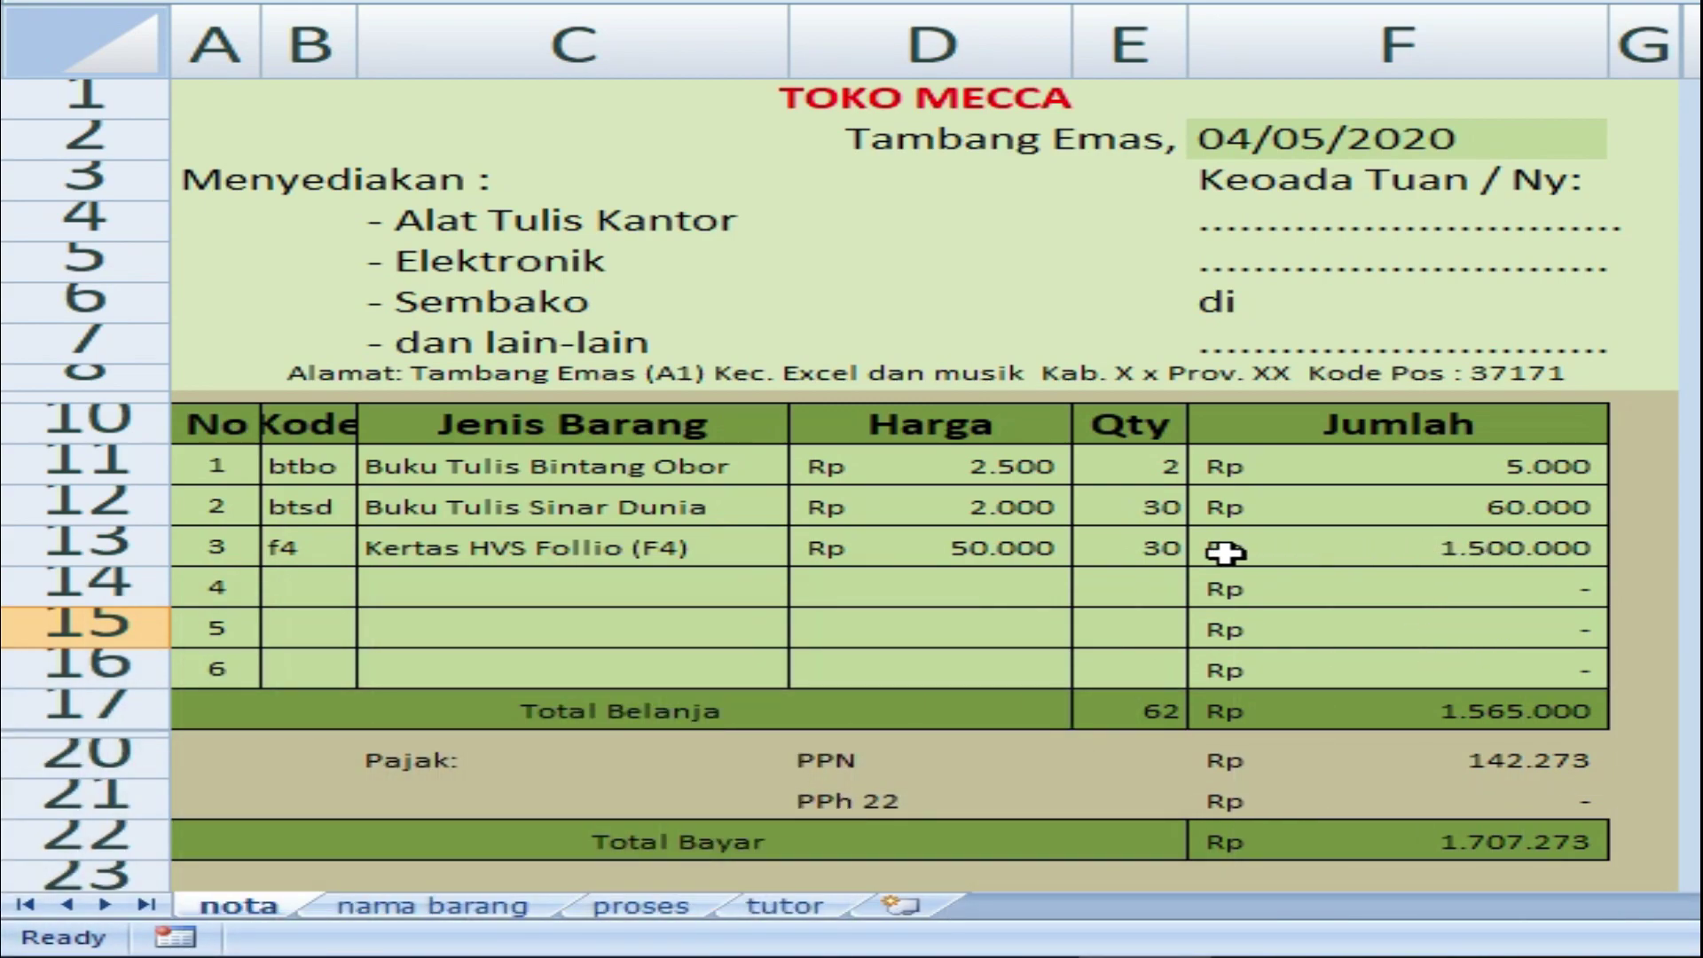
Set the Qty of Kertas HVS Follio (F4) in row 13 to 5.
click(996, 550)
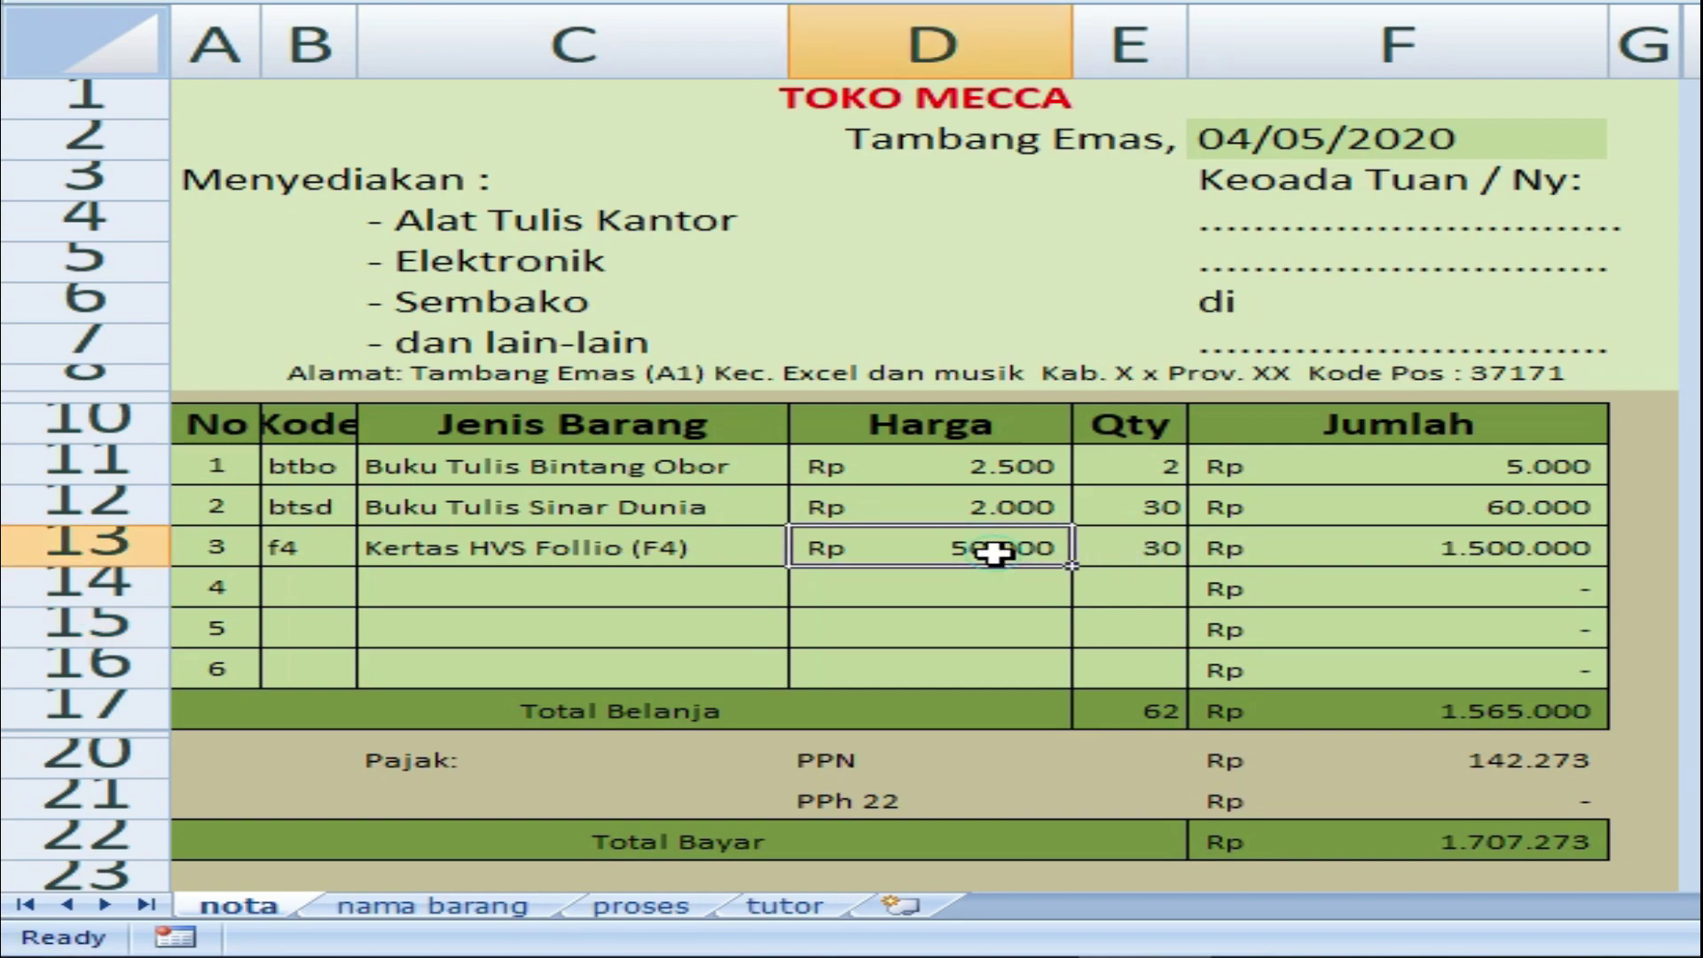
click(1132, 547)
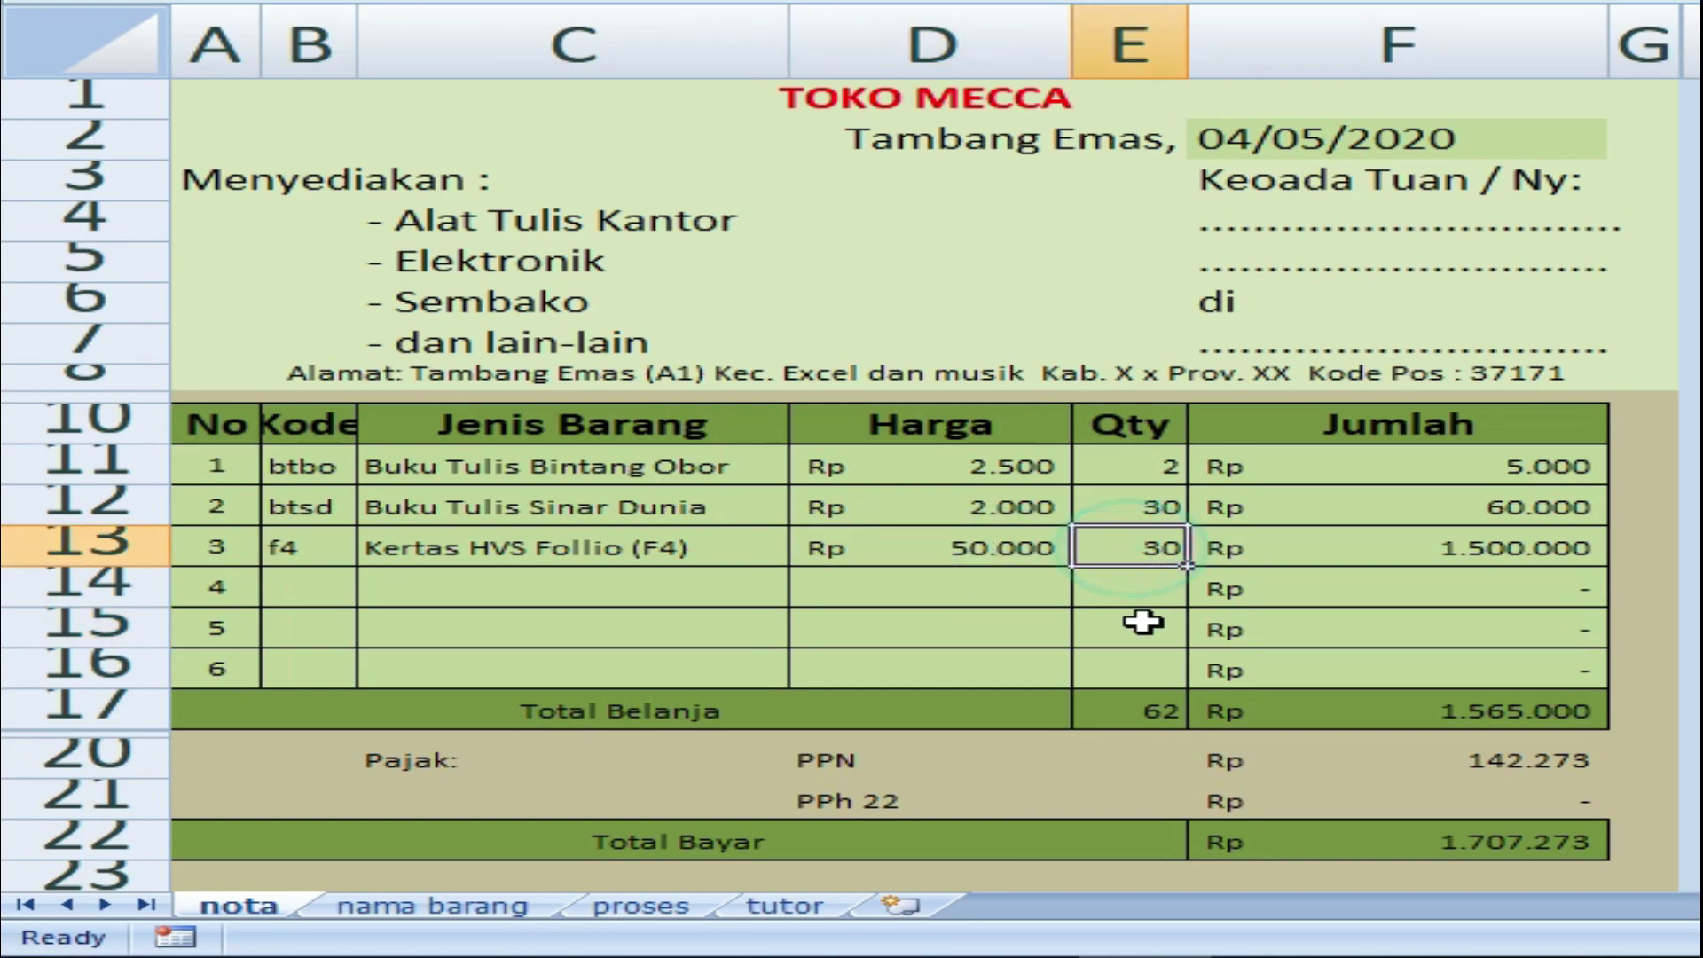
text(5)
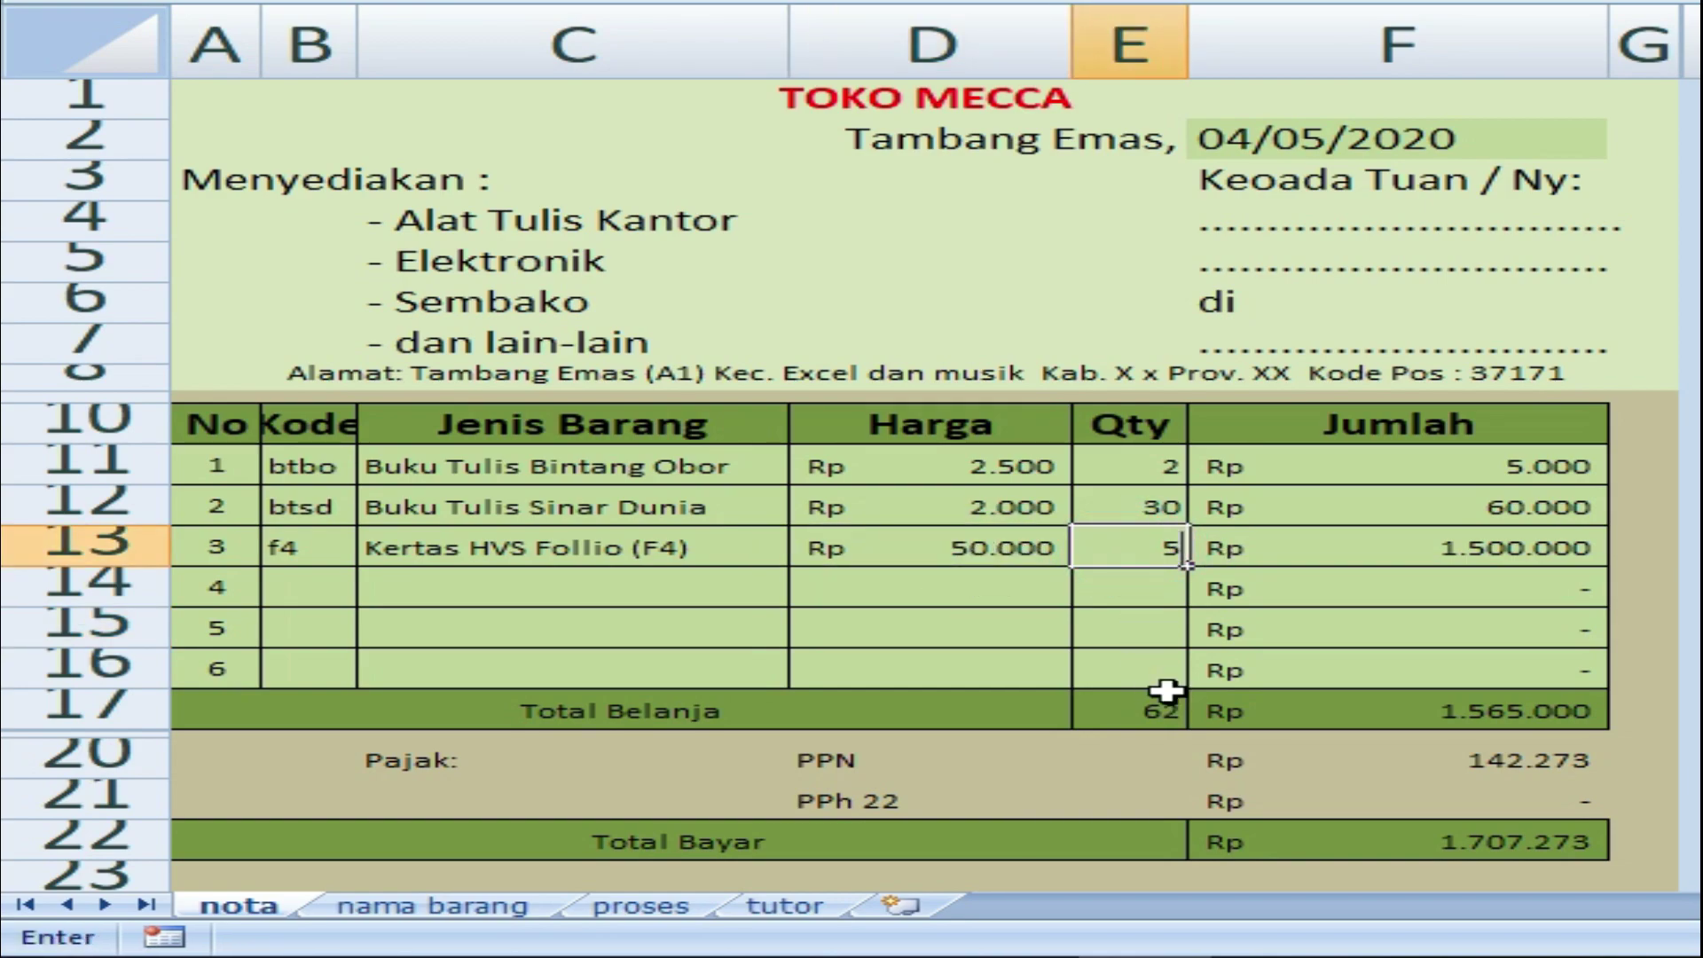
click(1143, 596)
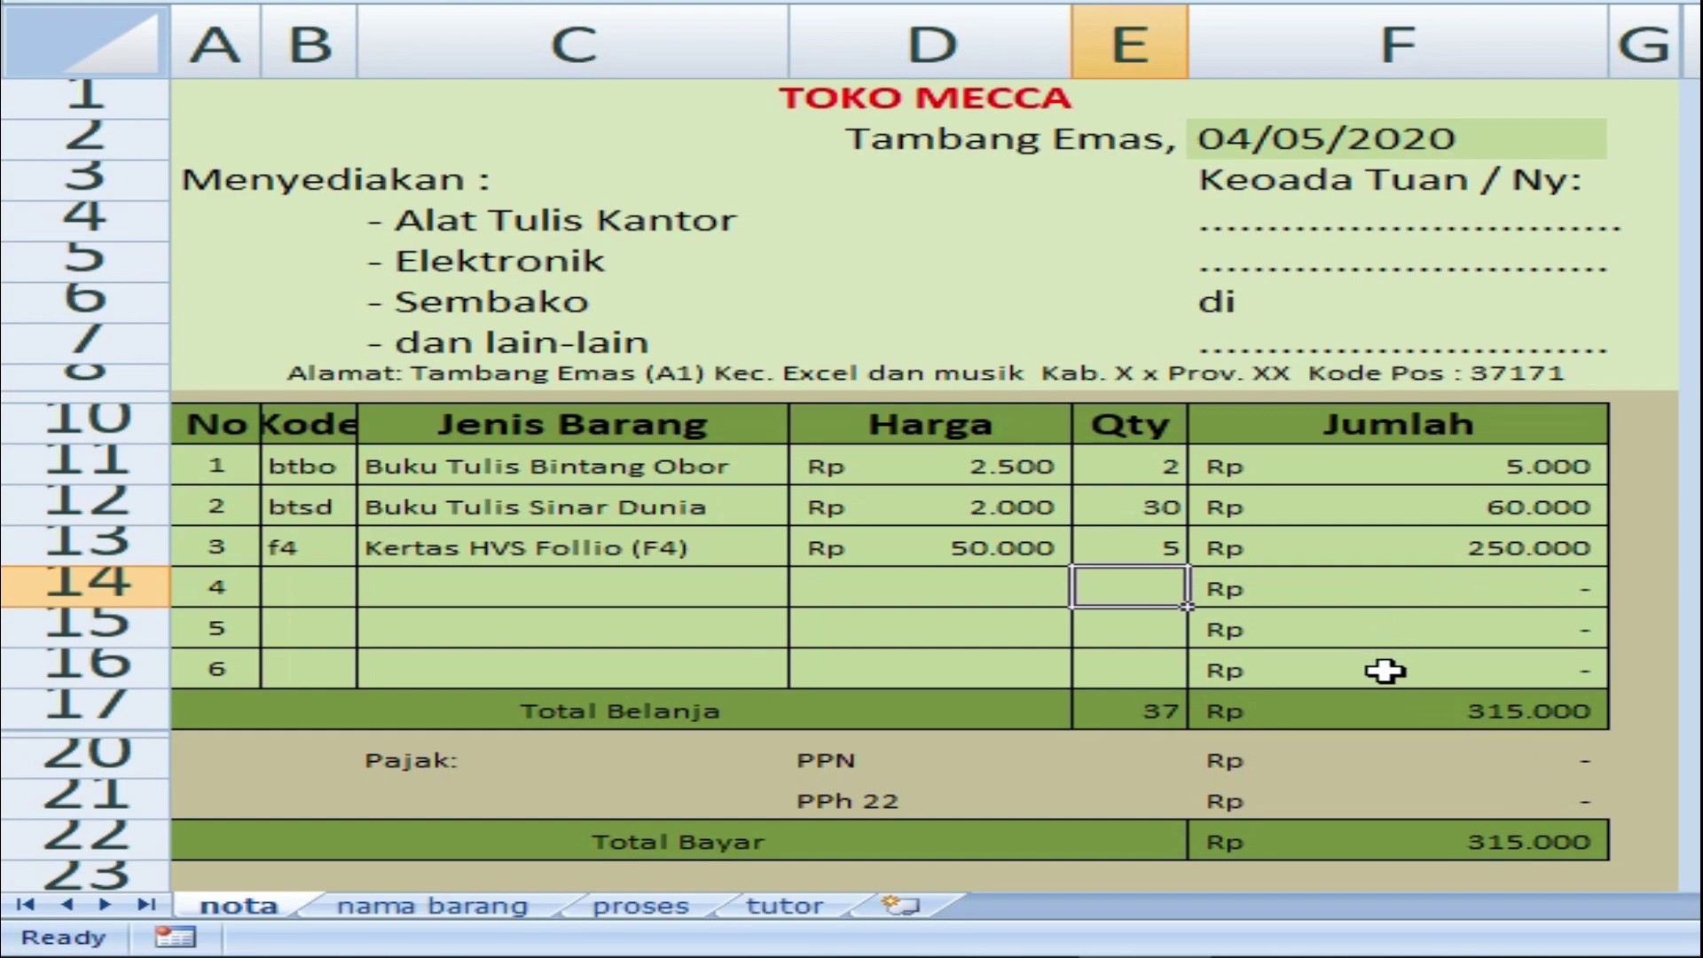
Raise the Qty of the third item, Kertas HVS Follio (F4), to 50.
click(1143, 547)
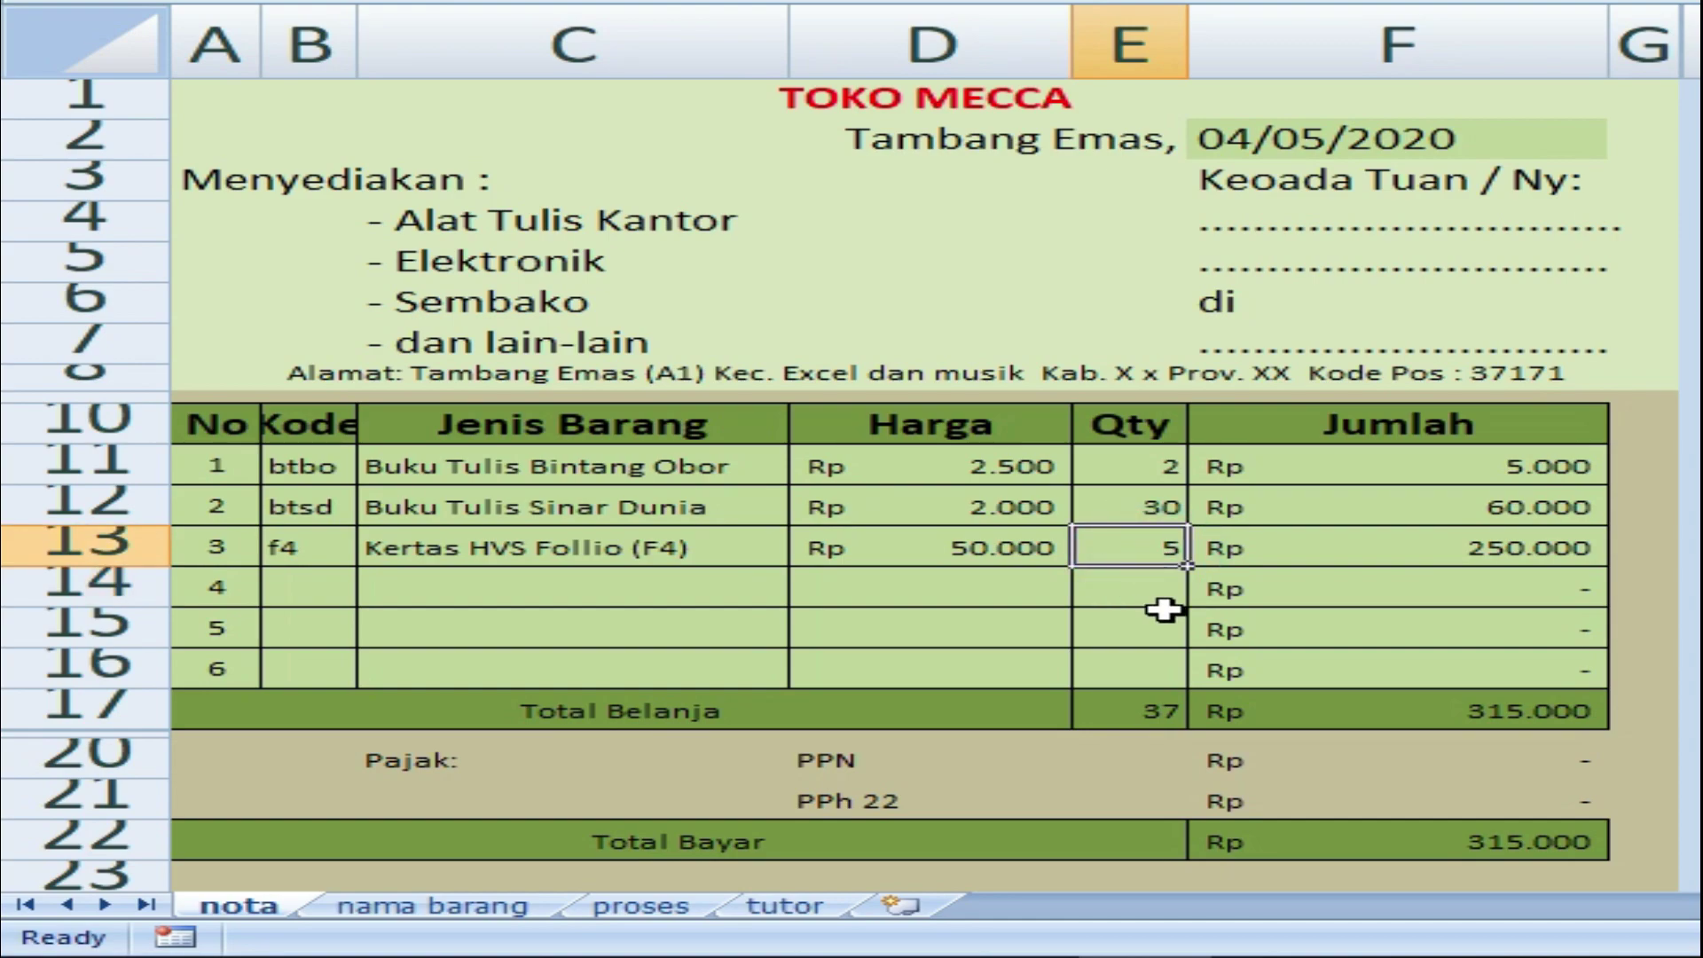
text(50)
click(1159, 623)
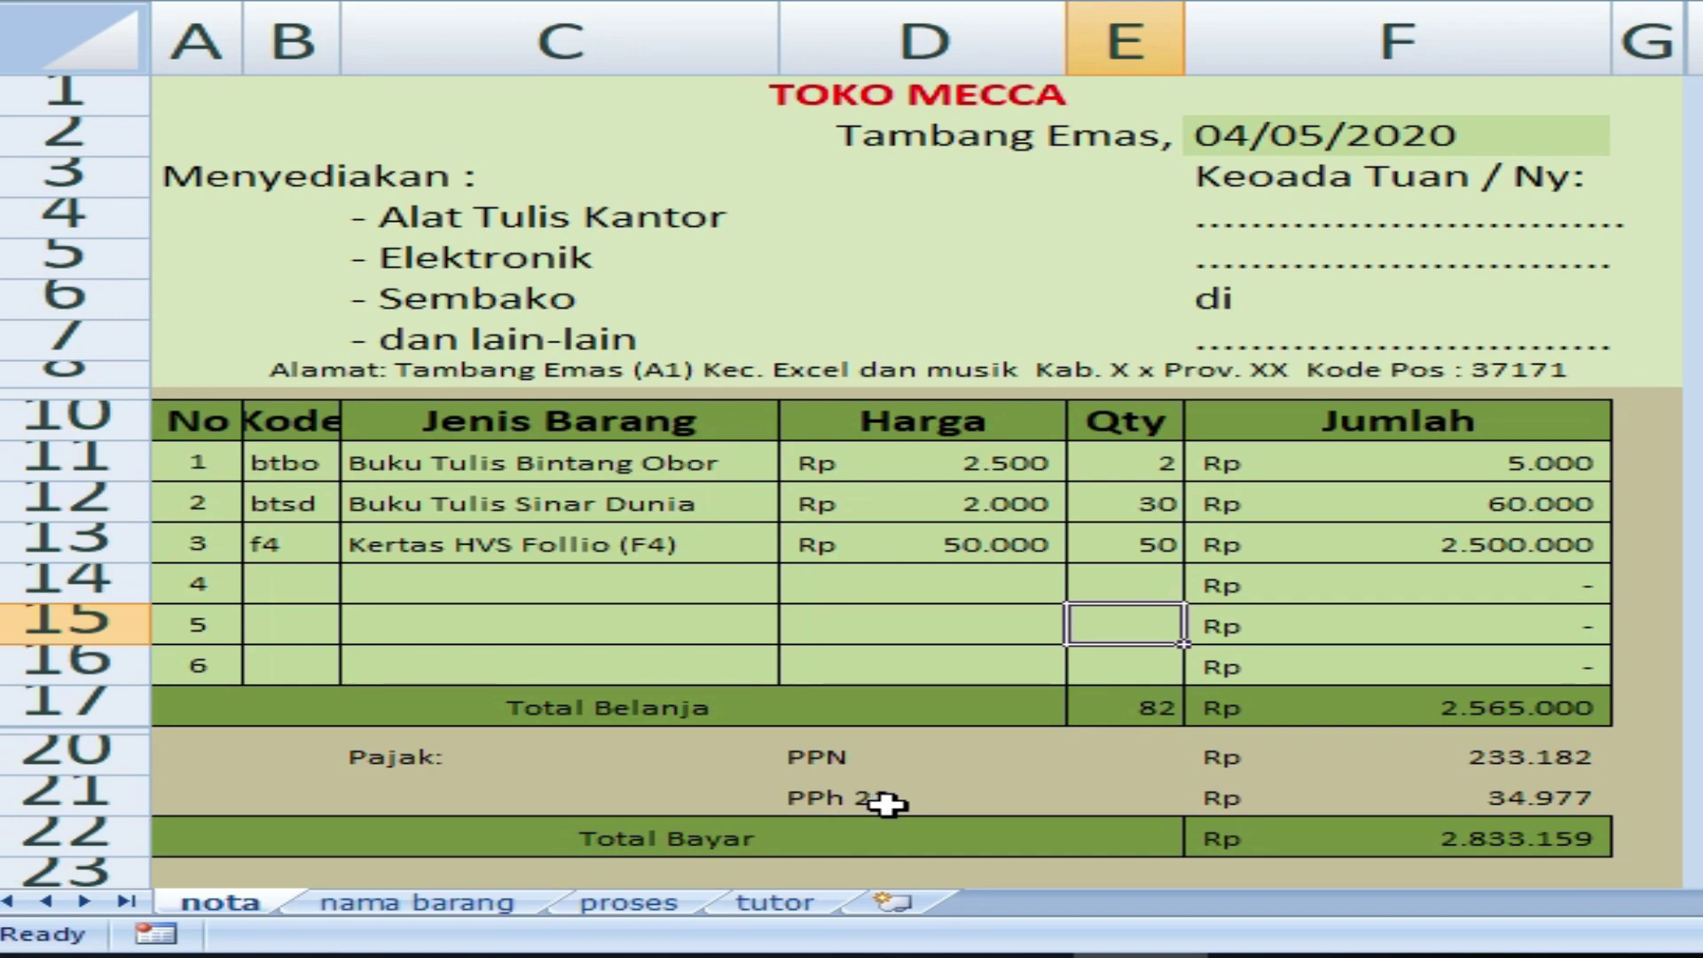
Change the Kertas HVS Follio (F4) quantity in cell E13 to 25.
click(1136, 543)
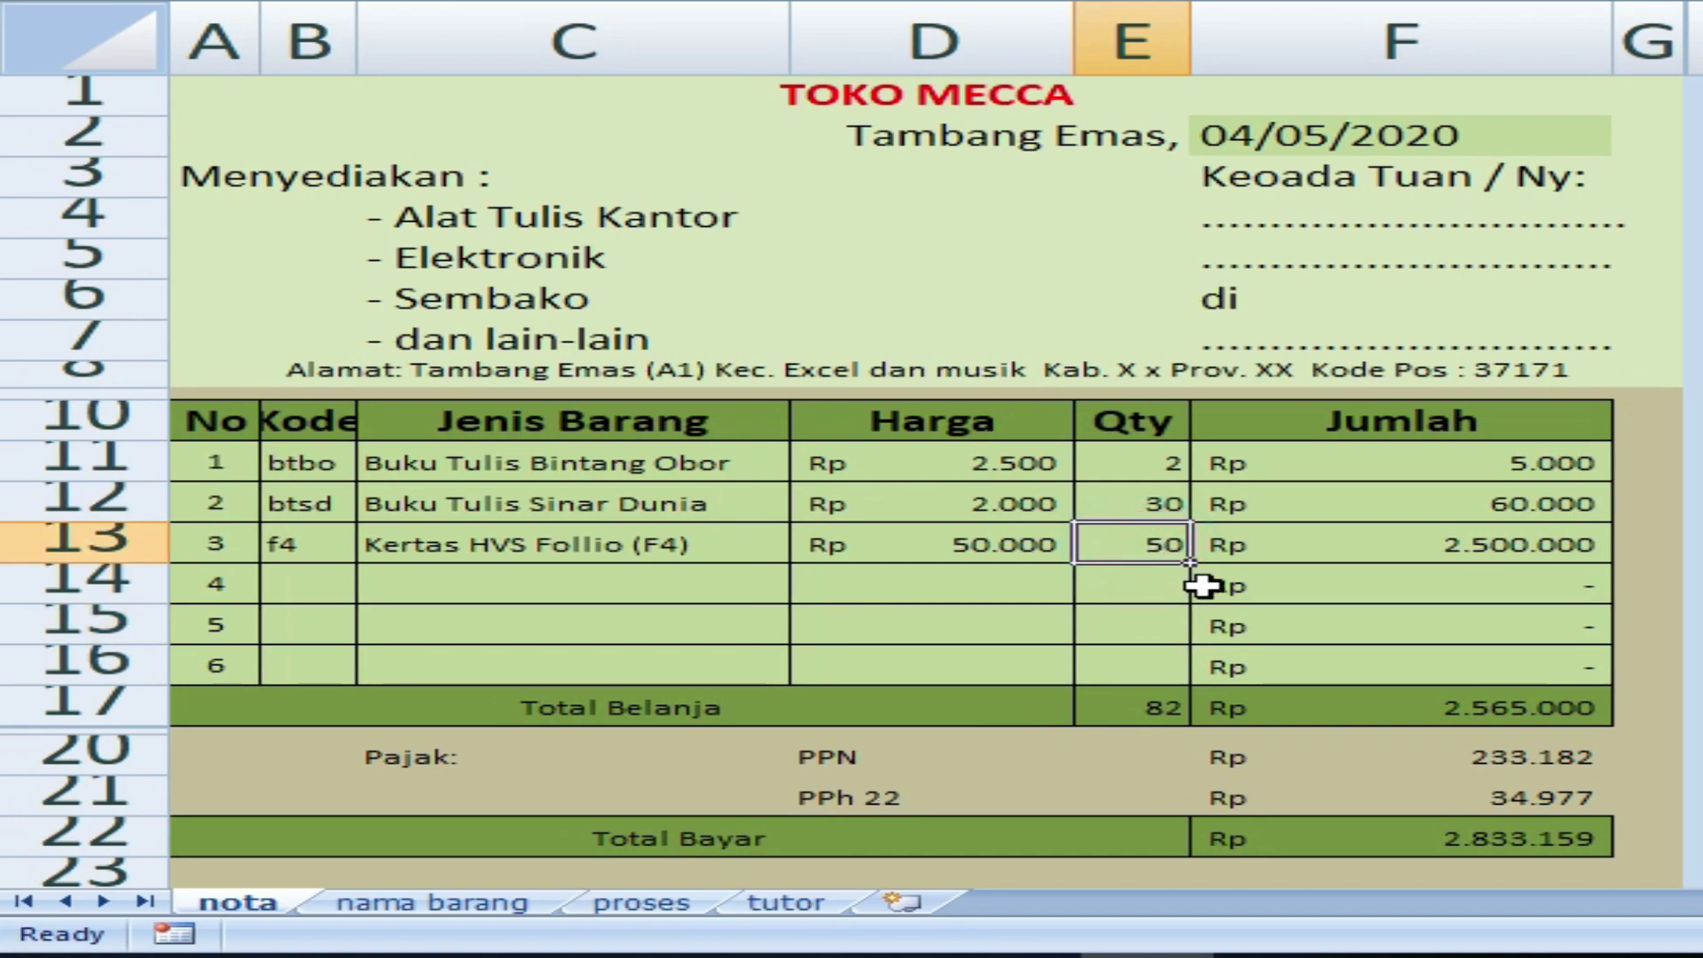
text(25)
click(1434, 627)
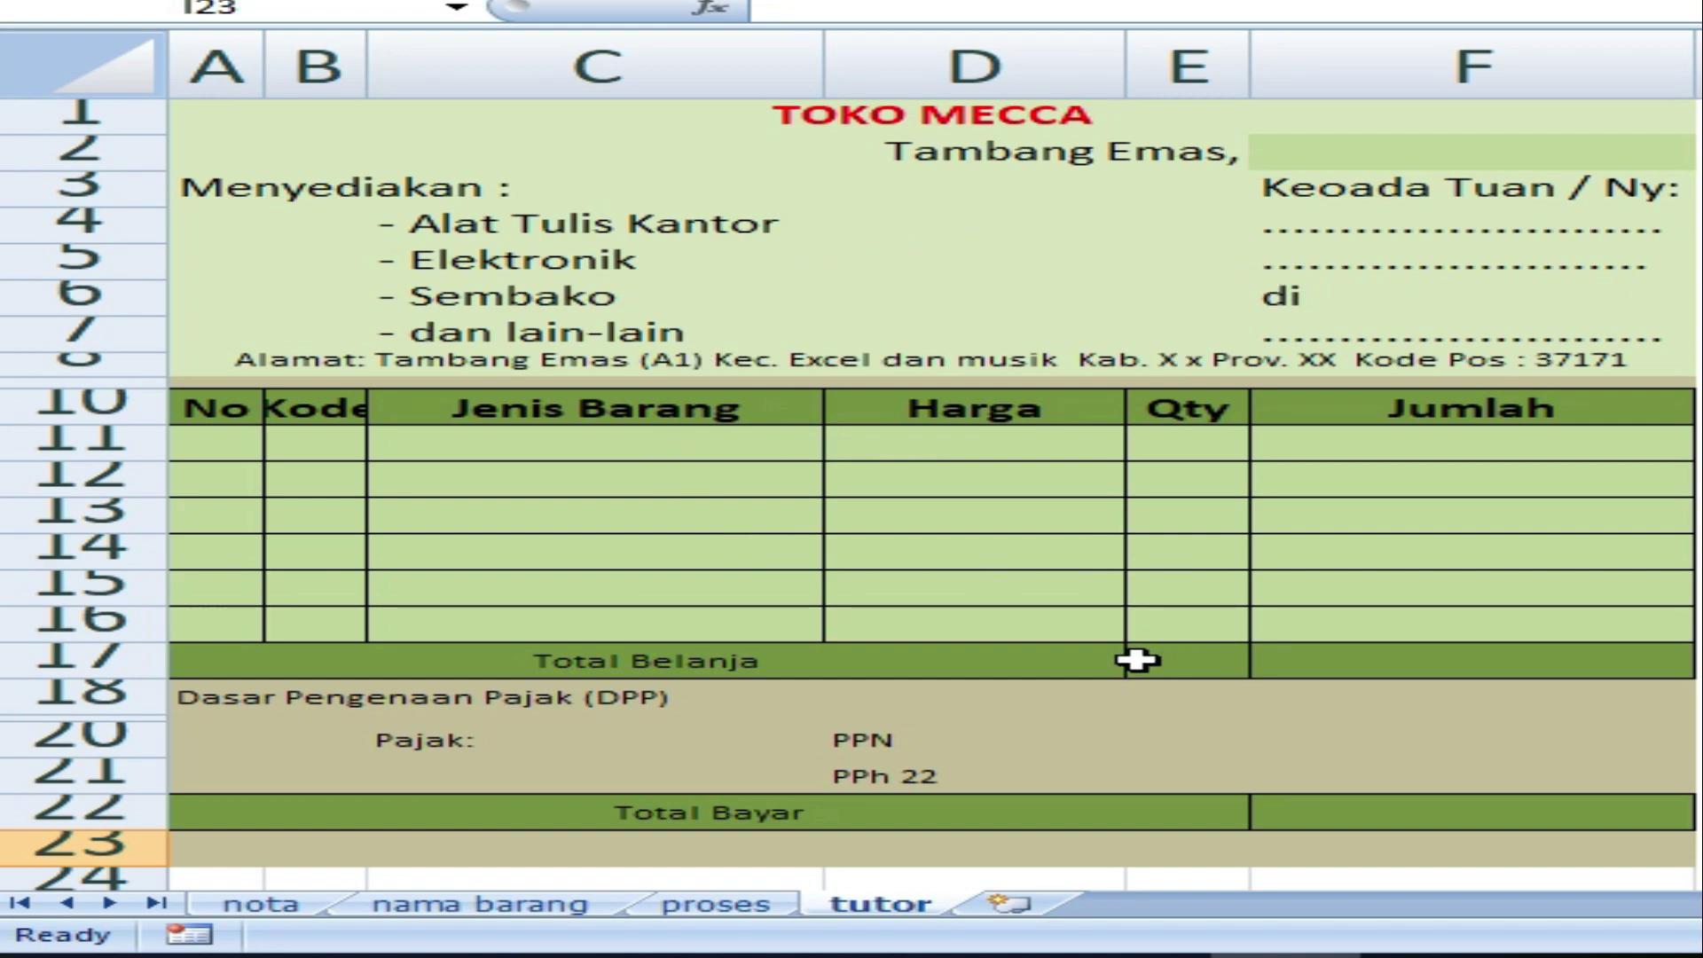
Enter the formula =TODAY() in date cell F2 of the tutor sheet.
click(507, 905)
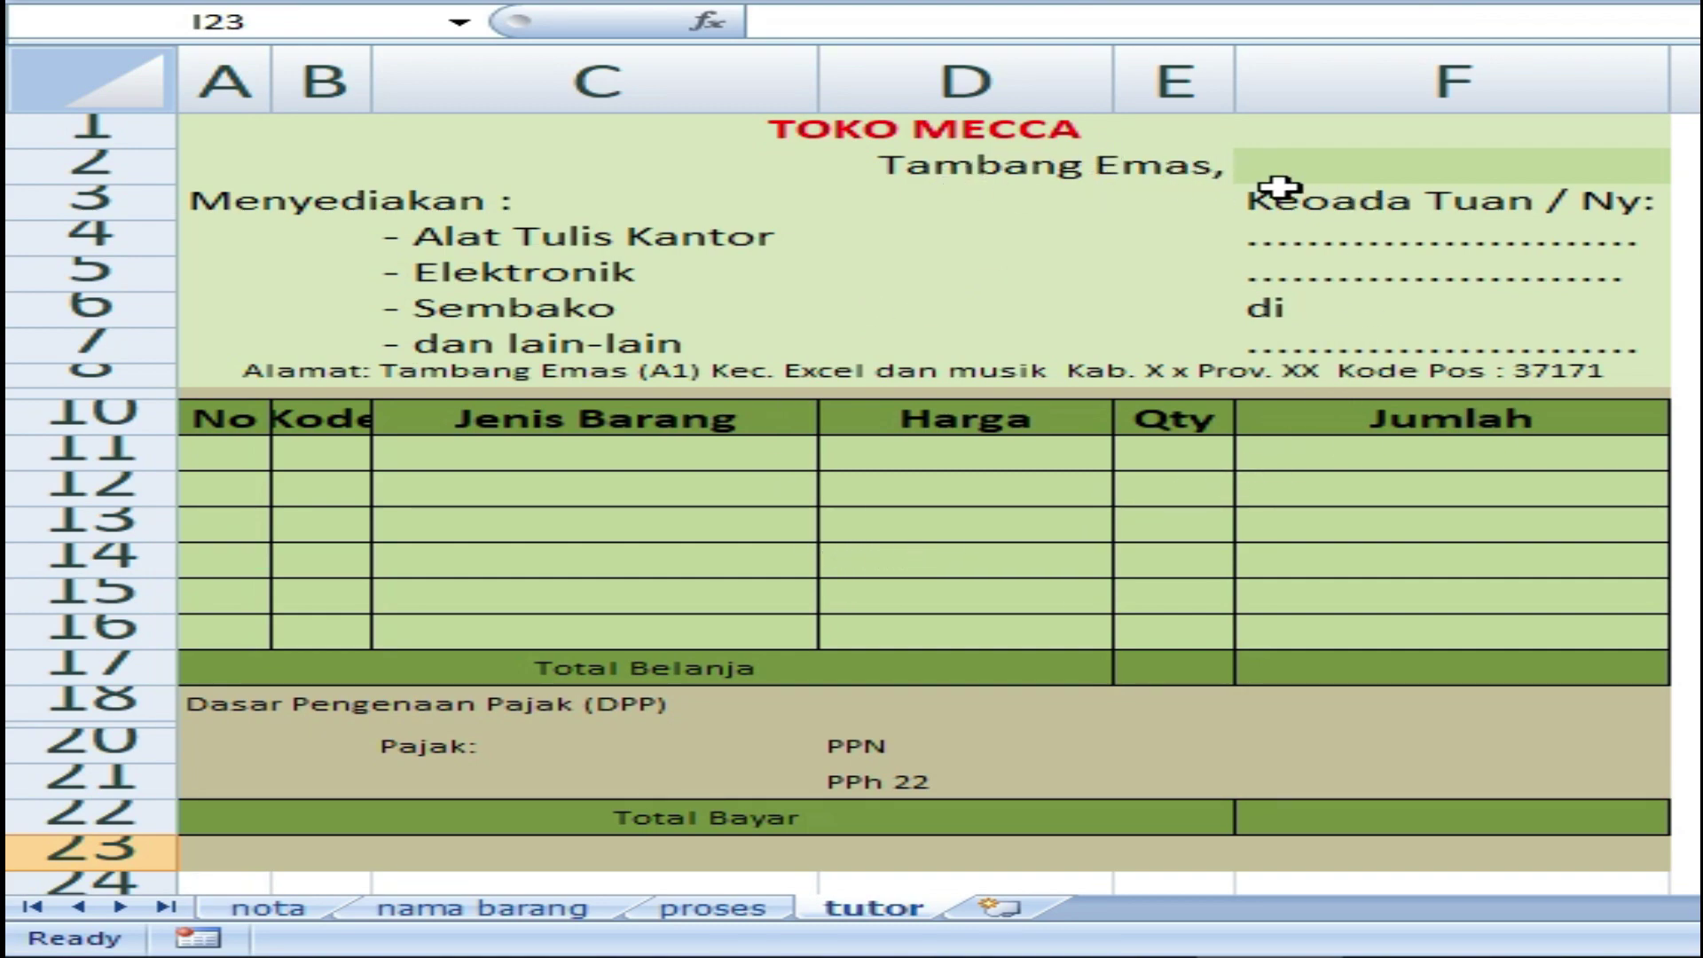
click(1350, 168)
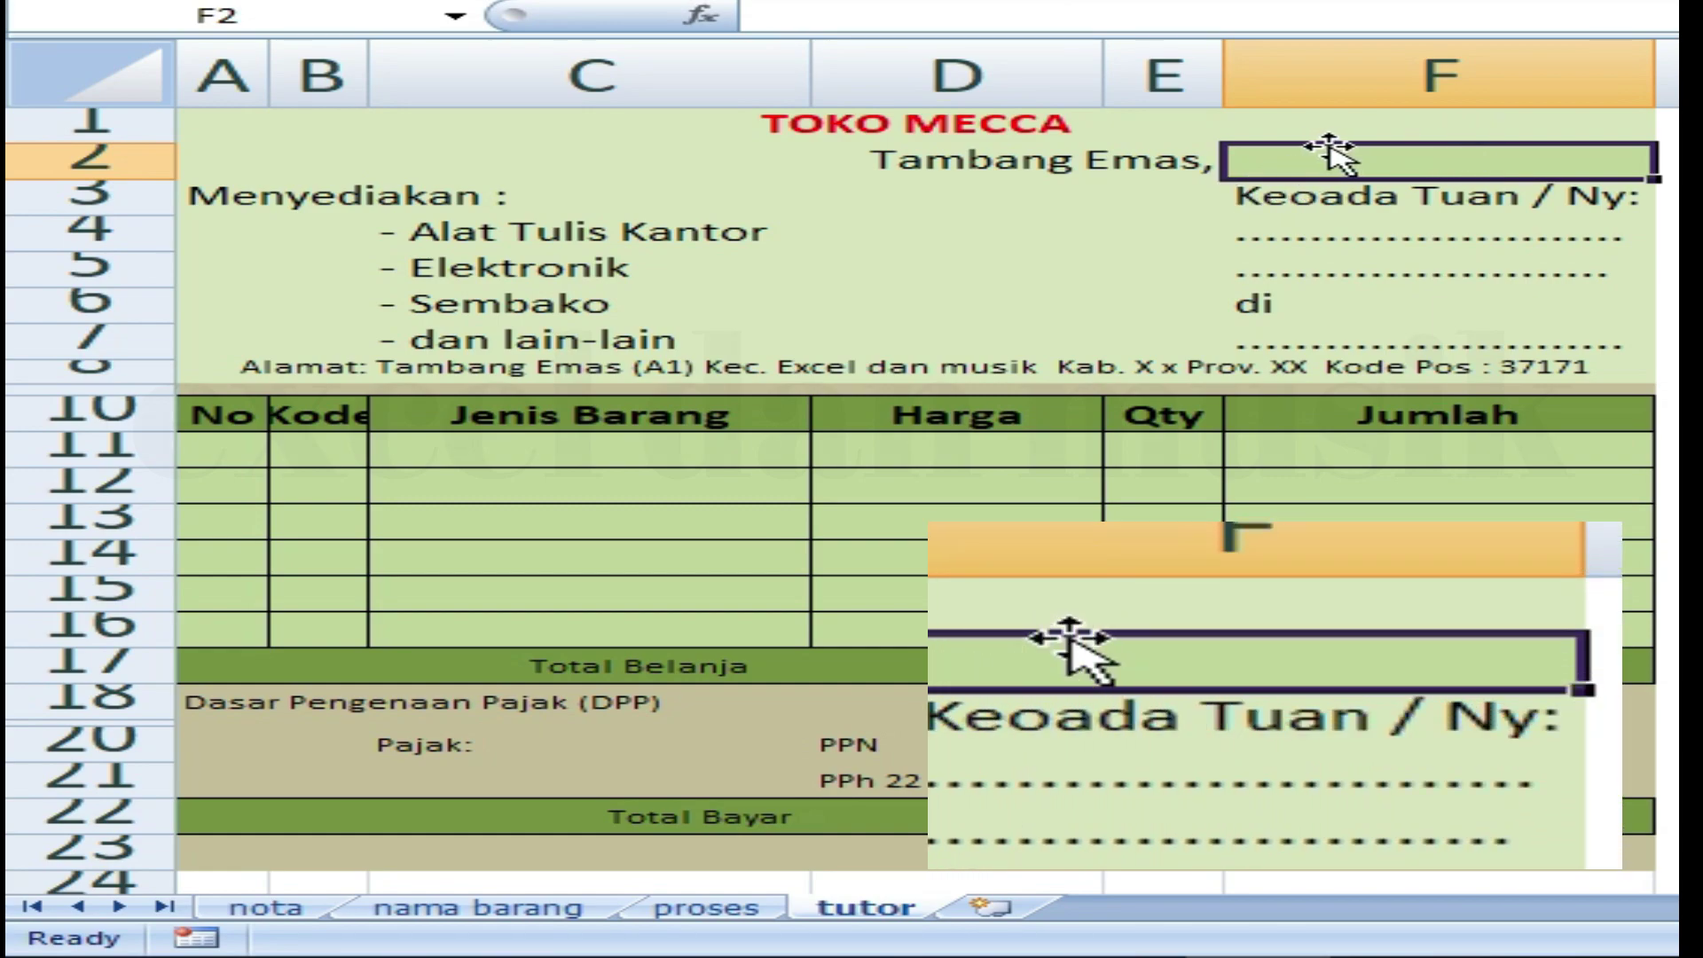
text(=)
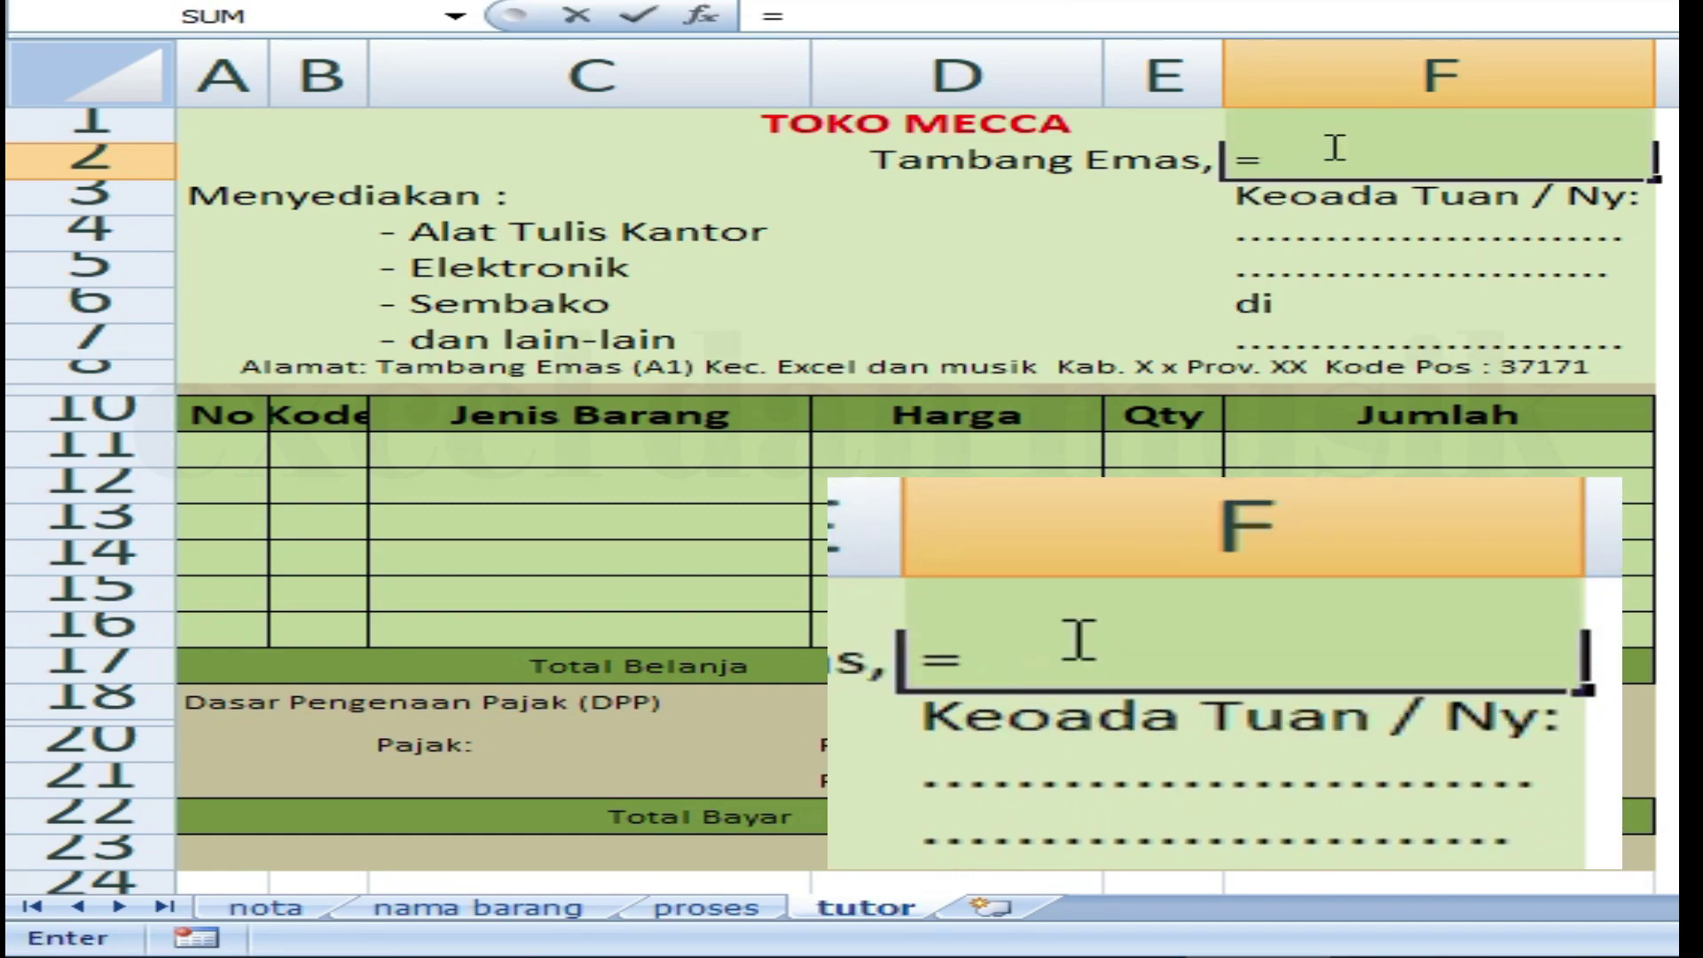
text(today)
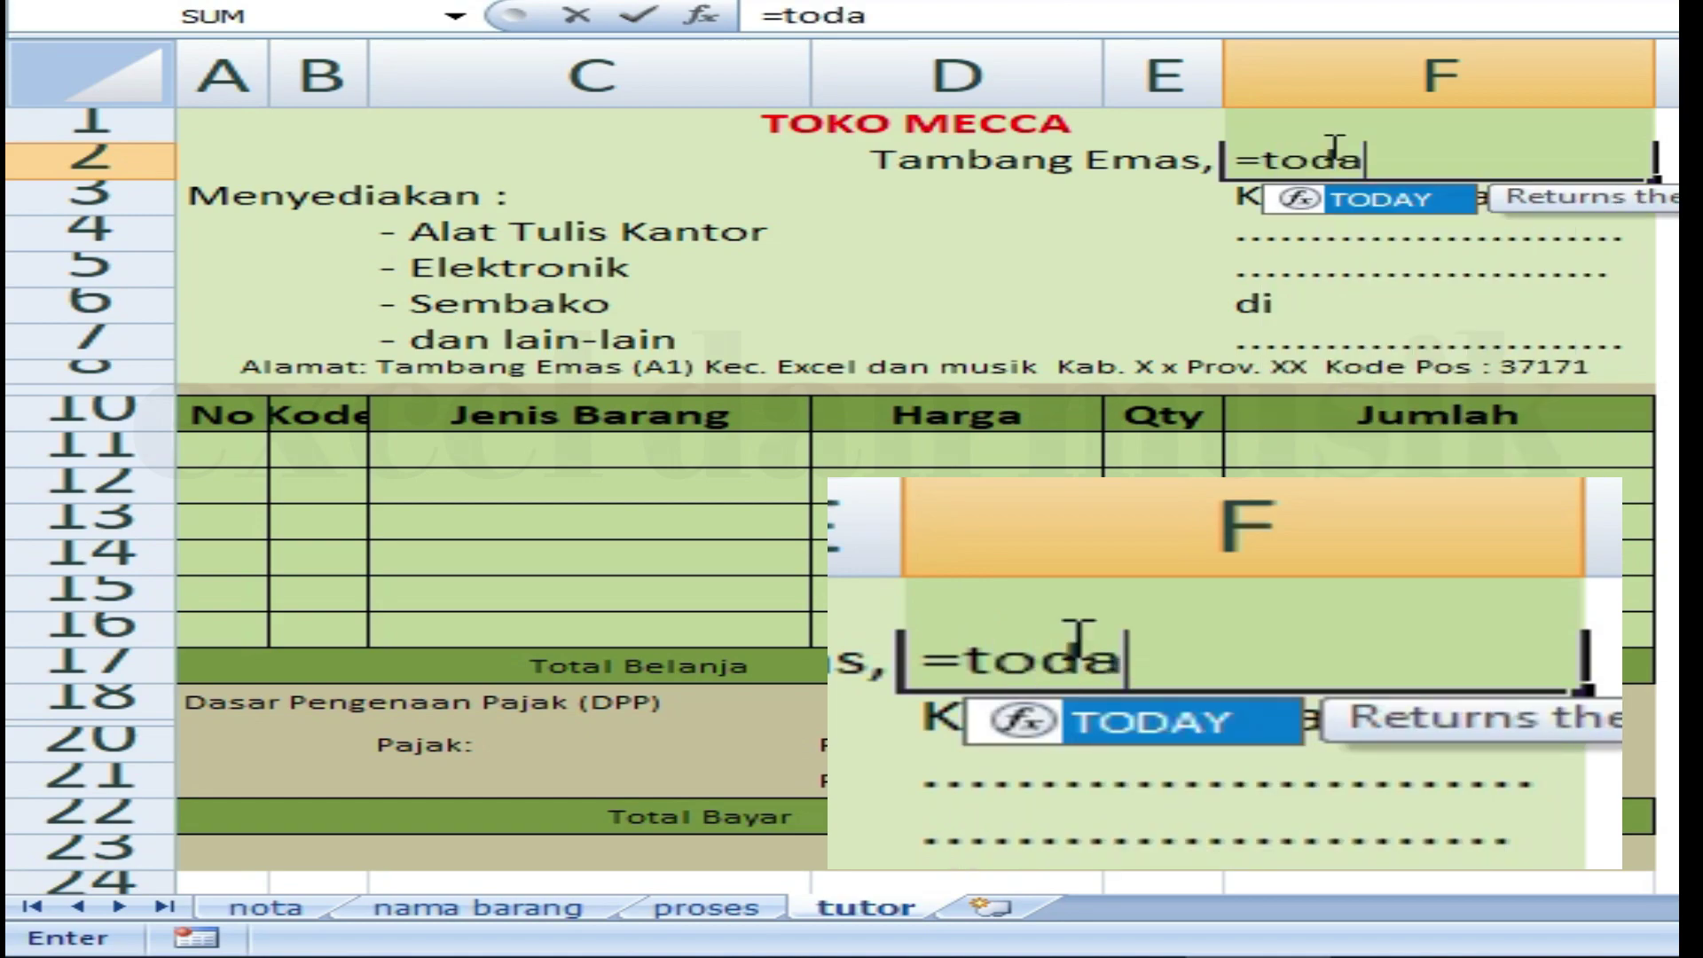
double_click(1401, 198)
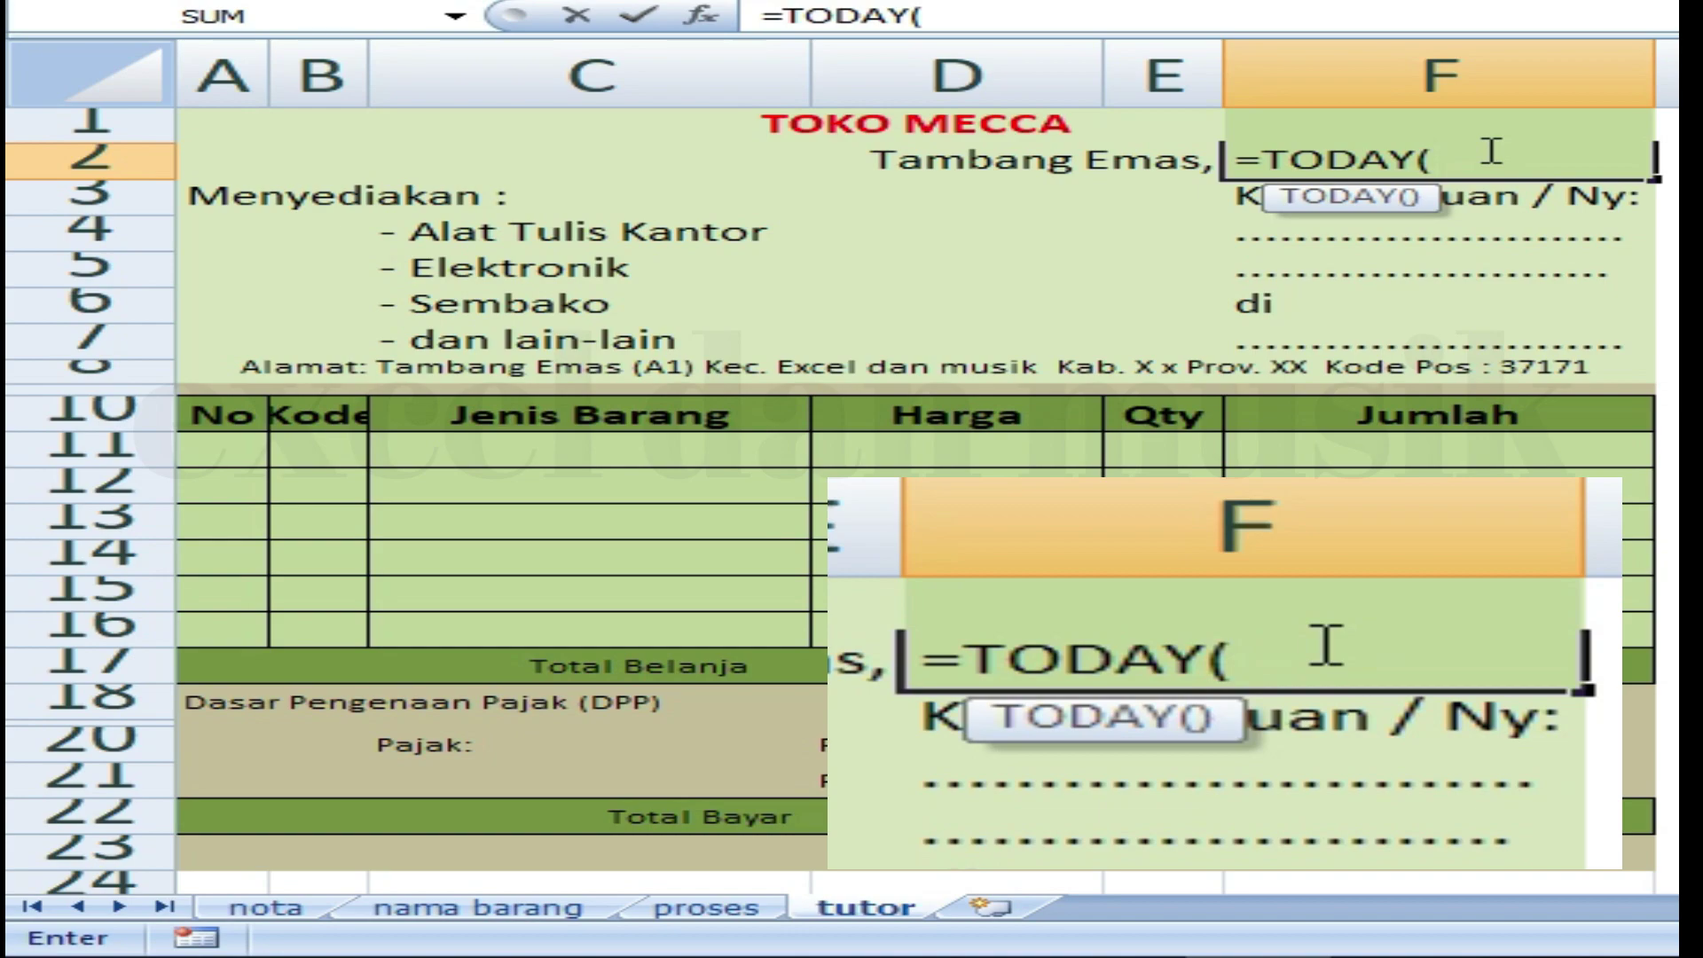
text())
key(Return)
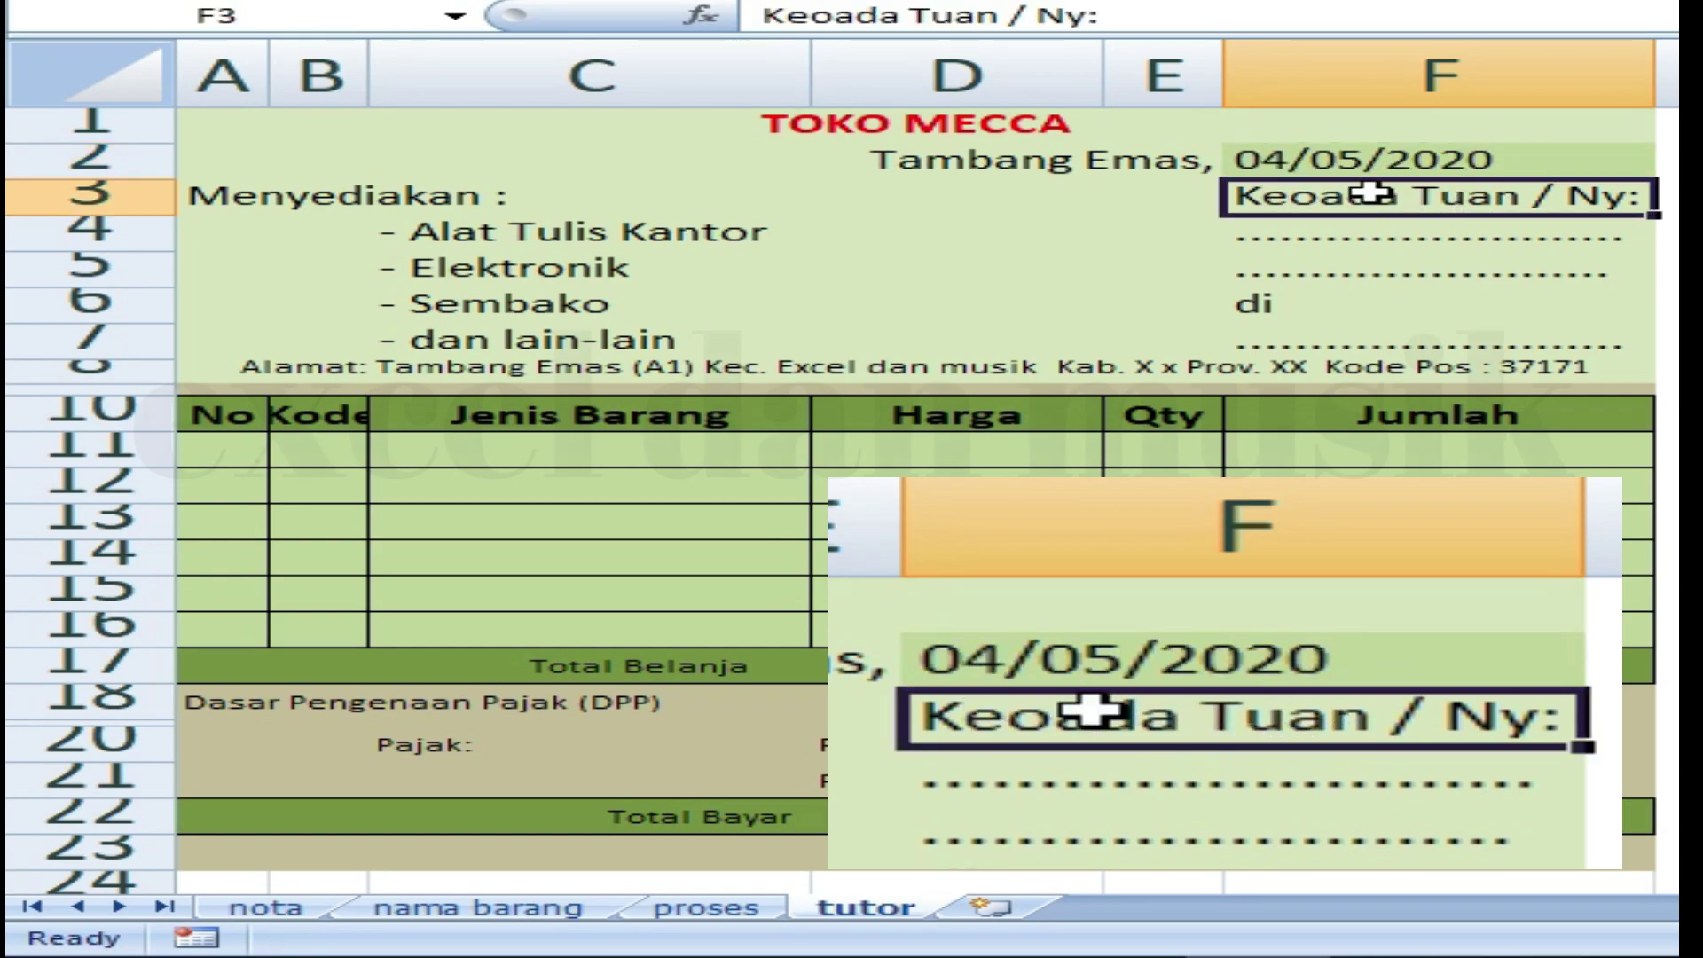
click(1387, 159)
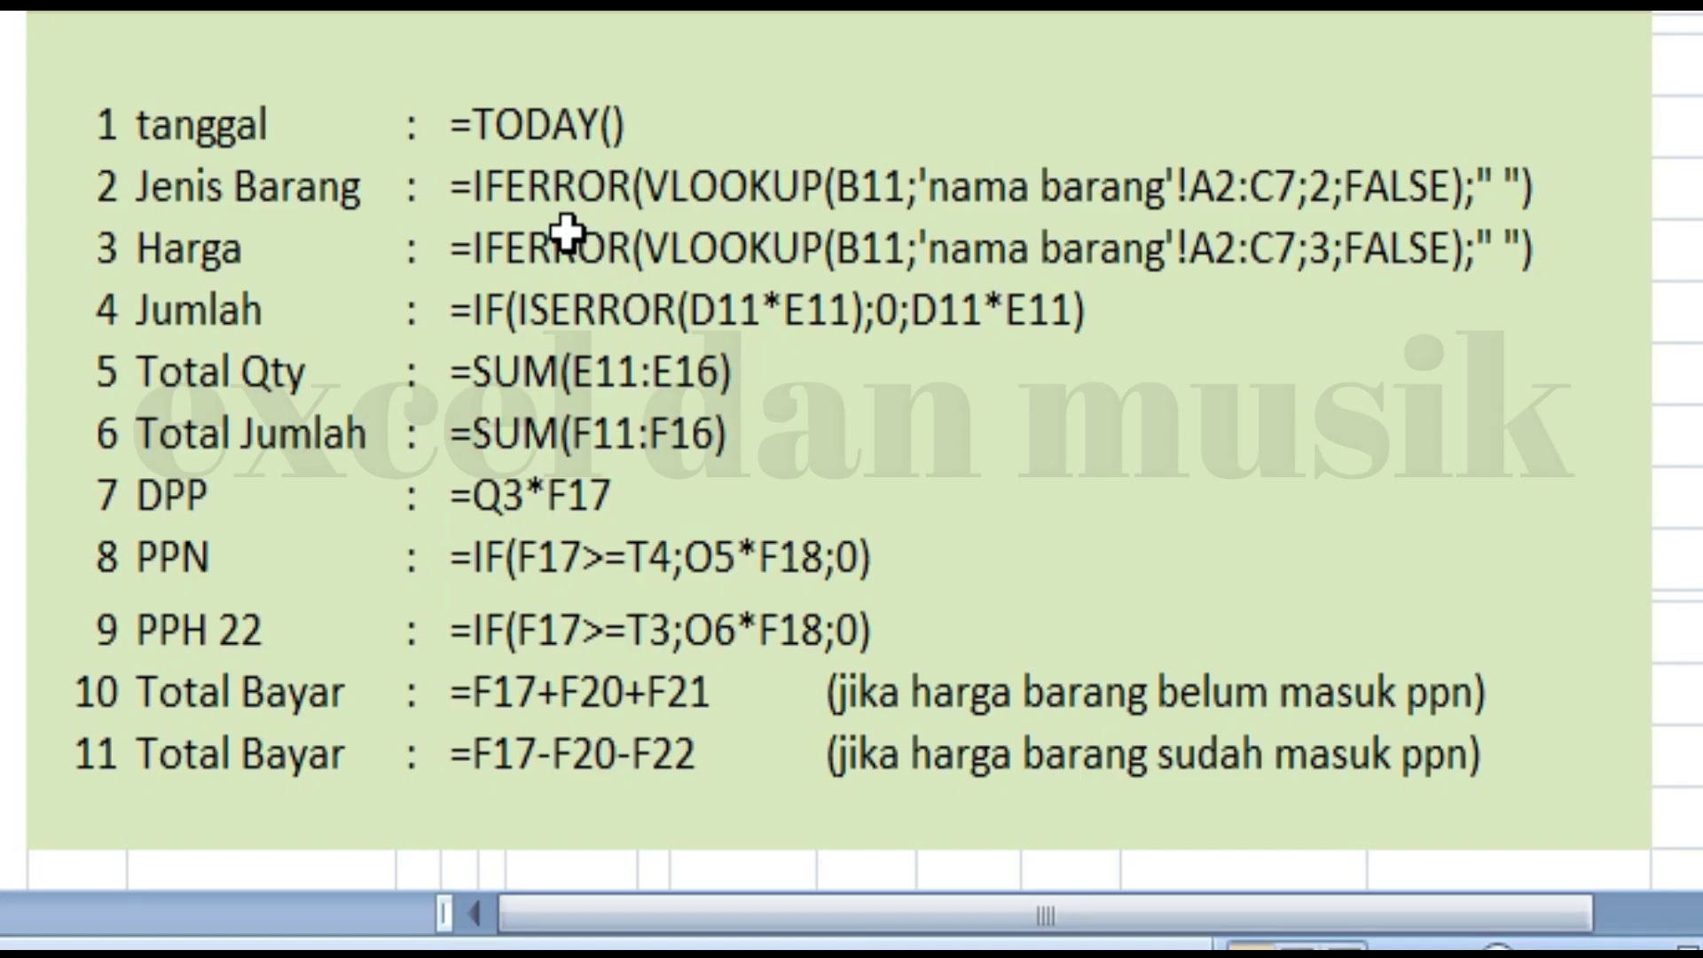
Examine the reference formula for Jenis Barang and the Jenis Barang and Harga cells in row 11.
click(456, 180)
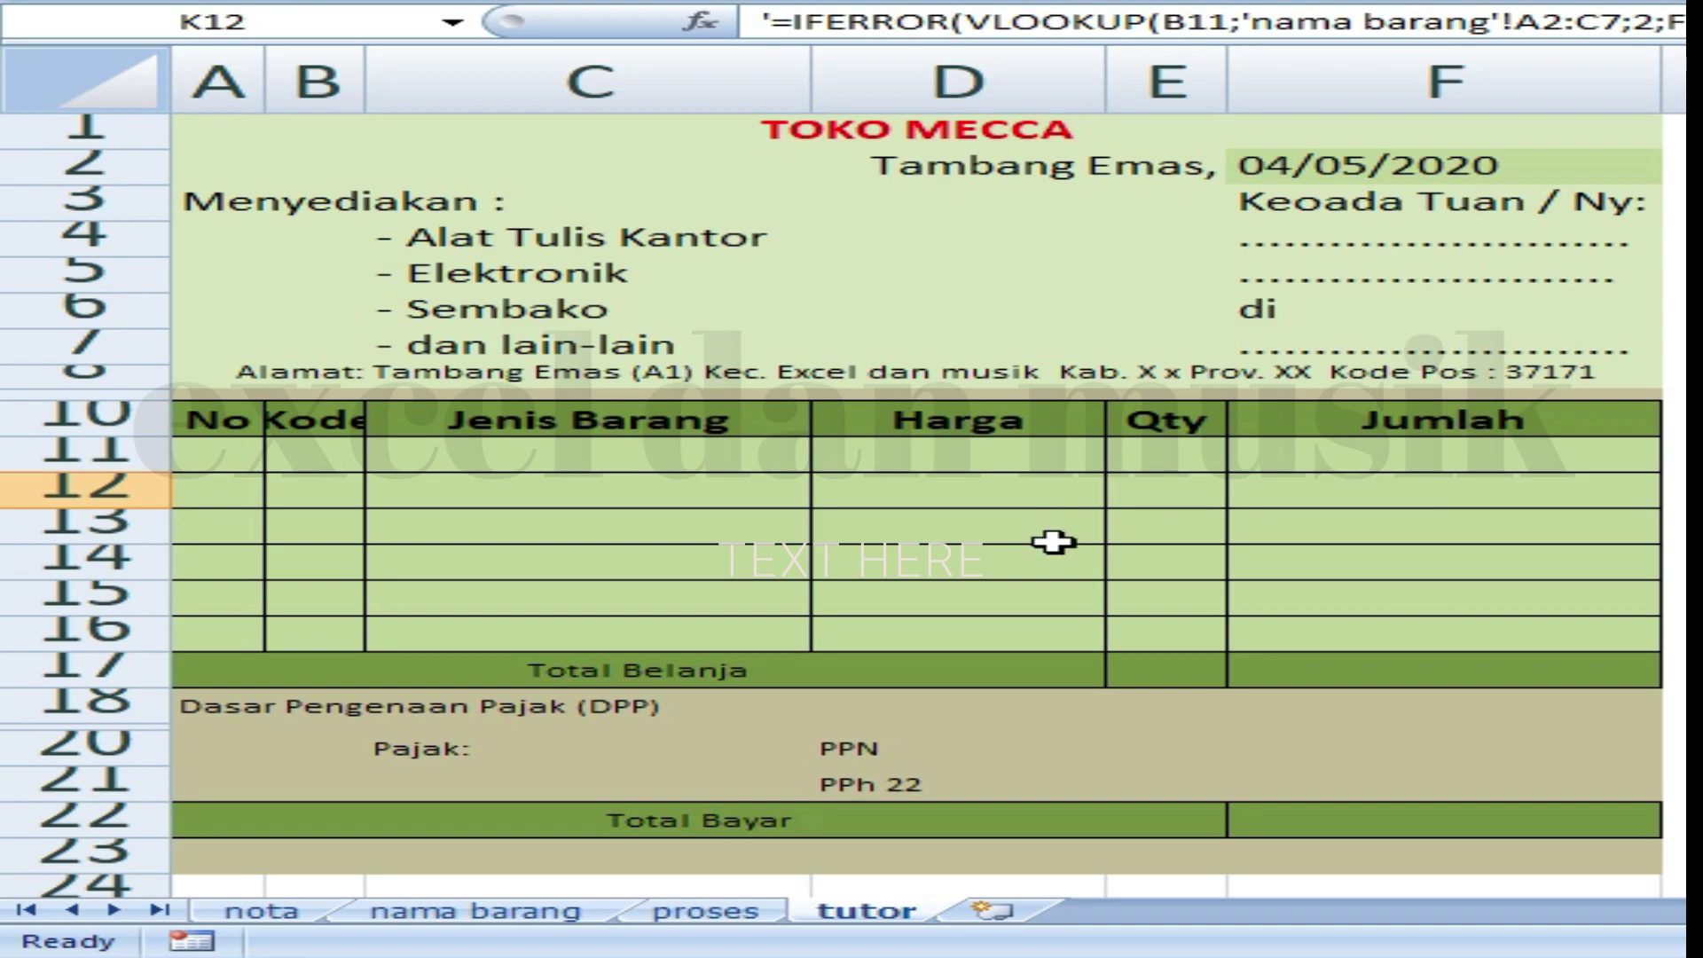
click(510, 452)
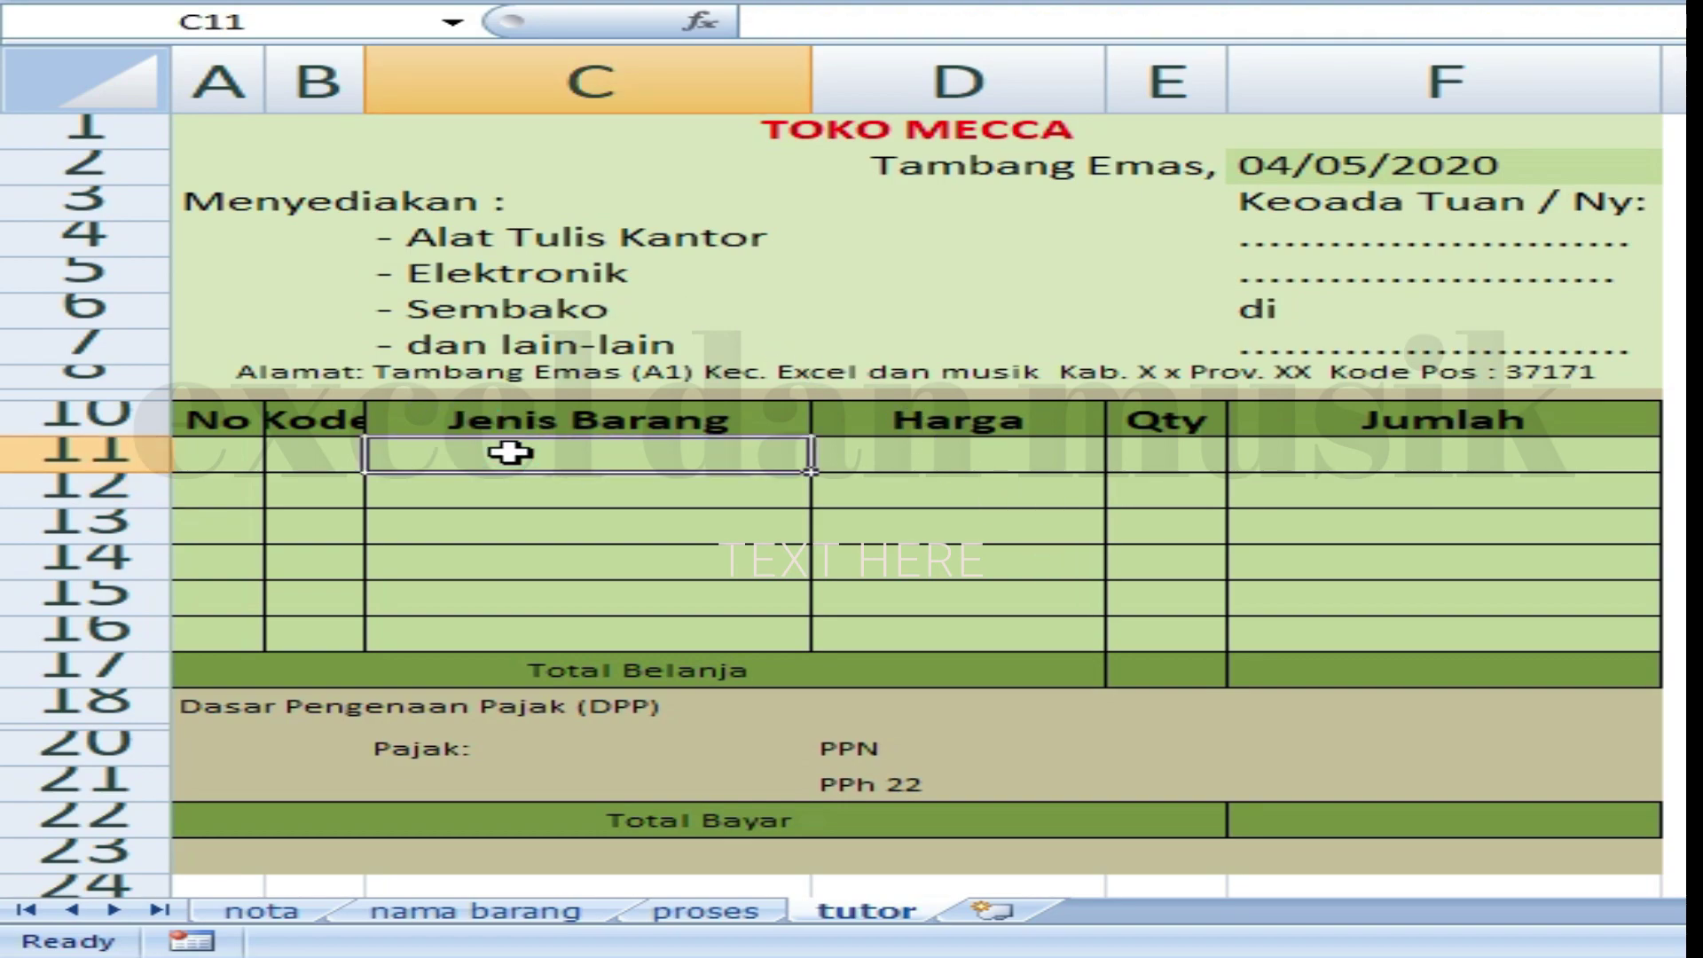
click(968, 459)
click(670, 448)
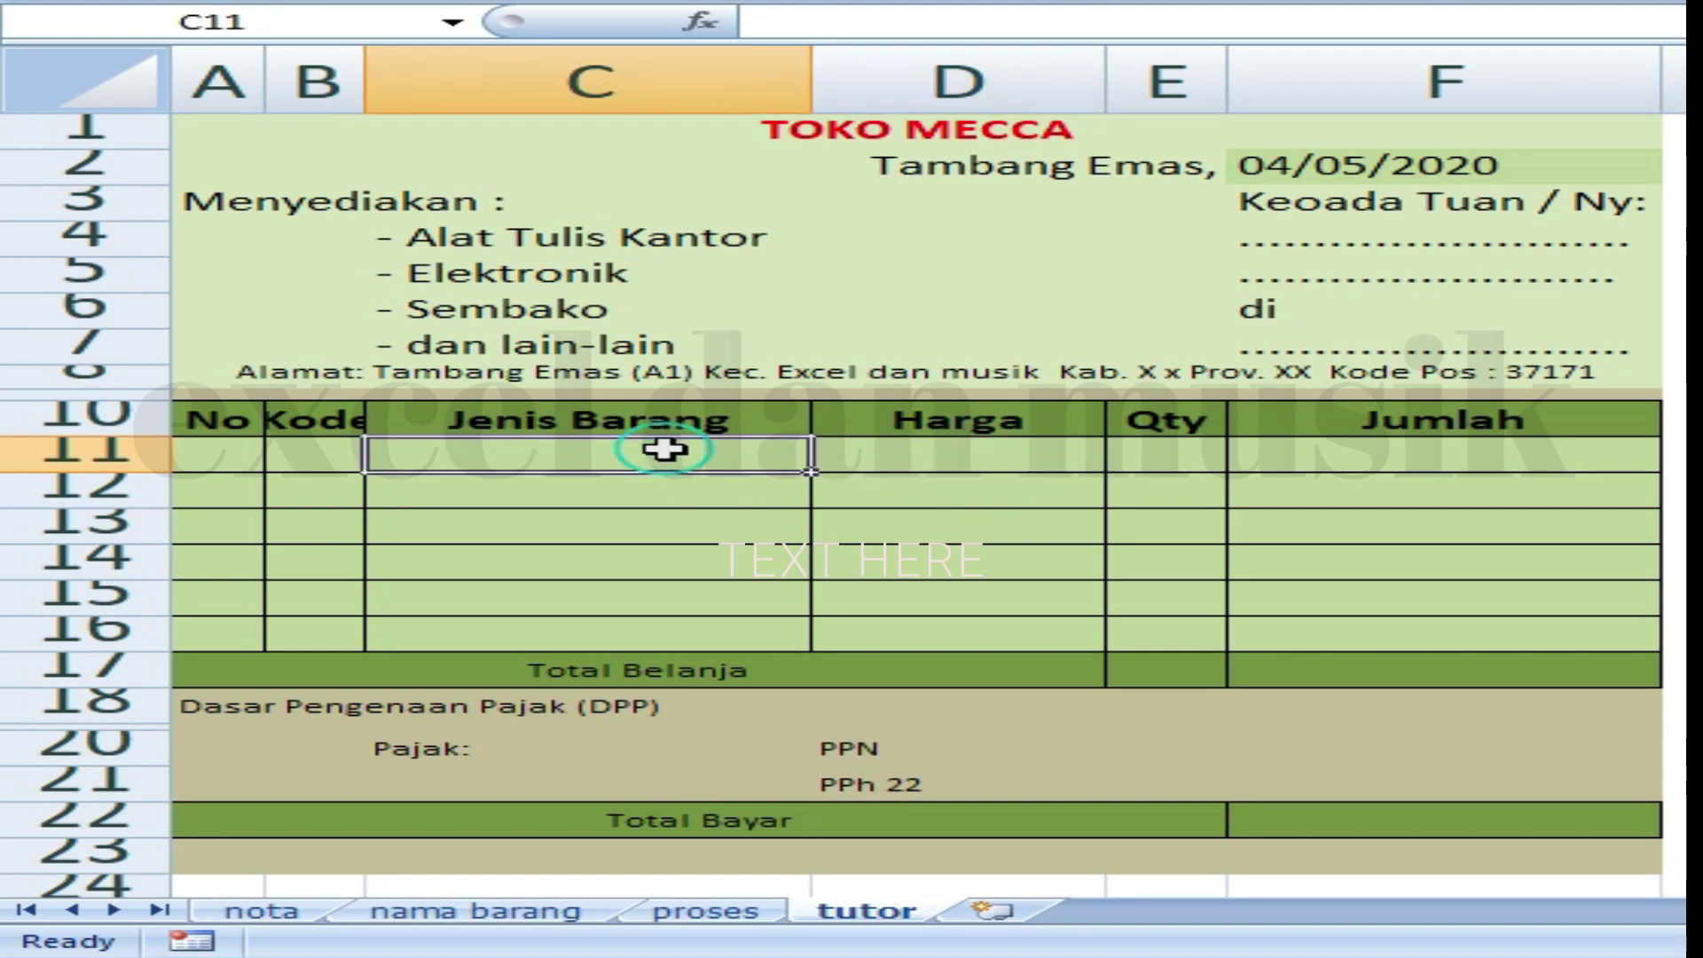
click(951, 454)
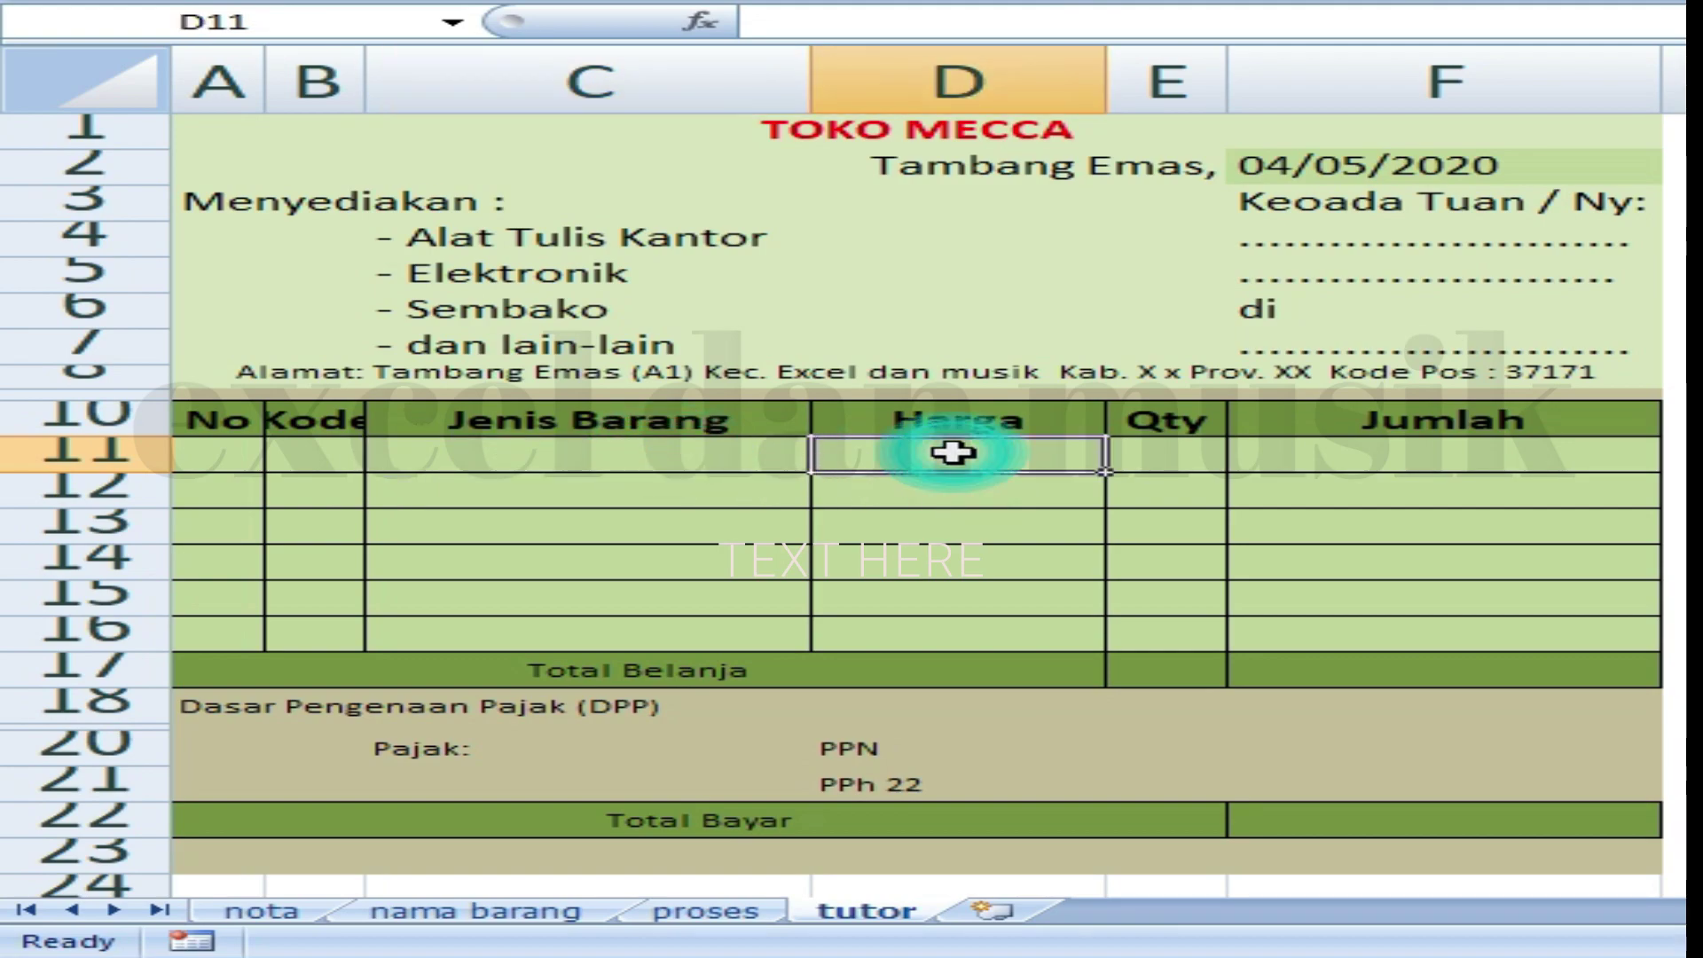
click(586, 448)
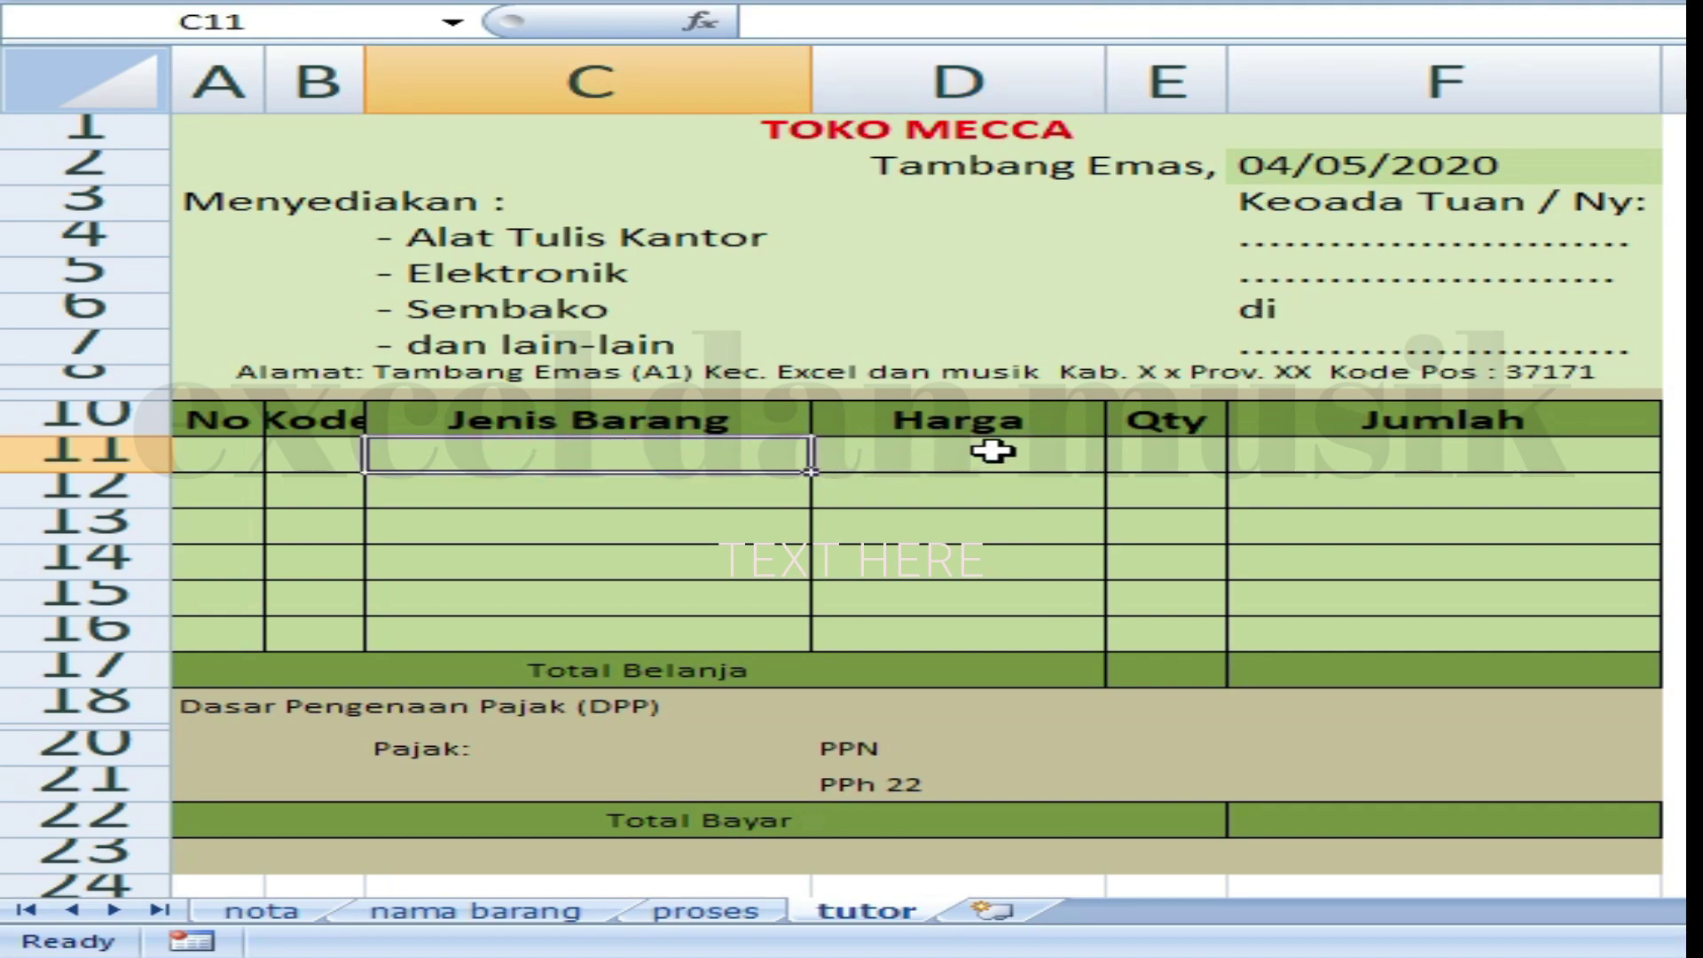
click(992, 451)
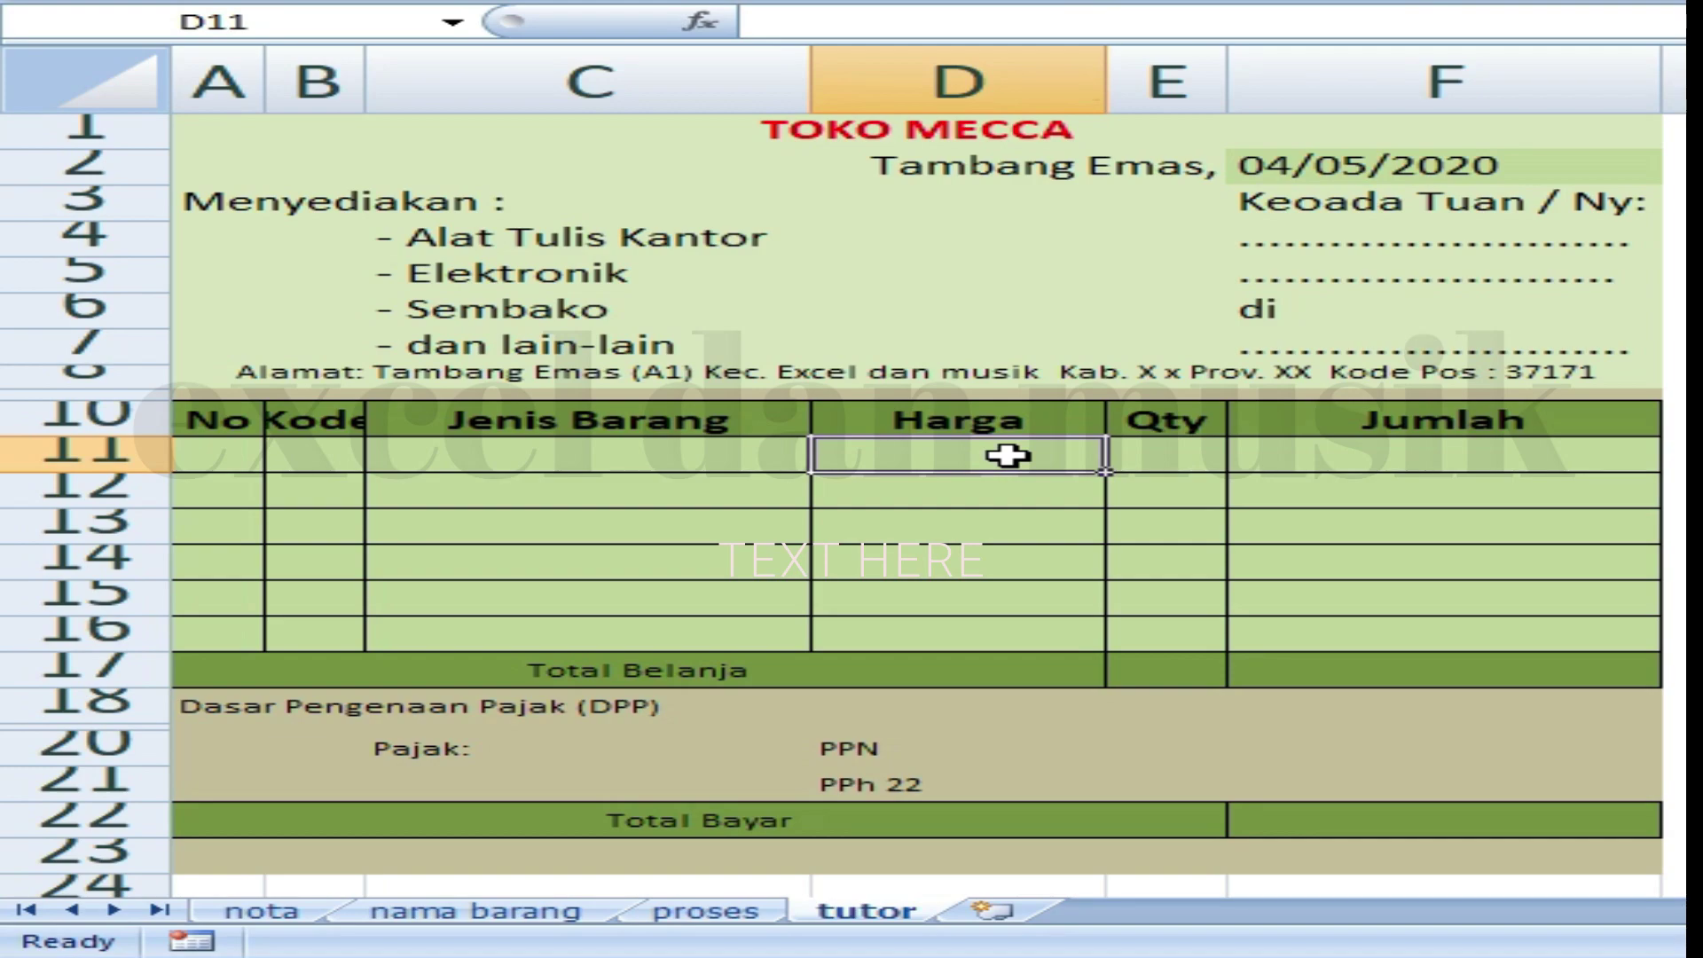
Start an IFERROR formula with a nested VLOOKUP in cell C11, using the item code in B11 as the lookup value.
click(645, 453)
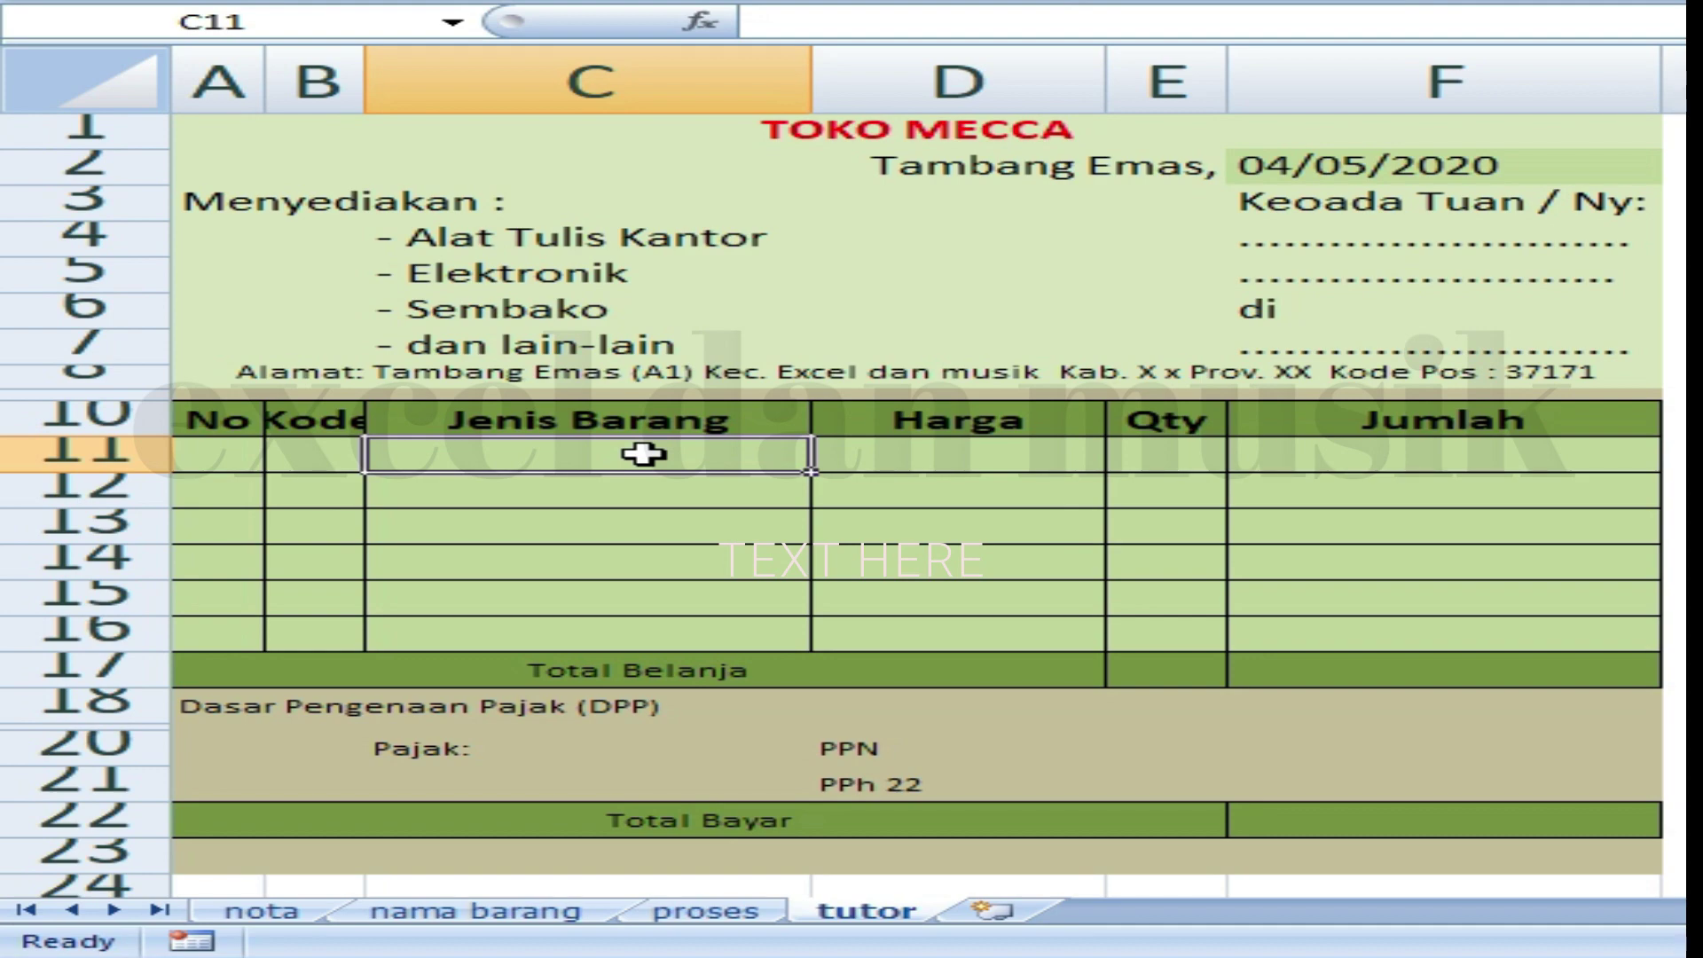
text(=)
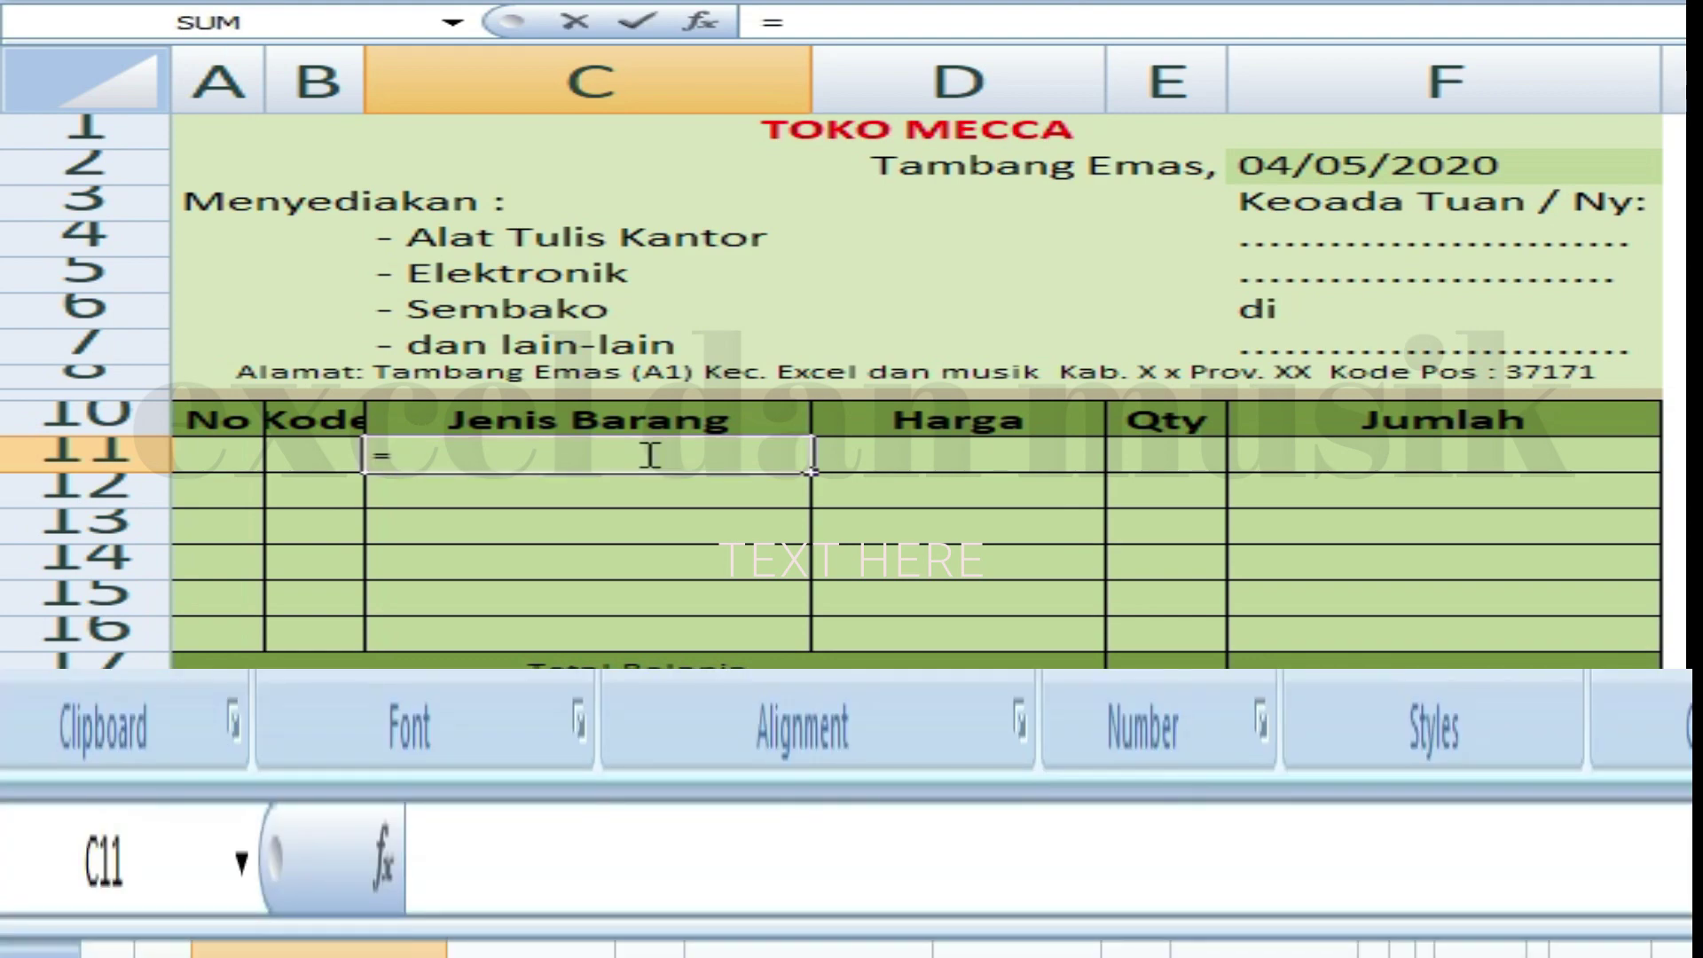
text(if)
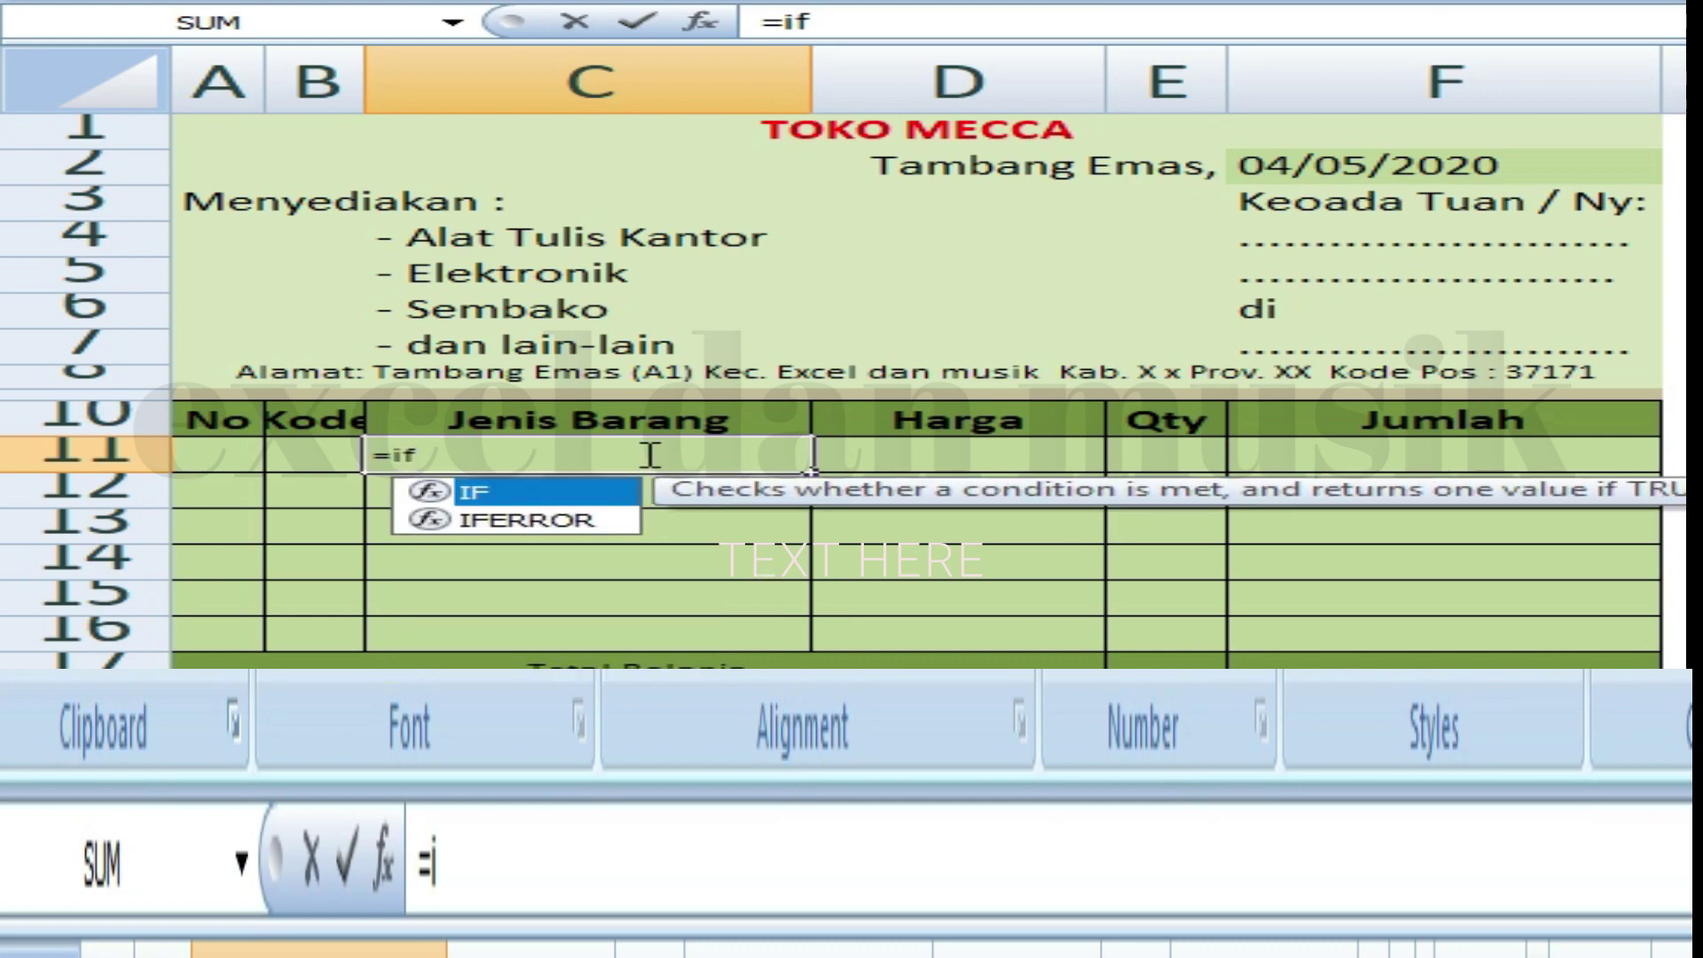
text(er)
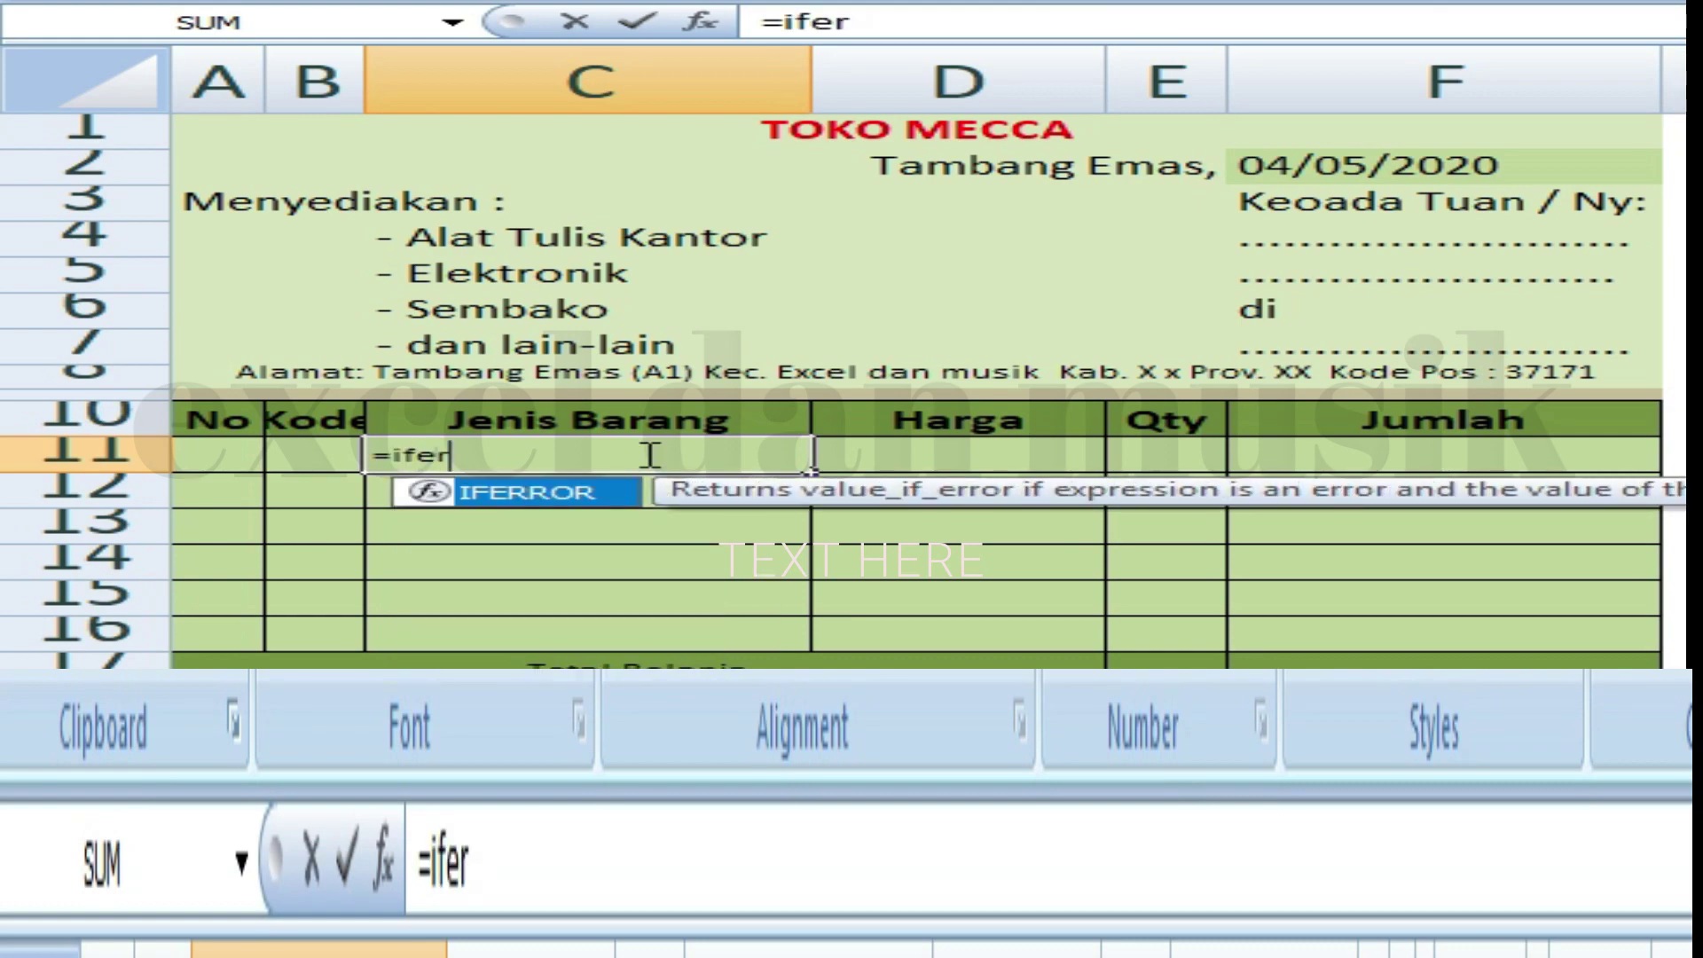
double_click(551, 491)
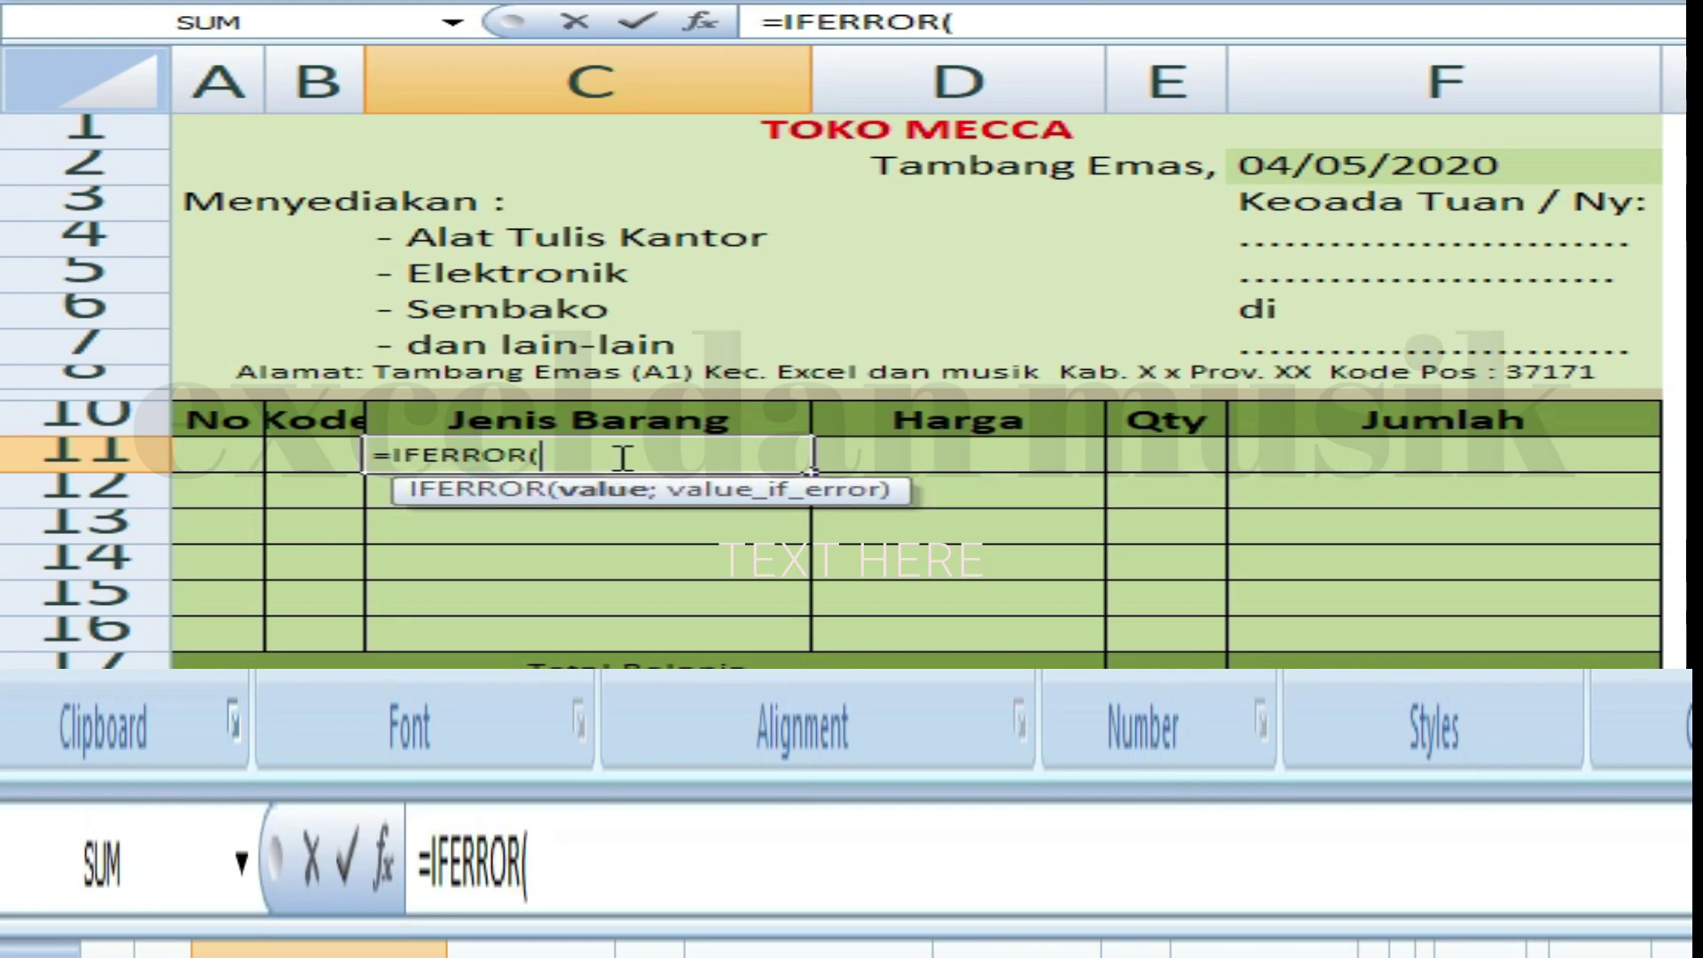
text(vlo)
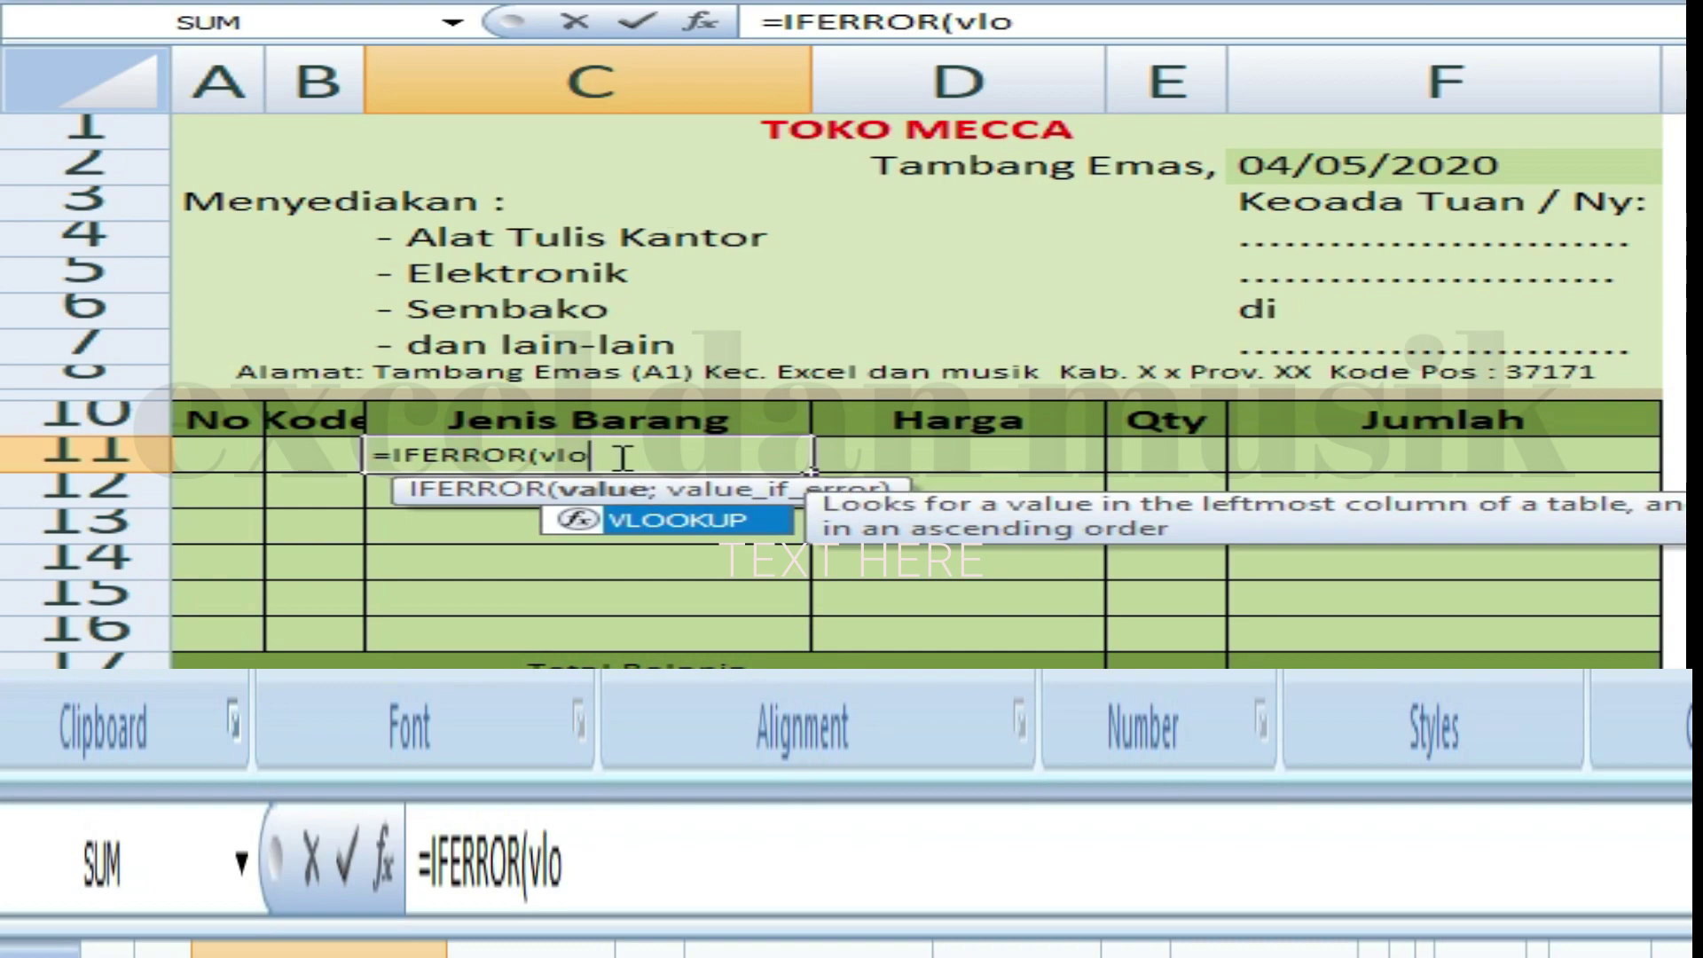
double_click(692, 529)
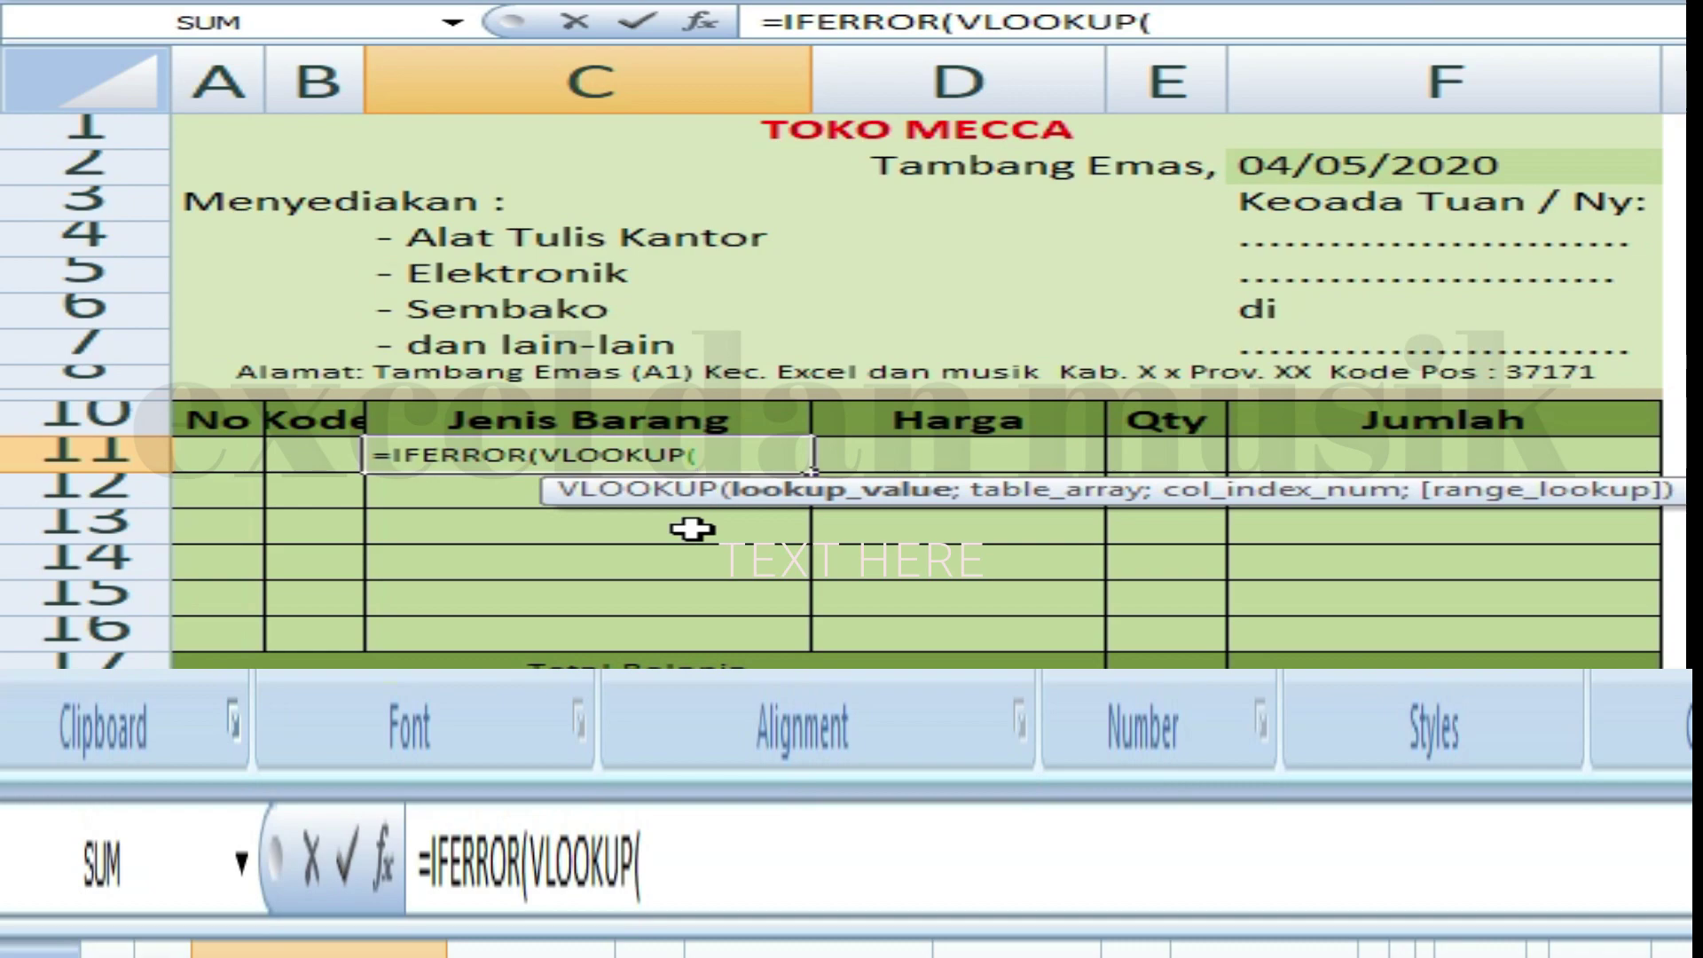
click(308, 457)
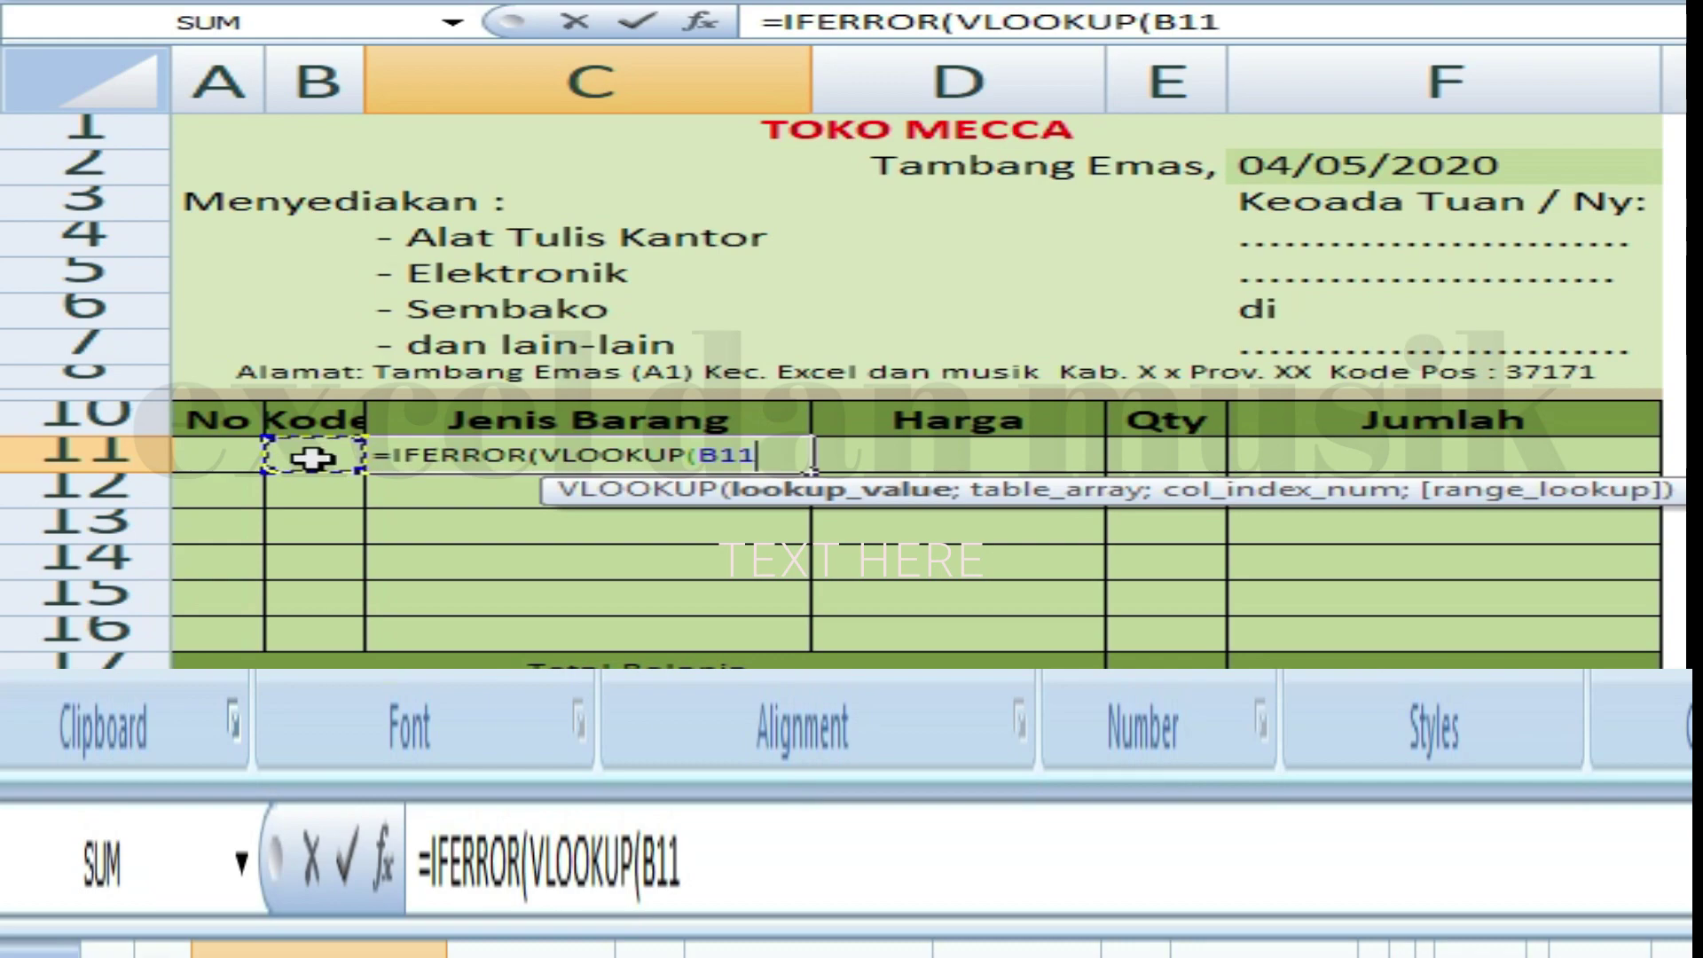
text(;)
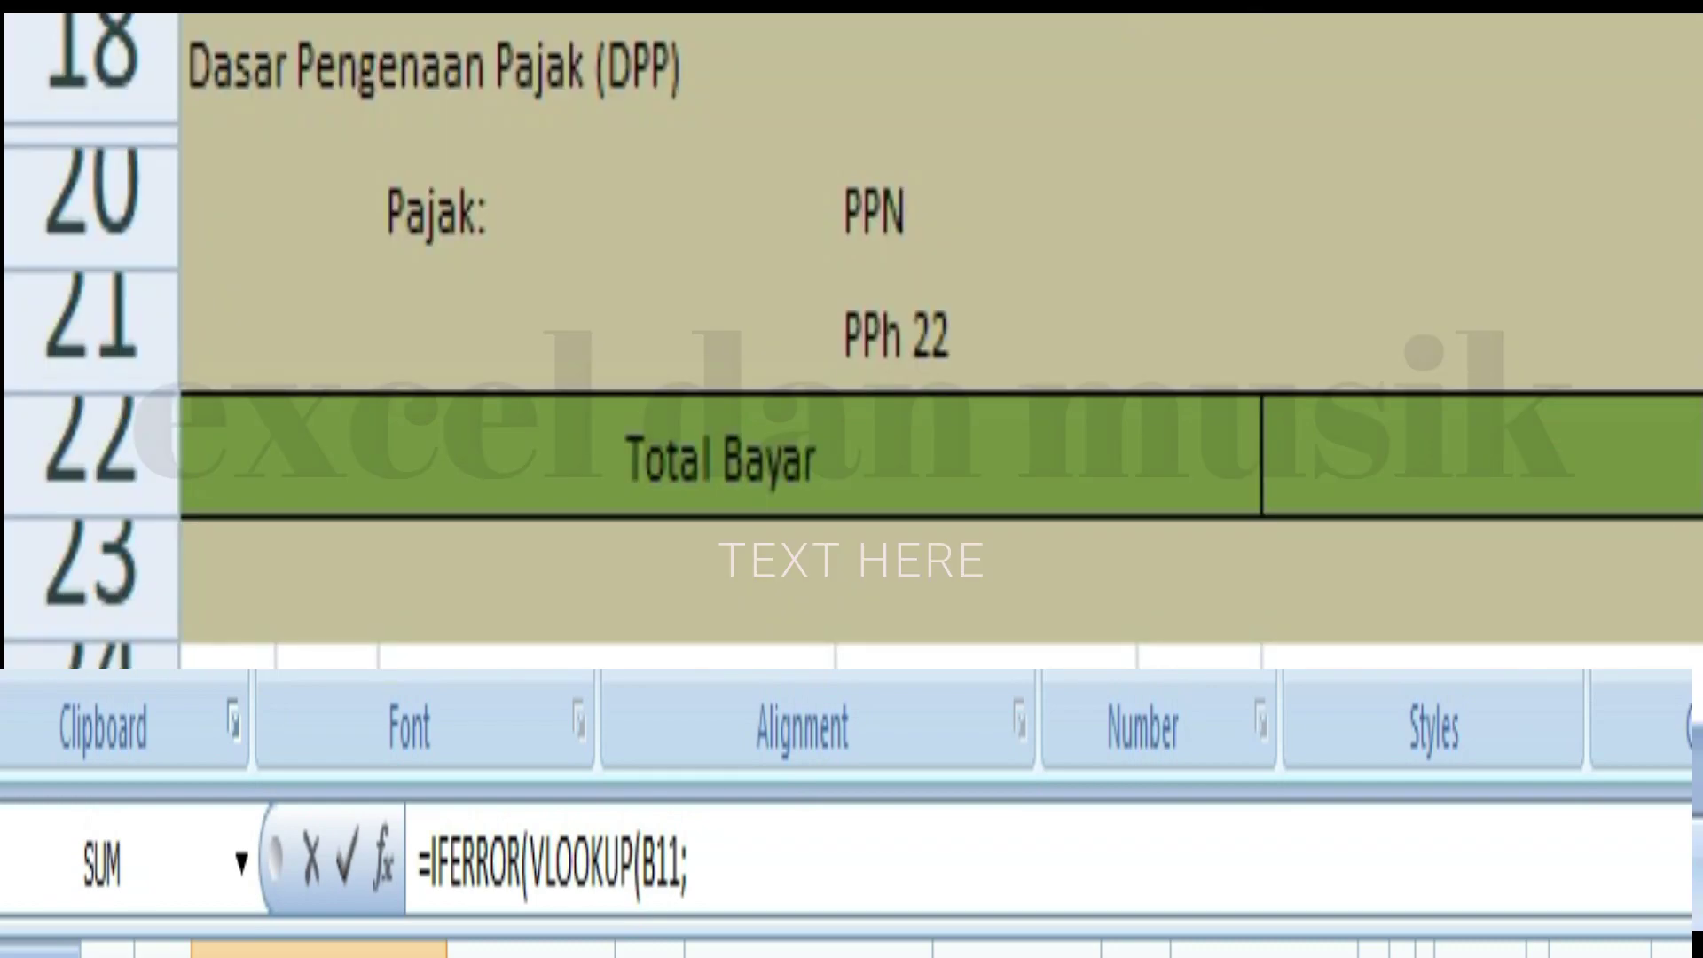
Complete the nested VLOOKUP with range A2:C7 of the nama barang sheet as the table, column index 2 and exact match FALSE.
click(293, 912)
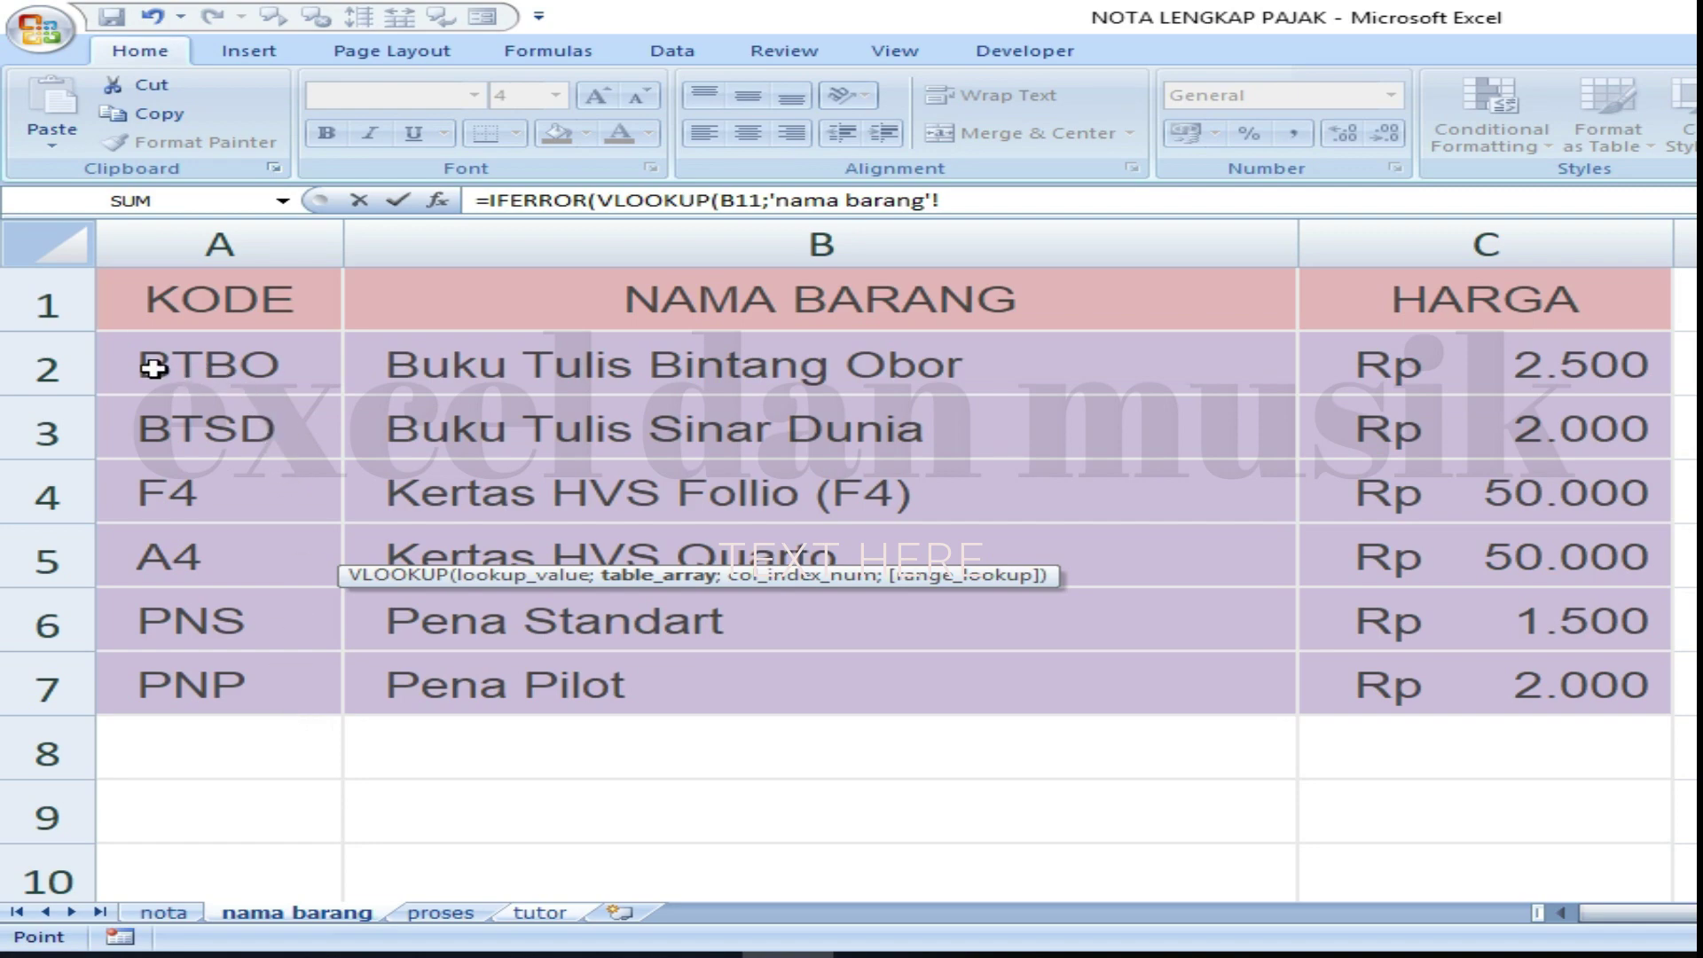
drag(153, 368, 1418, 676)
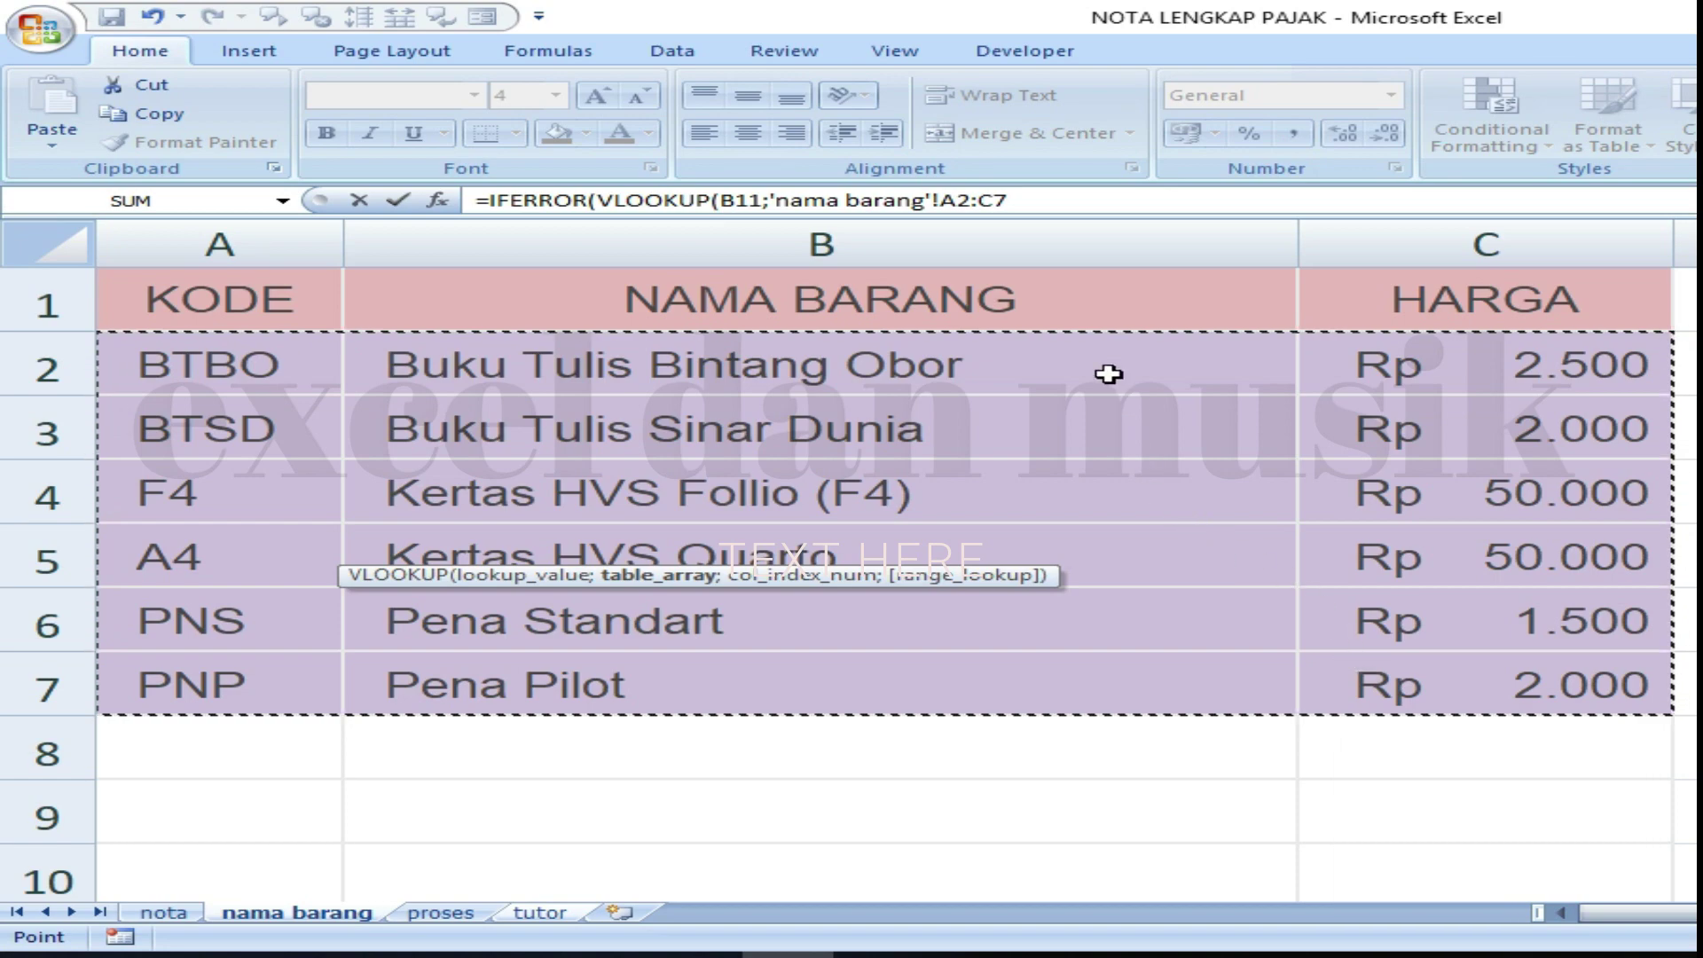
click(1032, 200)
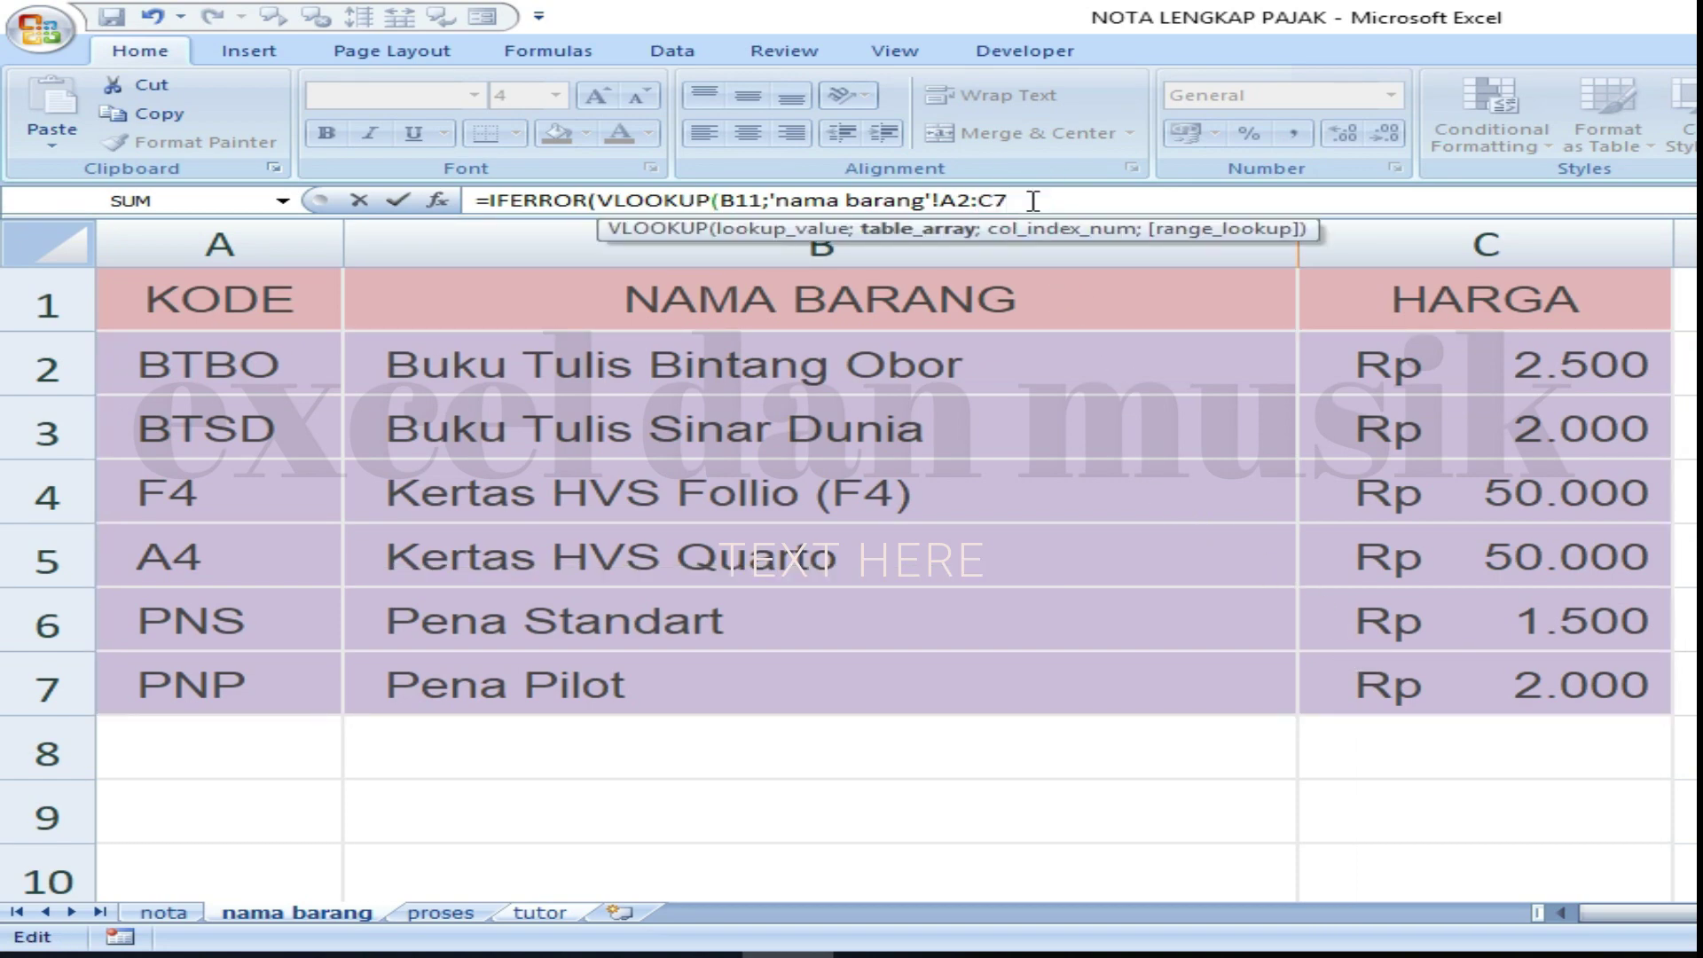
text(;)
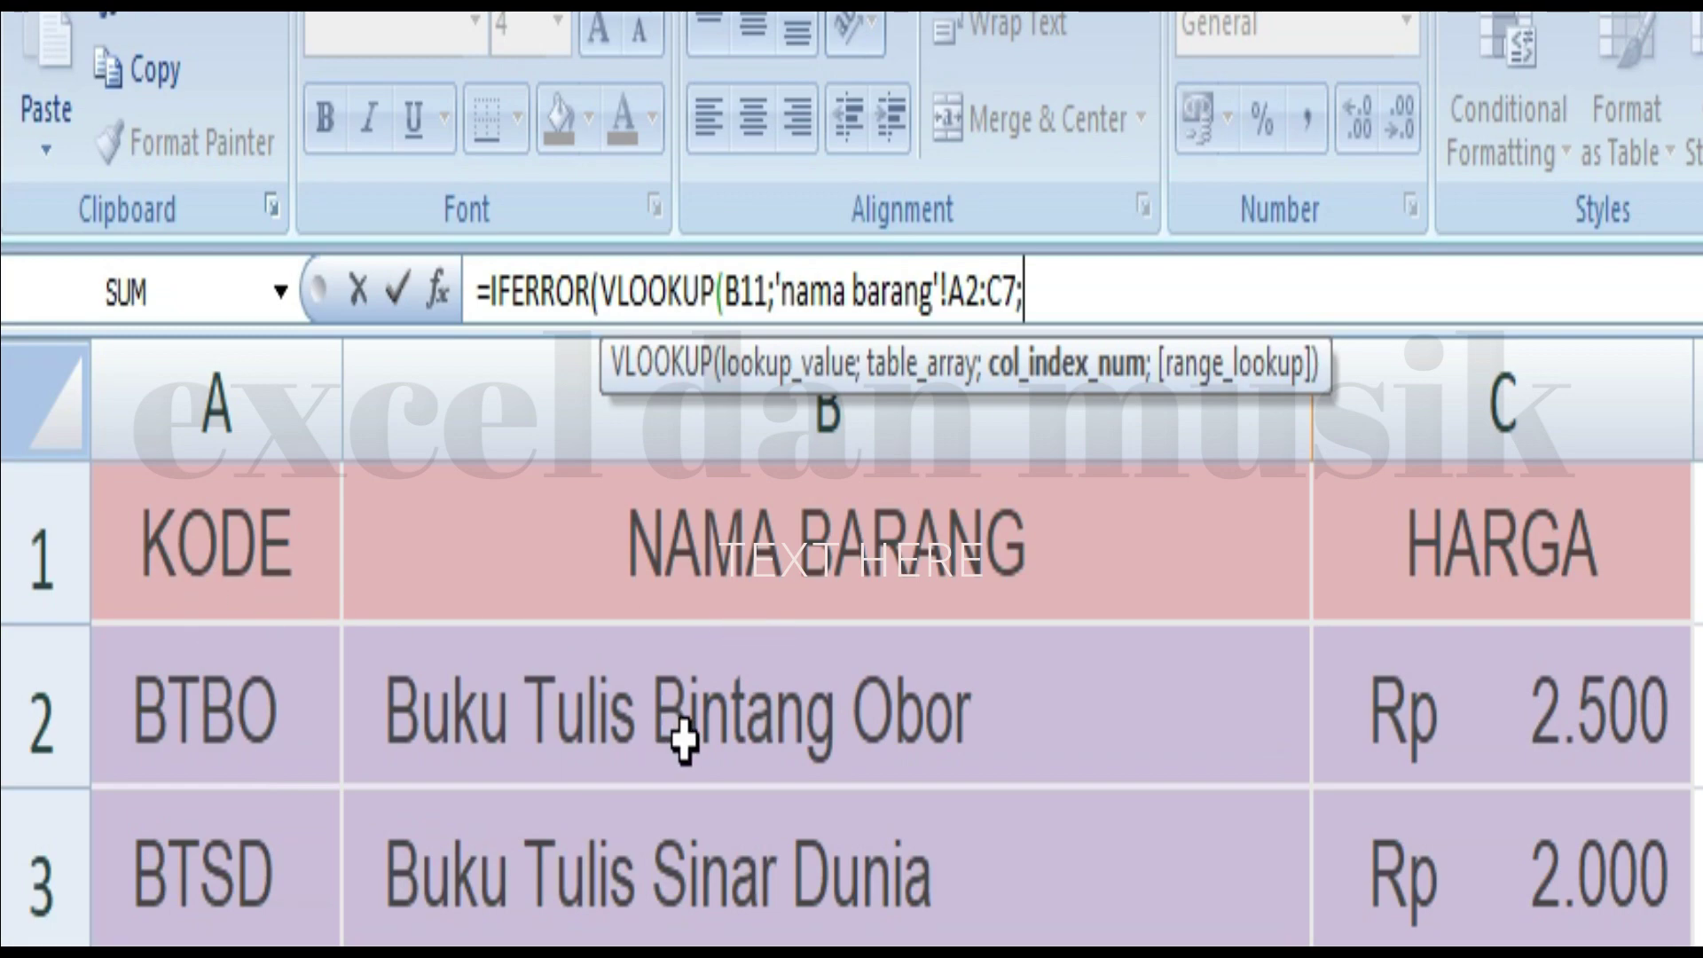
text(2;)
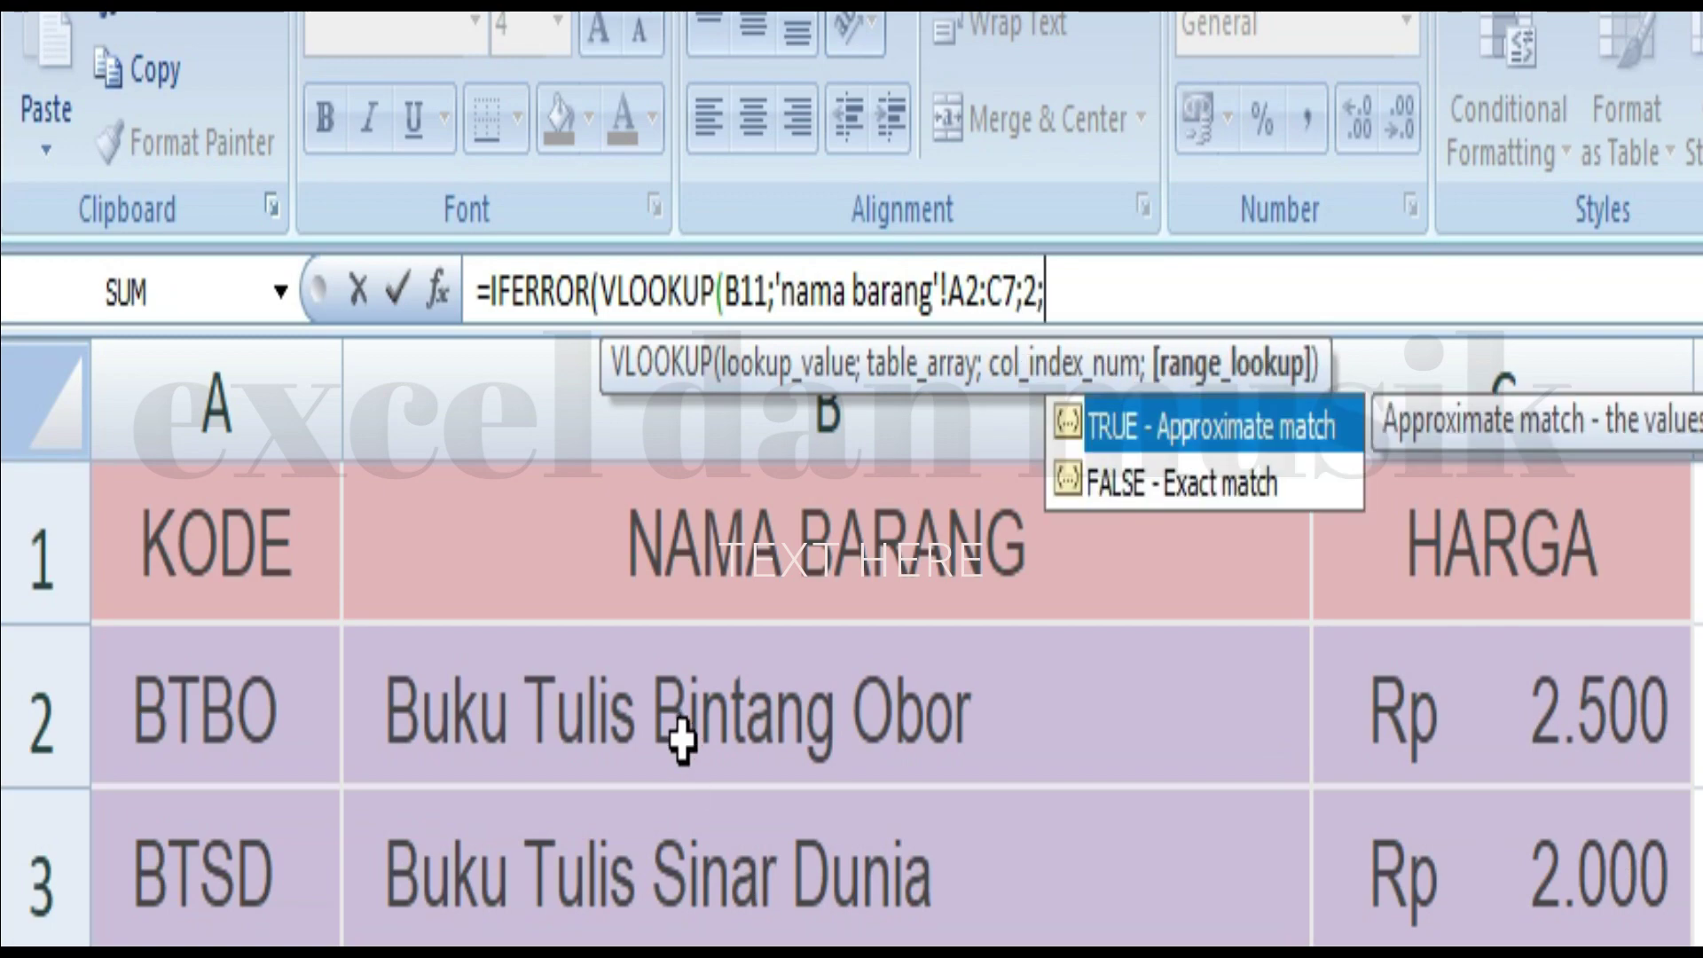
double_click(1129, 486)
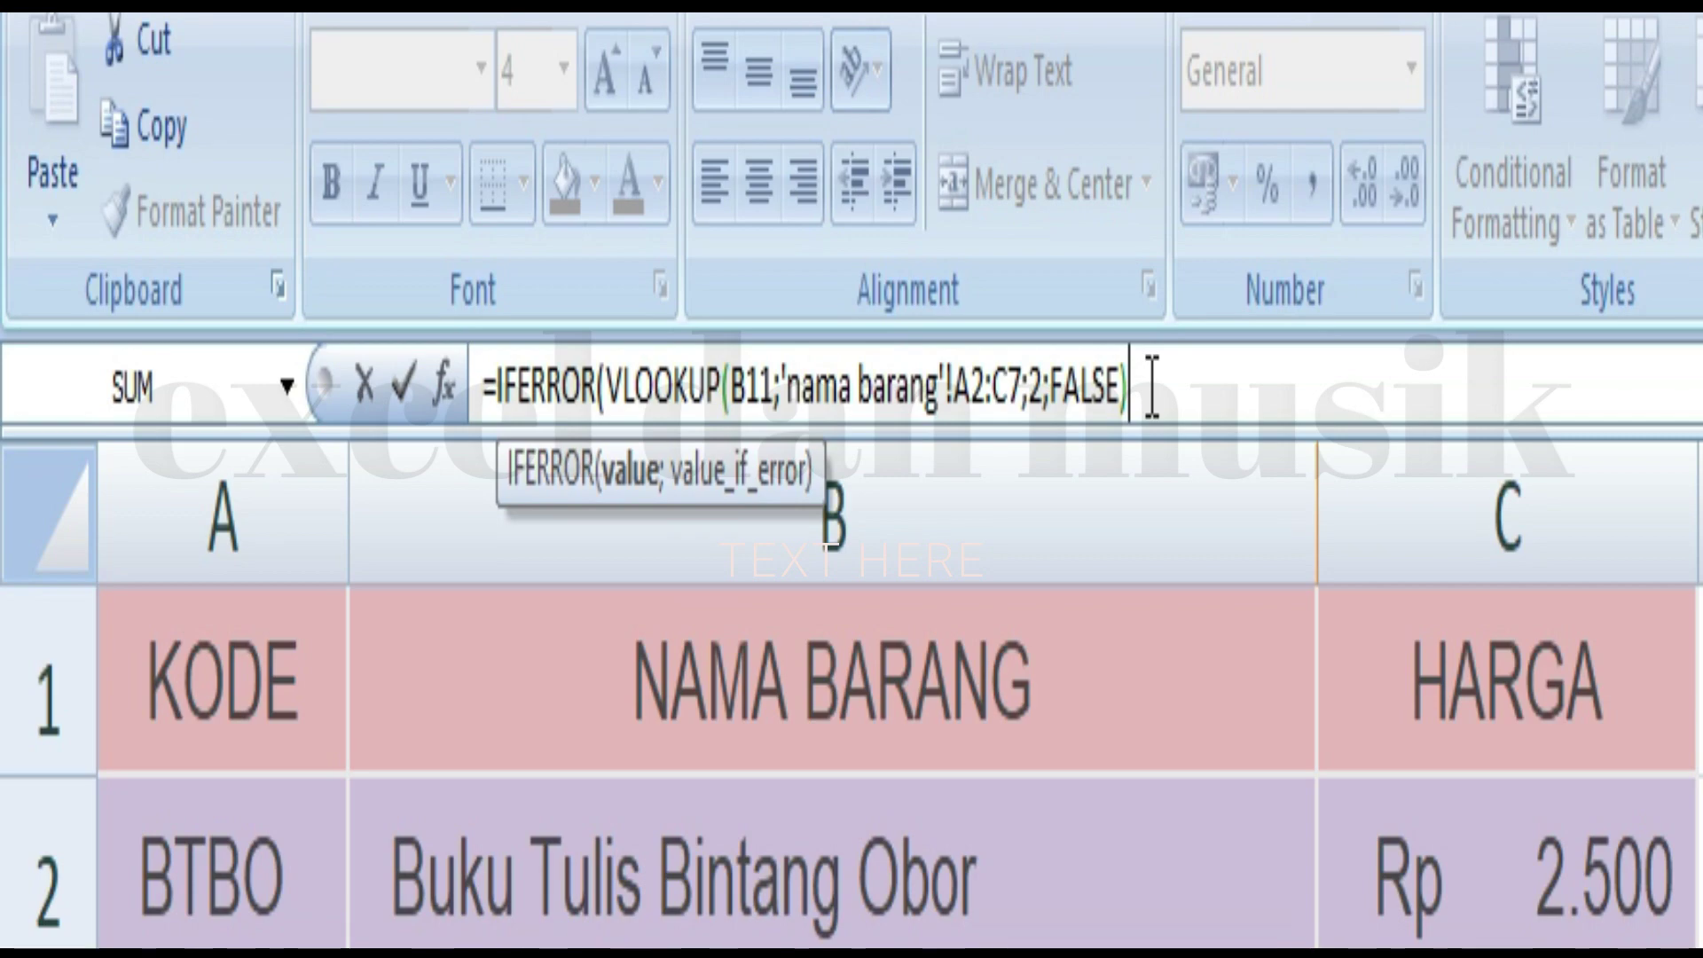
Set the IFERROR fallback to a quoted space " " and confirm the Jenis Barang formula in C11.
text(;)
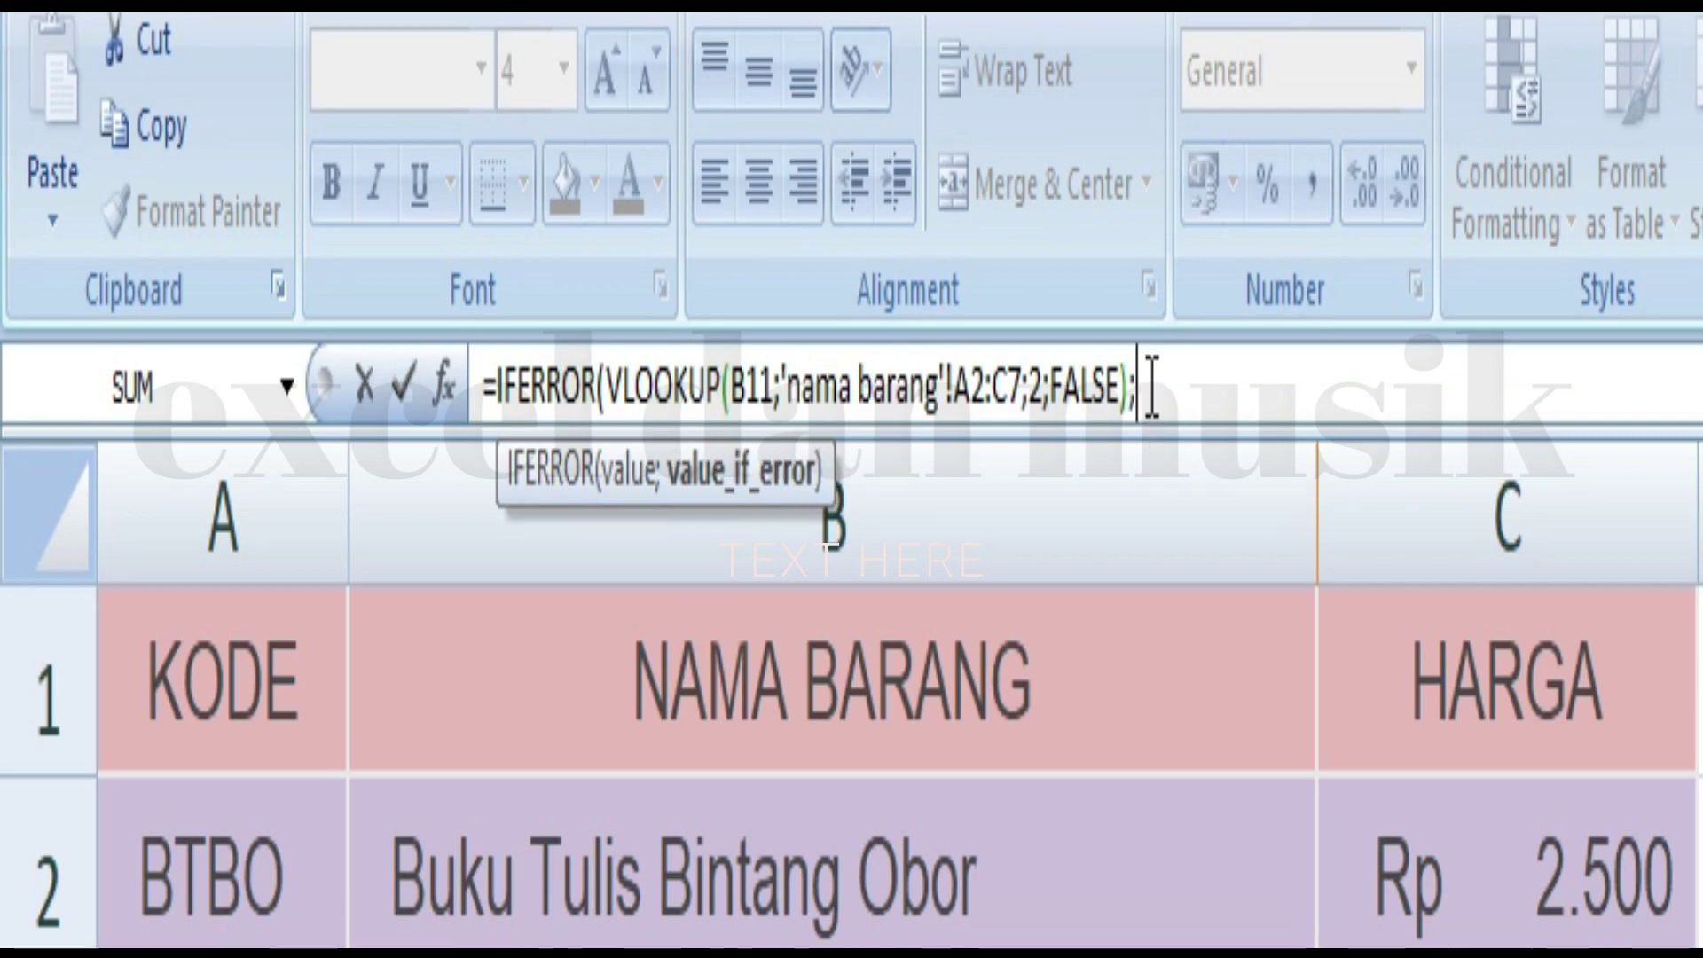
text(")
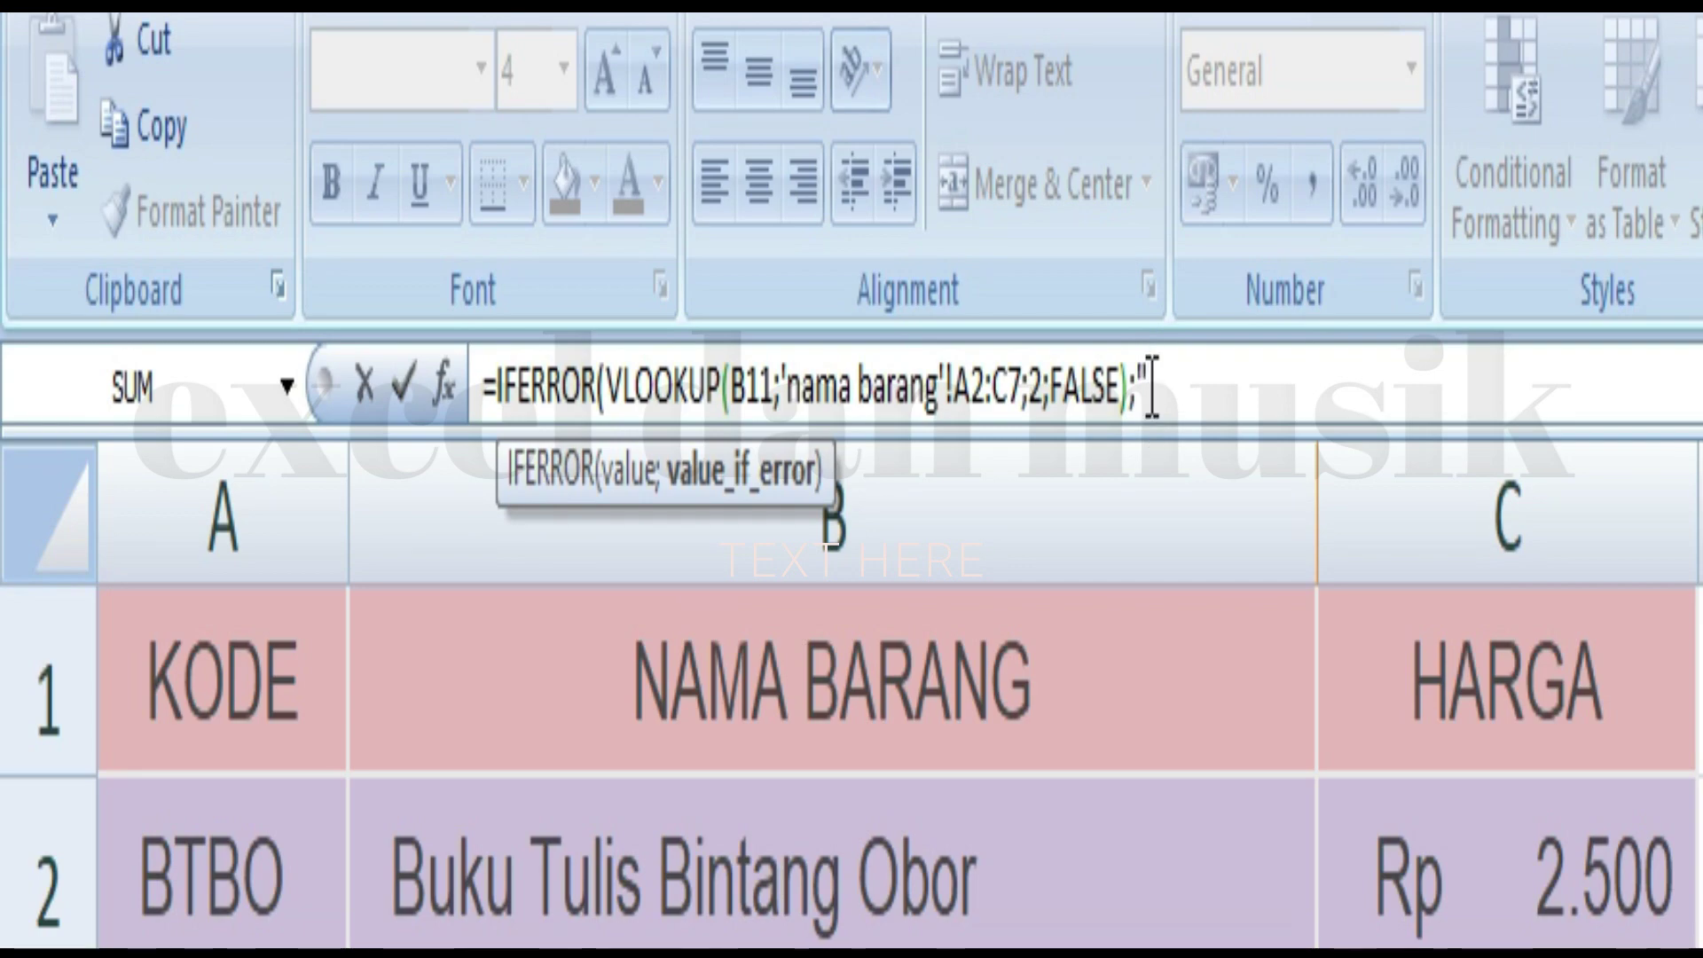
text("))
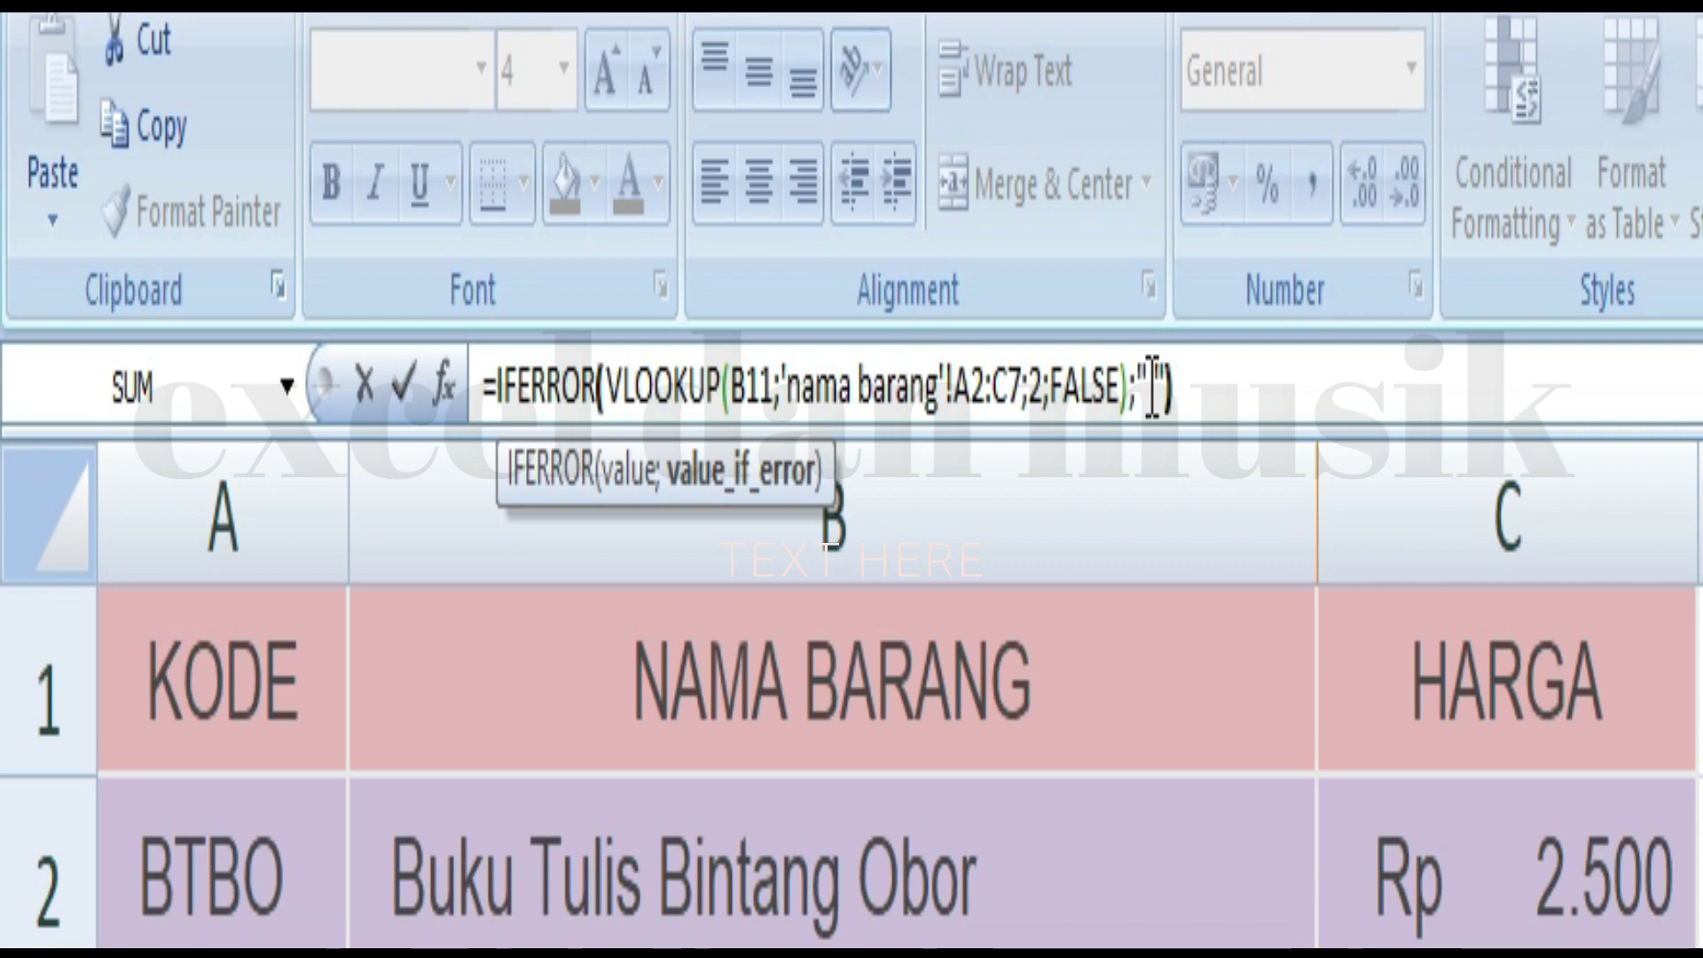
click(1152, 386)
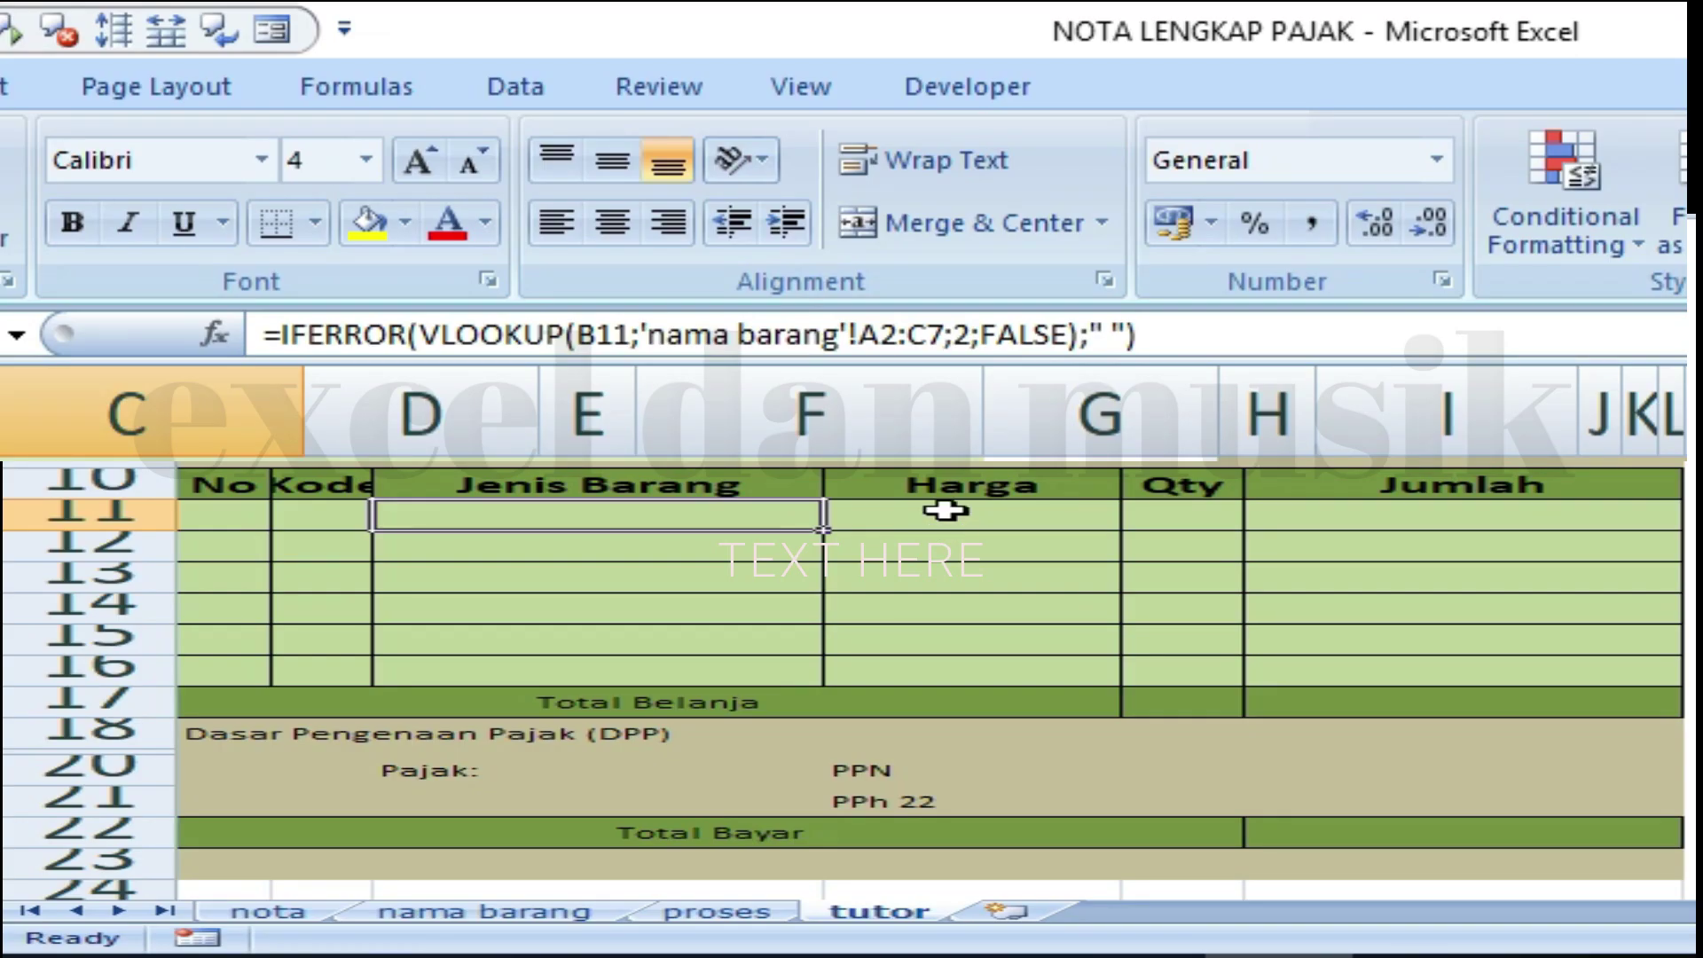
click(944, 510)
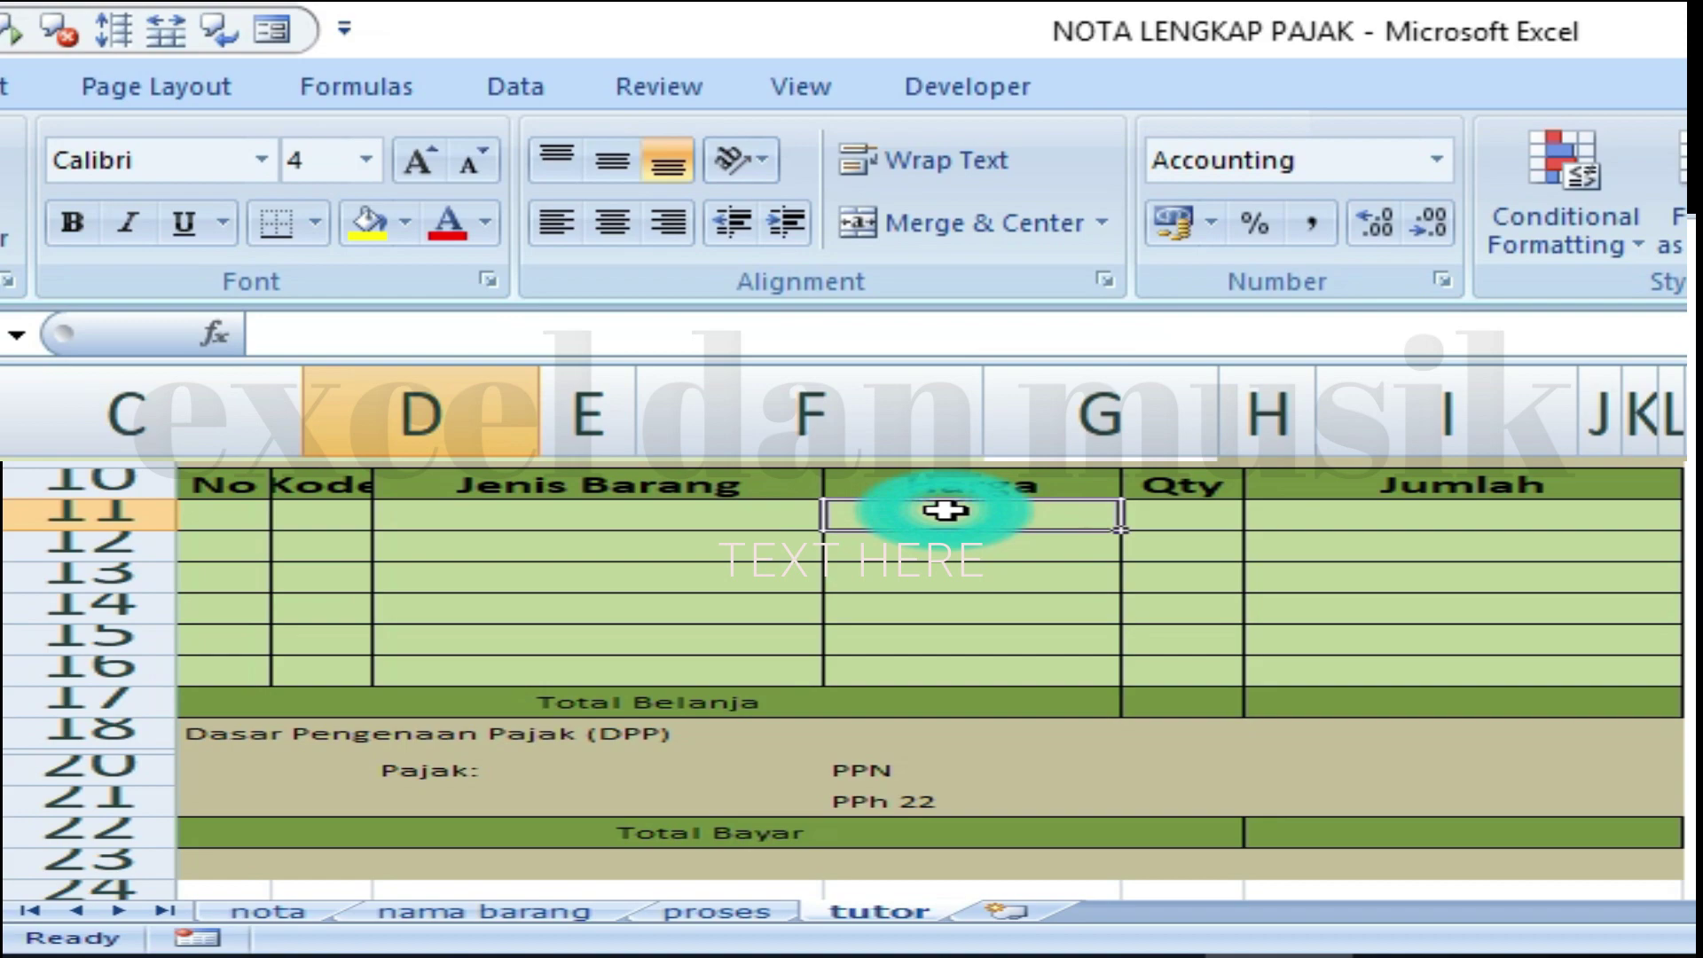
Copy the full formula text from Jenis Barang cell C11 into Harga cell D11, keeping its references.
click(703, 519)
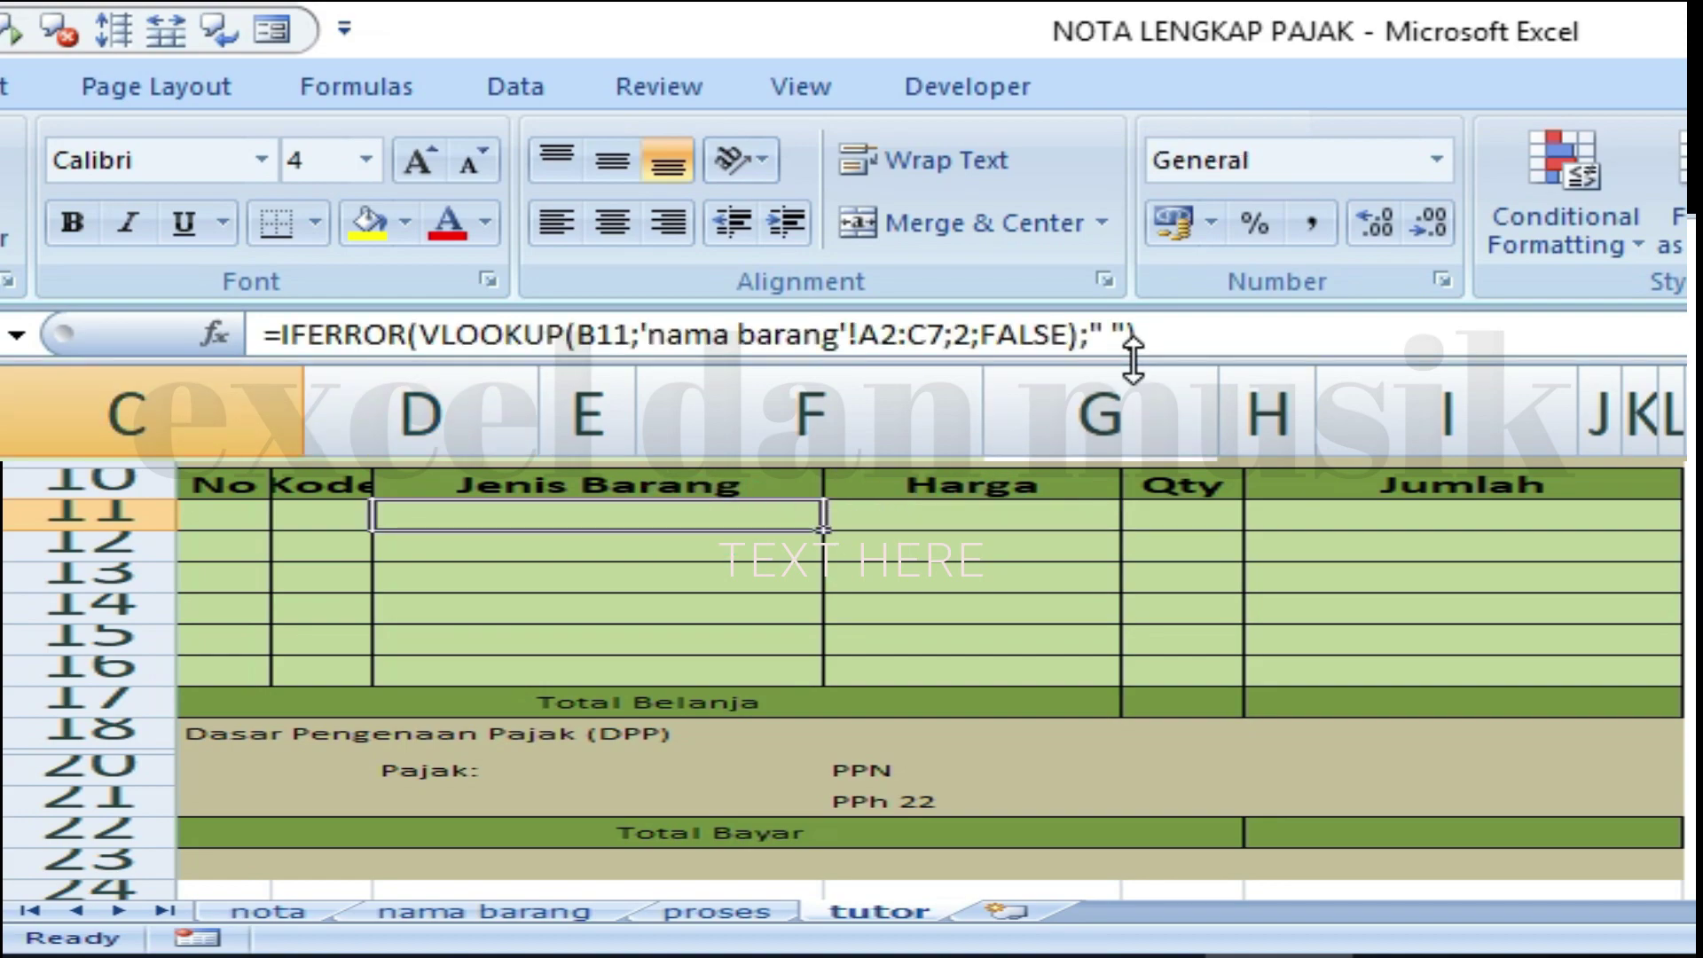
drag(1153, 335, 214, 337)
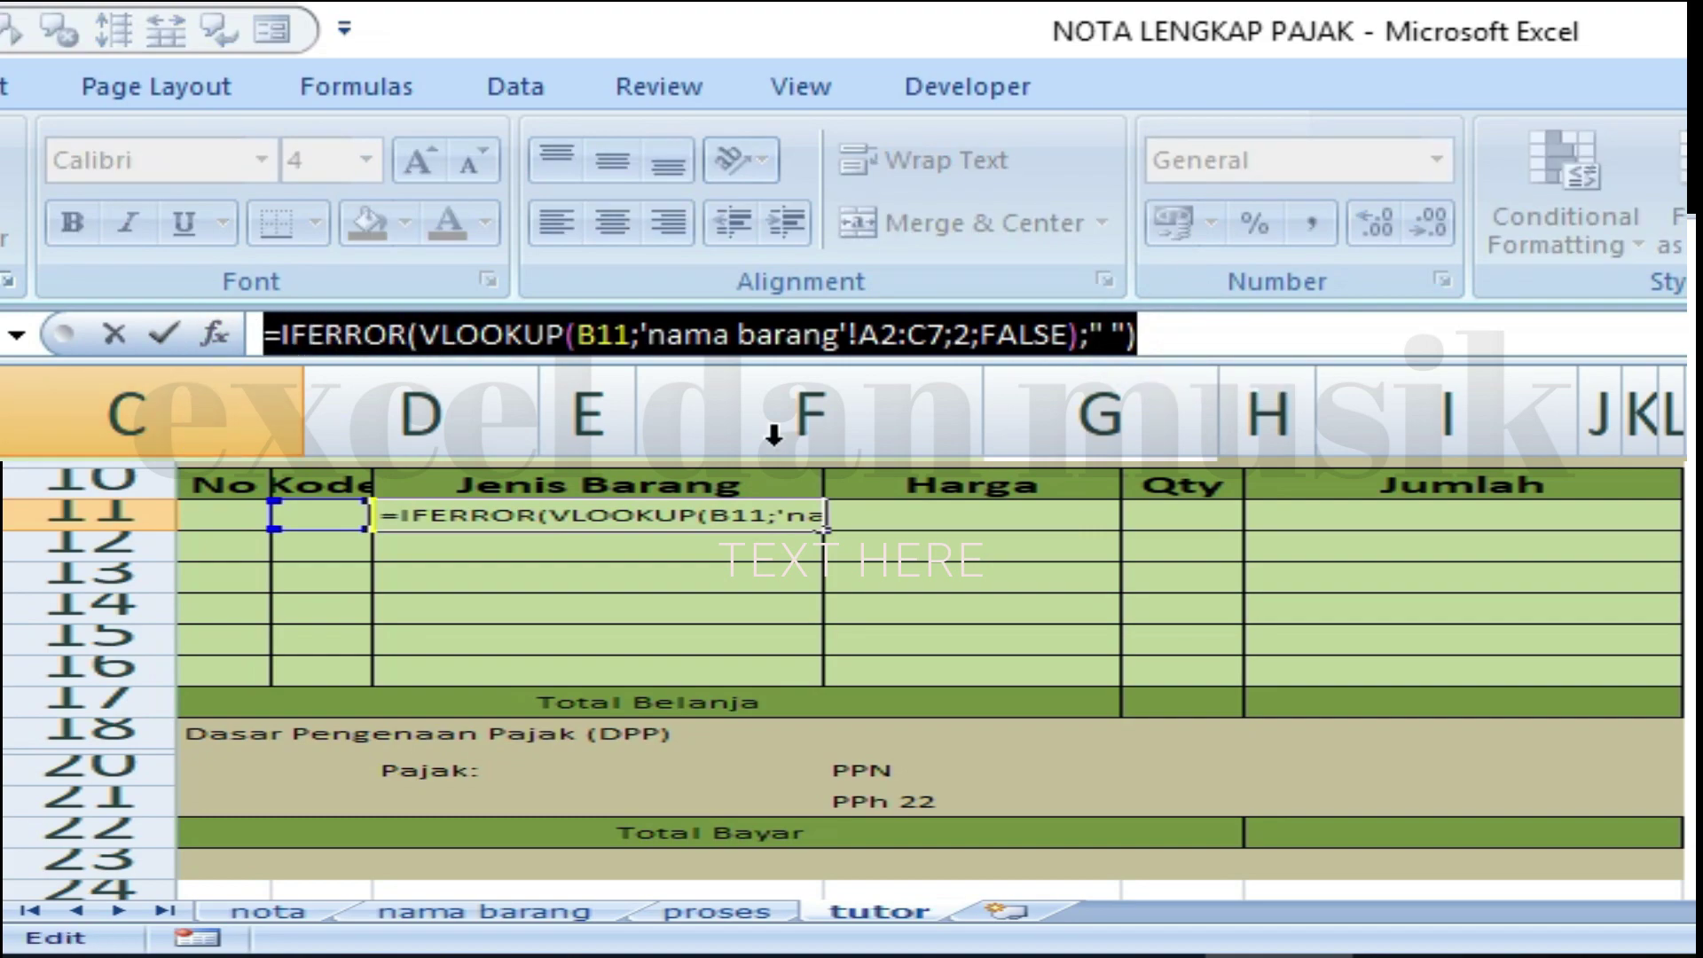
right_click(745, 336)
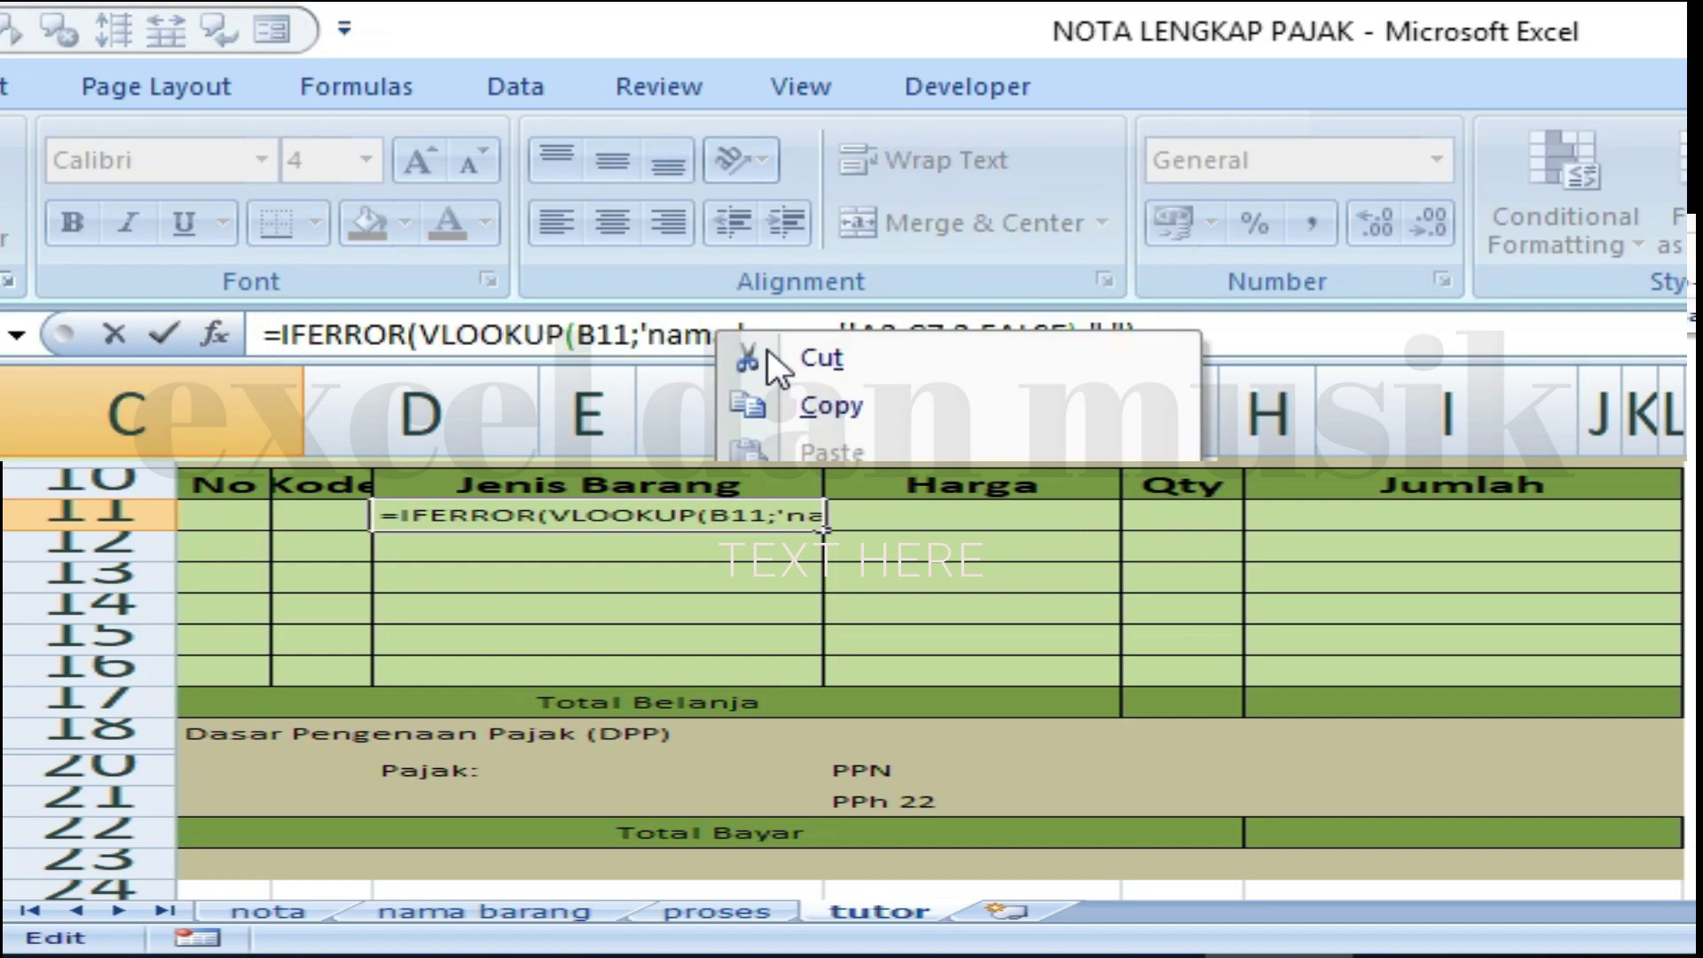
click(860, 402)
click(1186, 334)
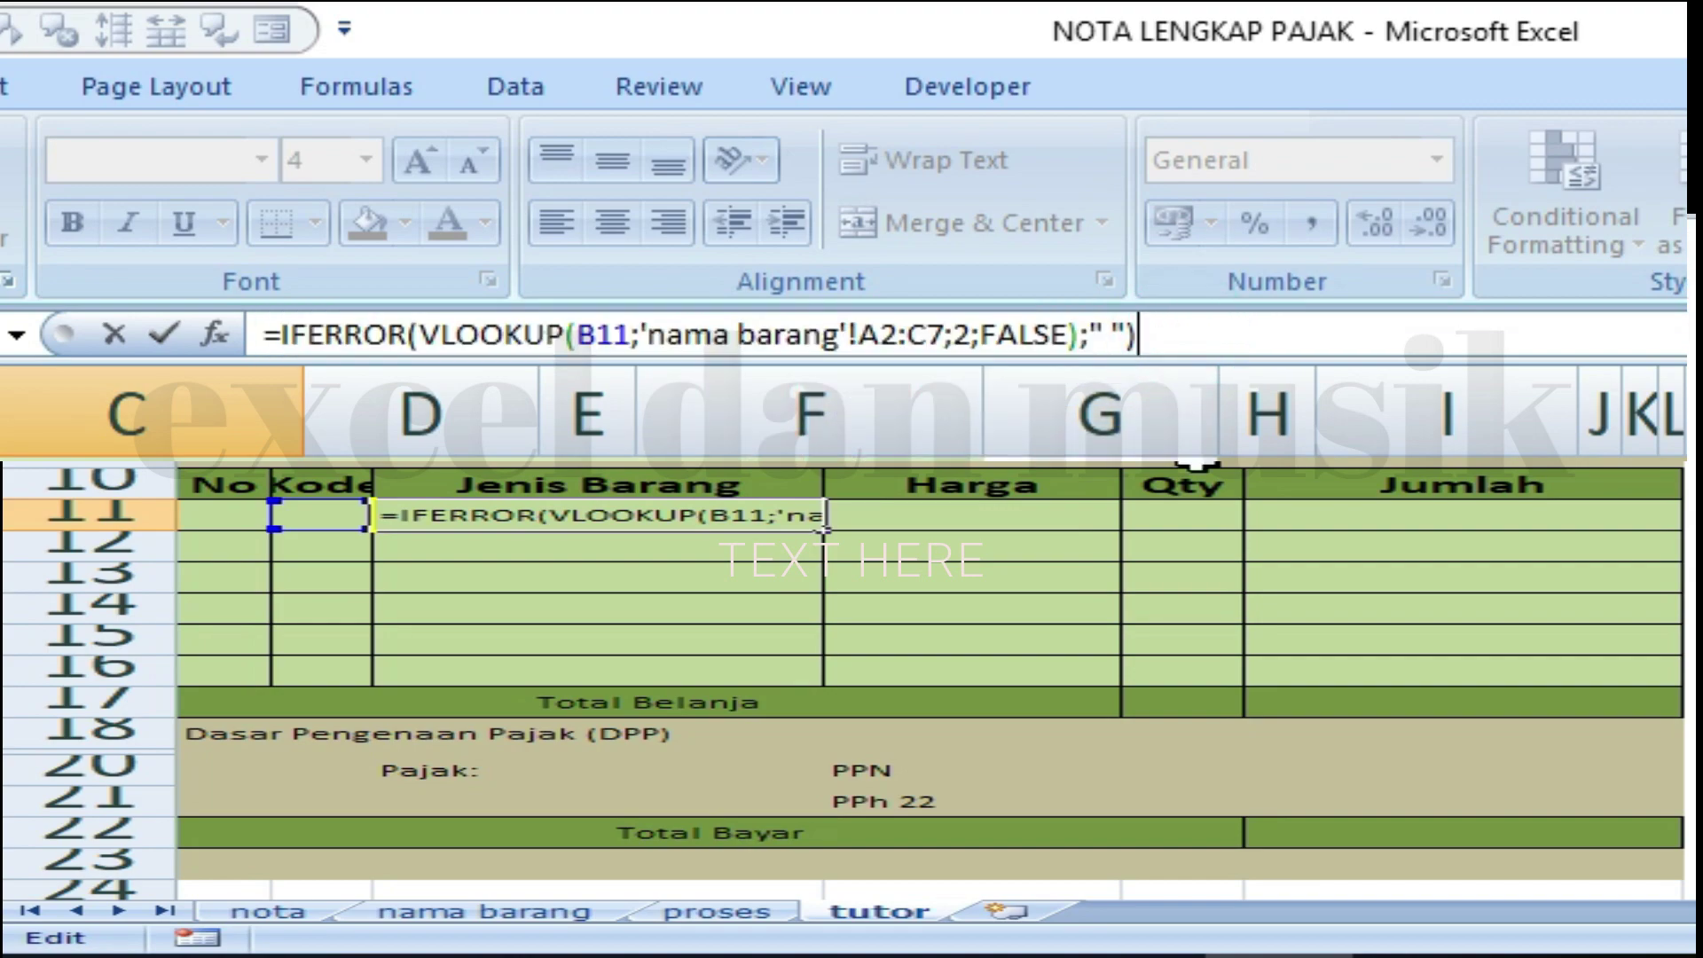
click(996, 521)
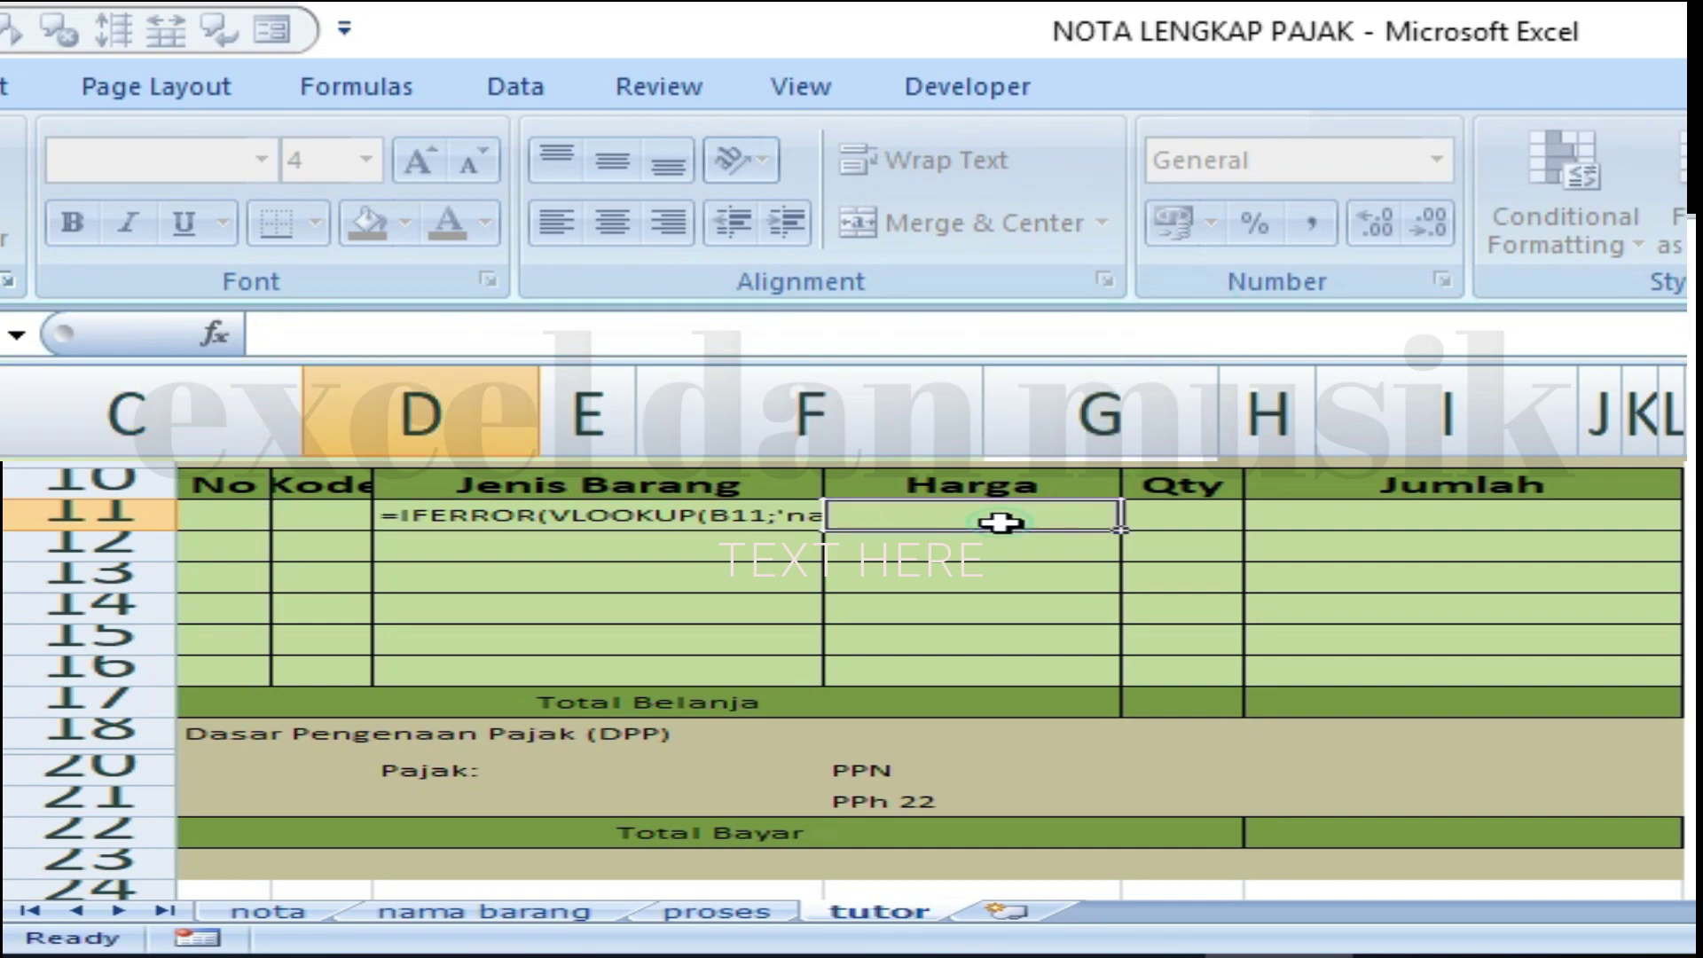
click(441, 337)
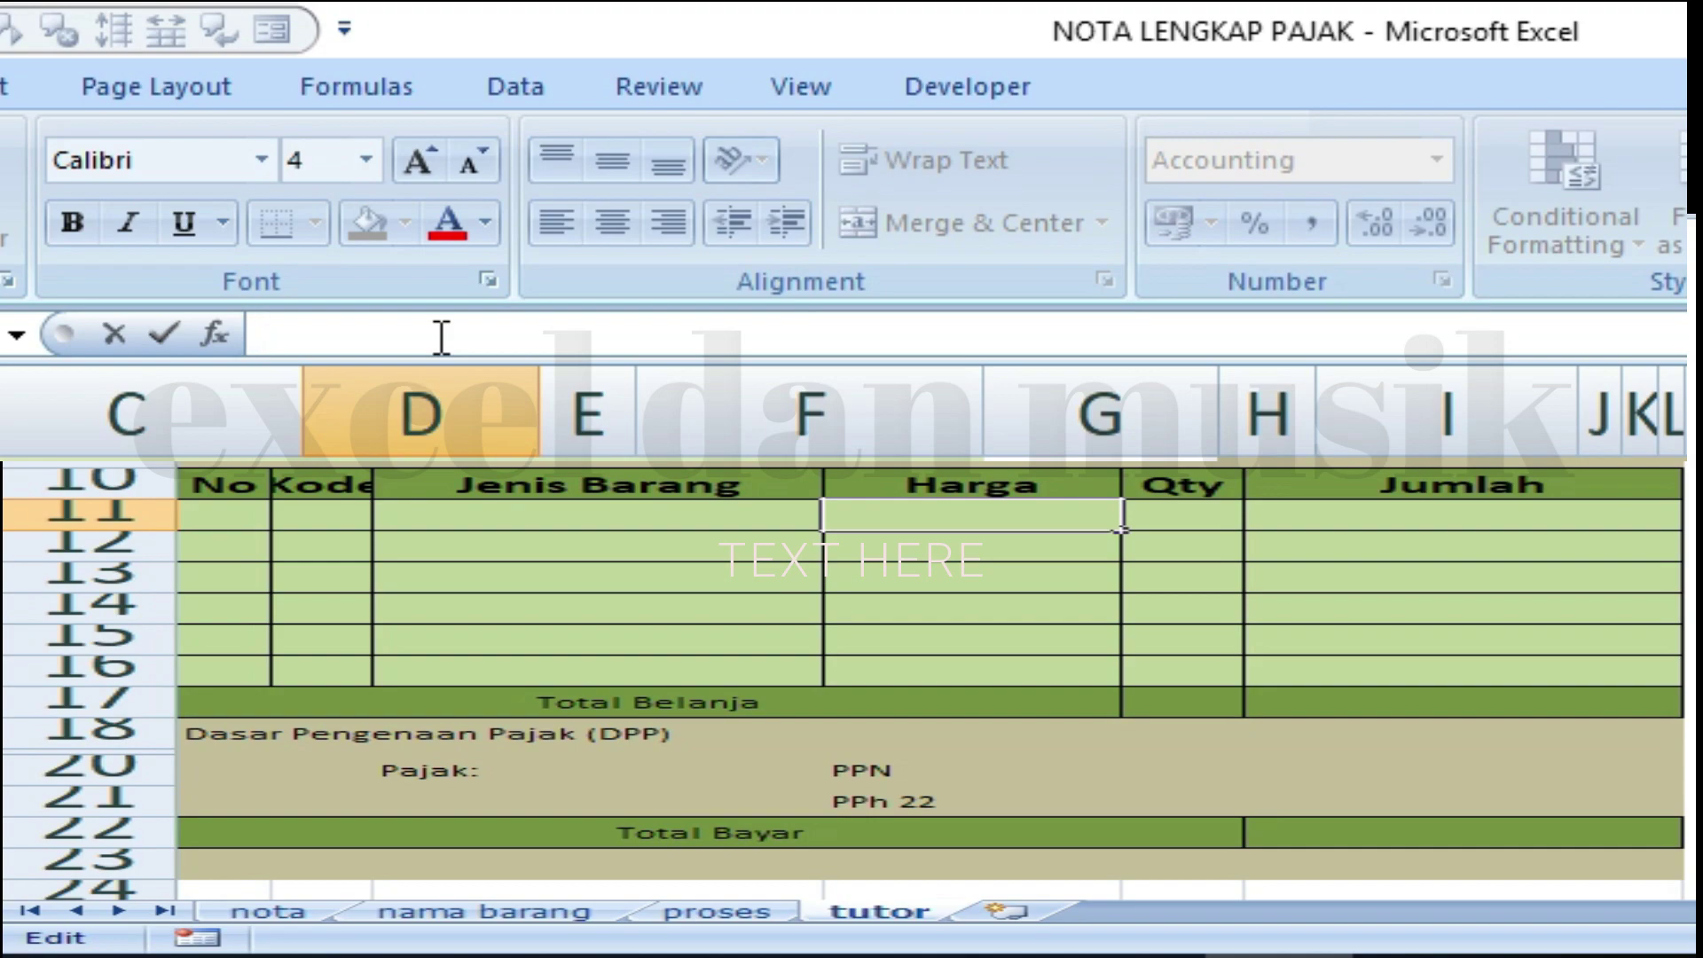
key(ctrl+v)
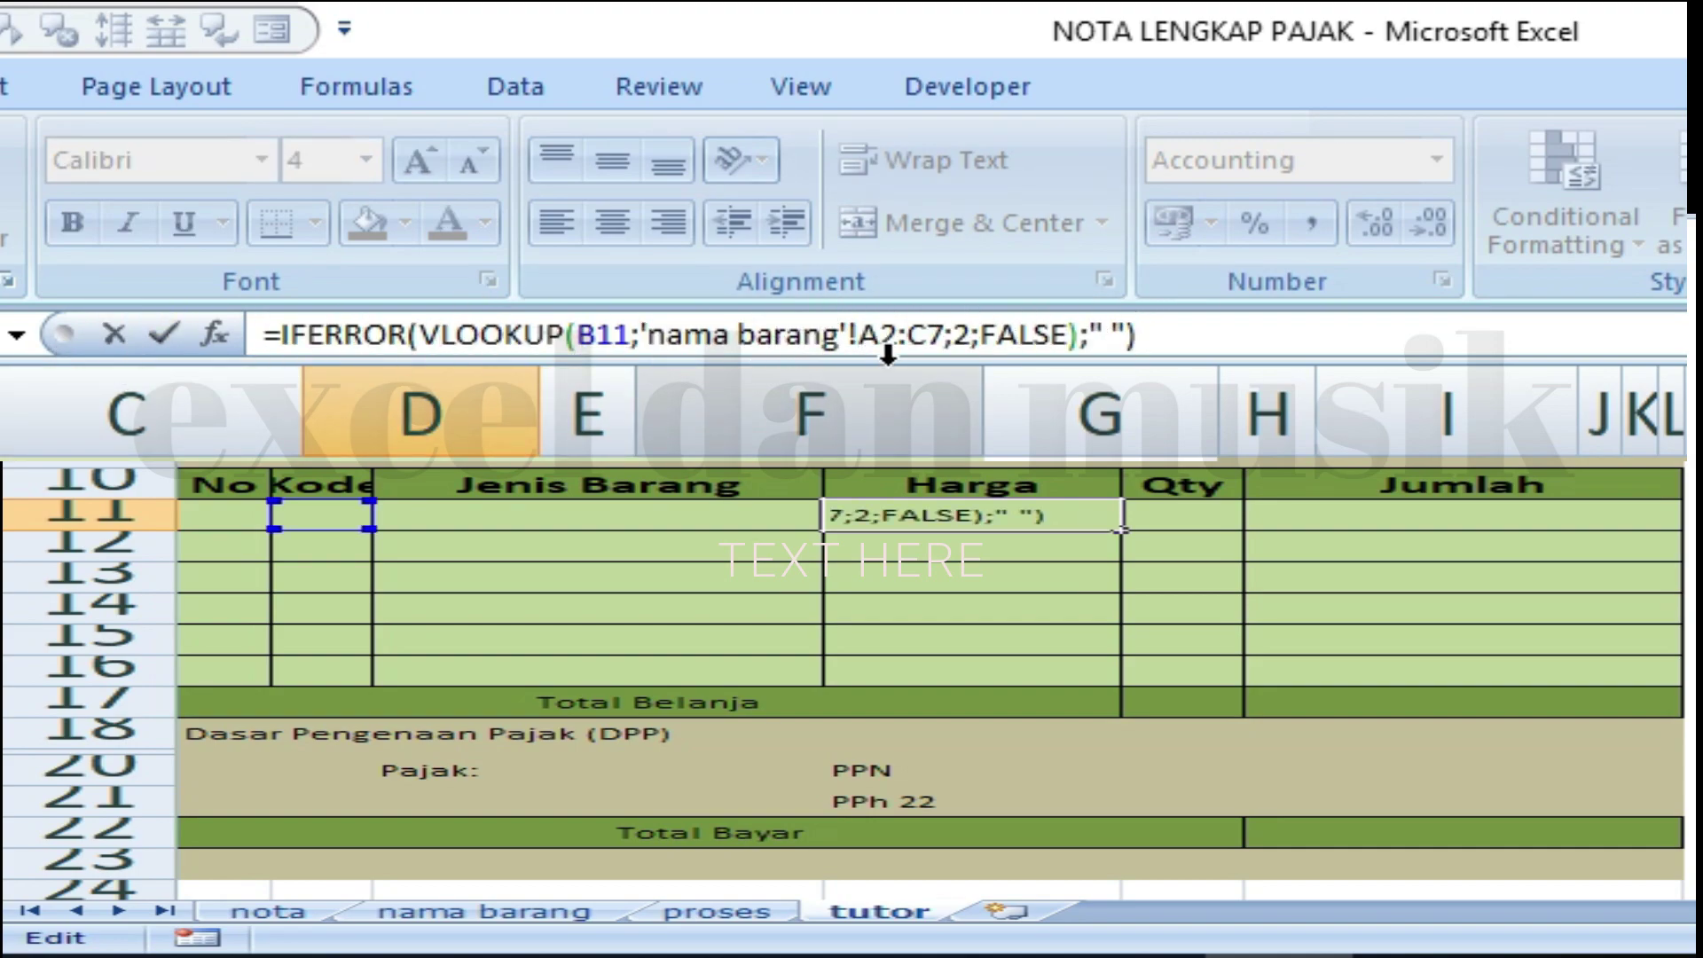
Set the VLOOKUP column index in the Harga formula of D11 to 3 and confirm the formula.
click(955, 334)
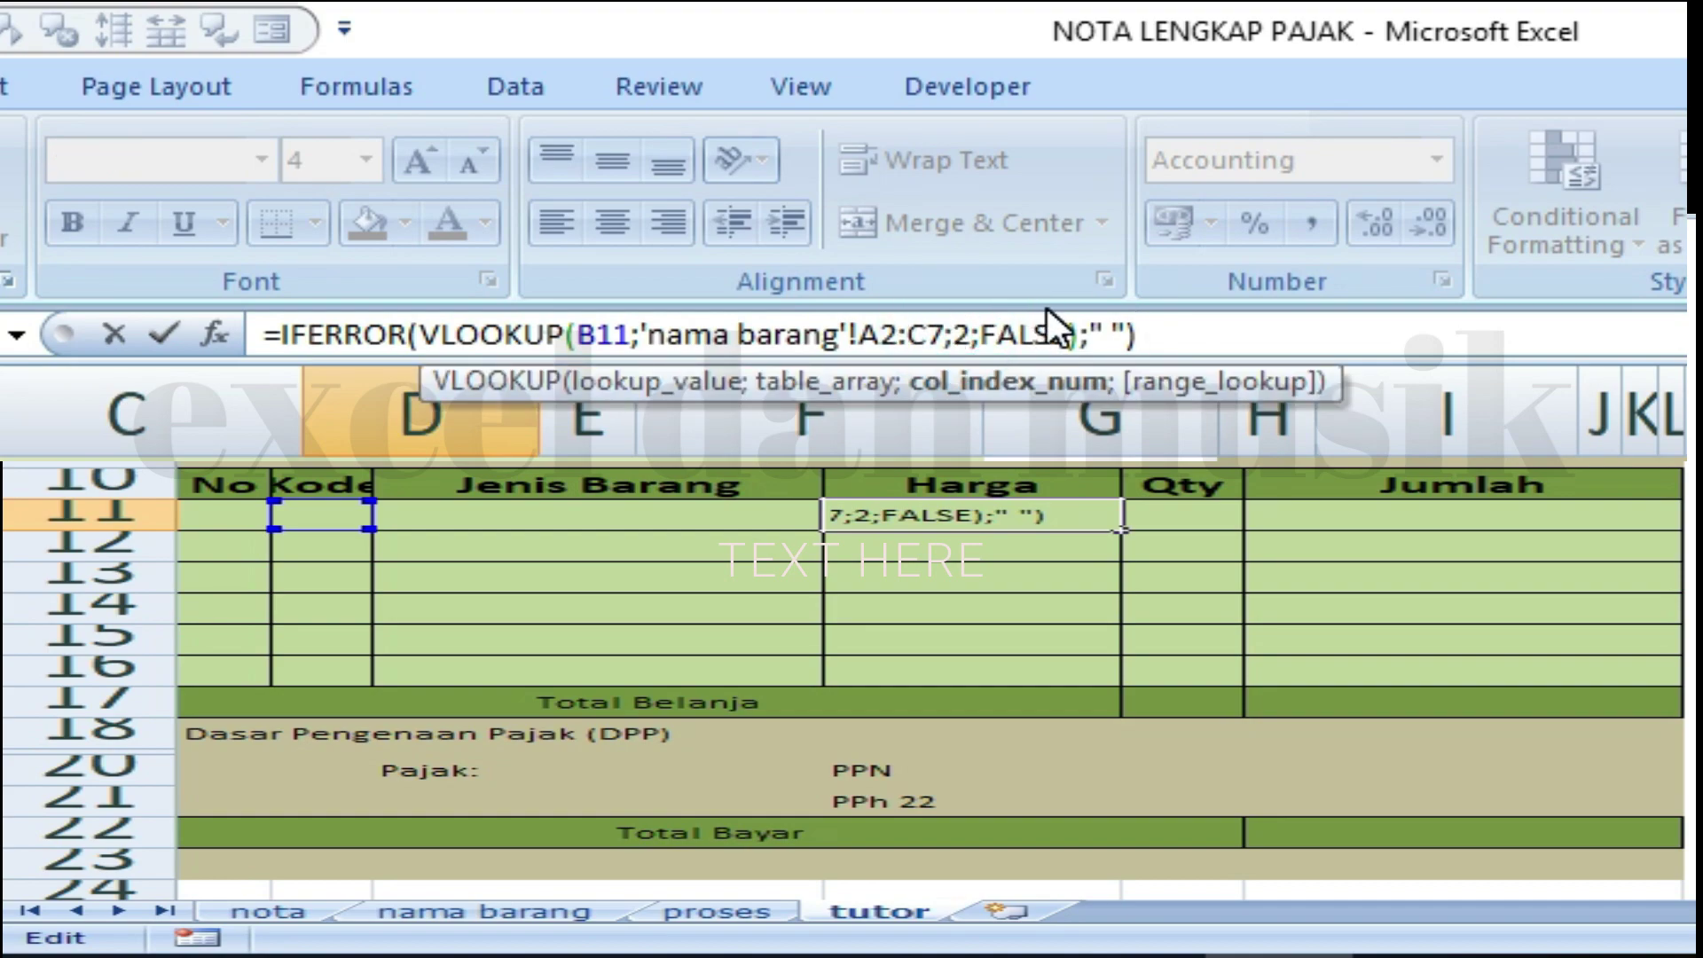
key(Delete)
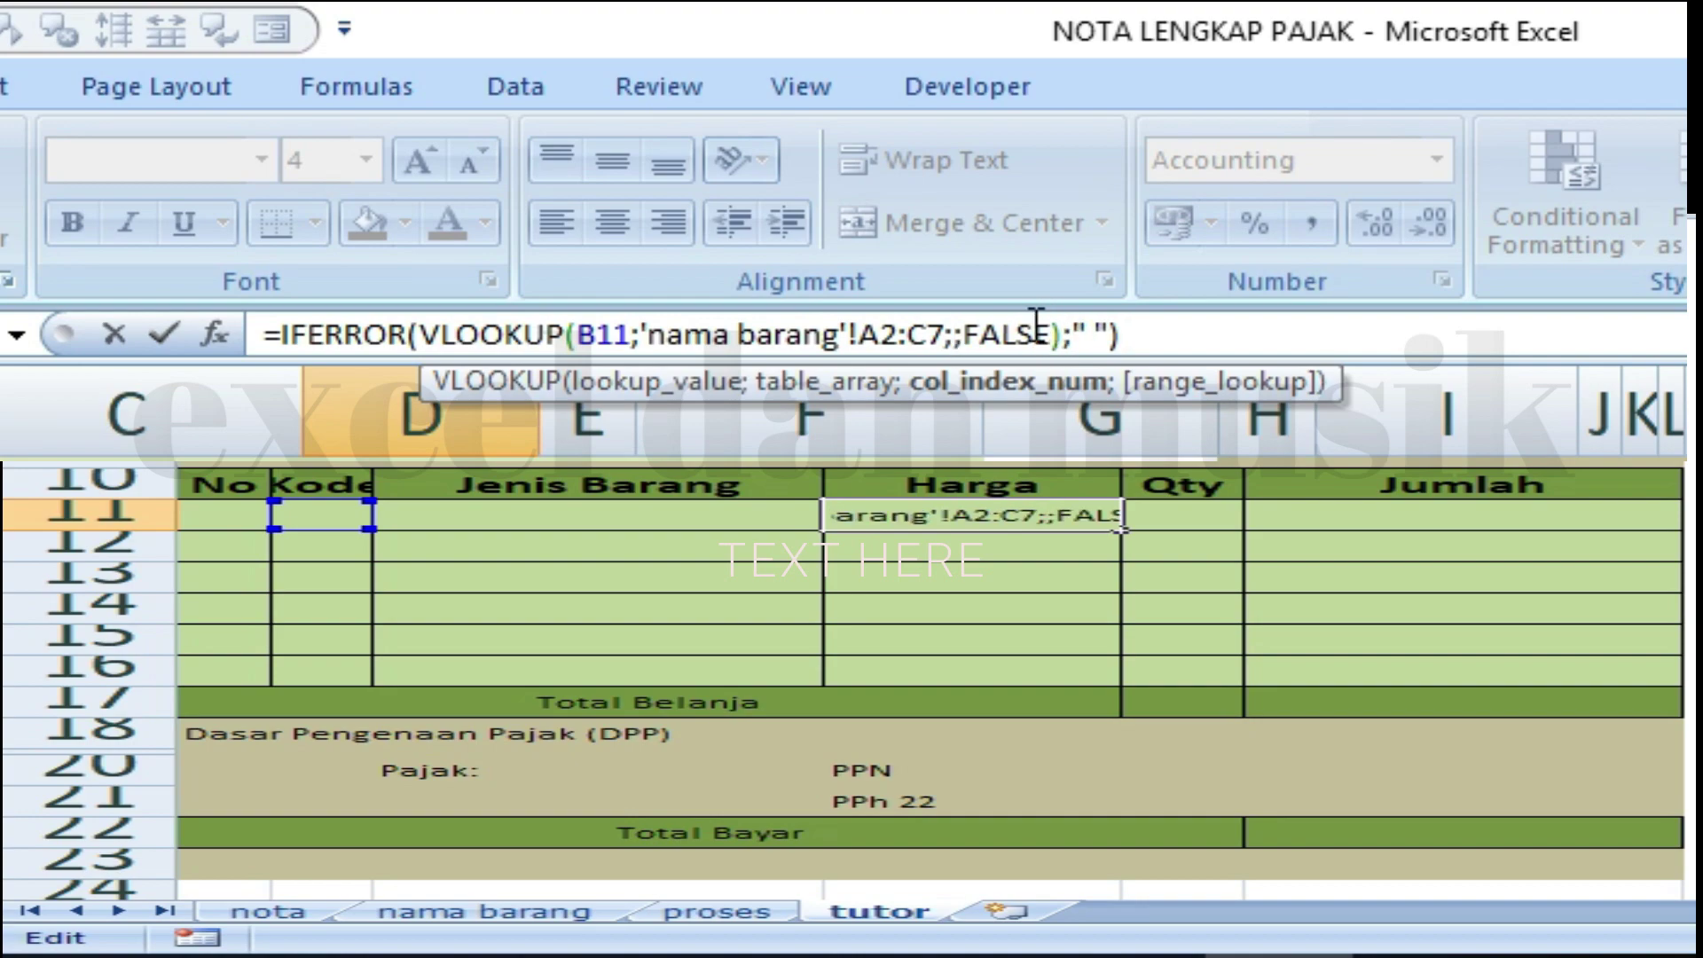
text(3)
click(1172, 341)
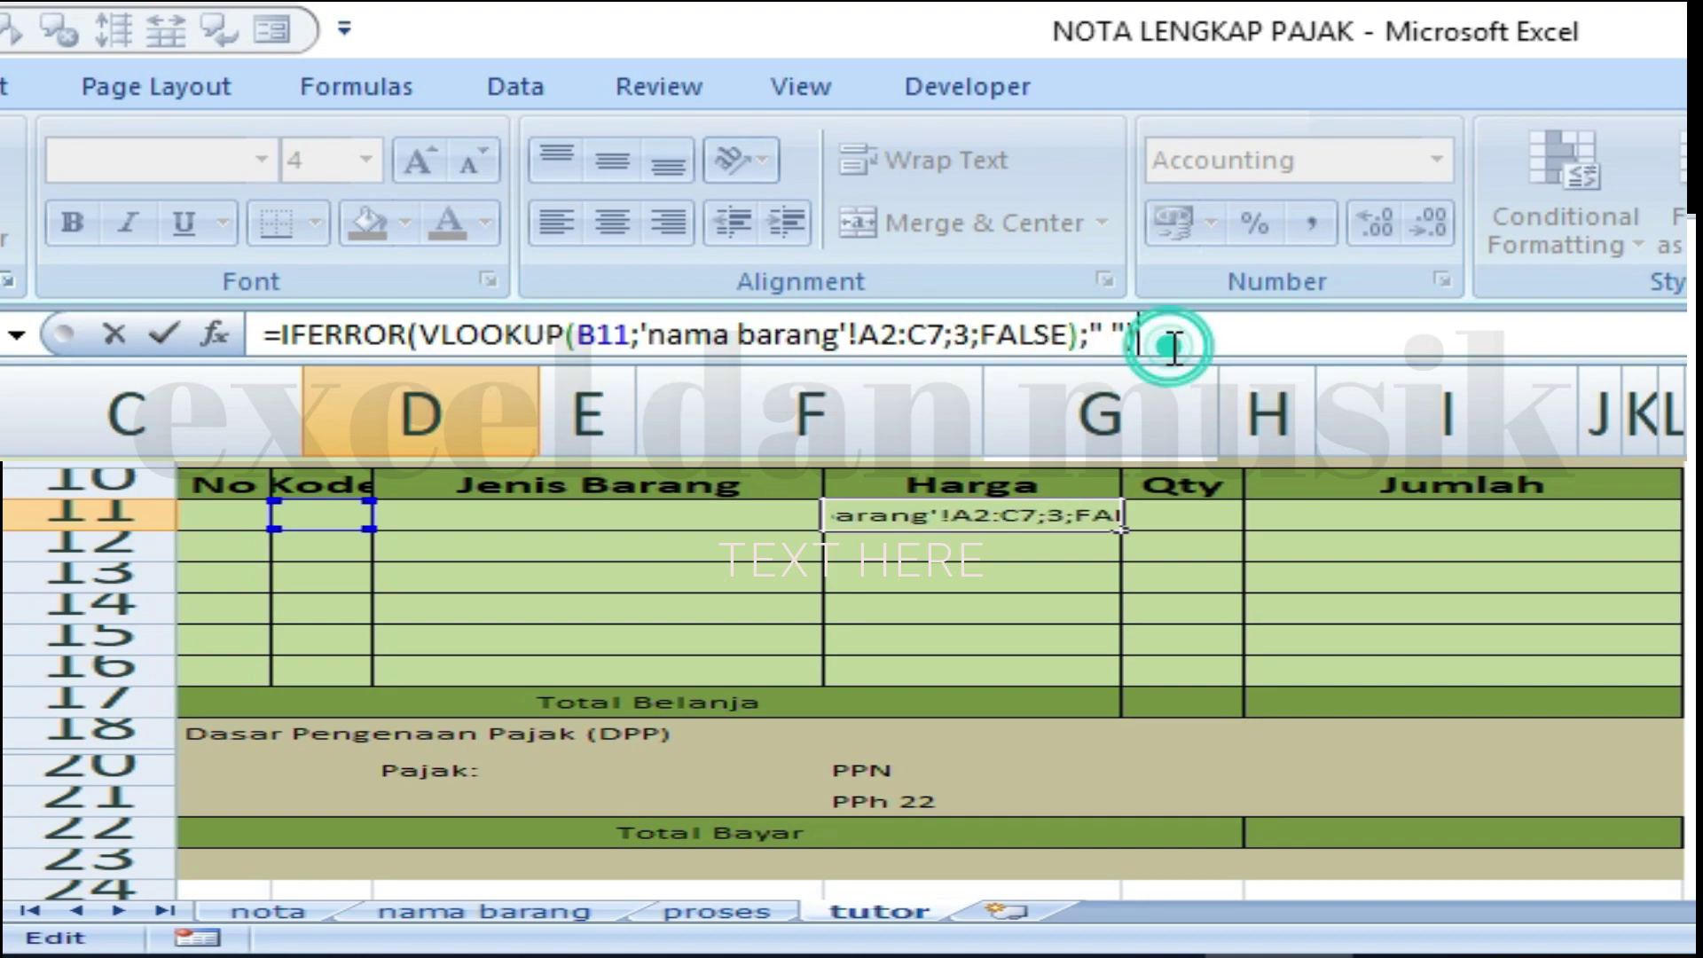
key(Return)
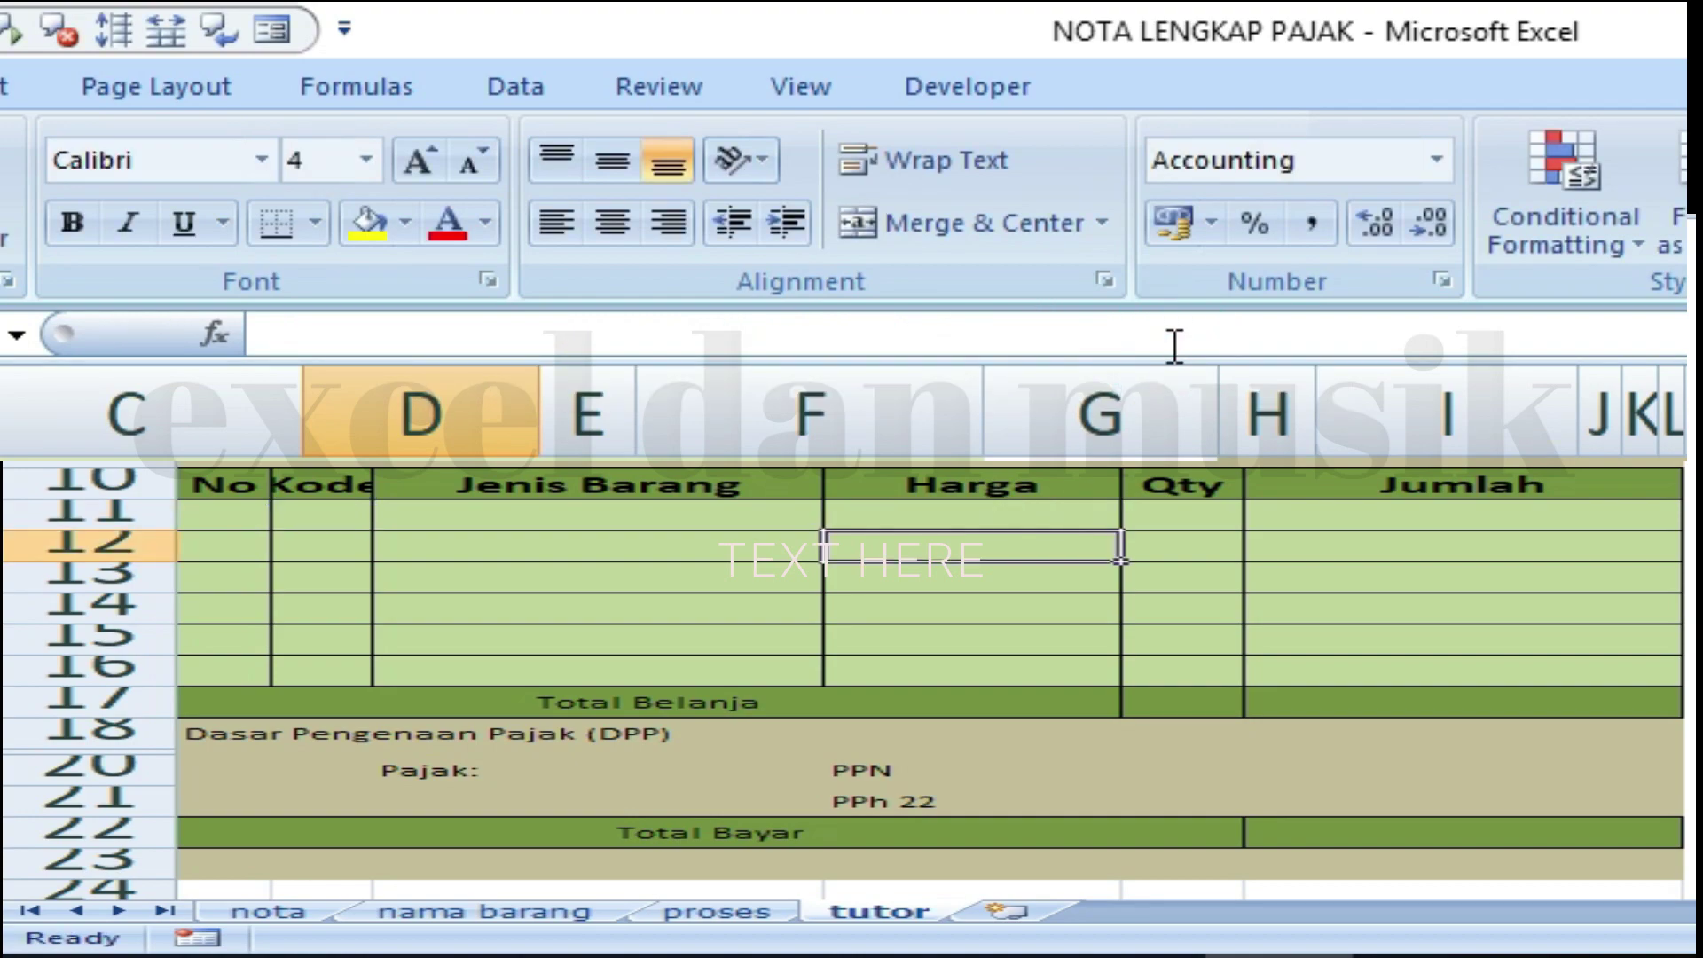
Examine the column order of code, item name and price in row 2 of the nama barang sheet.
click(998, 513)
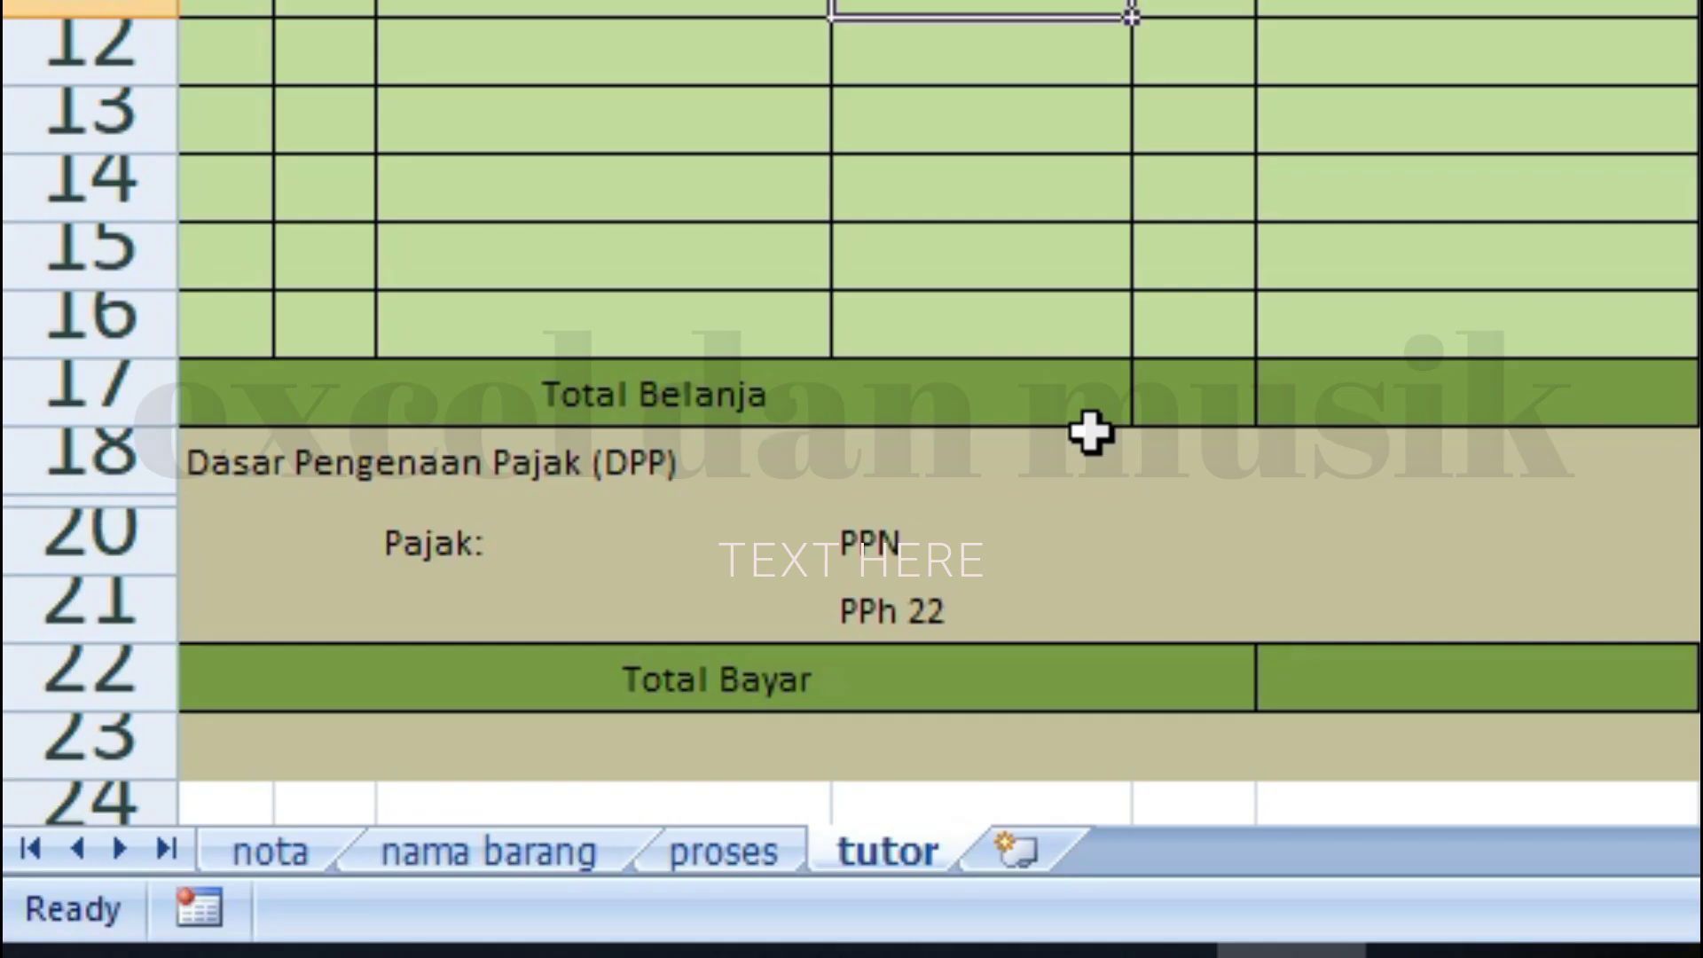
click(497, 861)
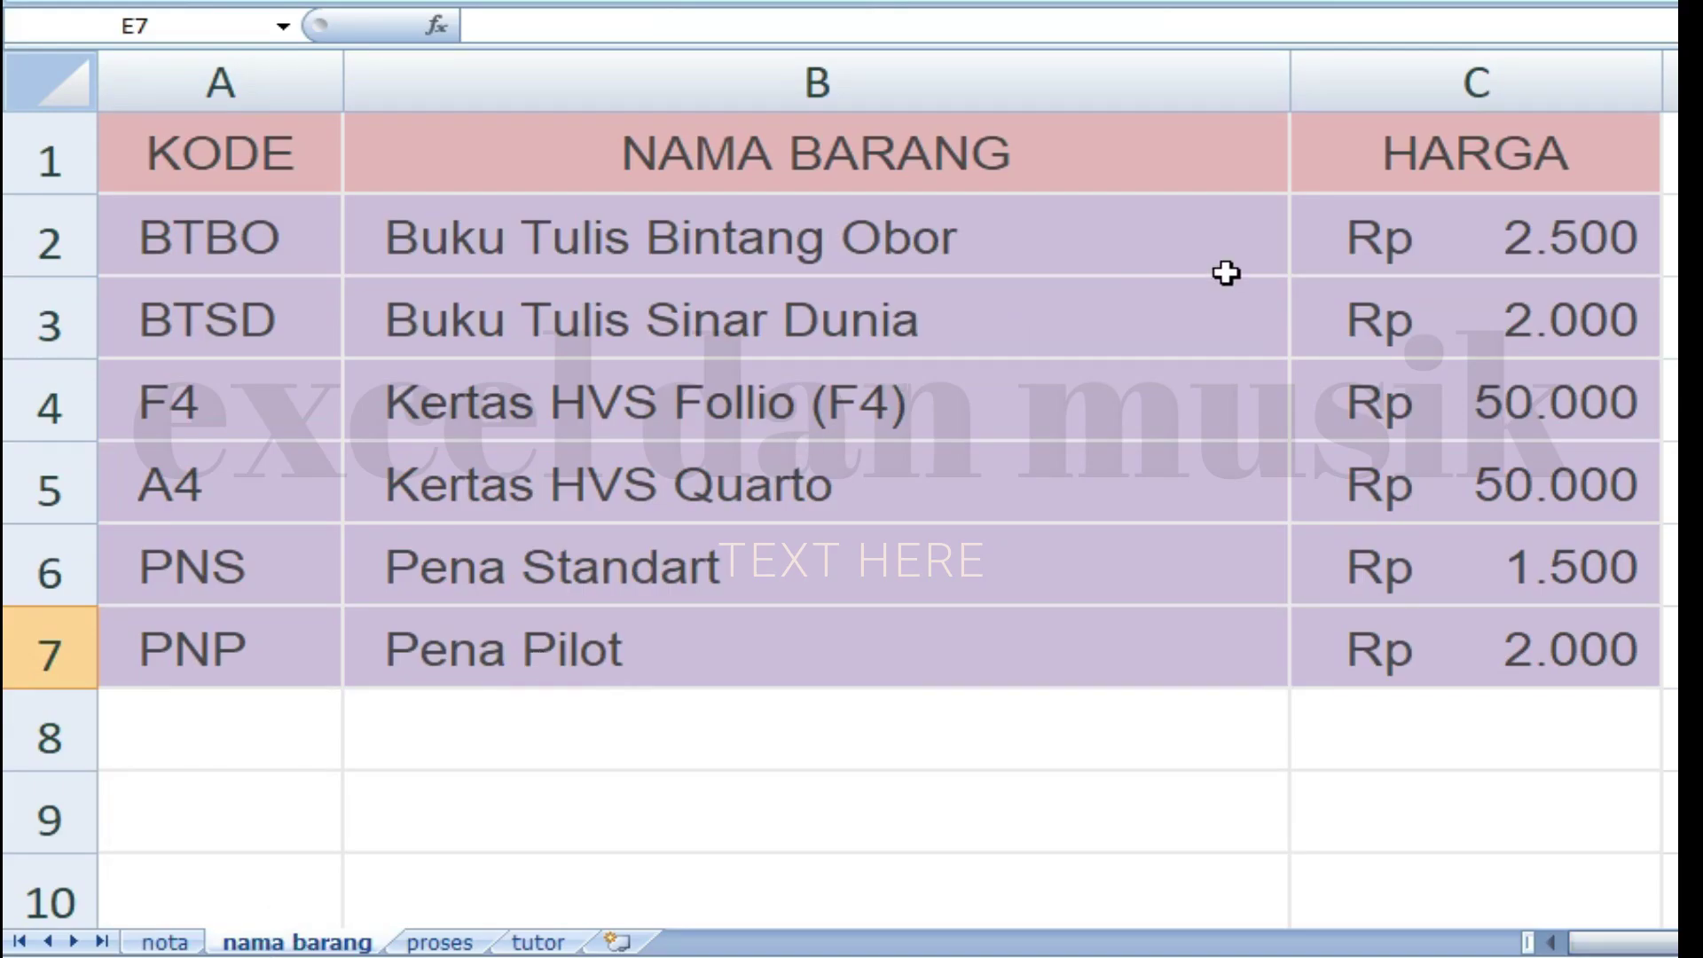
click(316, 240)
click(544, 236)
click(1446, 233)
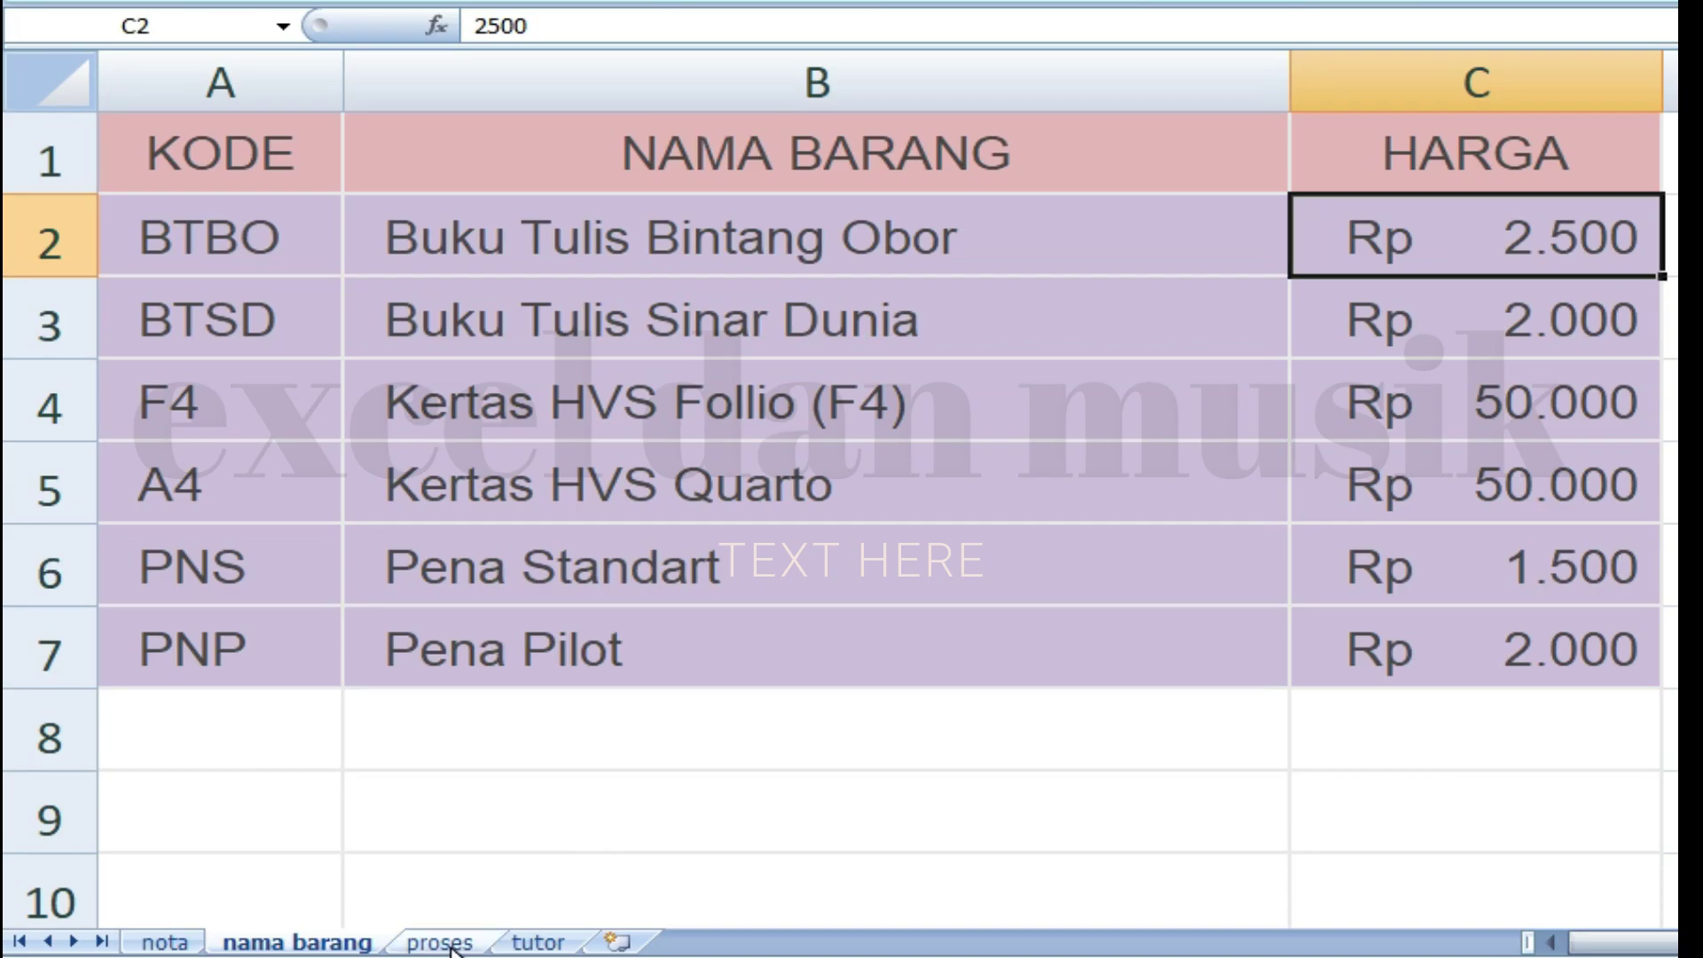
In Jumlah cell F11 of the tutor sheet, begin an IF formula with ISERROR(D11*E11) as its logical test.
click(538, 943)
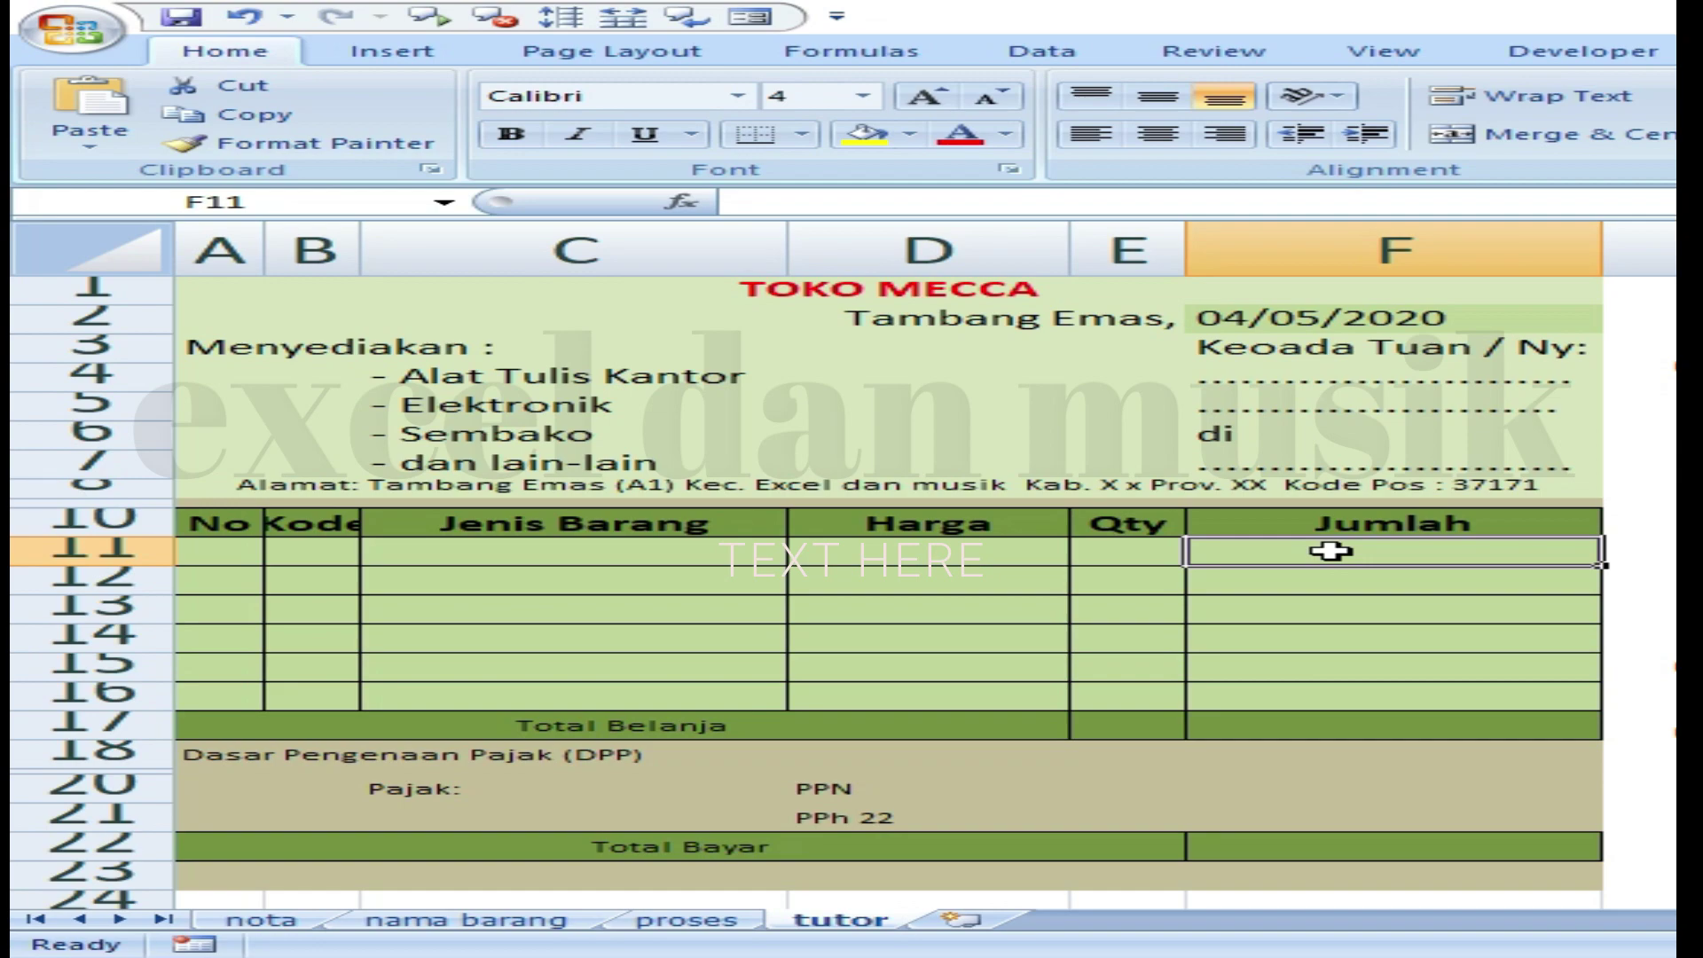
text(=if)
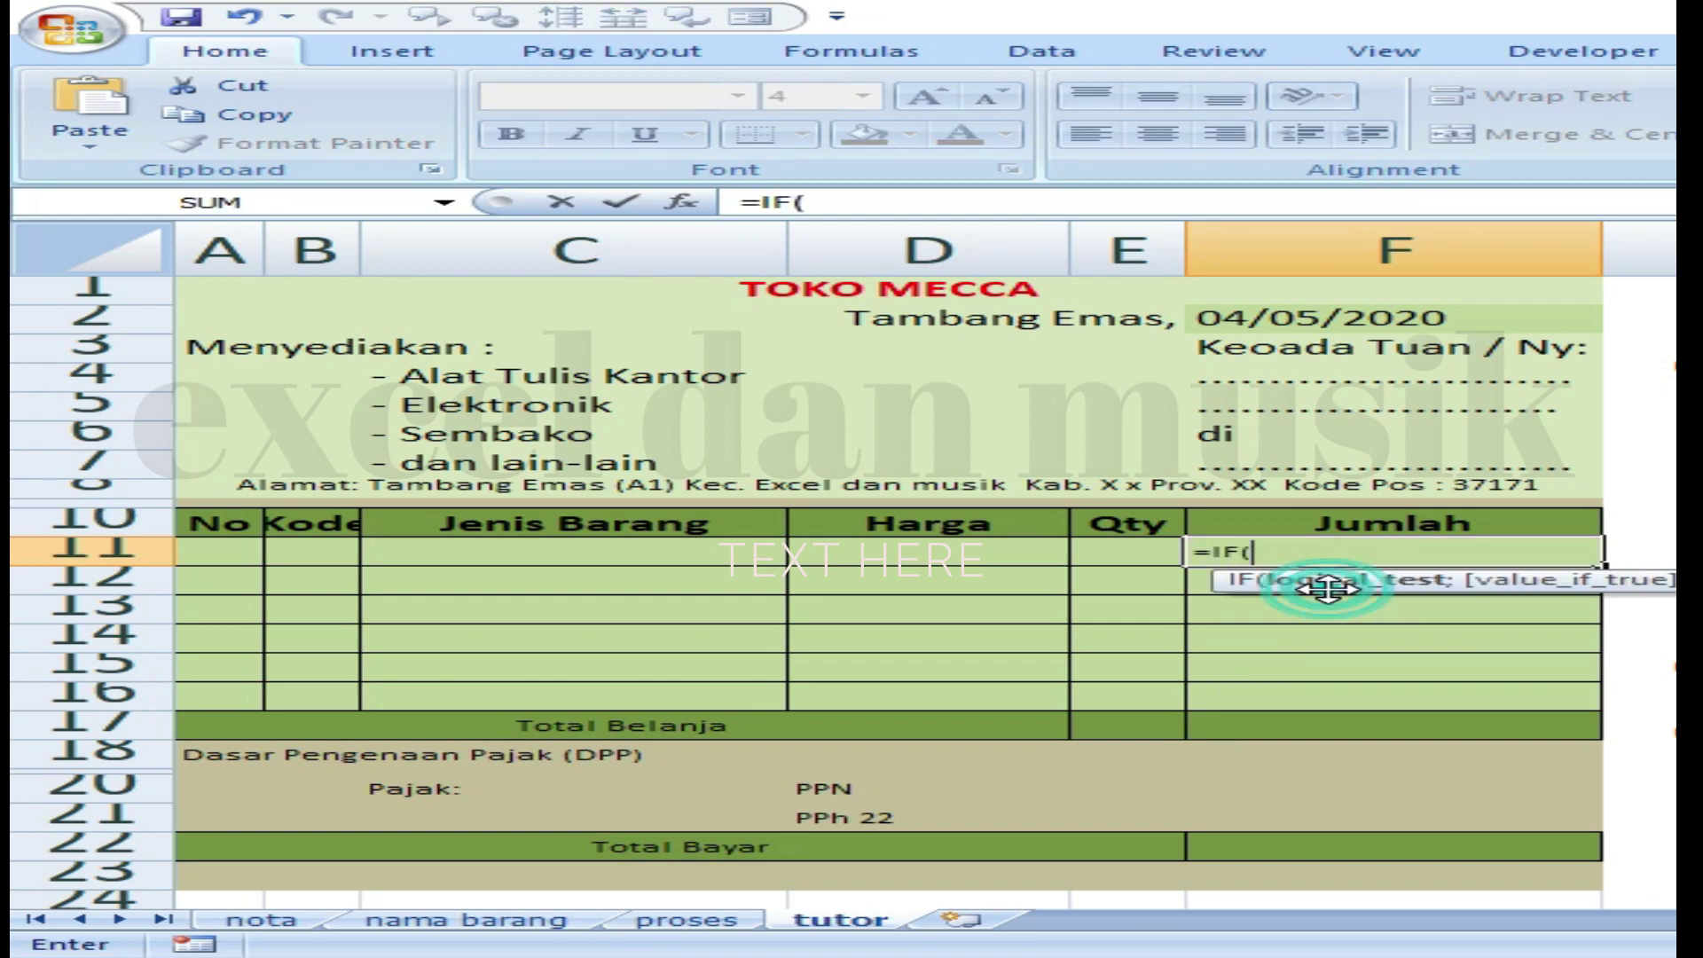
double_click(1320, 582)
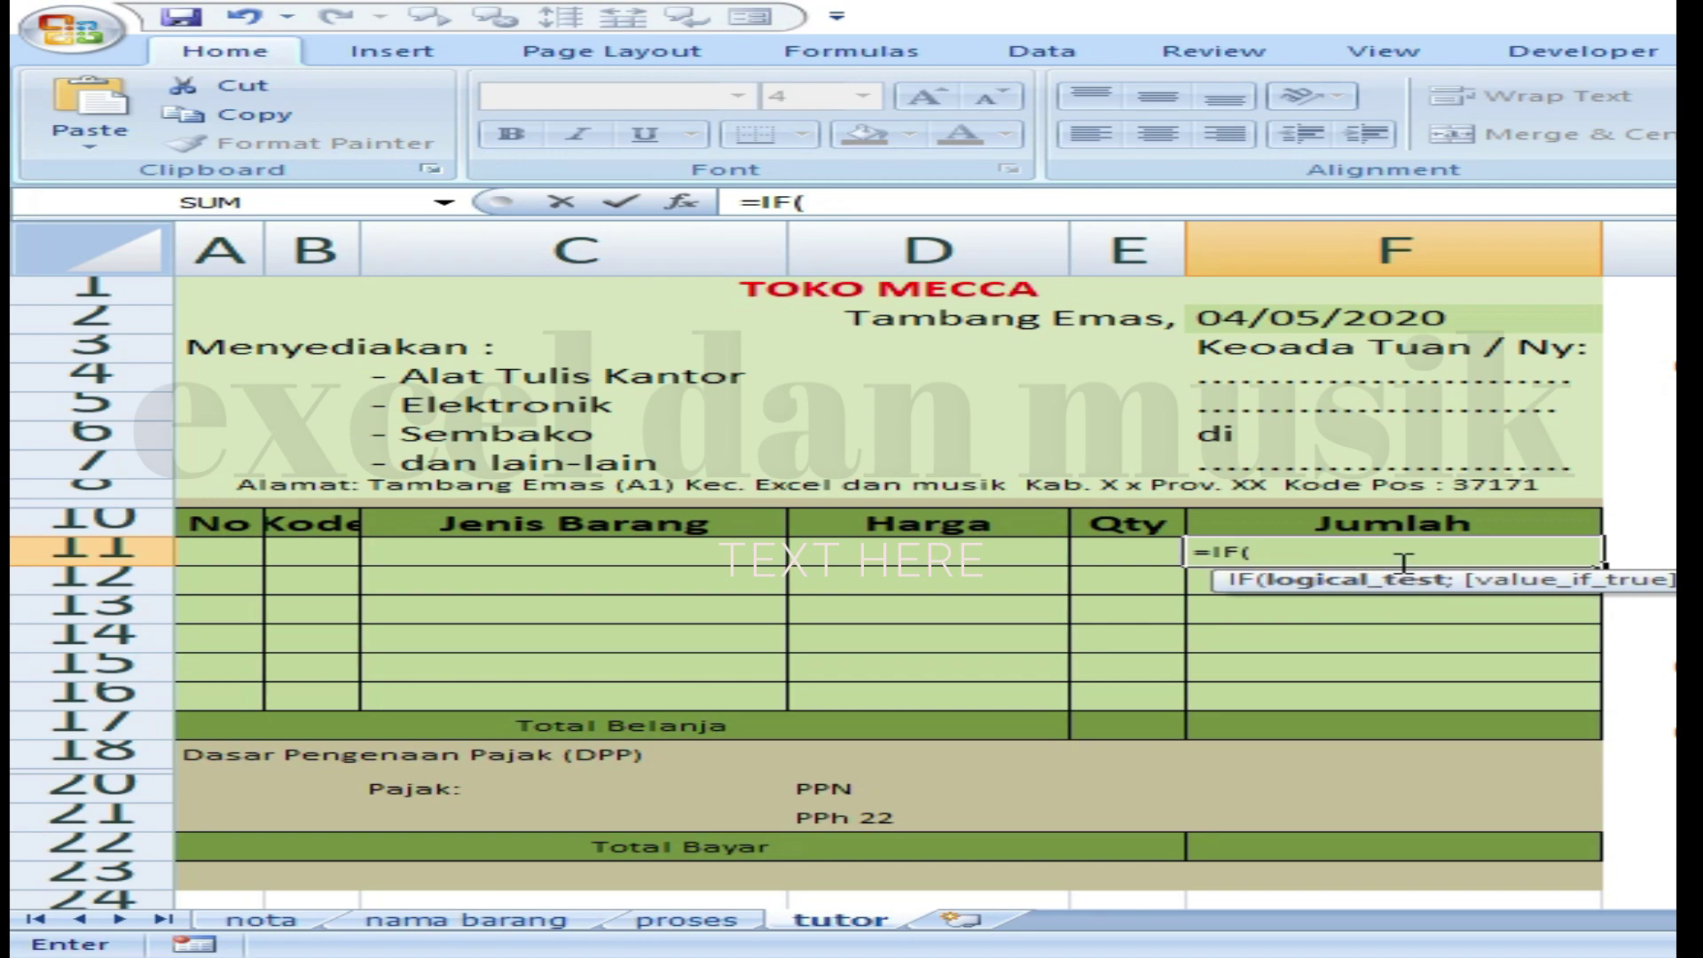
text(is)
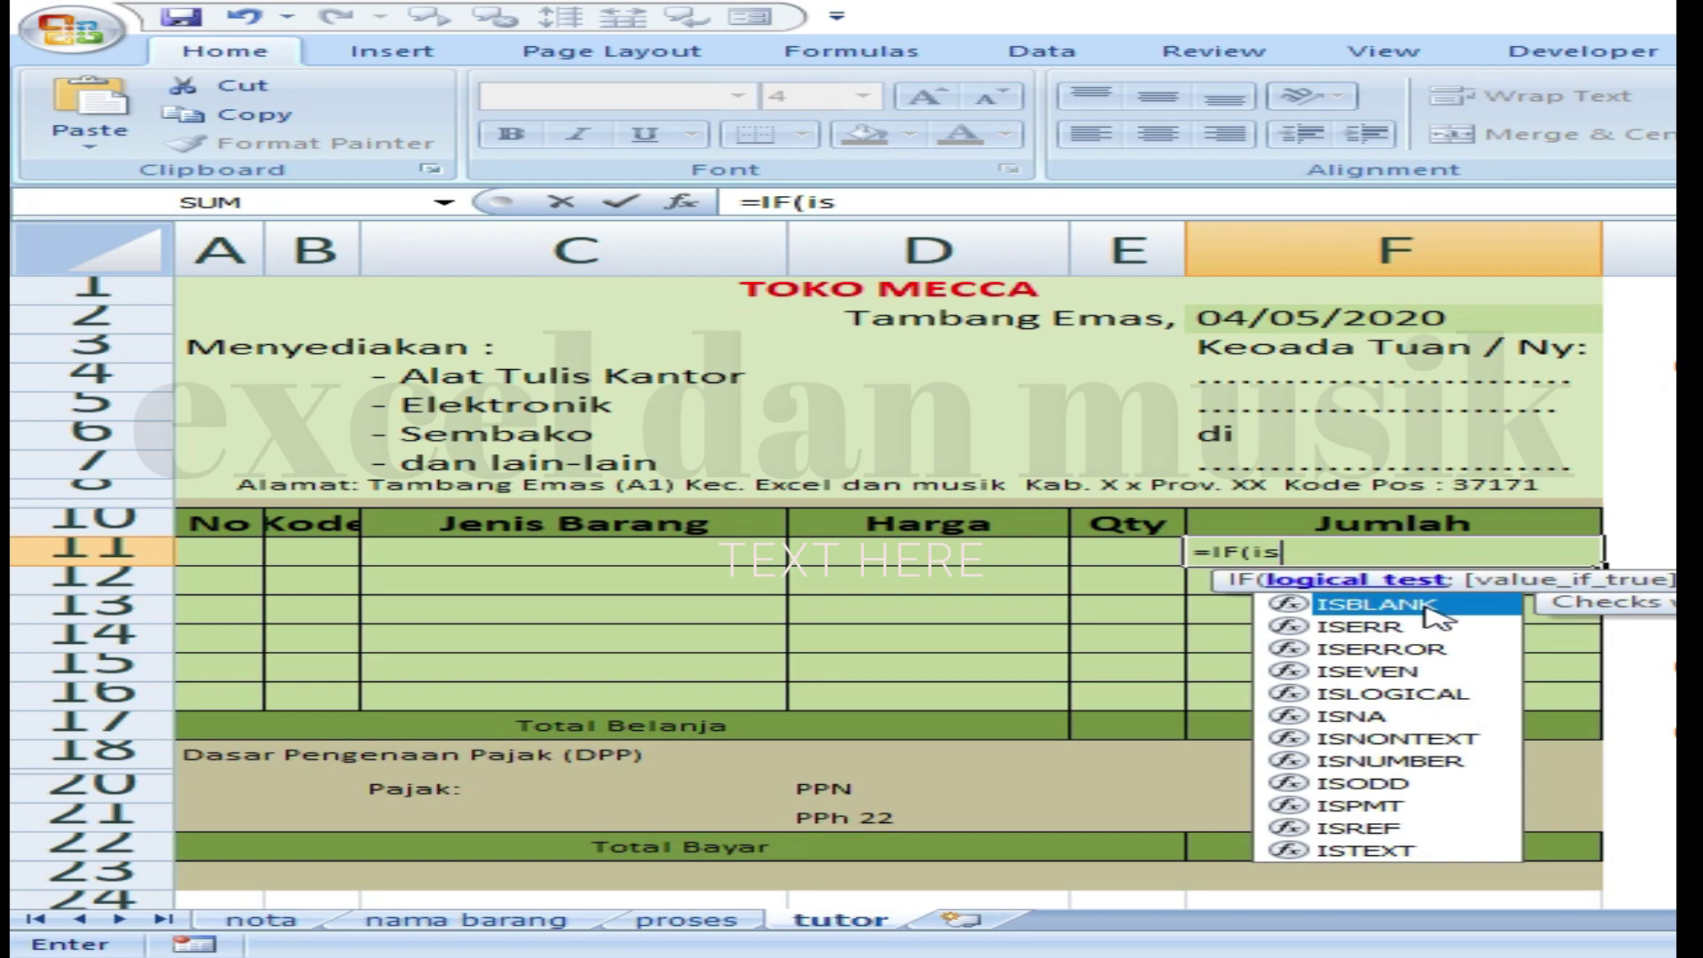
double_click(1416, 650)
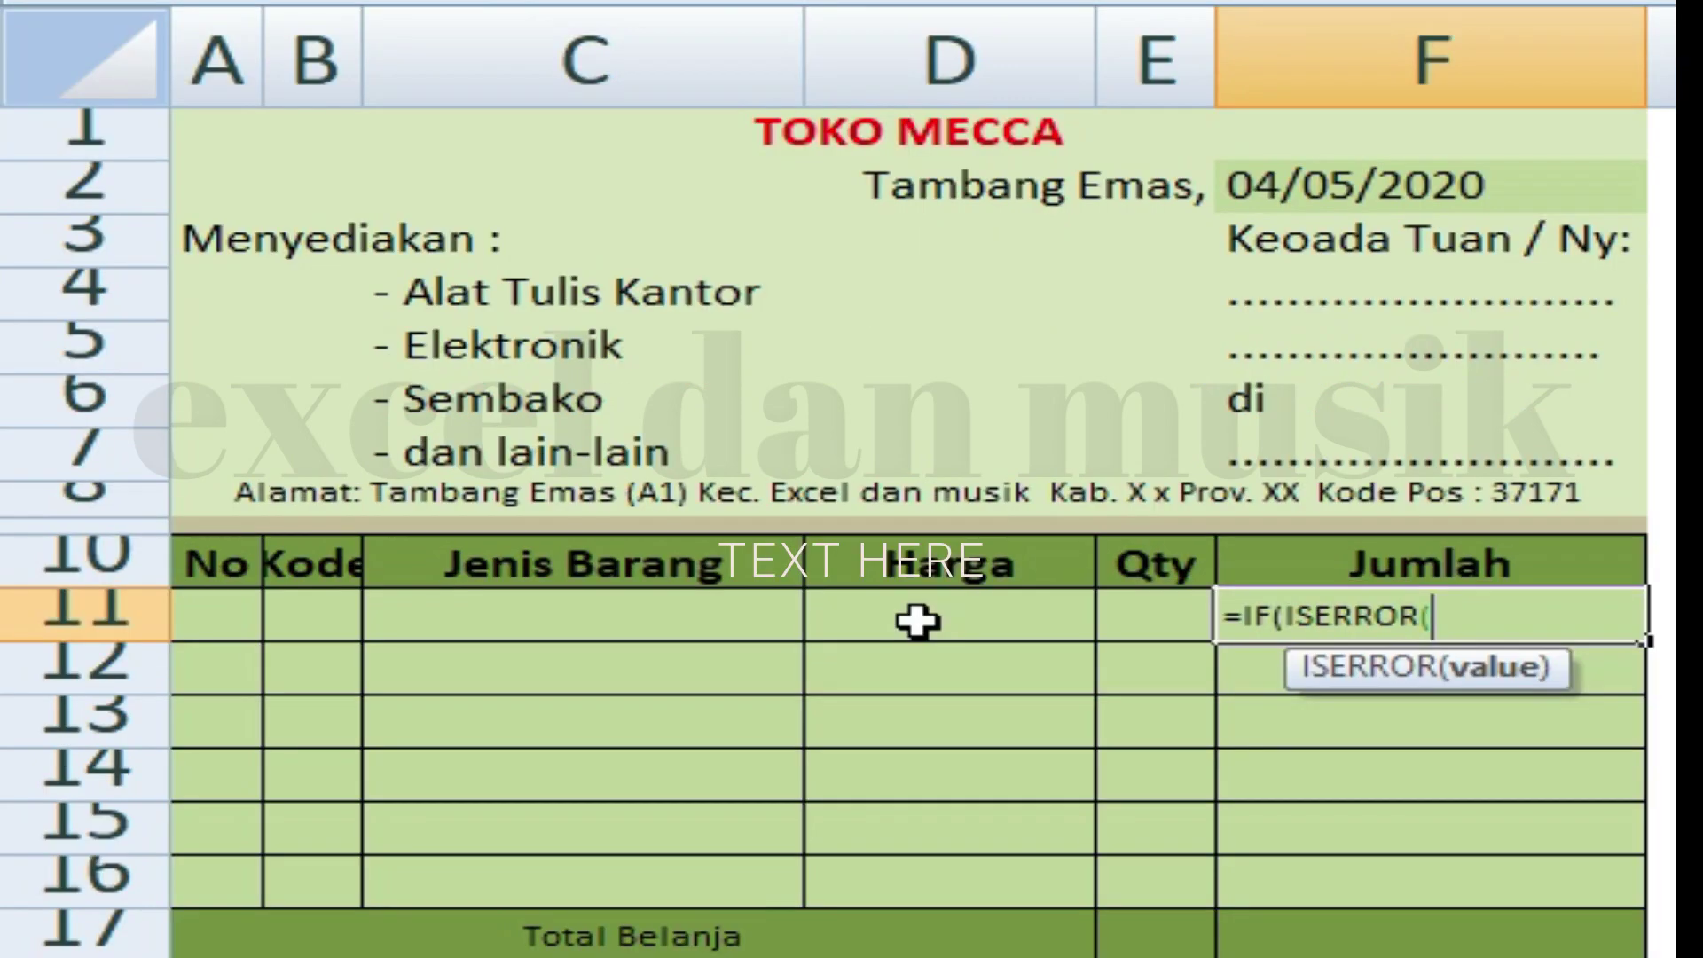
click(918, 622)
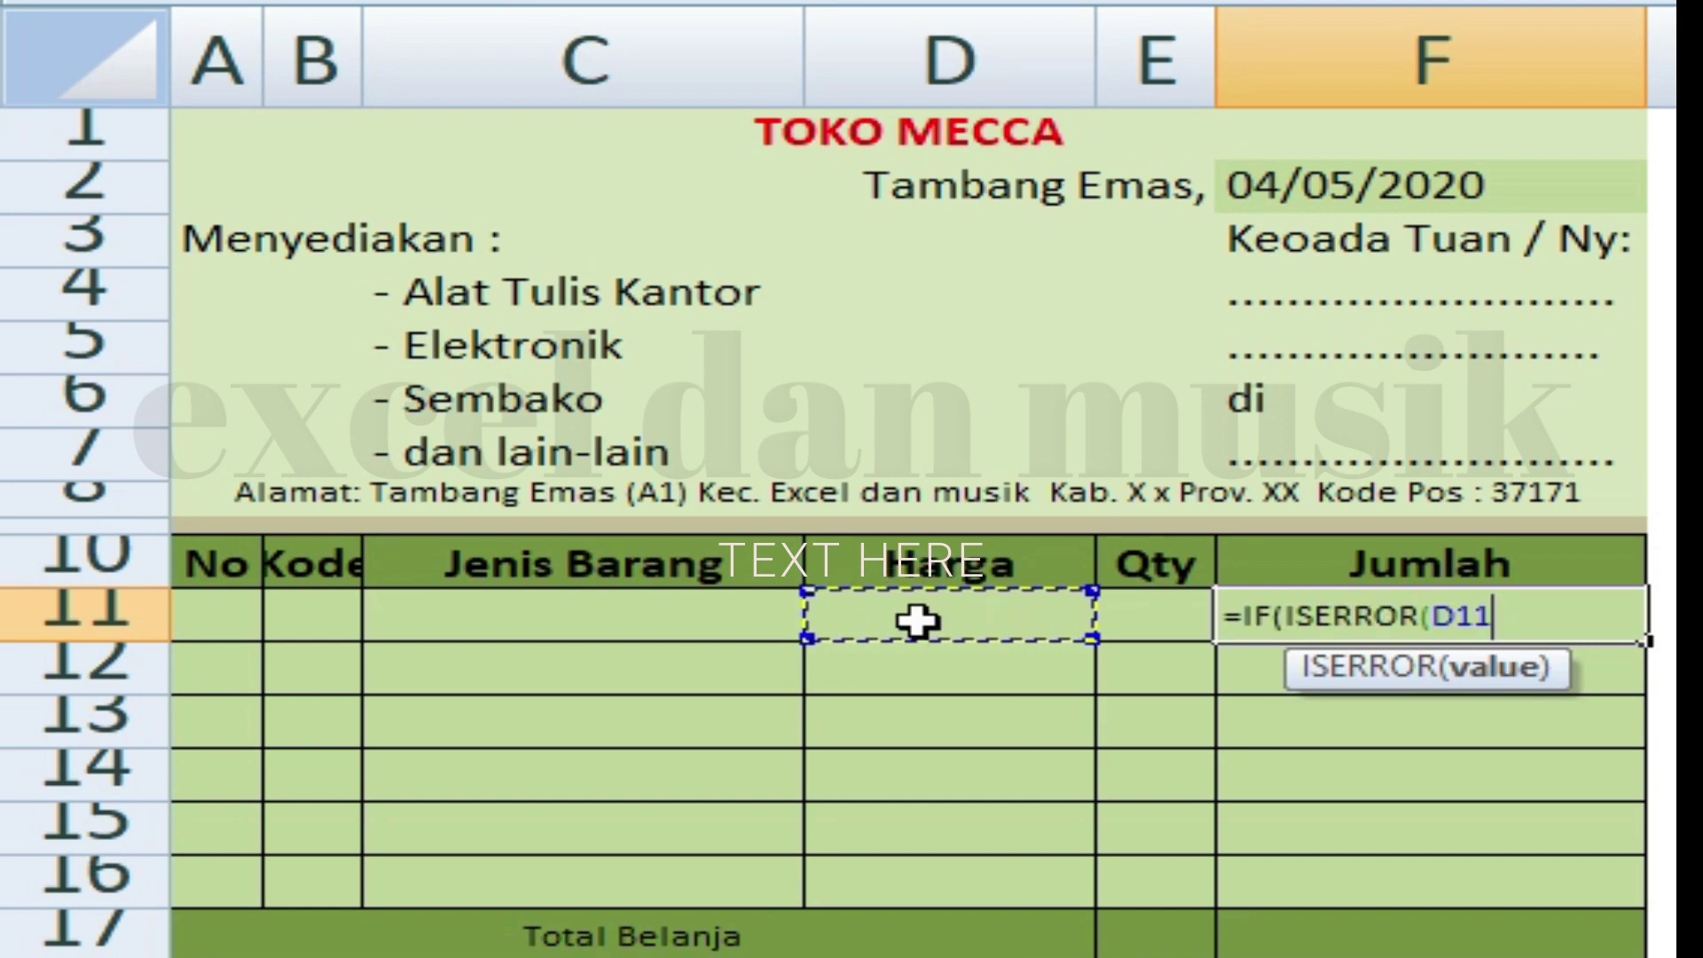
text(*)
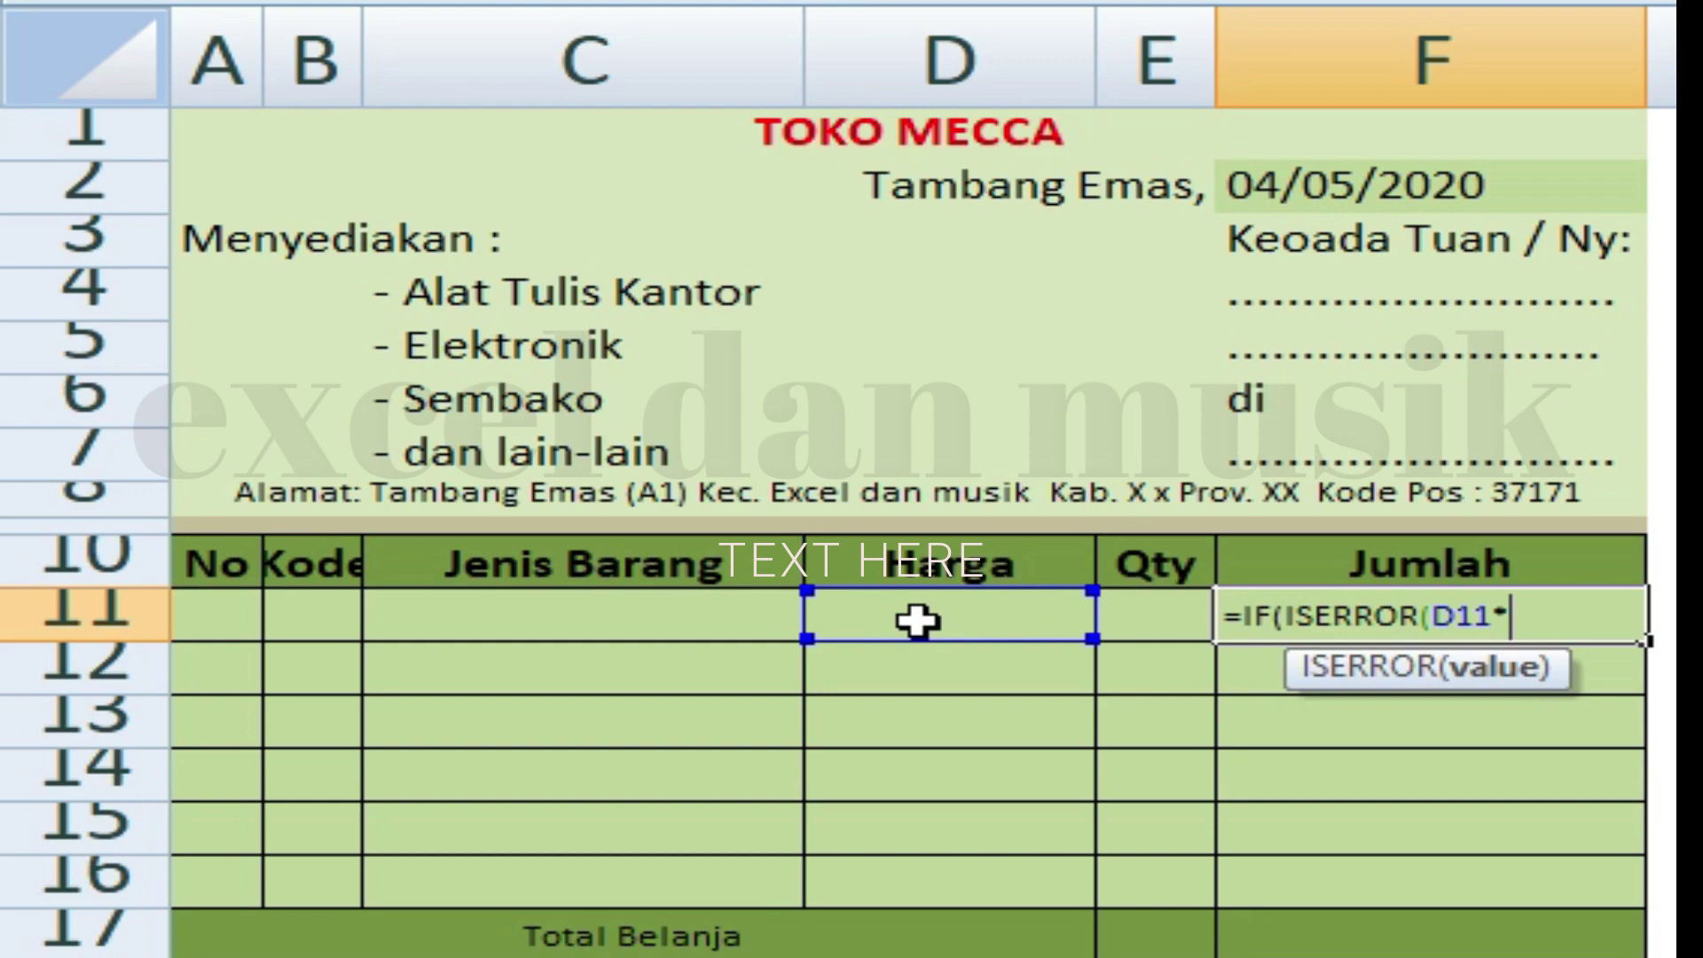
click(1134, 618)
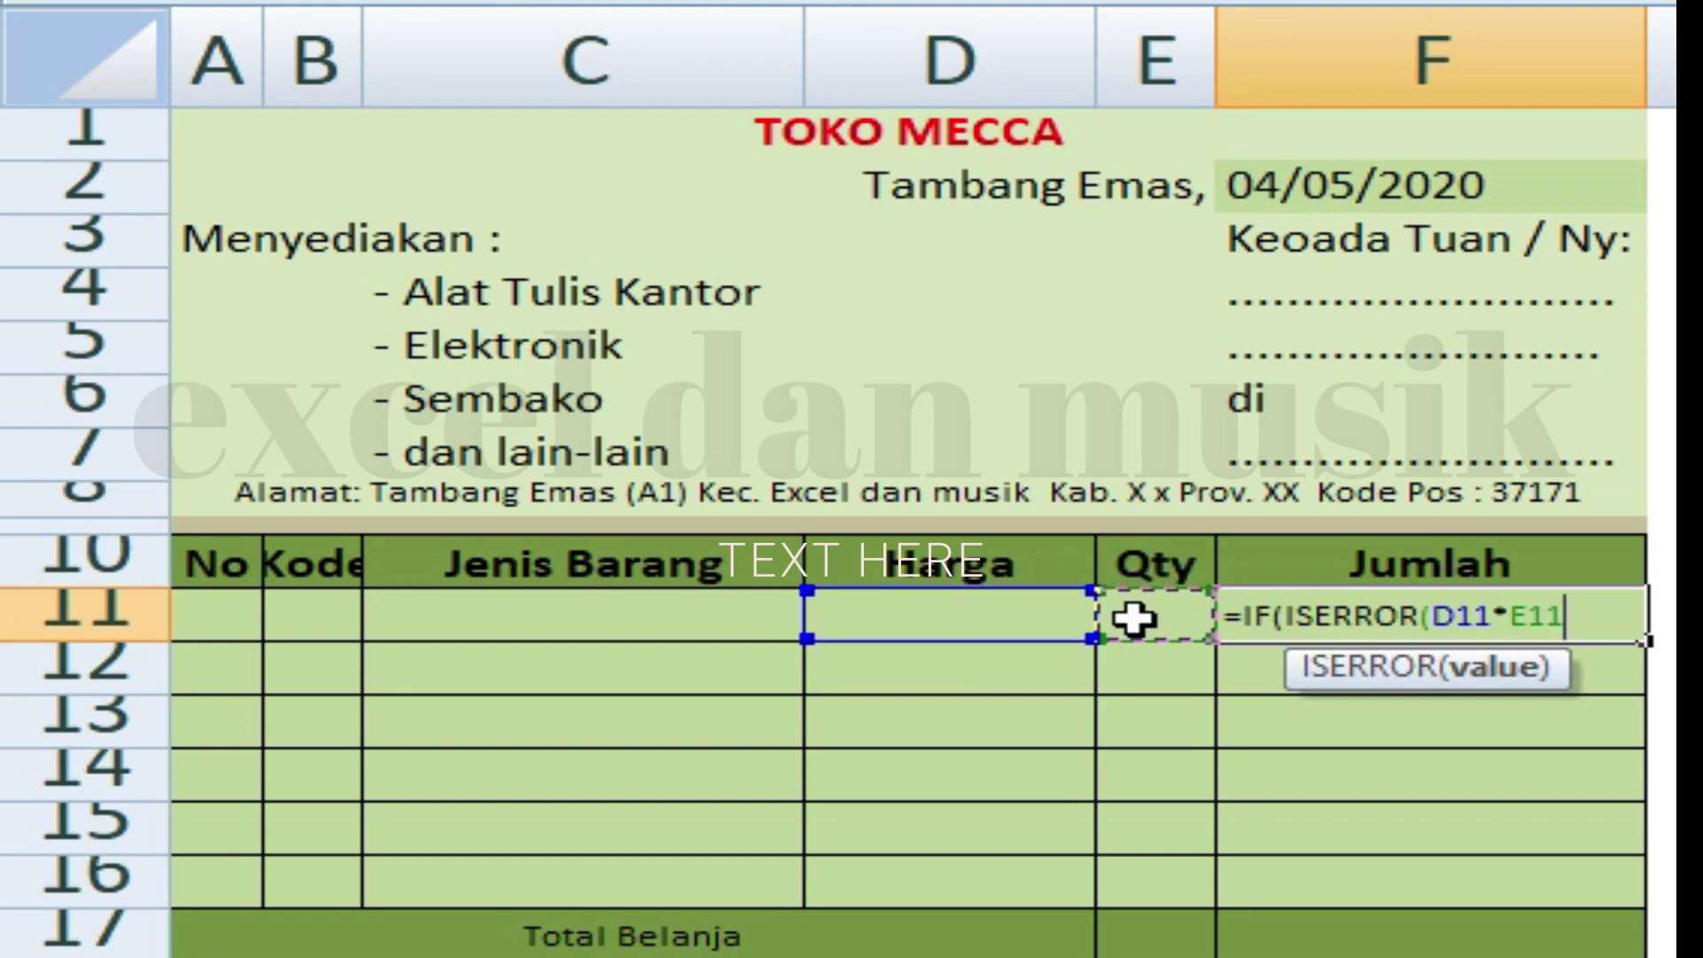
text())
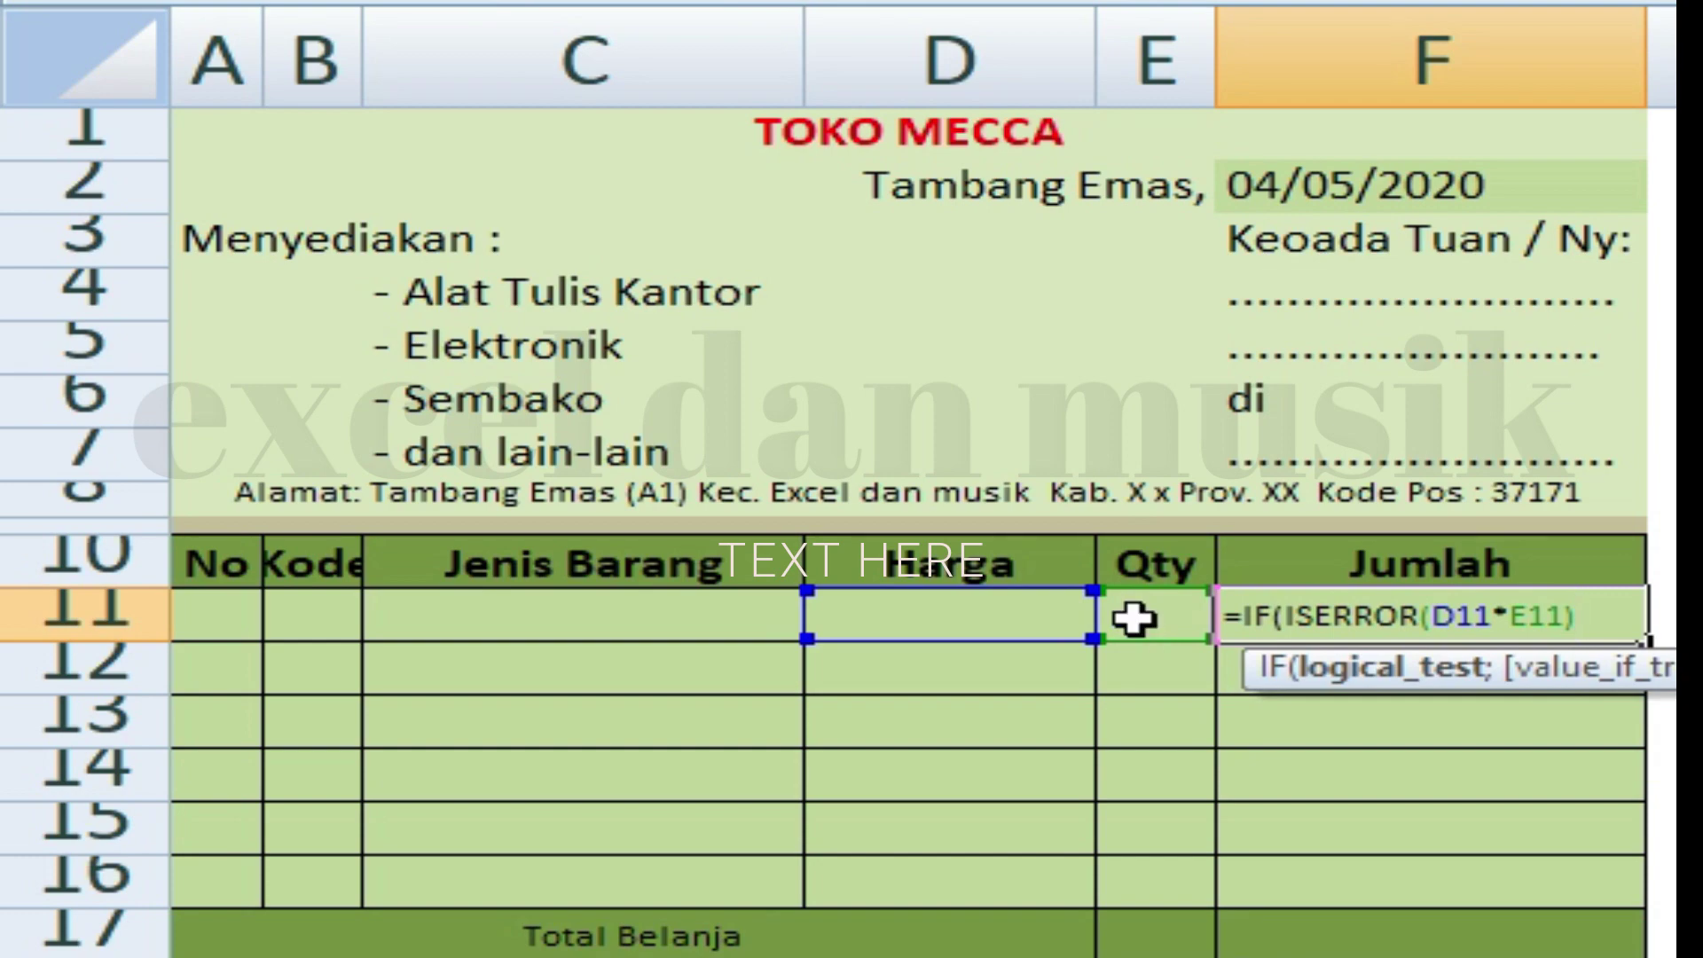
text(;)
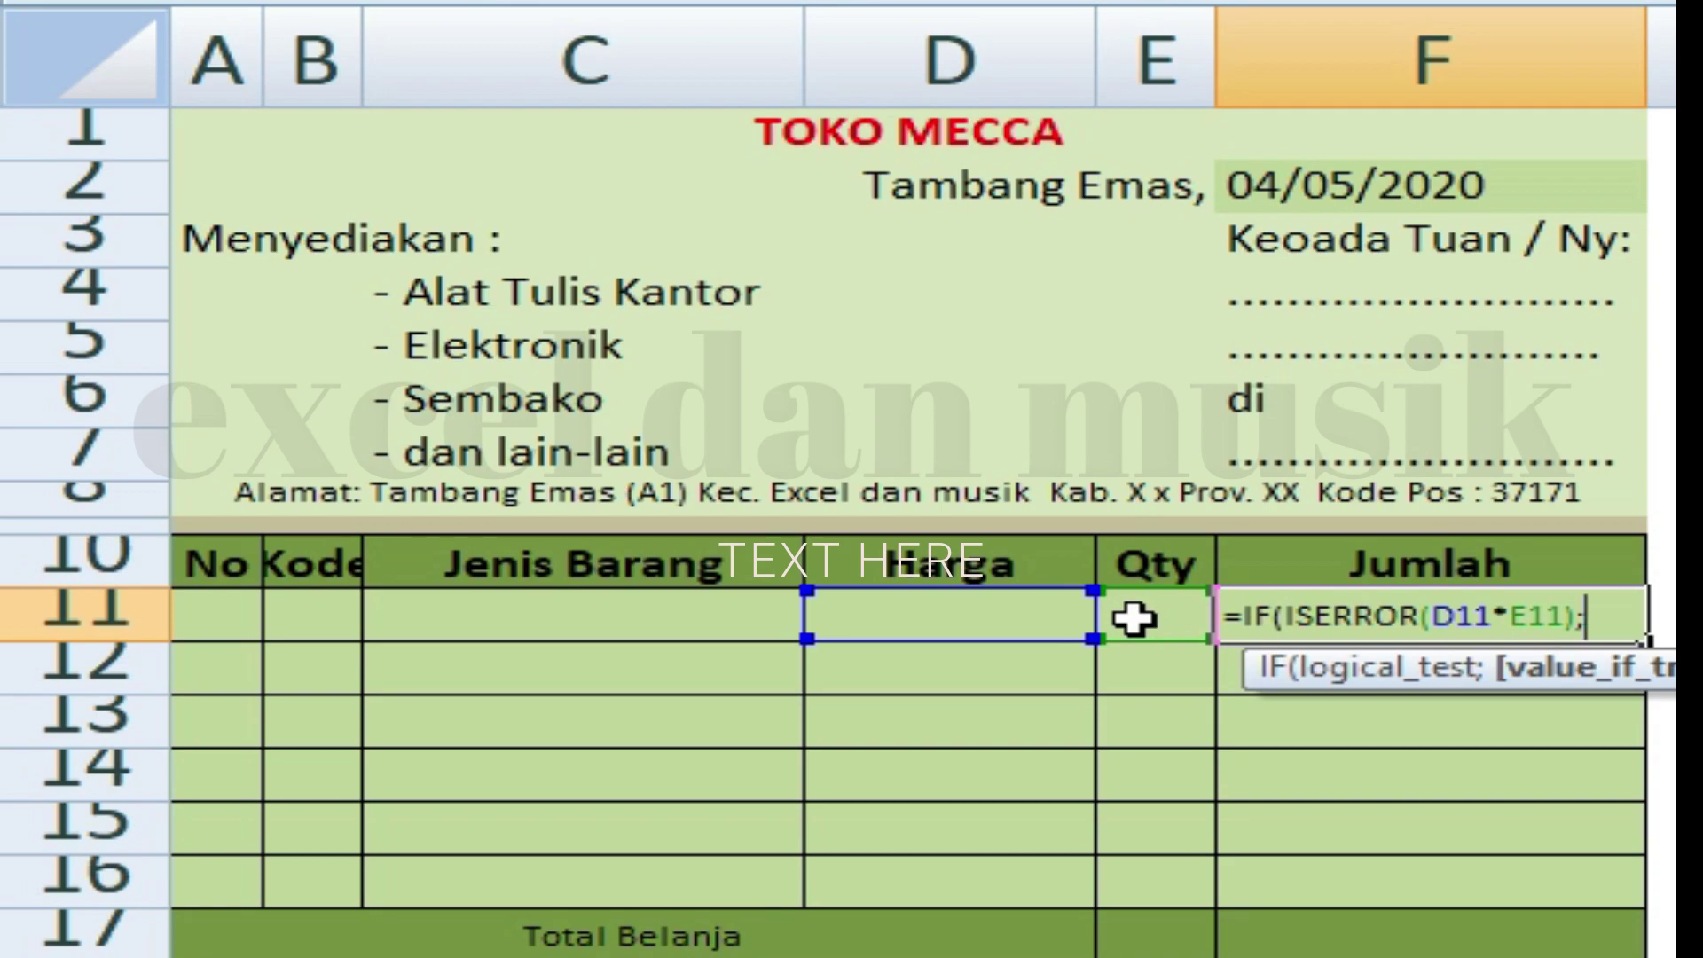
Complete the Jumlah formula in F11 with 0 as the value if true and D11*E11 as the value if false, and confirm it.
text(0;)
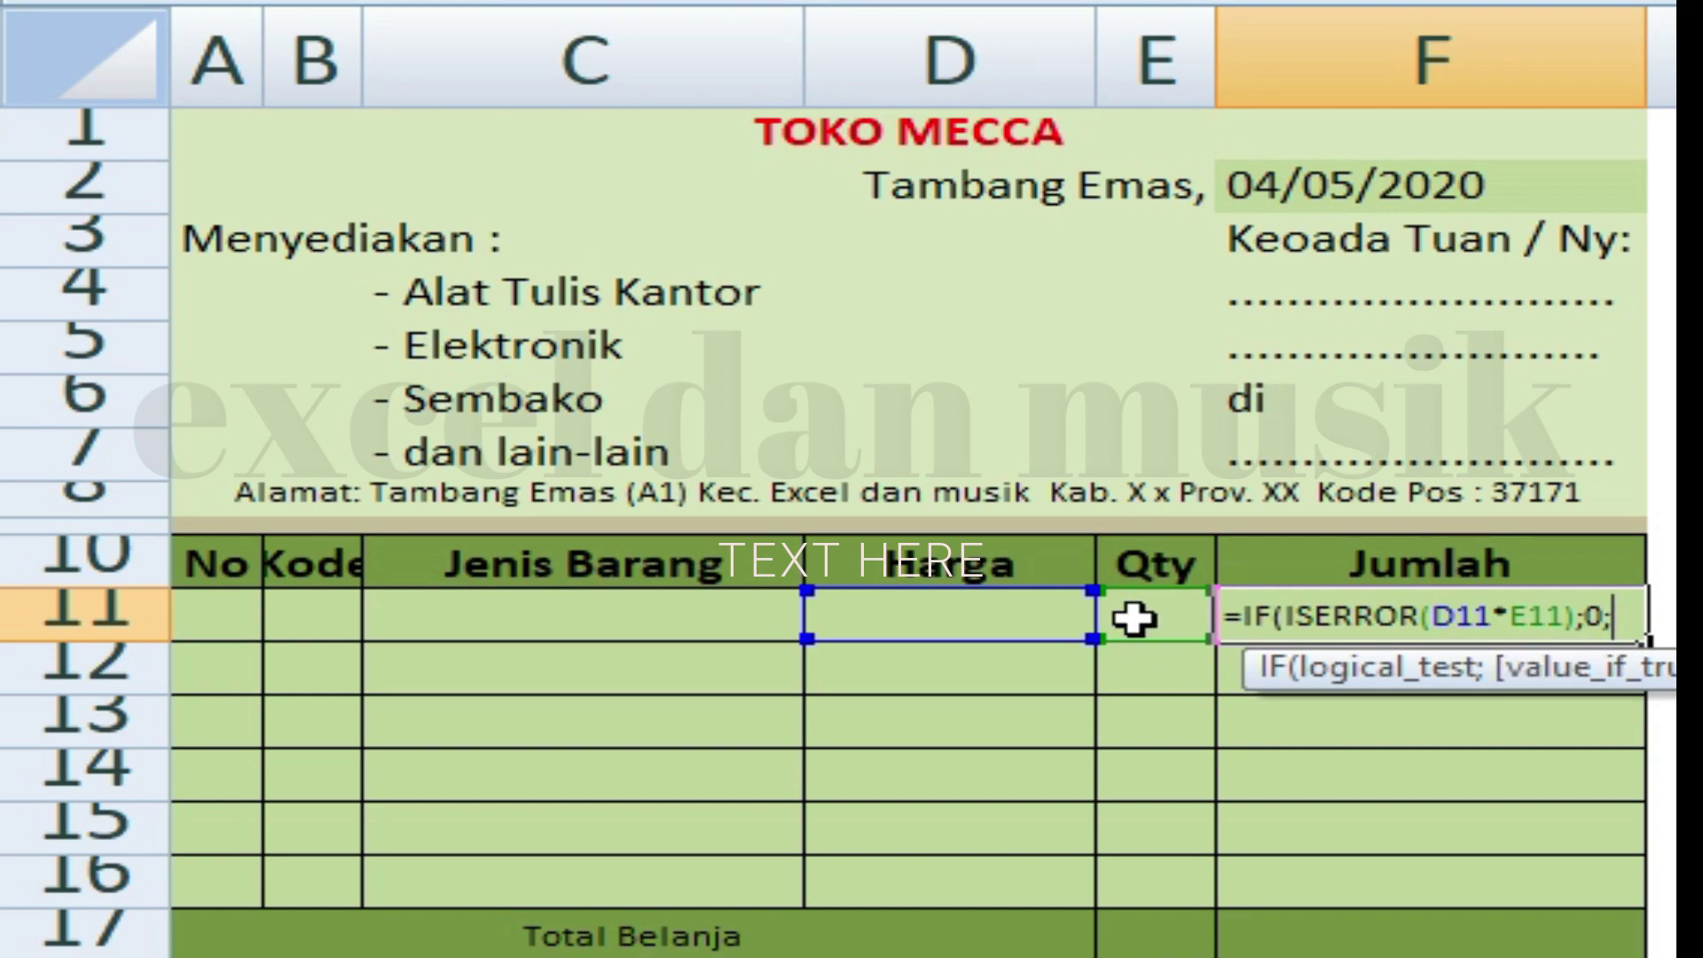
click(1030, 621)
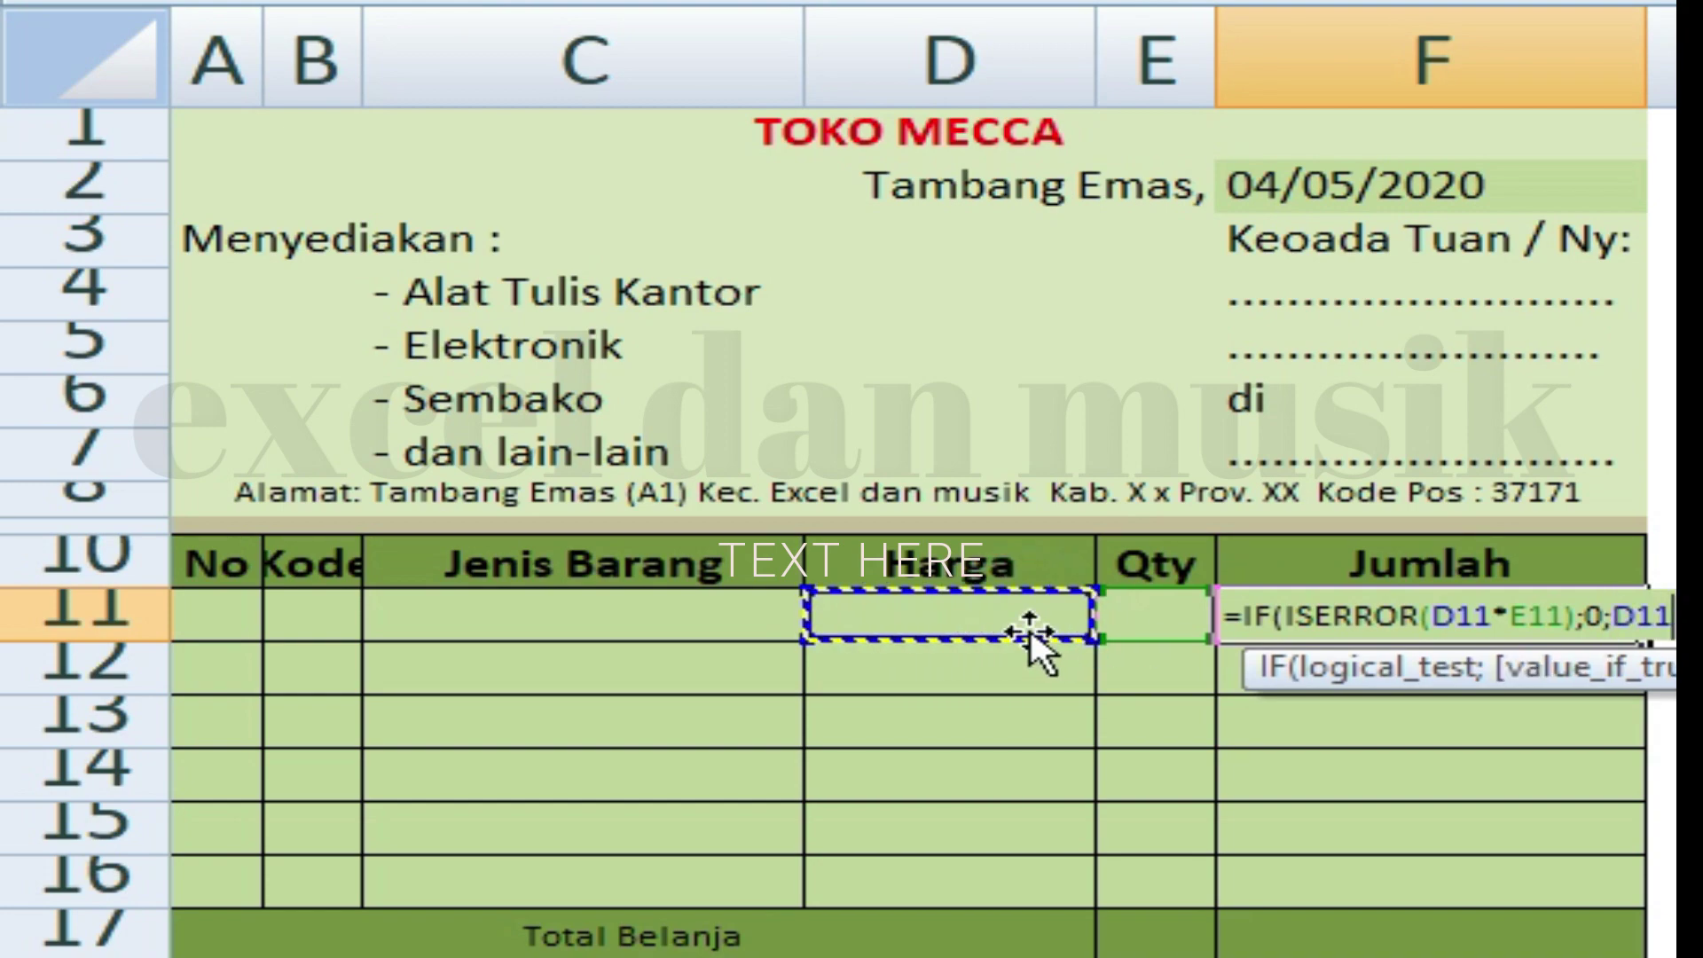
text(*)
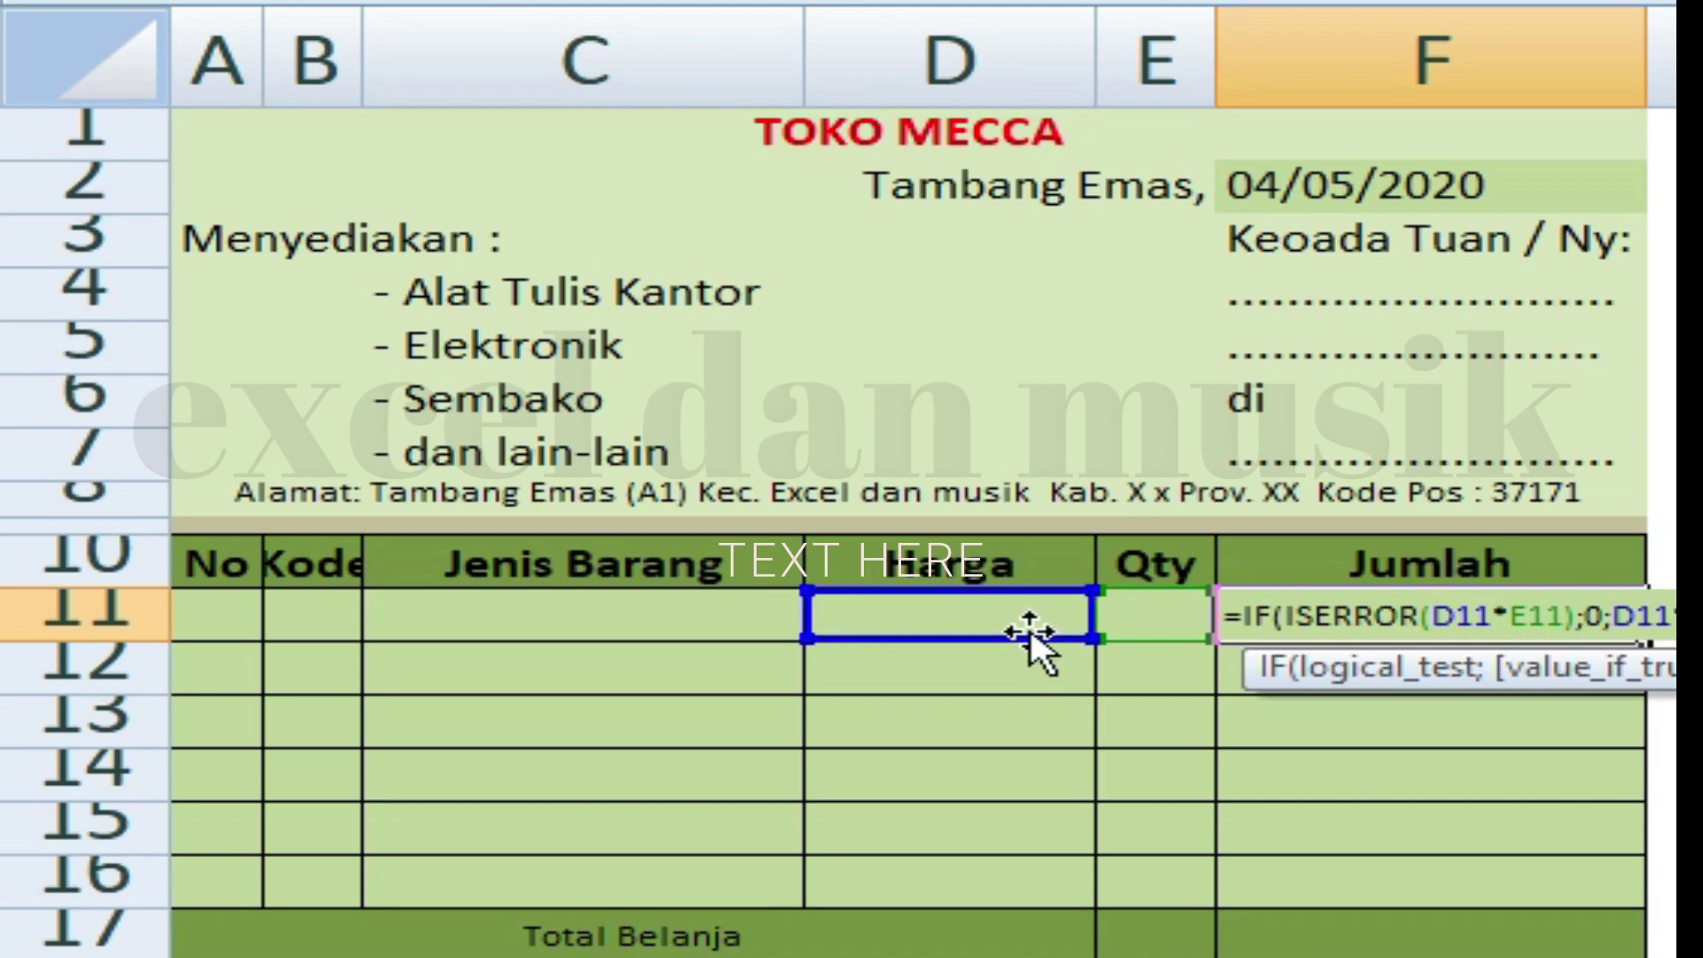
click(1158, 615)
text())
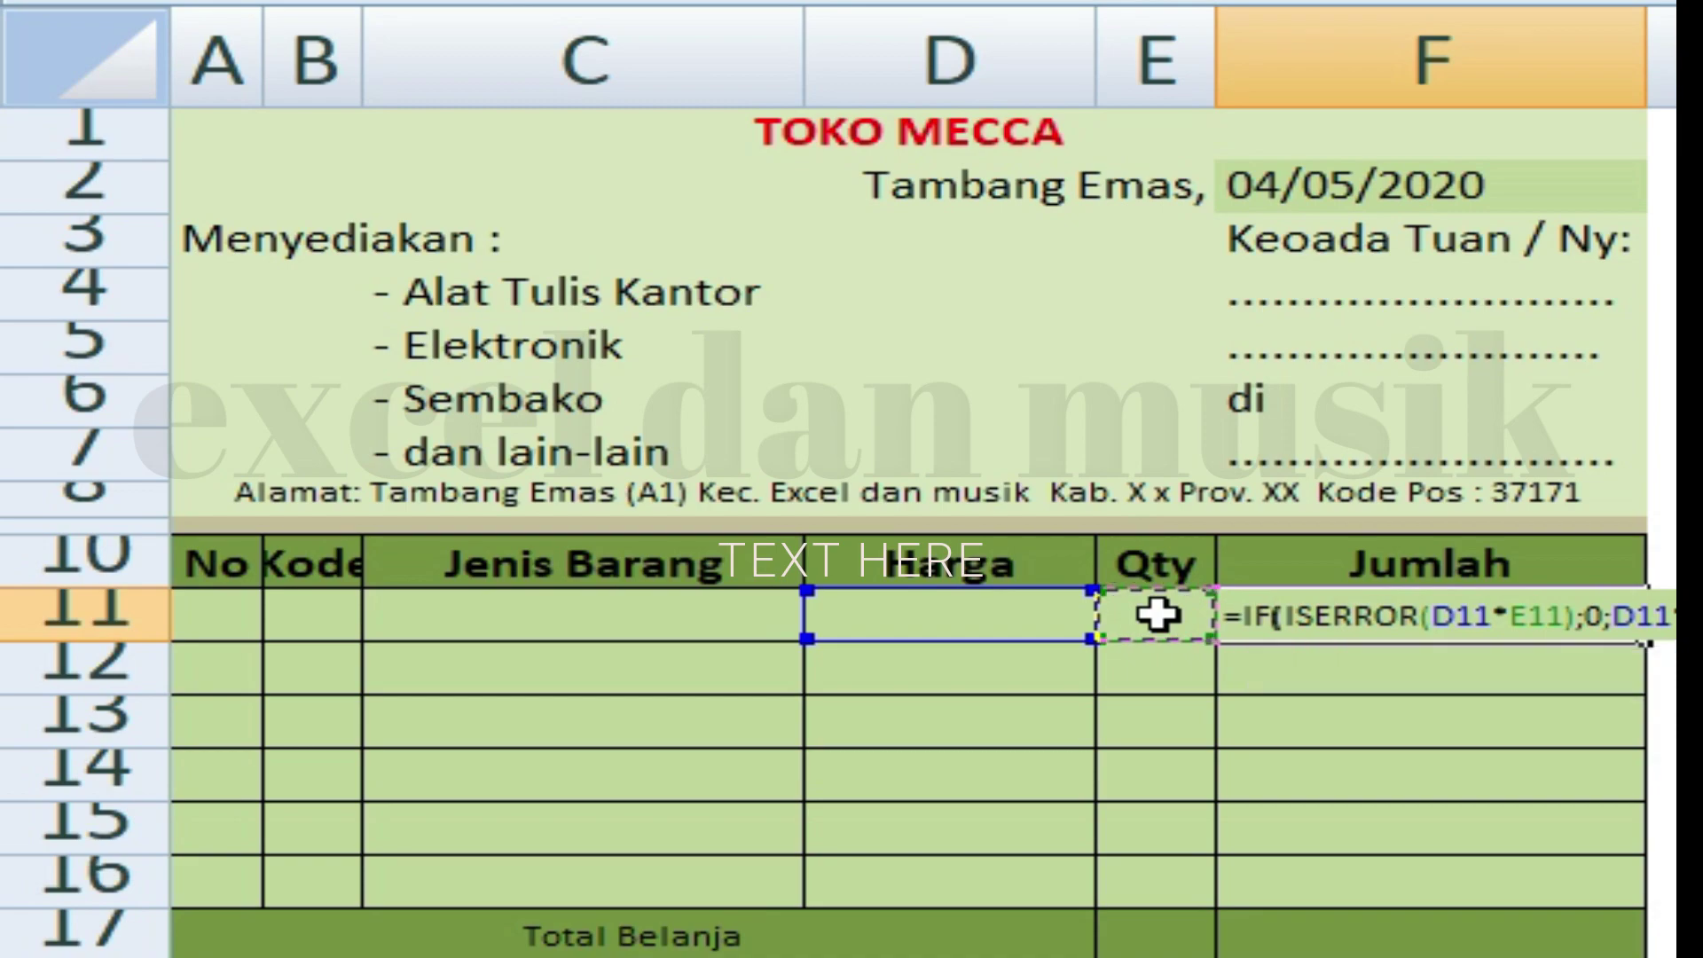
key(Return)
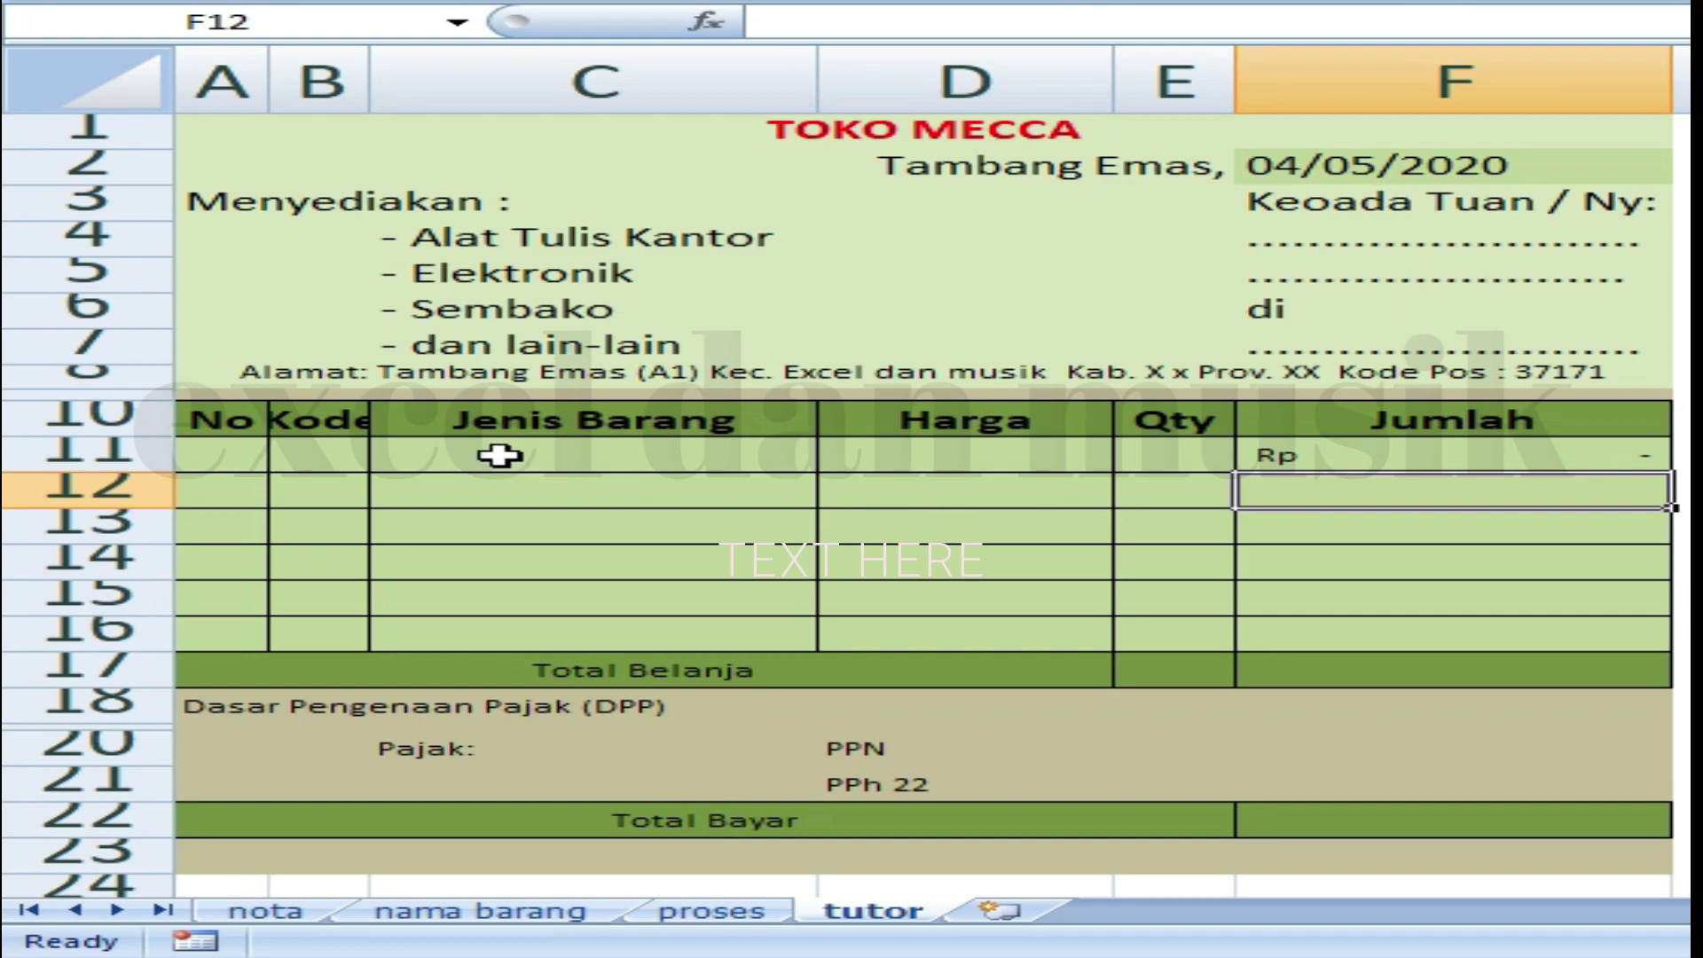
Review the Jenis Barang, Harga and Jumlah formulas in row 11, and examine the item codes in A4 and A5 of the nama barang sheet.
click(602, 454)
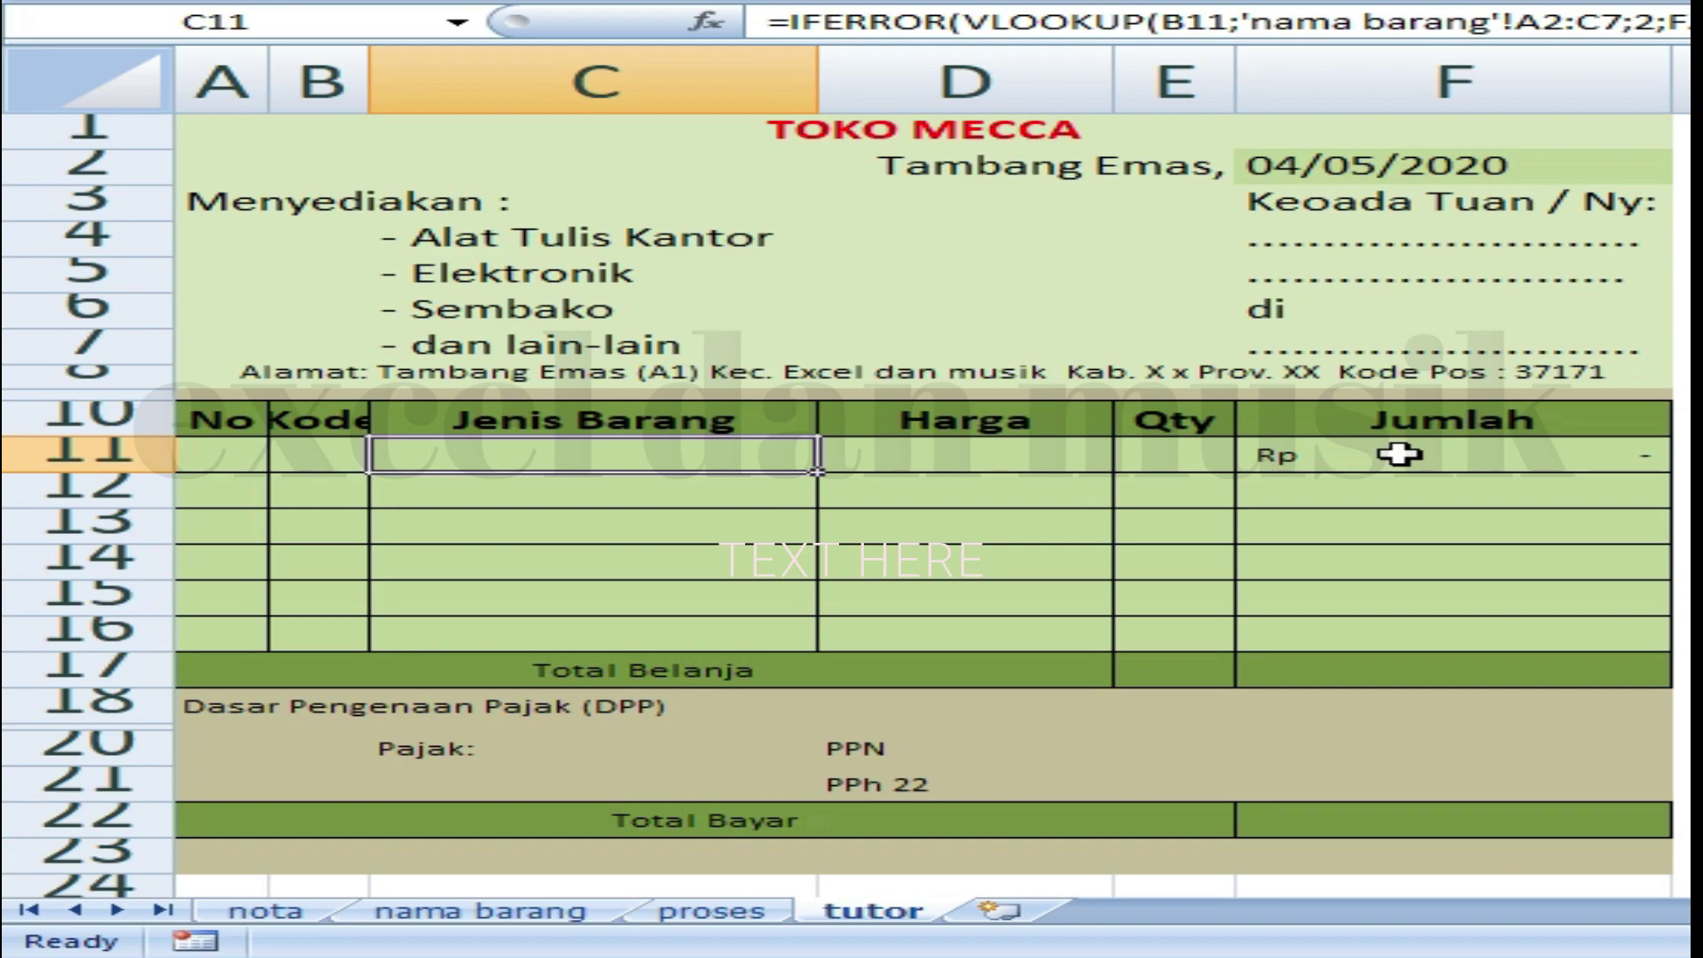
click(971, 454)
click(1444, 451)
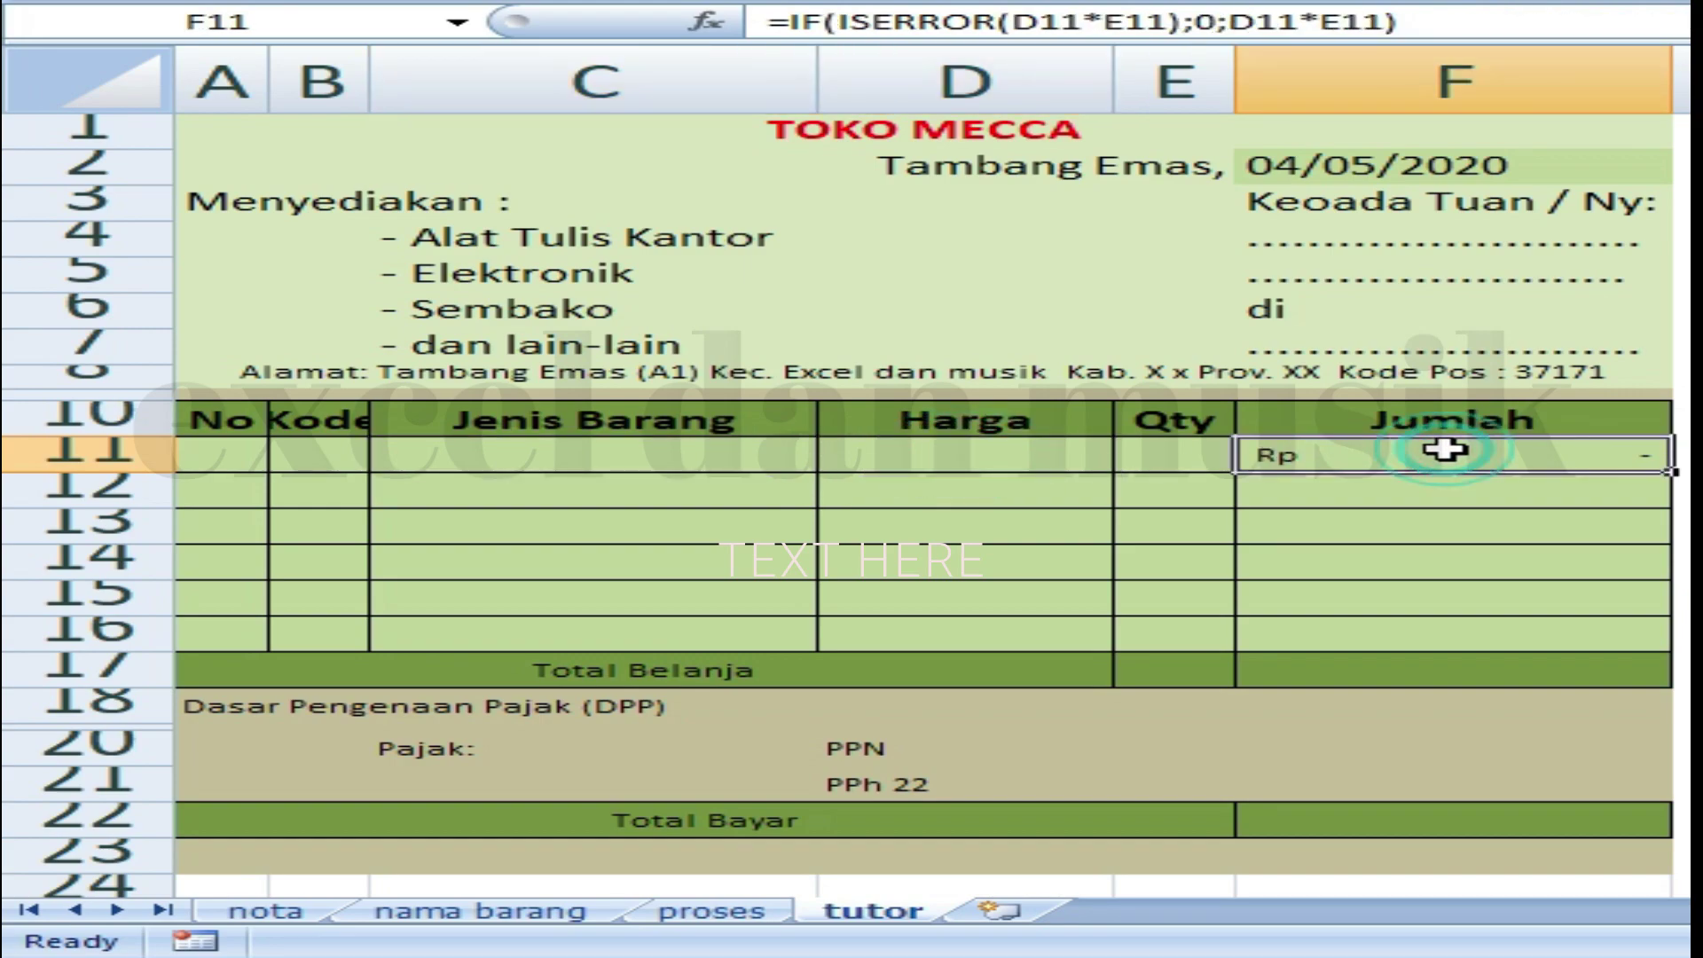
click(333, 457)
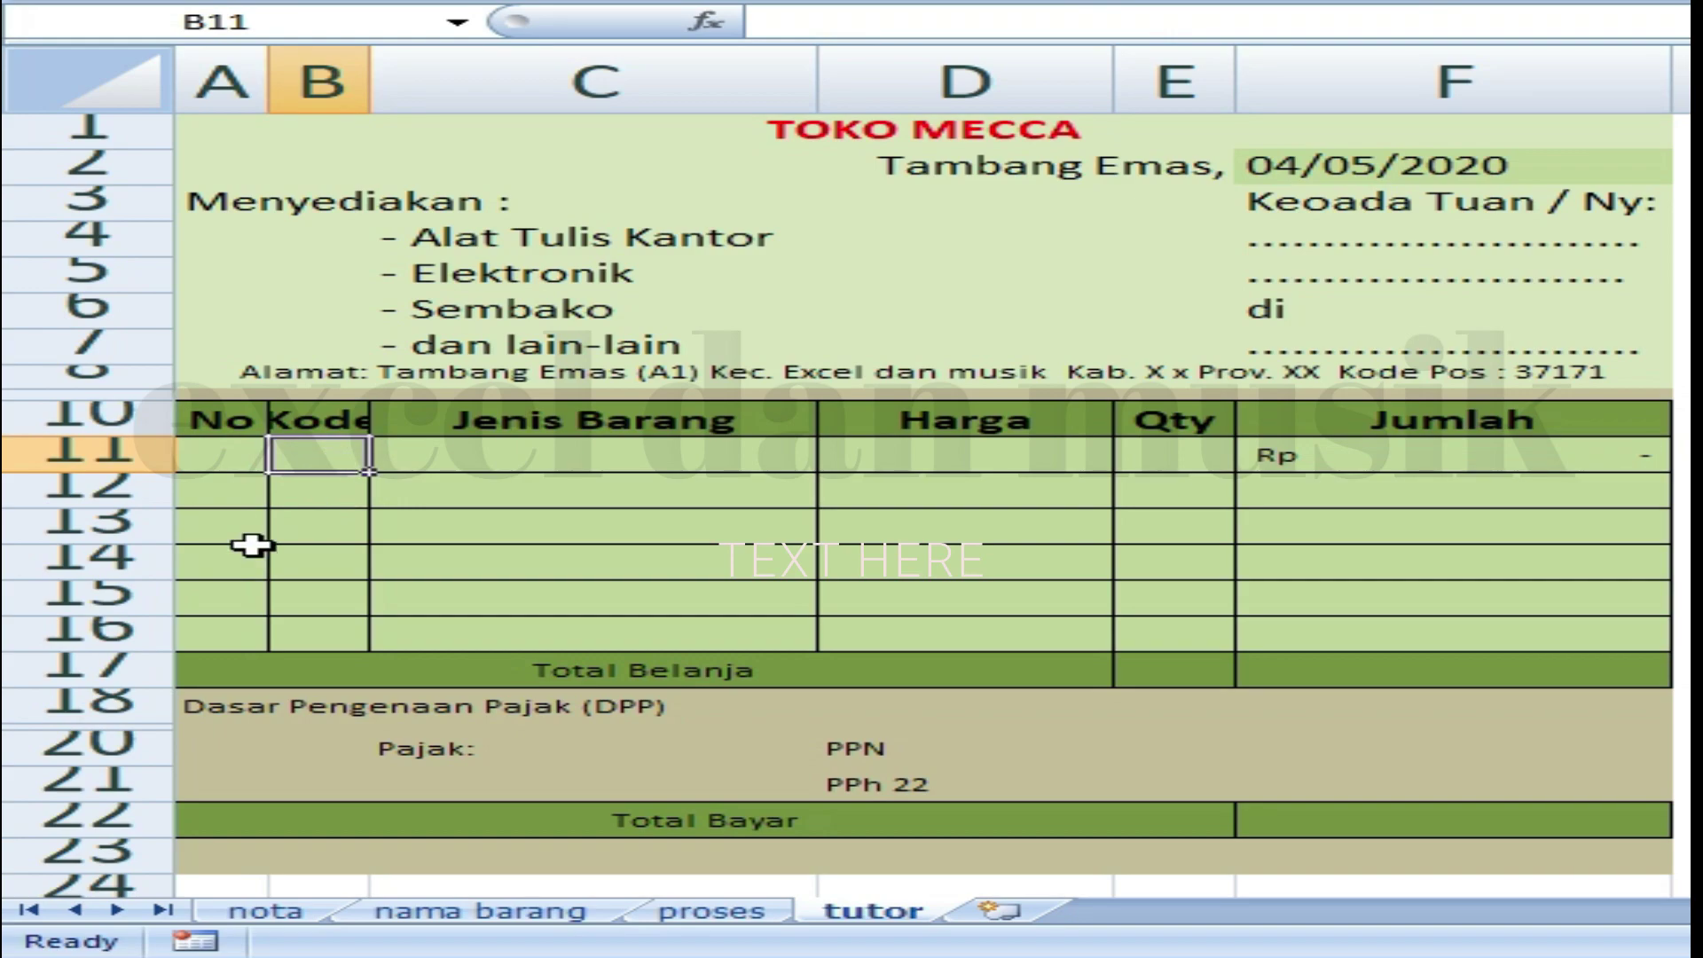
click(493, 912)
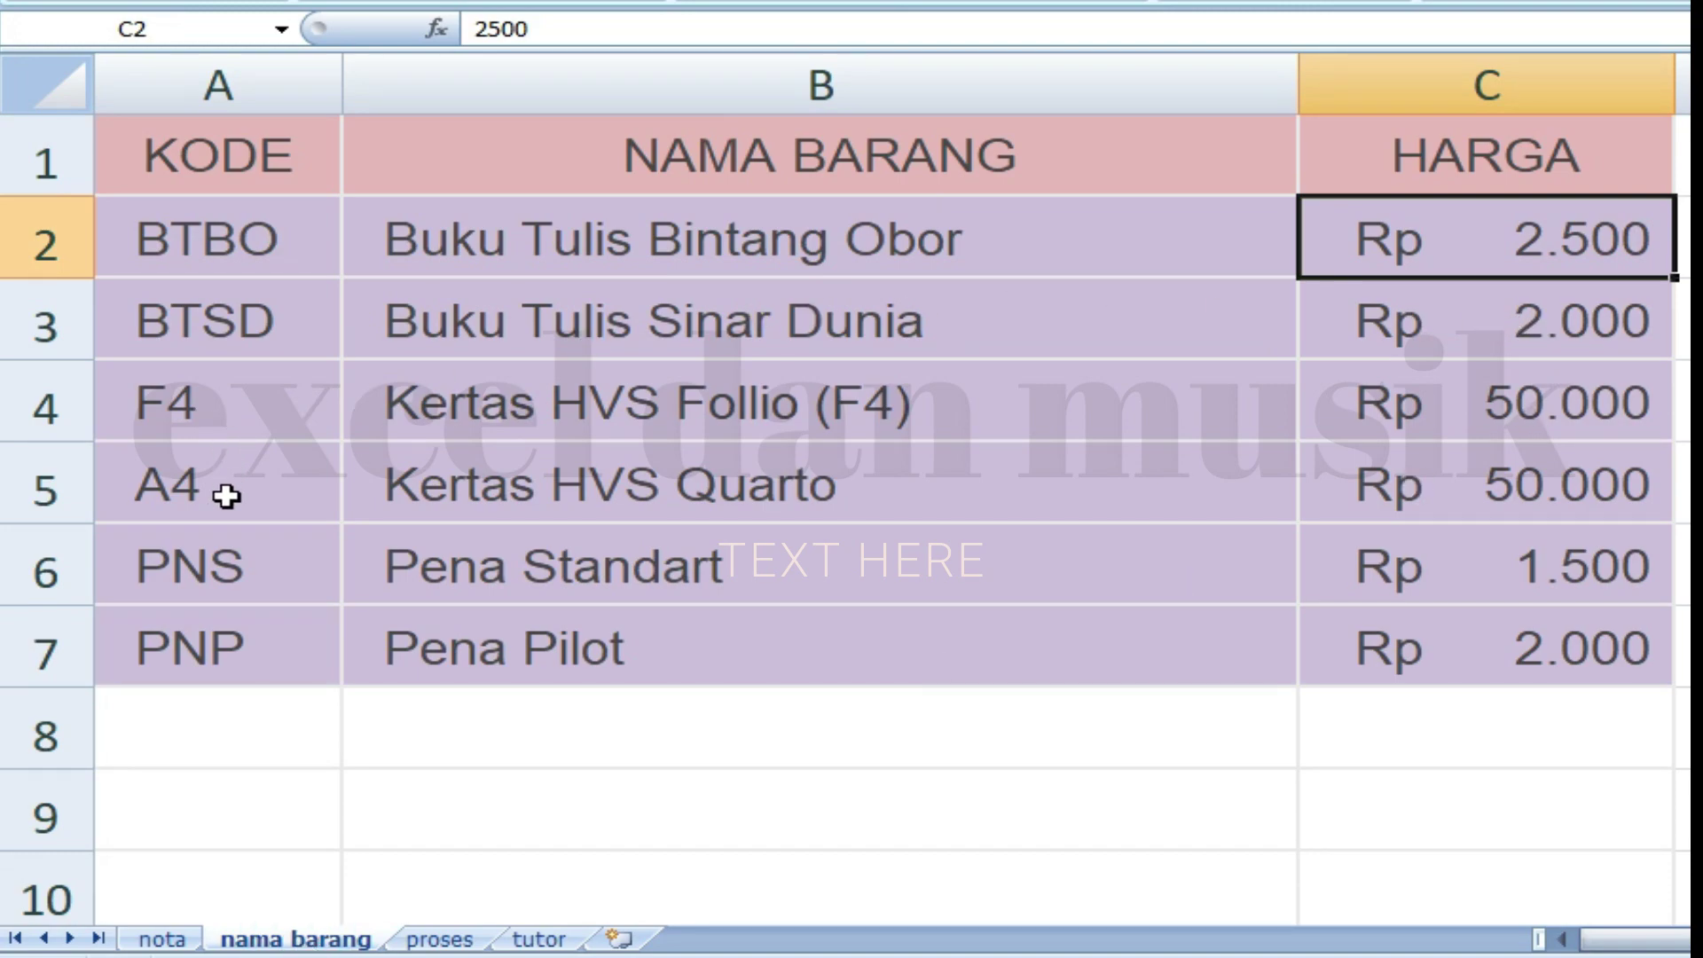
click(222, 413)
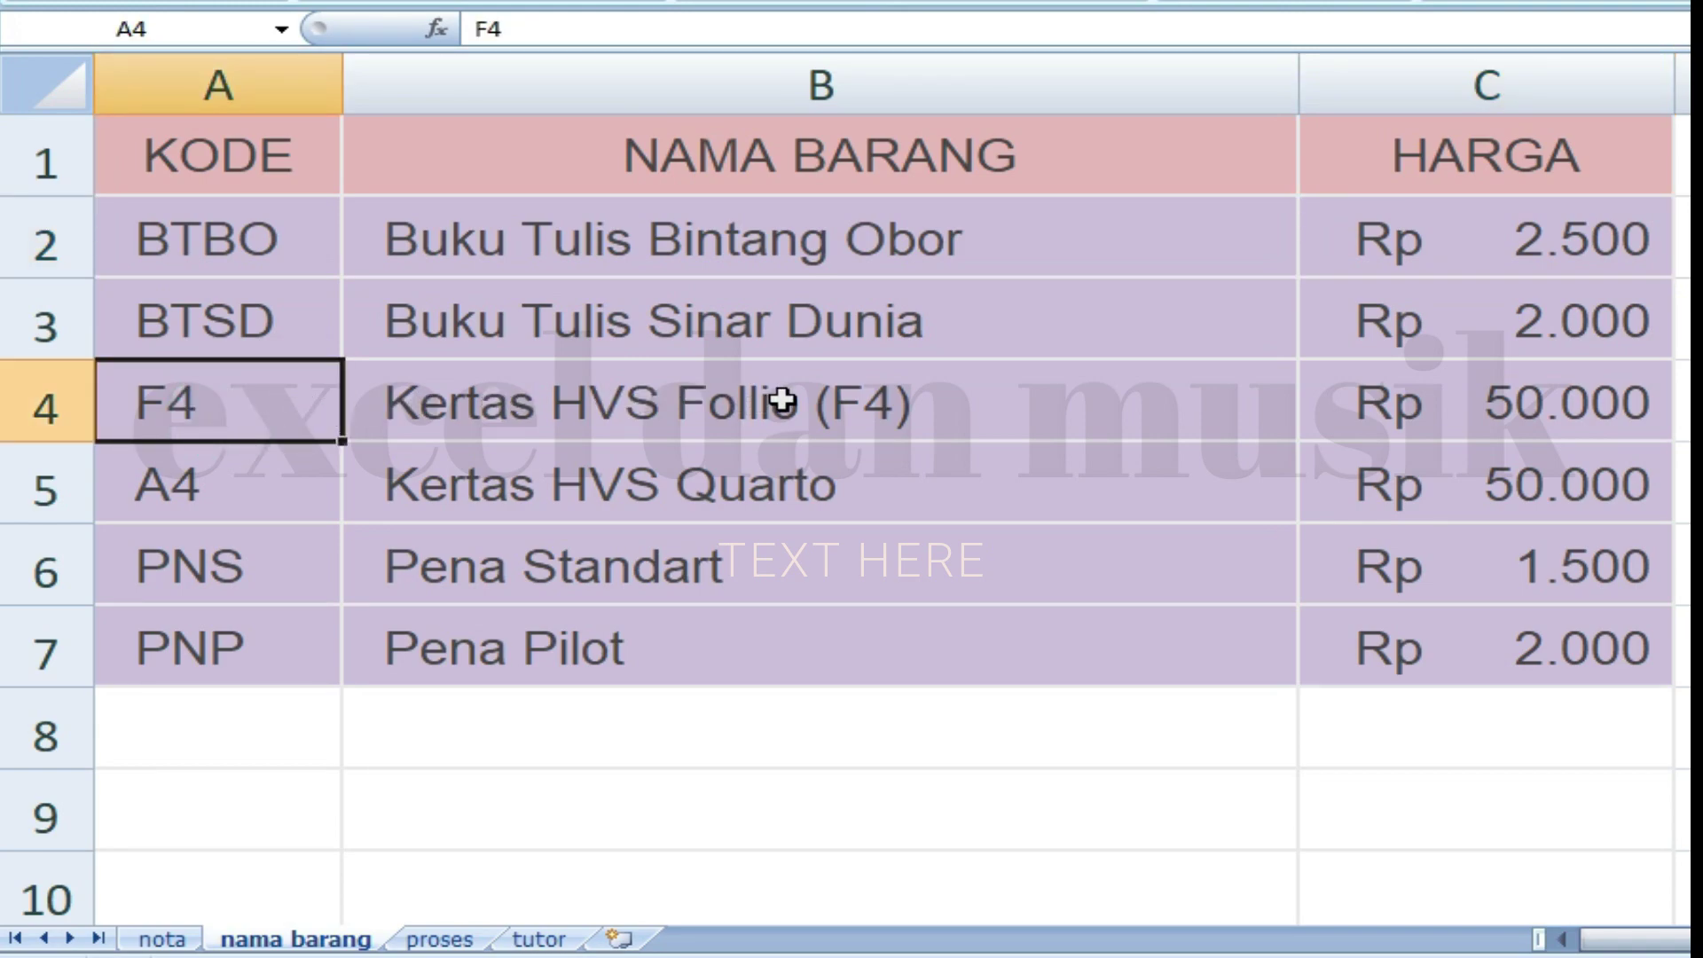
click(256, 493)
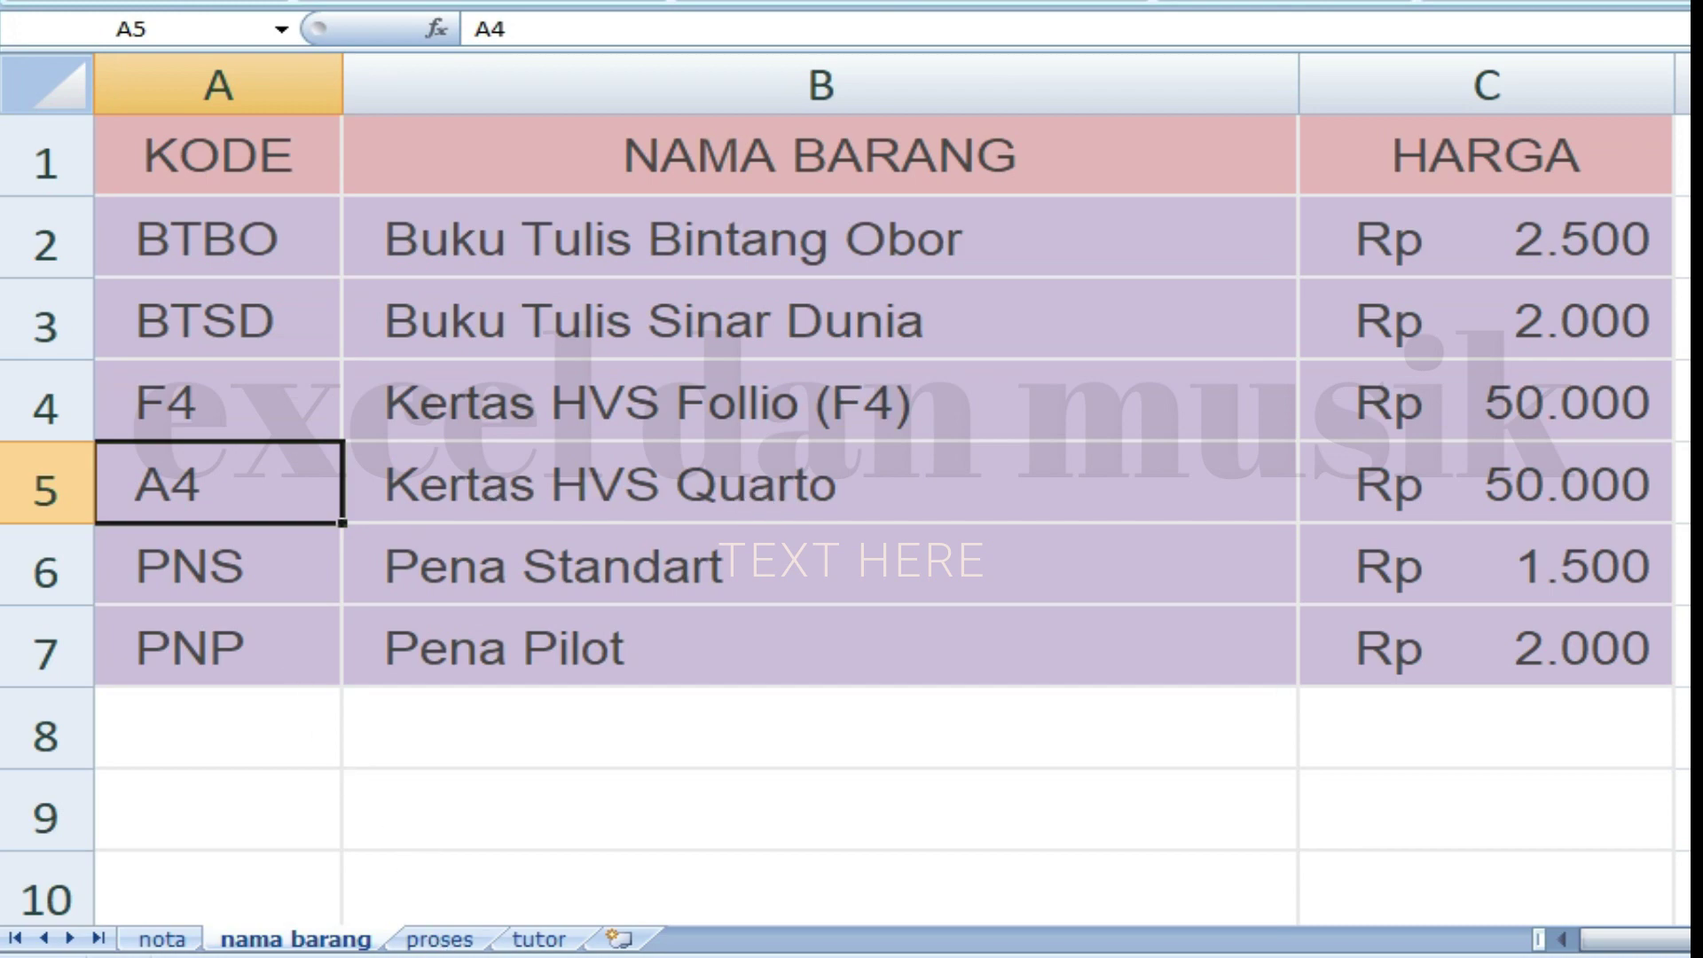
On the tutor sheet, enter item code f4 in B11 and a quantity of 4 in E11.
click(539, 940)
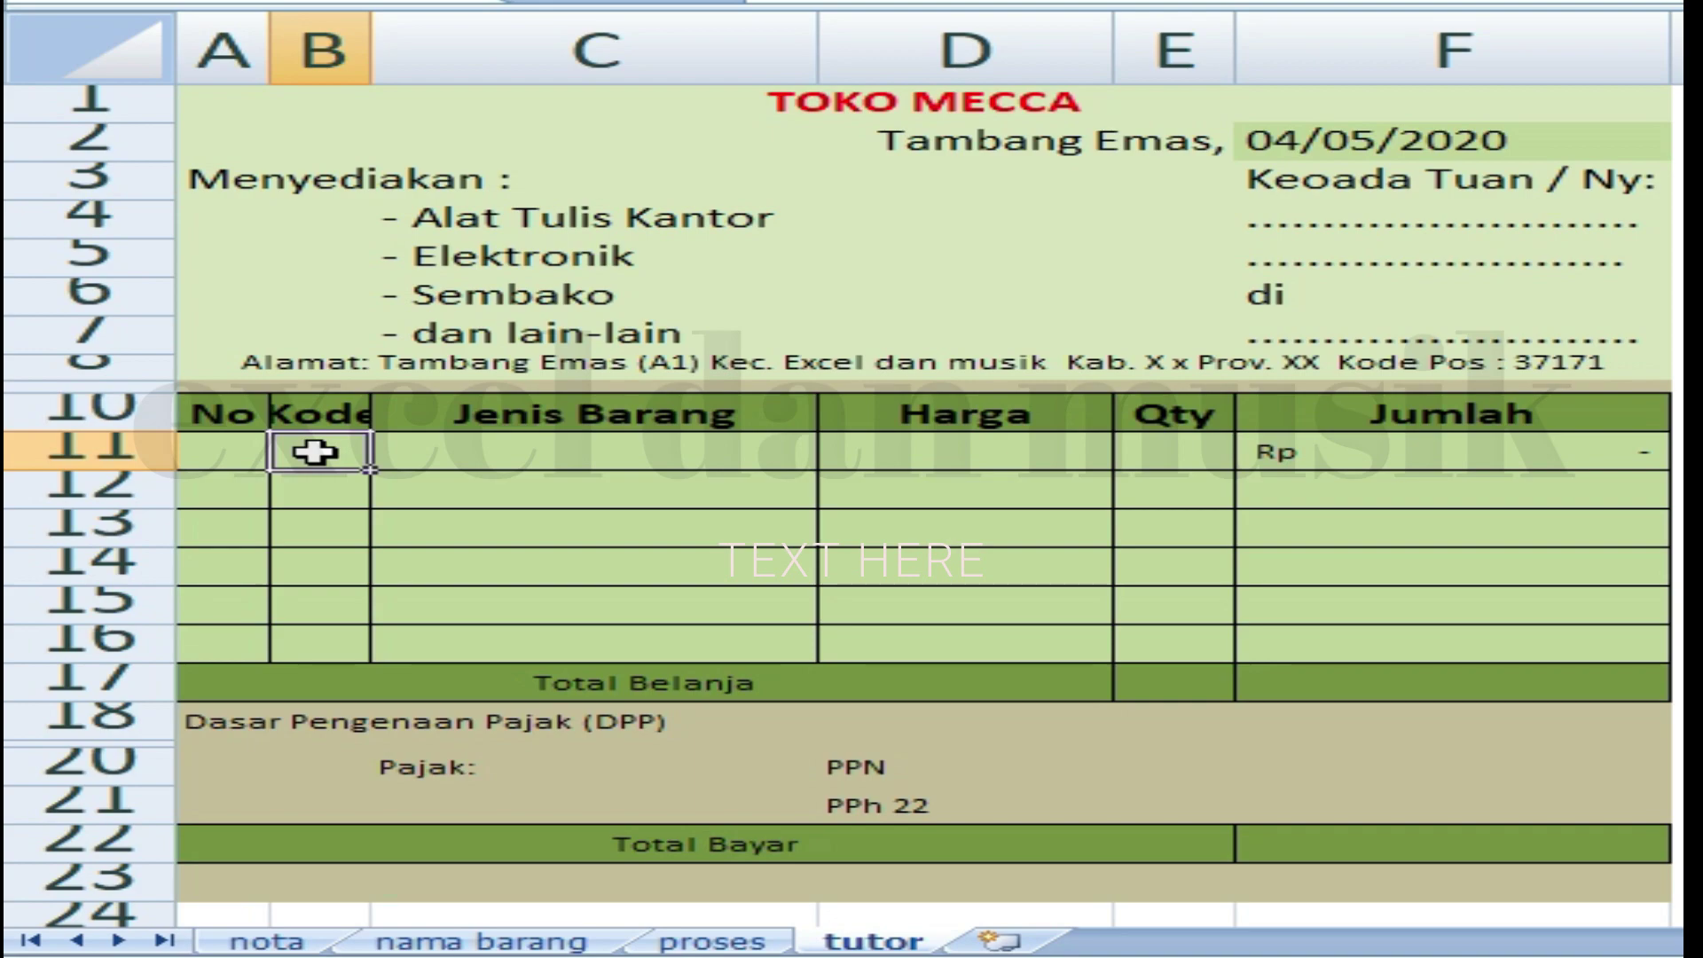
text(f4)
key(Return)
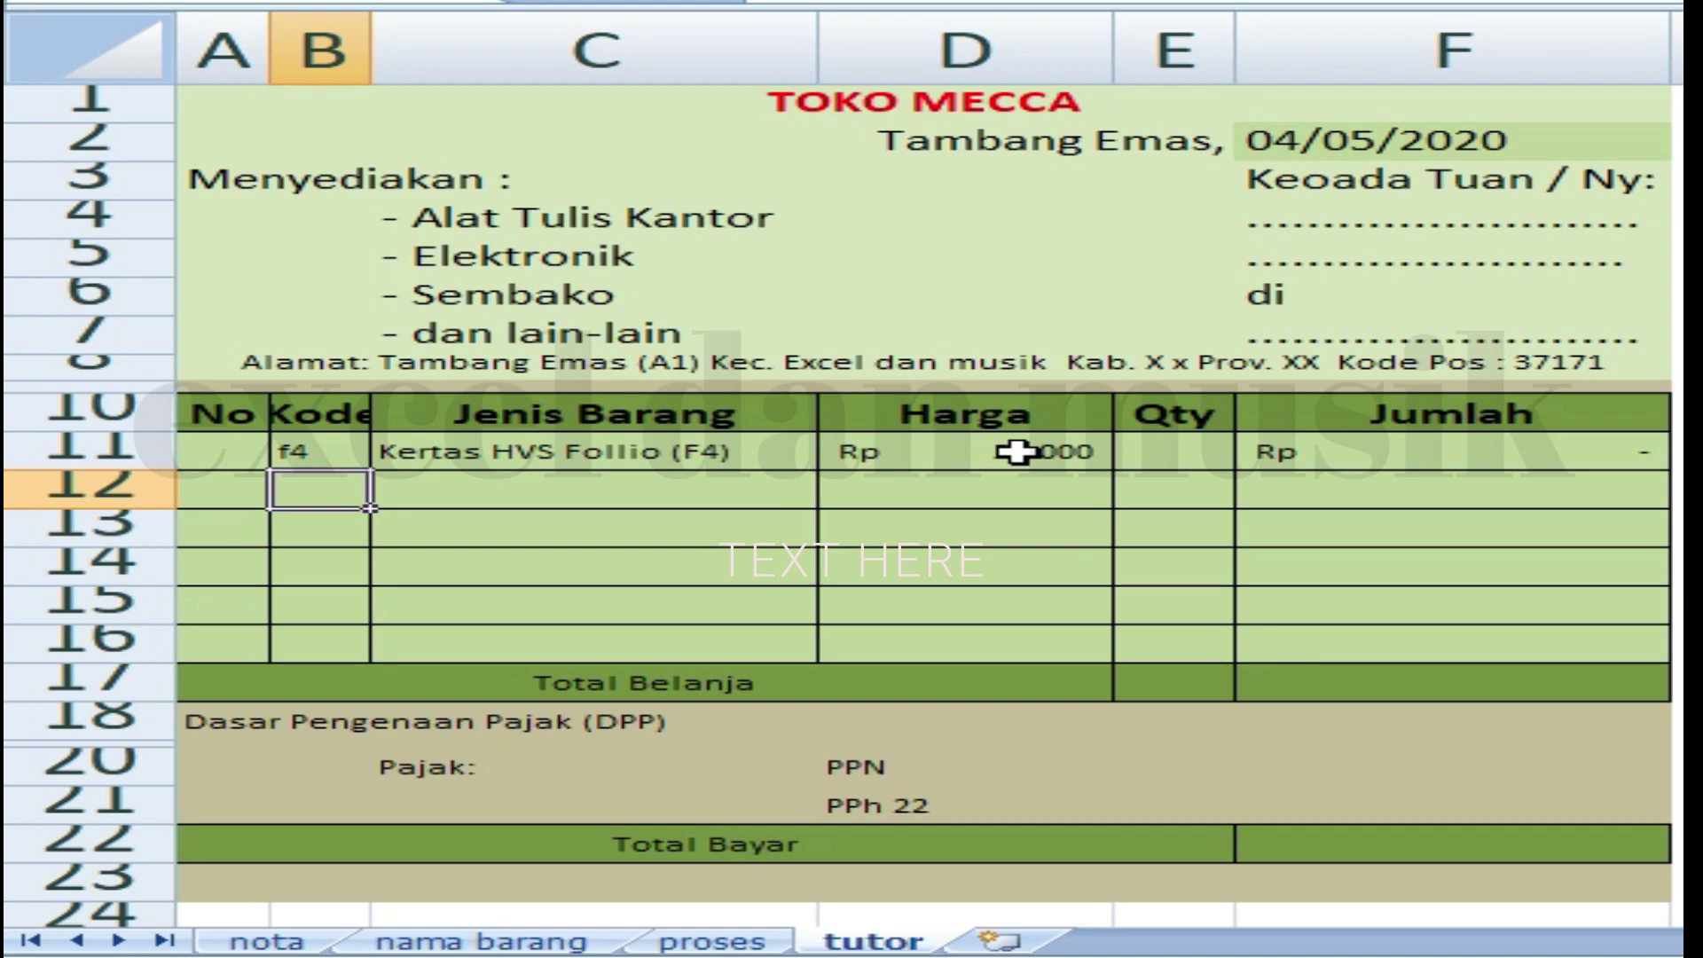
click(1183, 456)
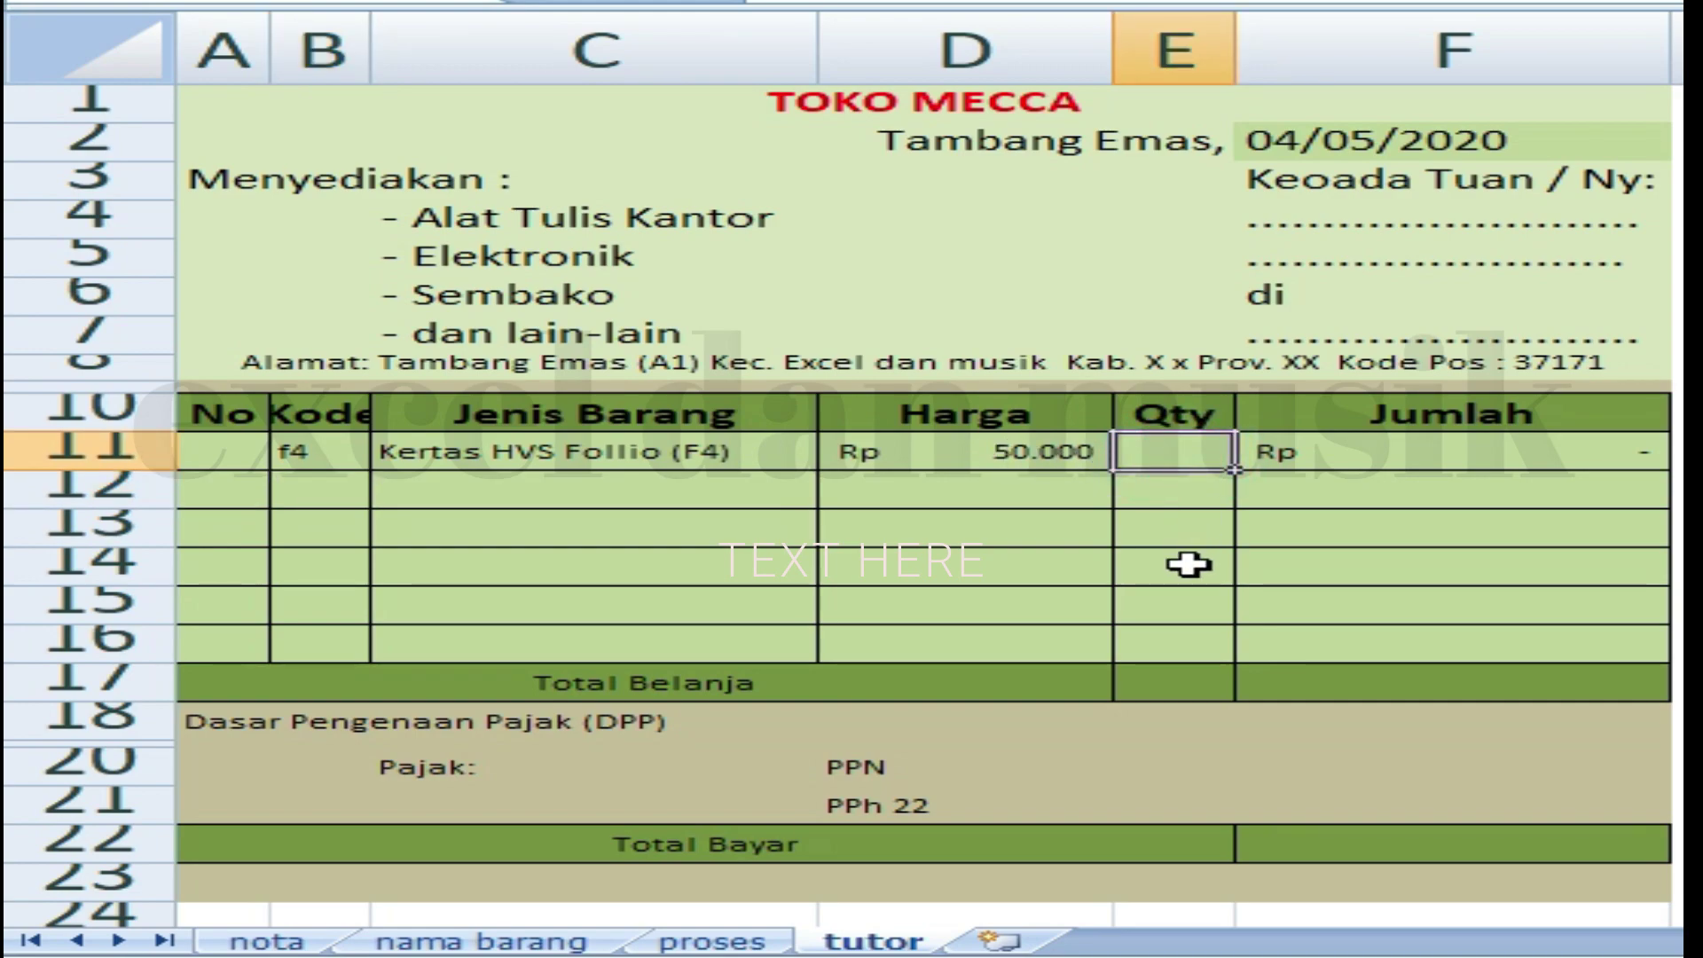
text(4)
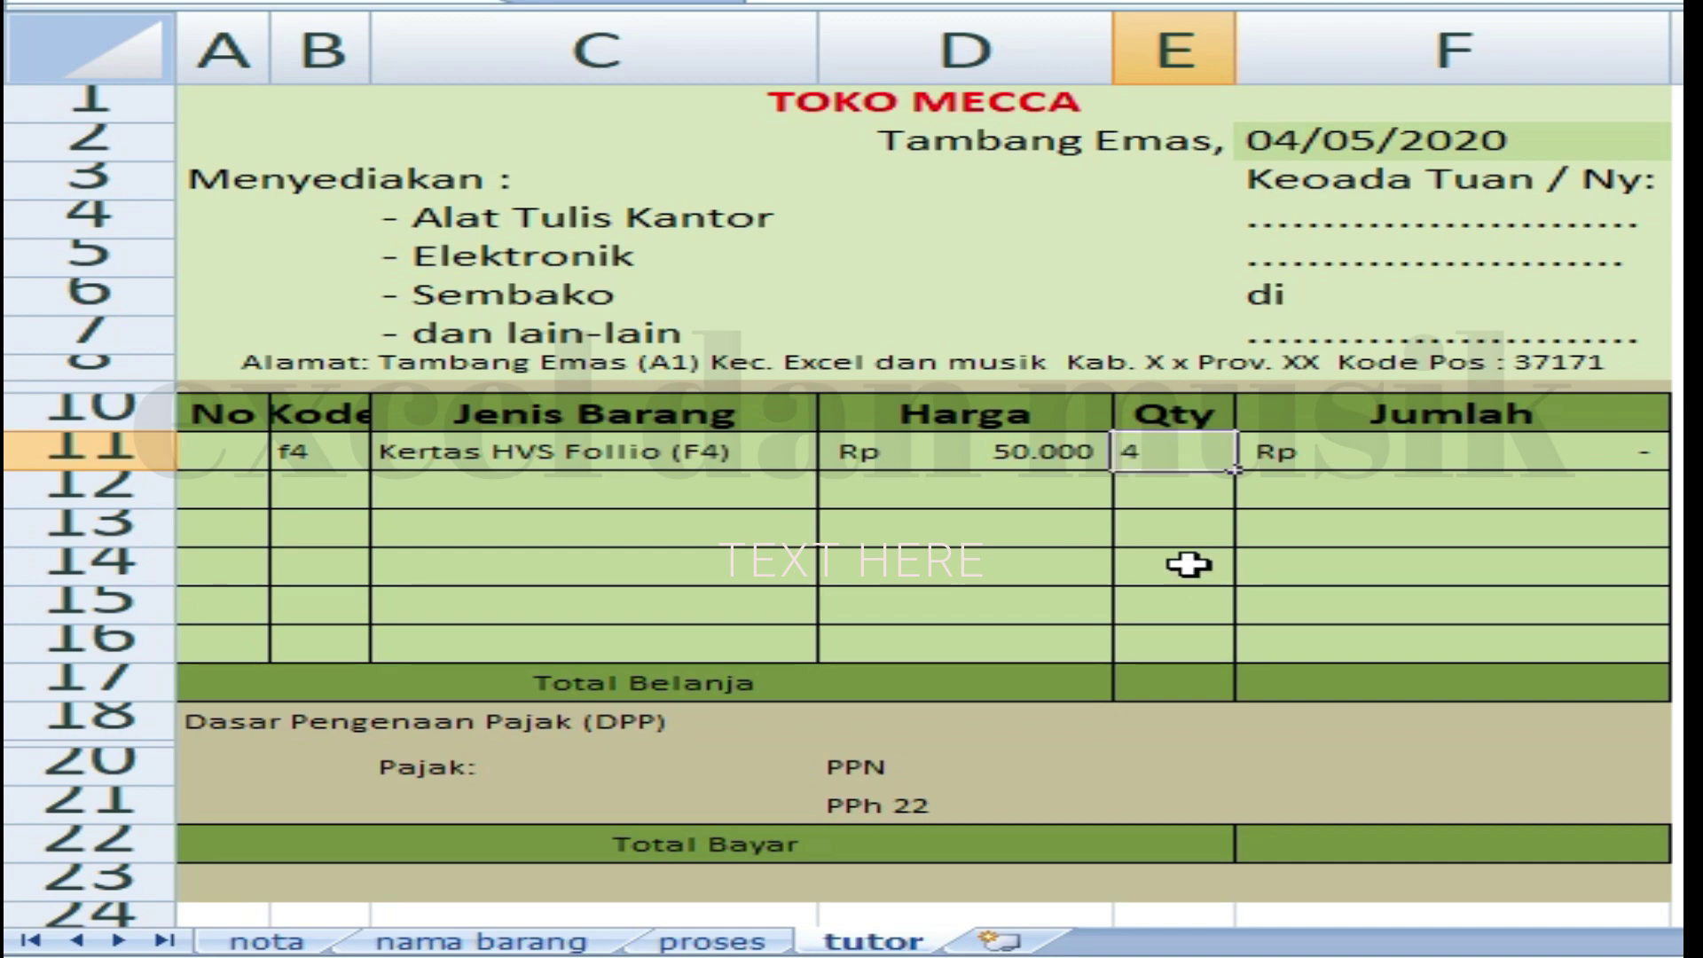
key(Return)
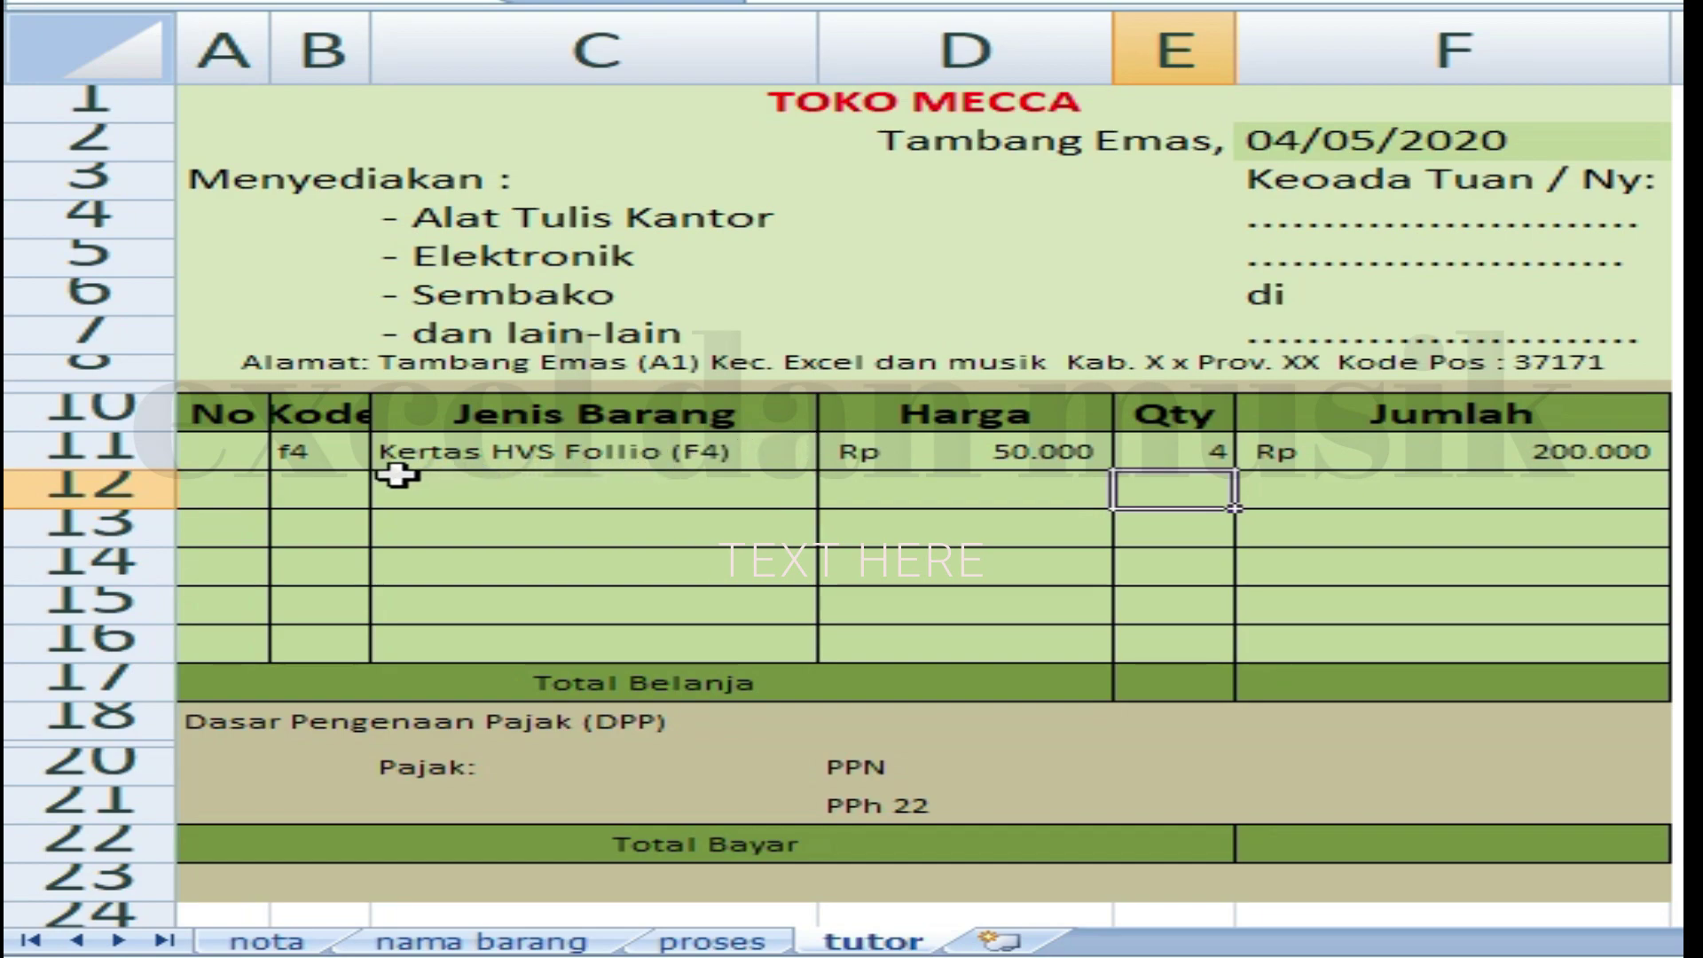
Fill the Jenis Barang, Harga and Jumlah formulas from C11, D11 and F11 down to row 16.
click(515, 453)
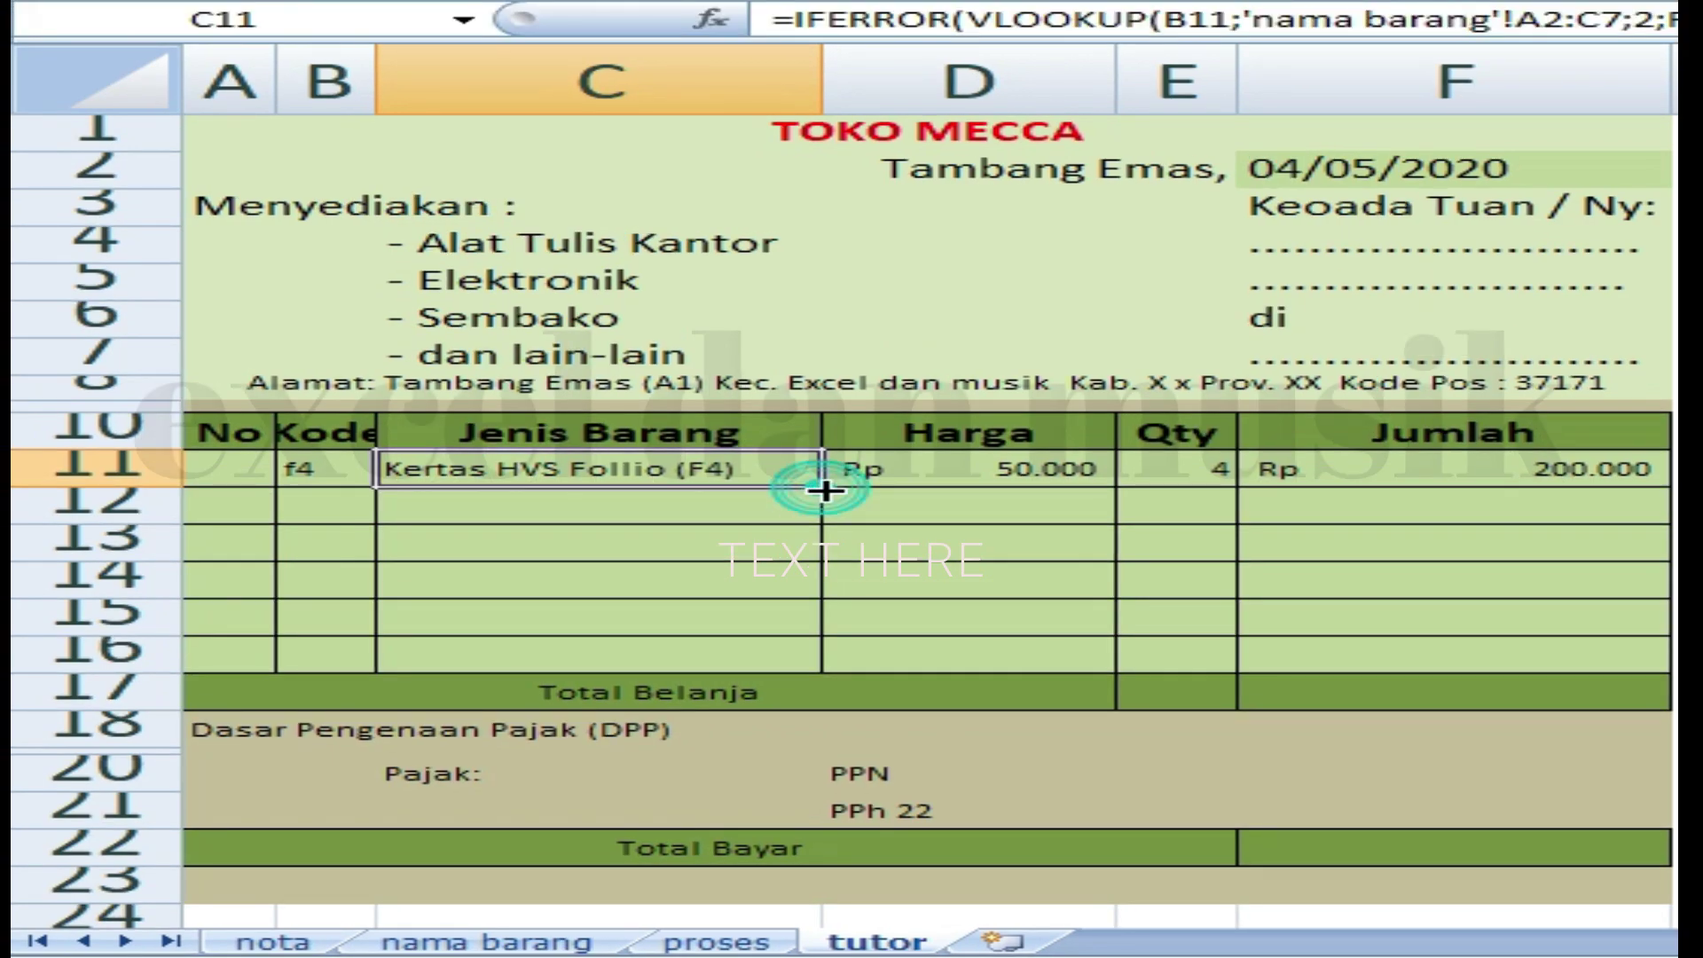
drag(817, 471, 792, 669)
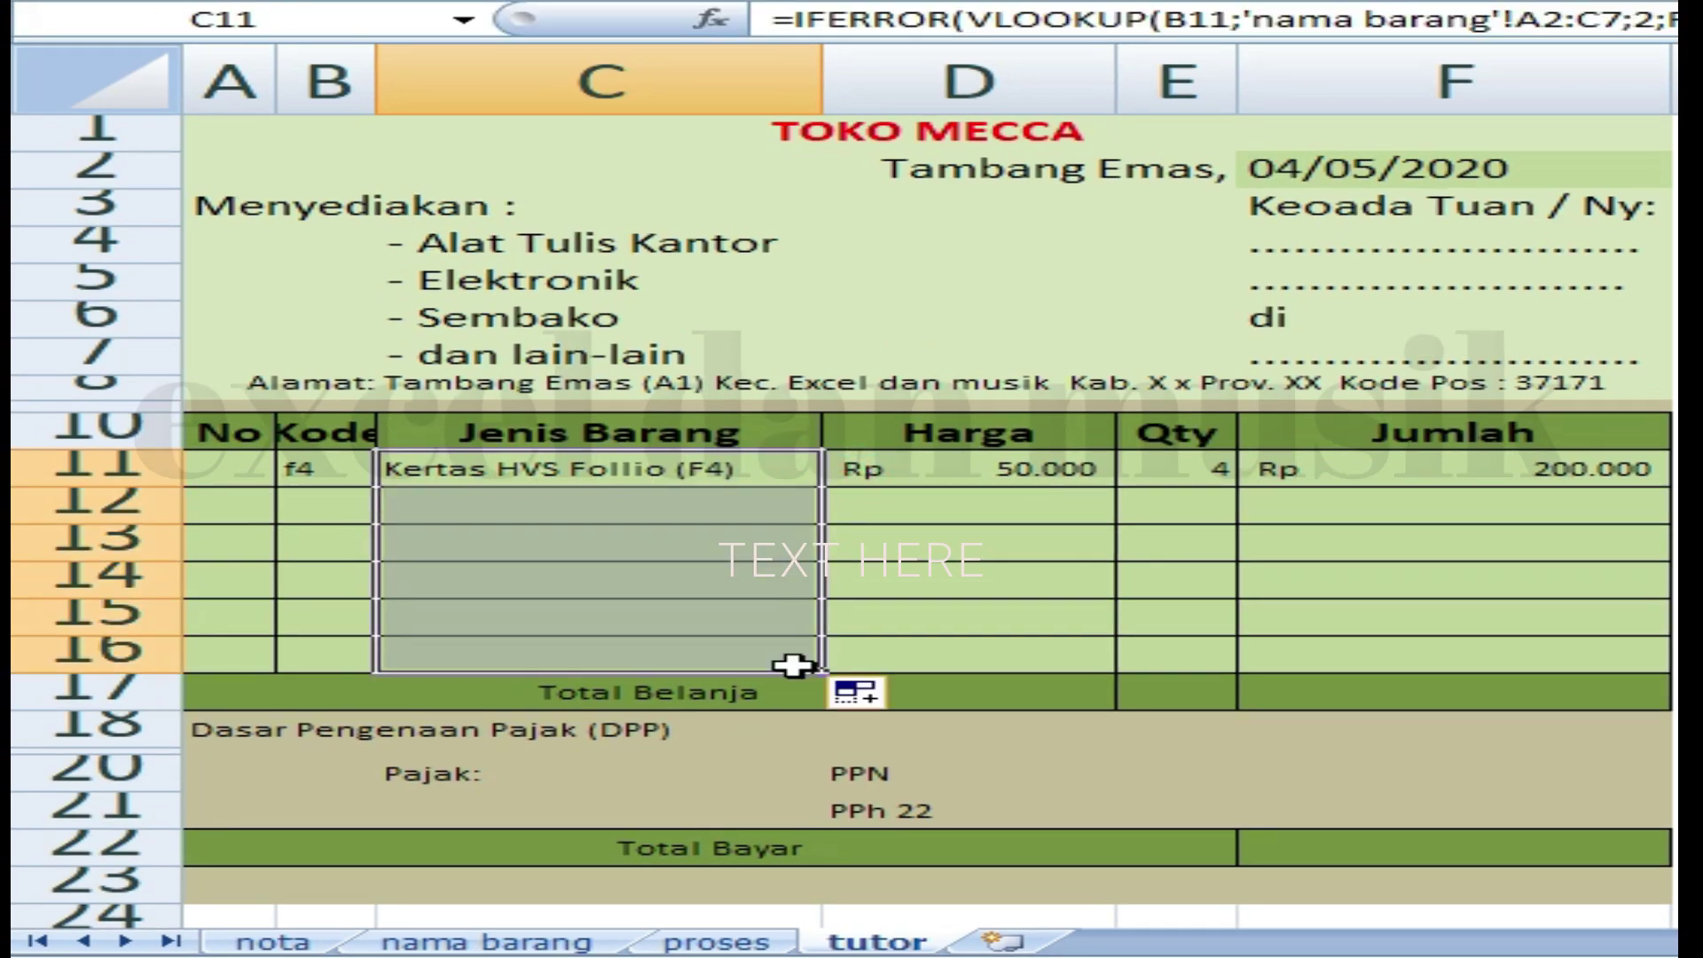
click(1002, 470)
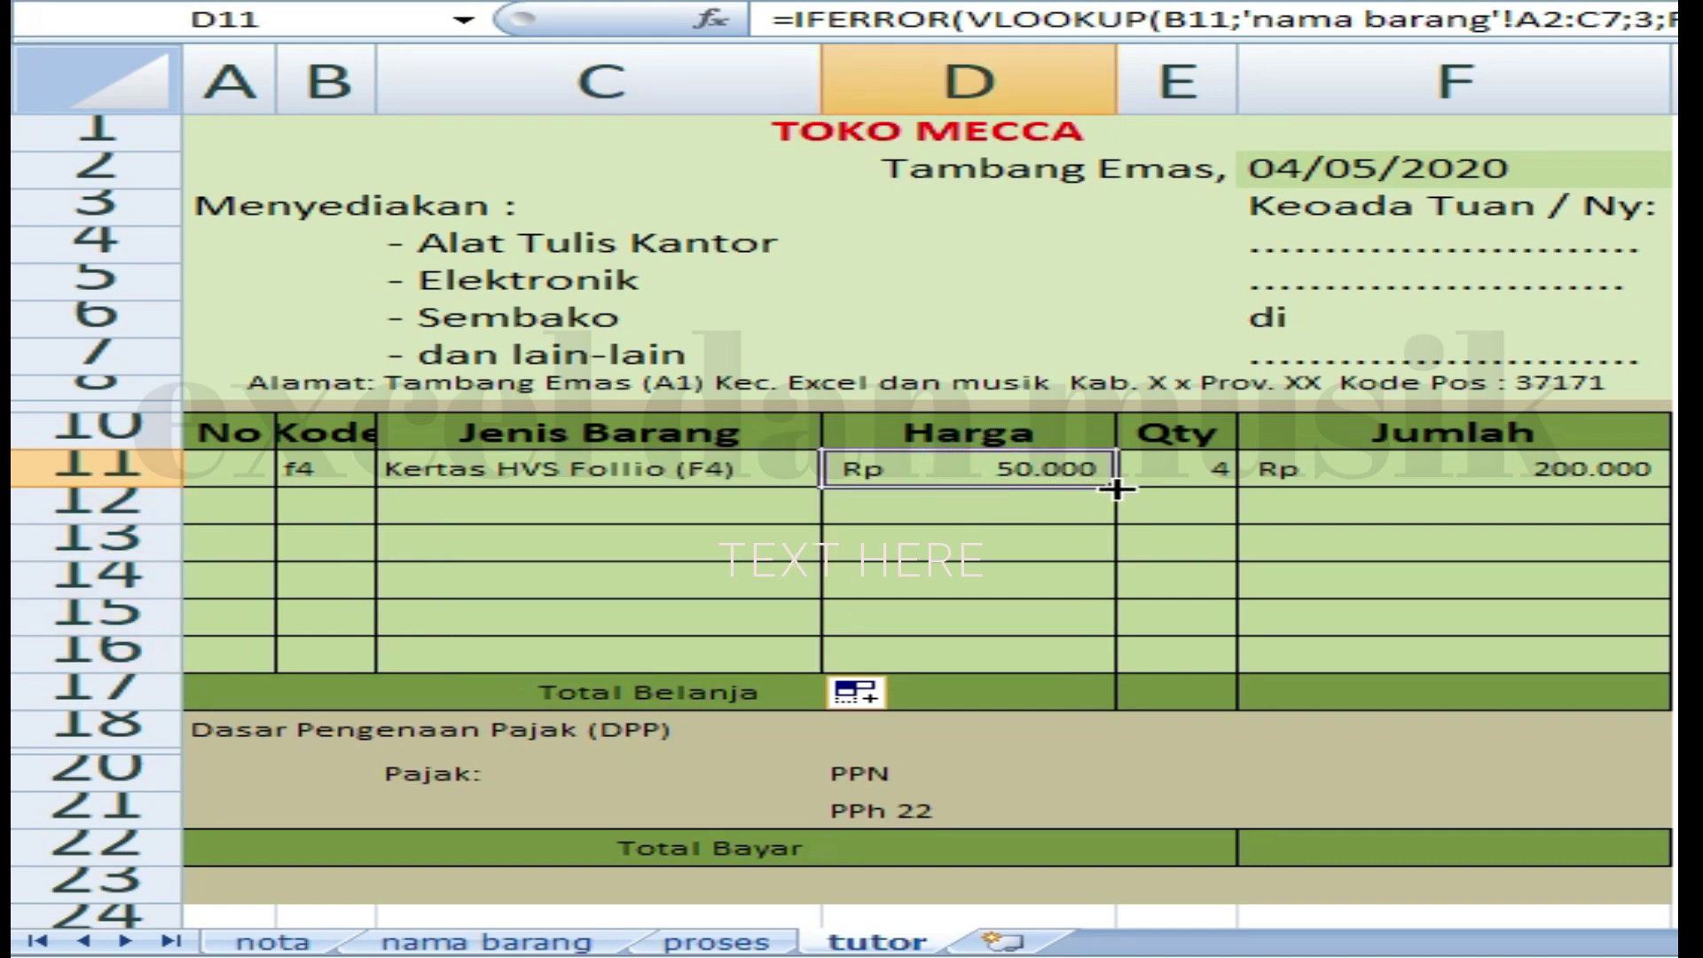
drag(1115, 486, 1092, 671)
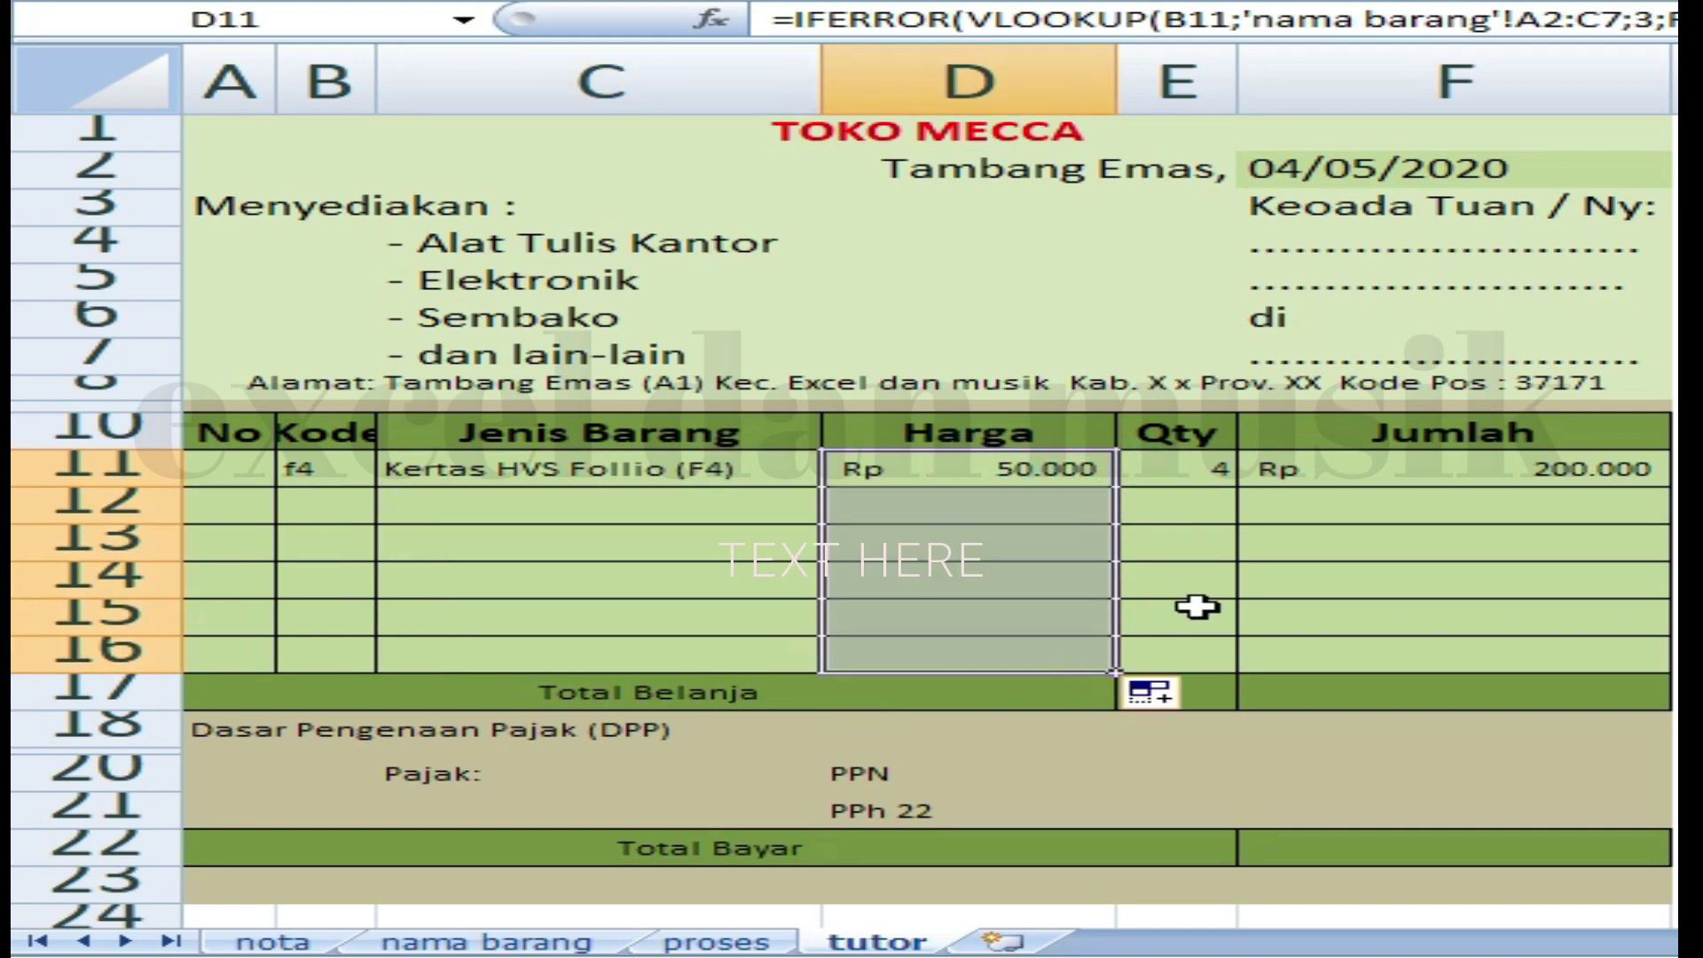
click(1499, 486)
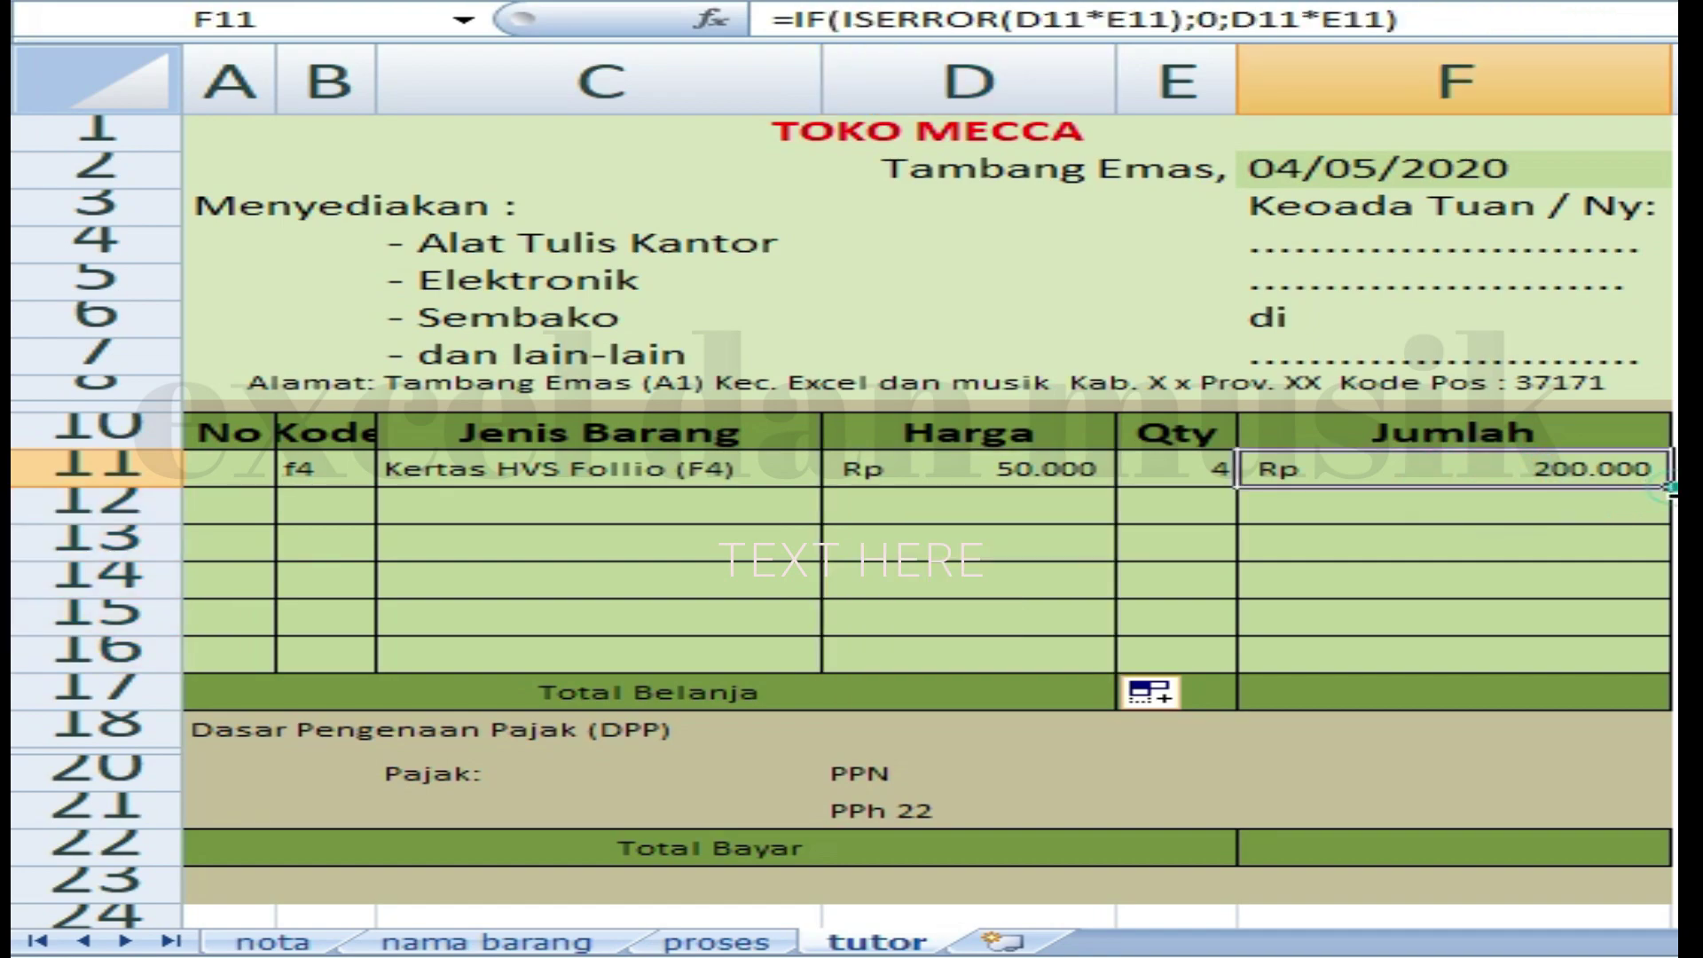
drag(1670, 487, 1647, 664)
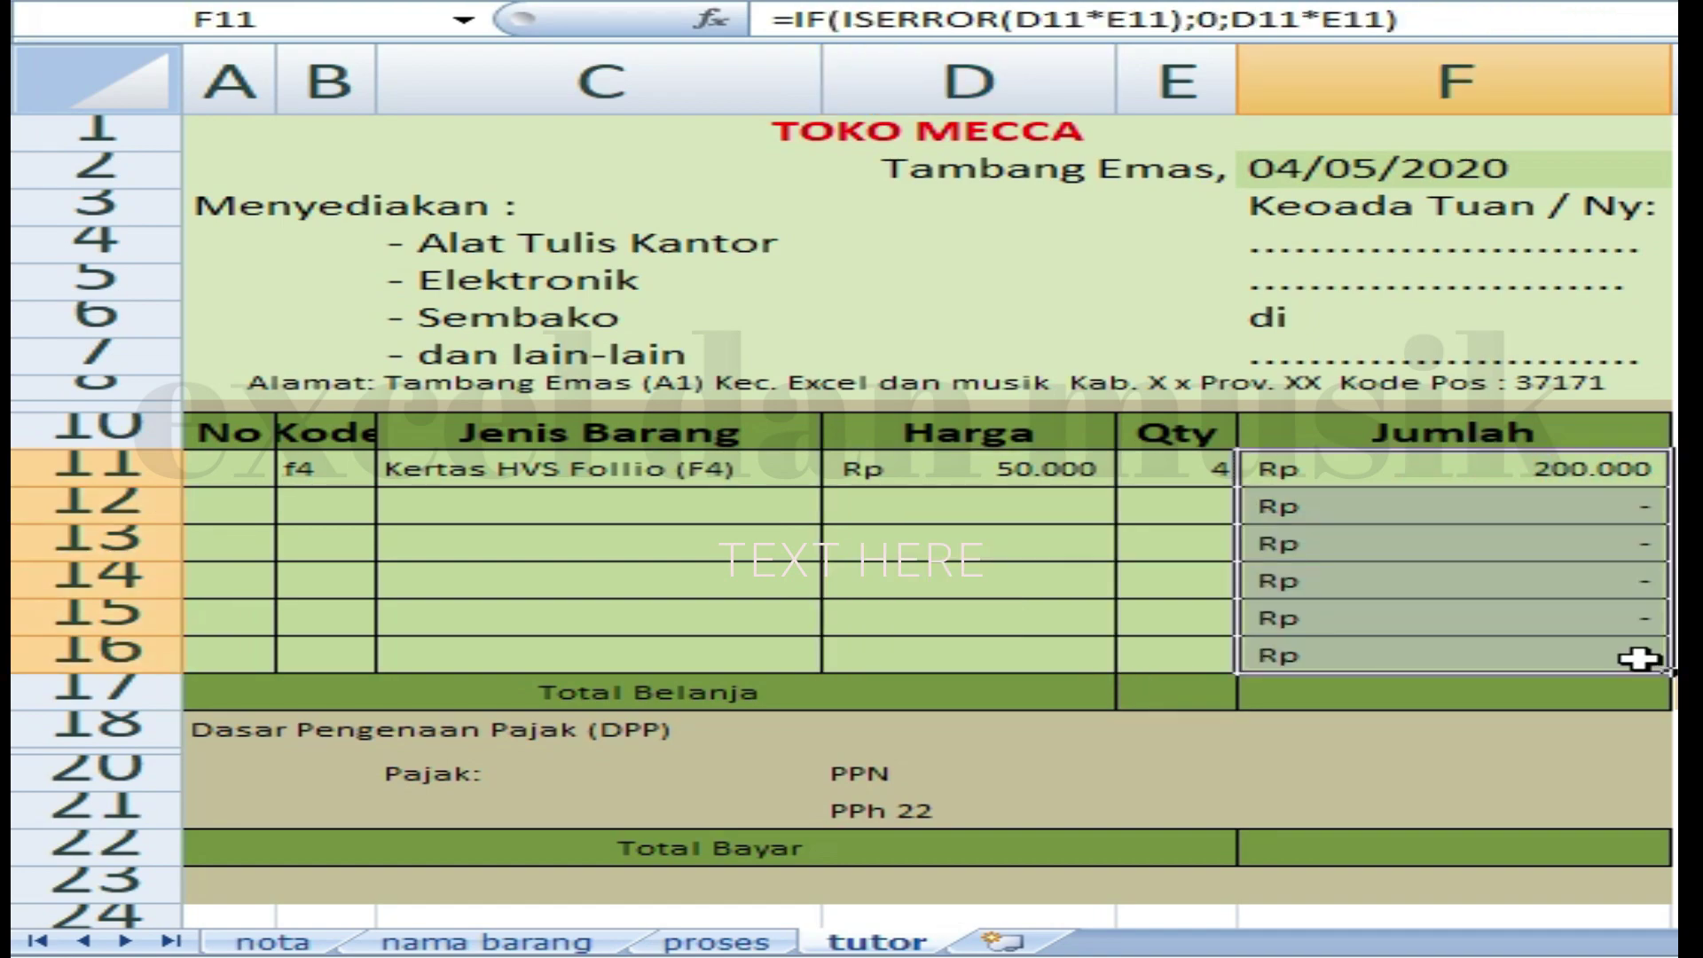
Enter item code a4 in B12 and a quantity of 5 in E12.
click(338, 512)
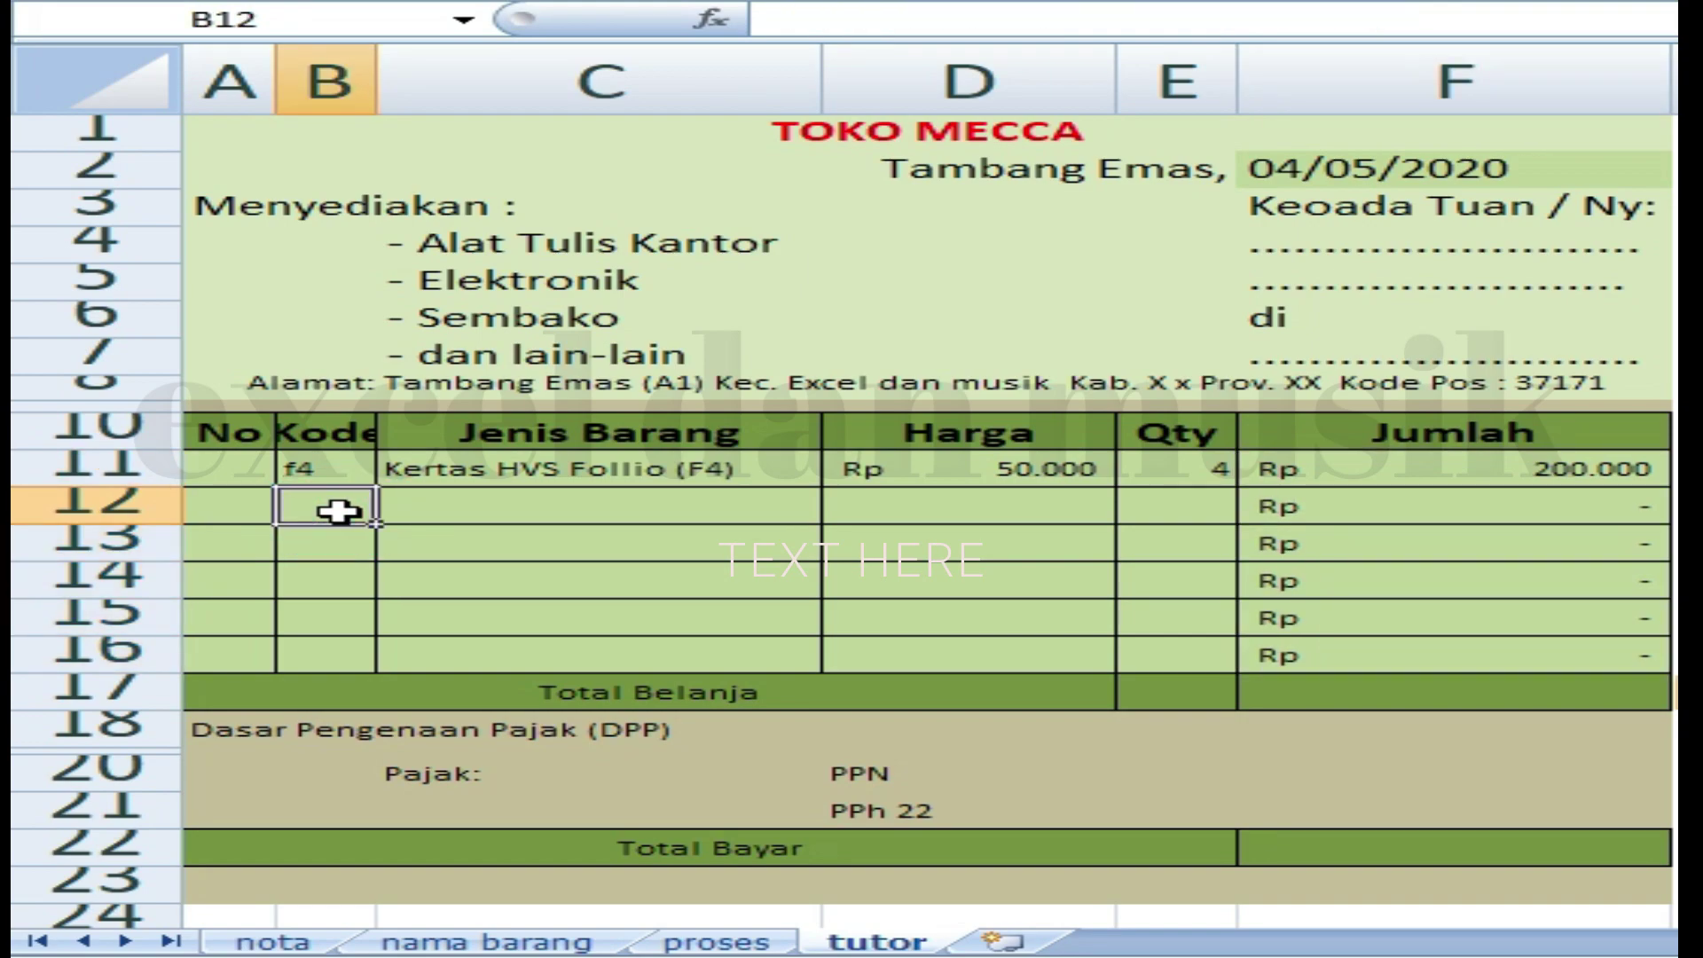
text(a4)
key(Return)
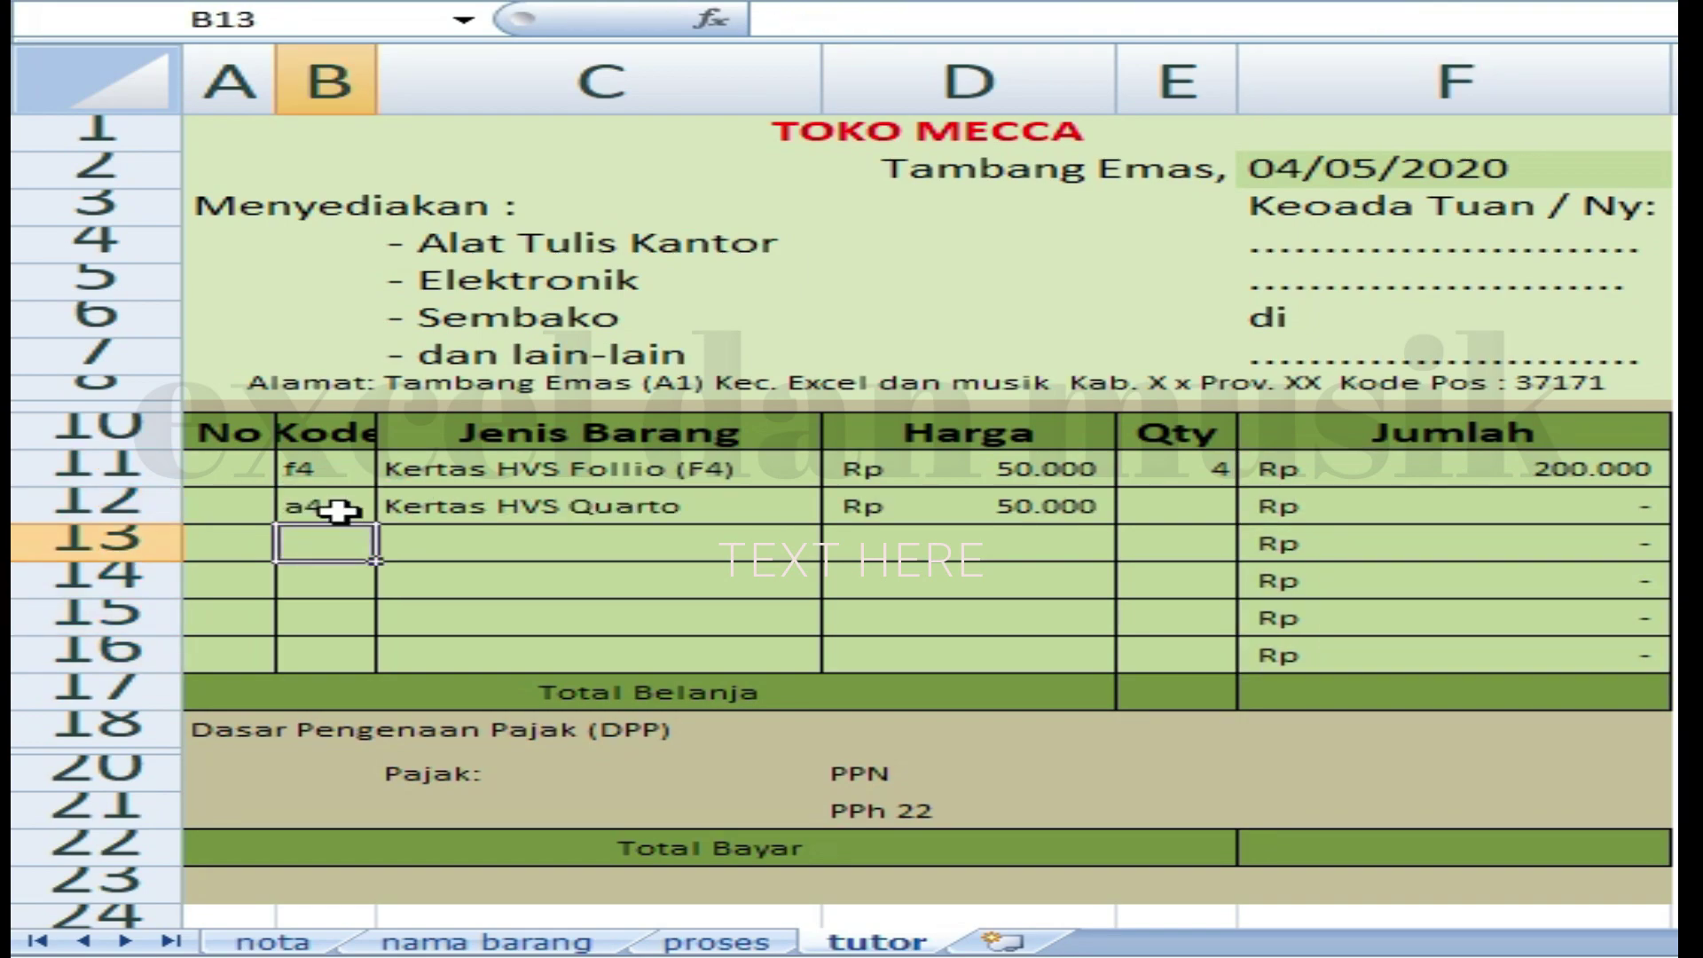
click(1191, 500)
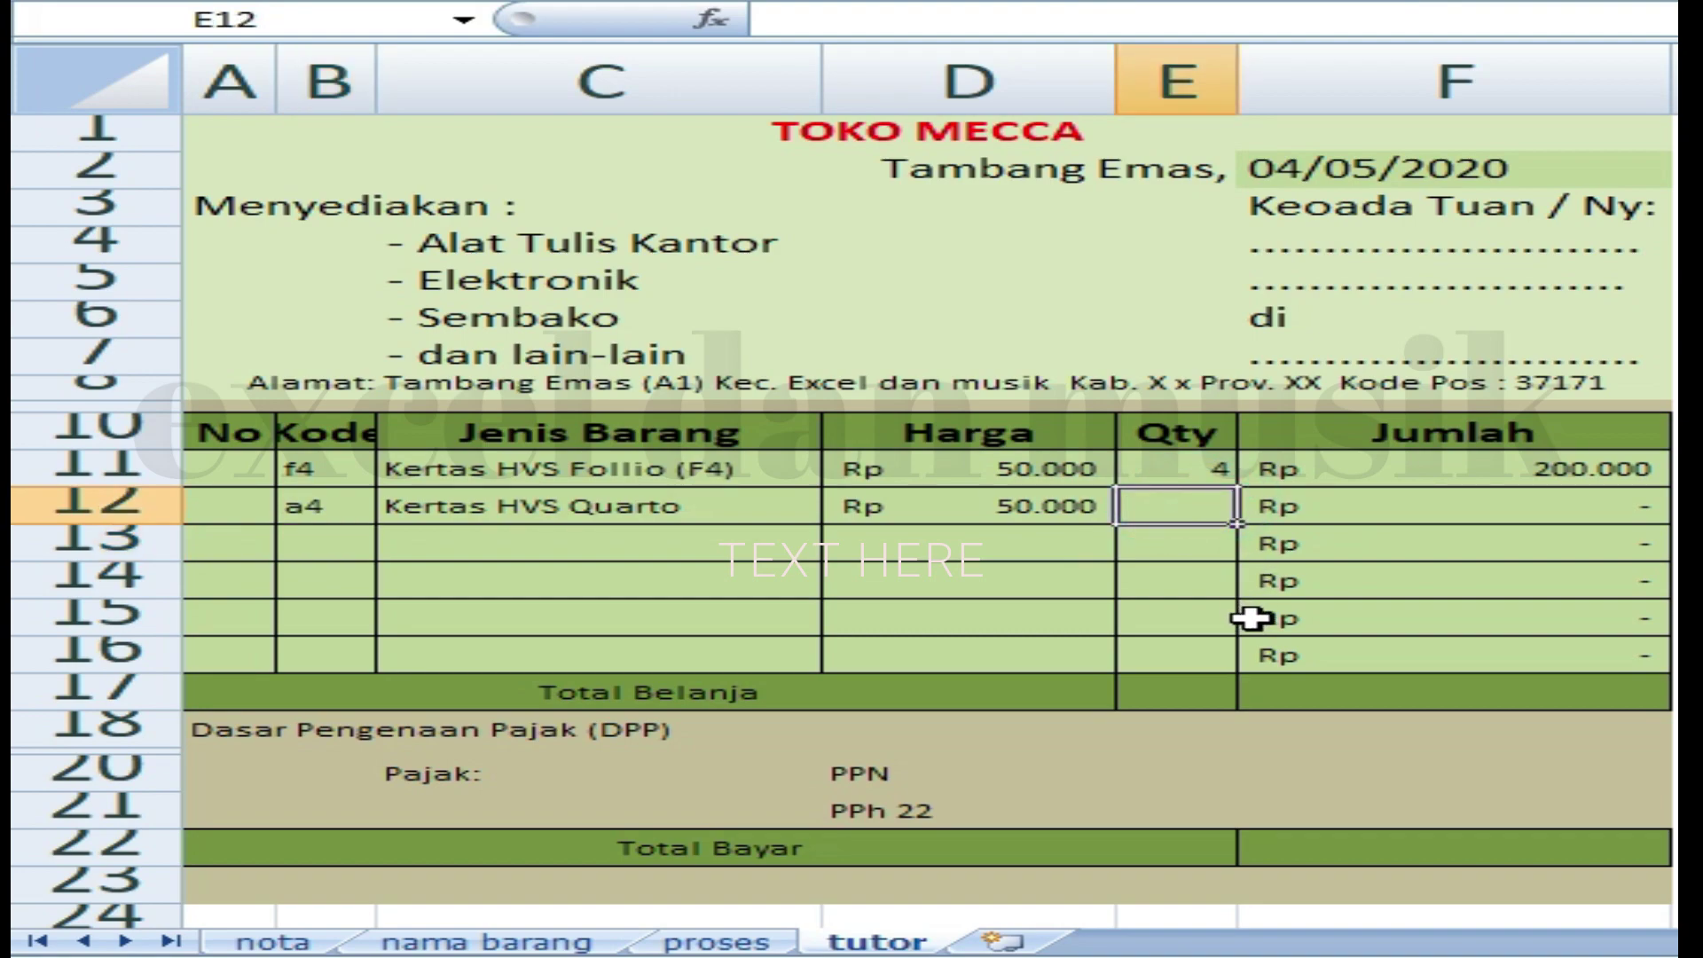
text(5)
key(Return)
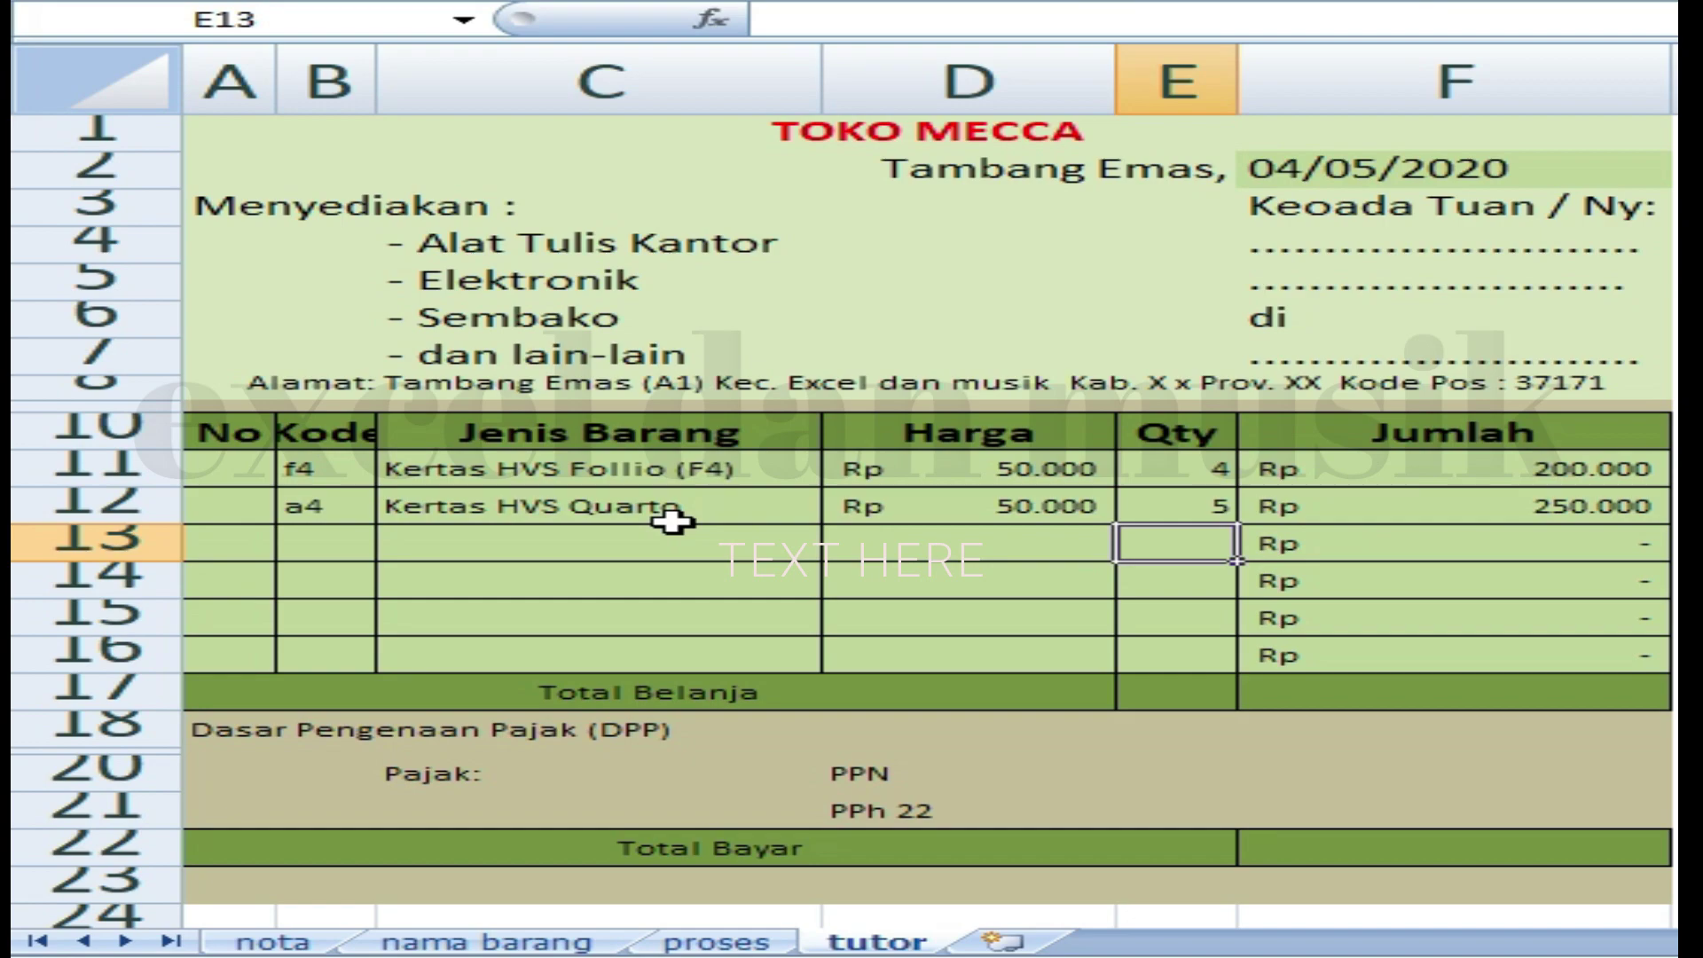
Total the Qty column in E17 of the Total Belanja row with =SUM(E11:E16).
scroll(1087, 578, down, 1)
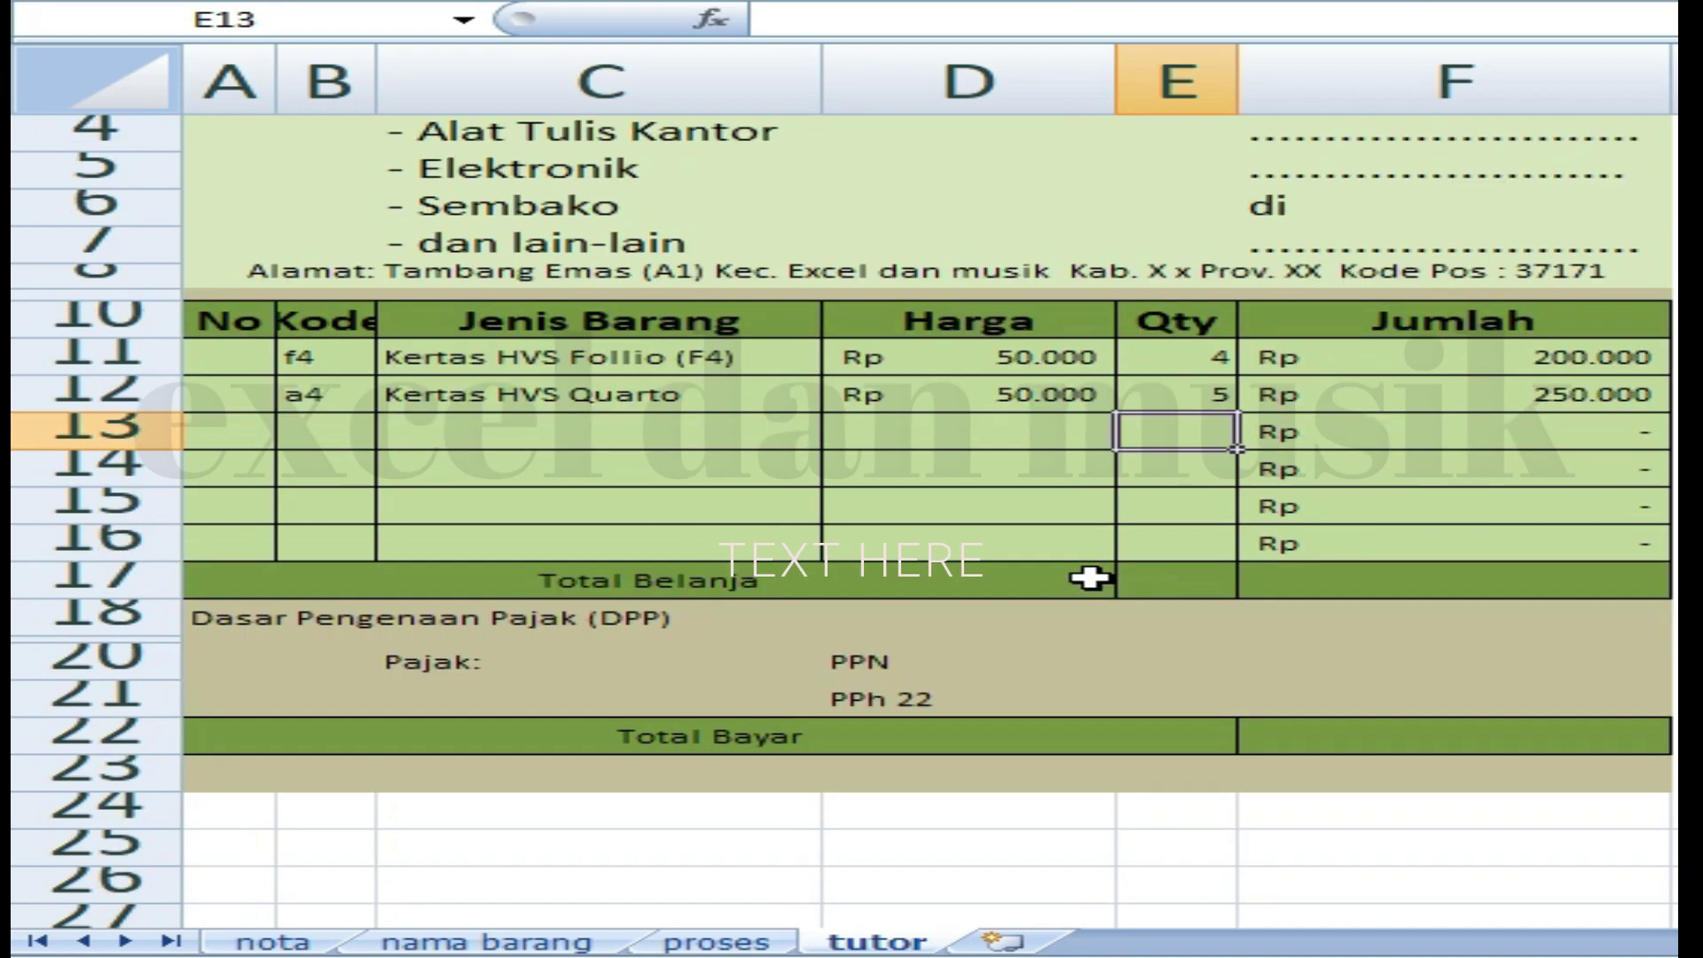
scroll(1073, 580, up, 1)
scroll(1072, 581, down, 1)
scroll(968, 698, up, 1)
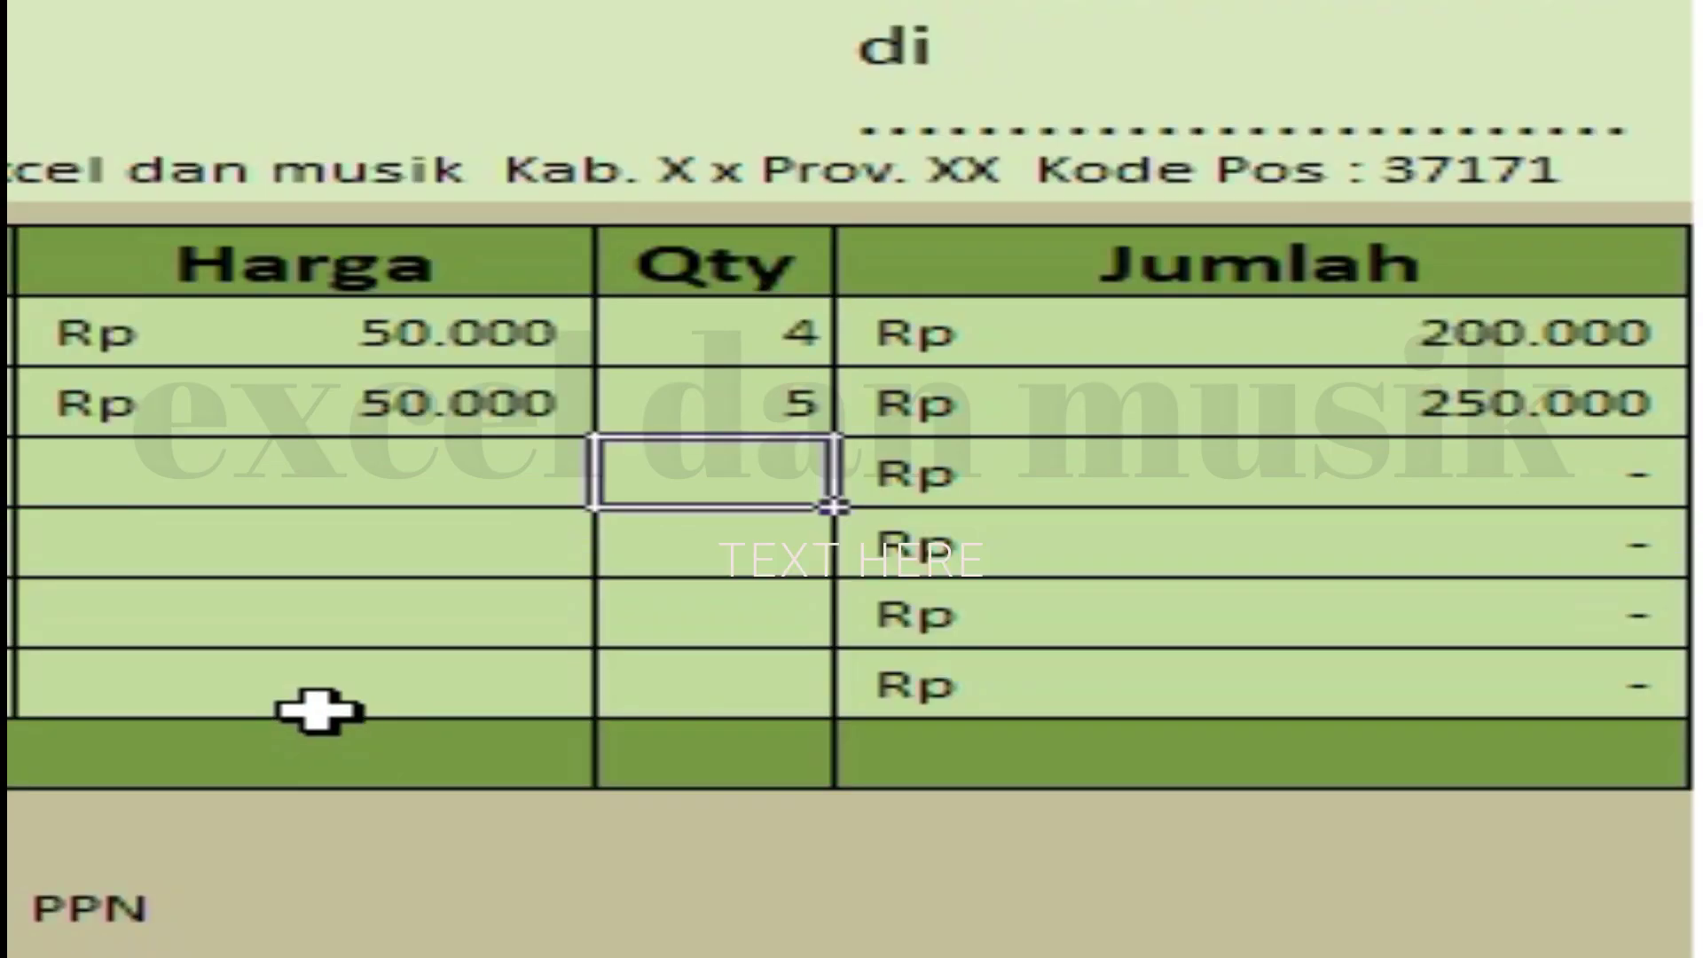
click(678, 755)
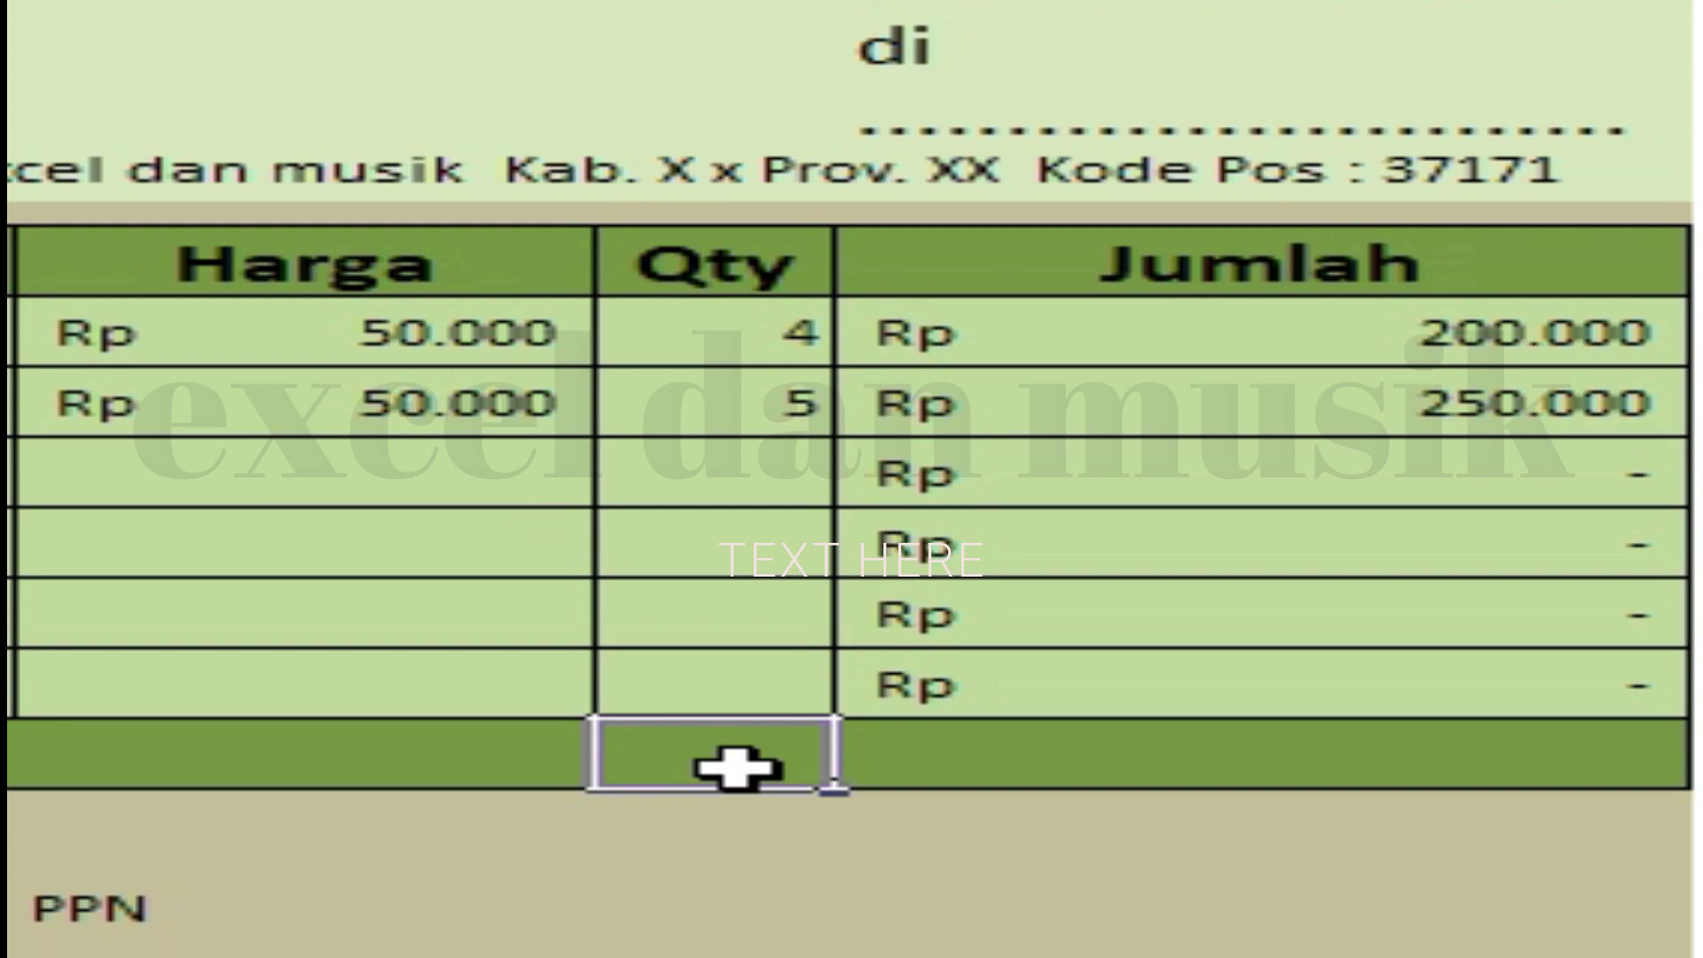
text(=sum)
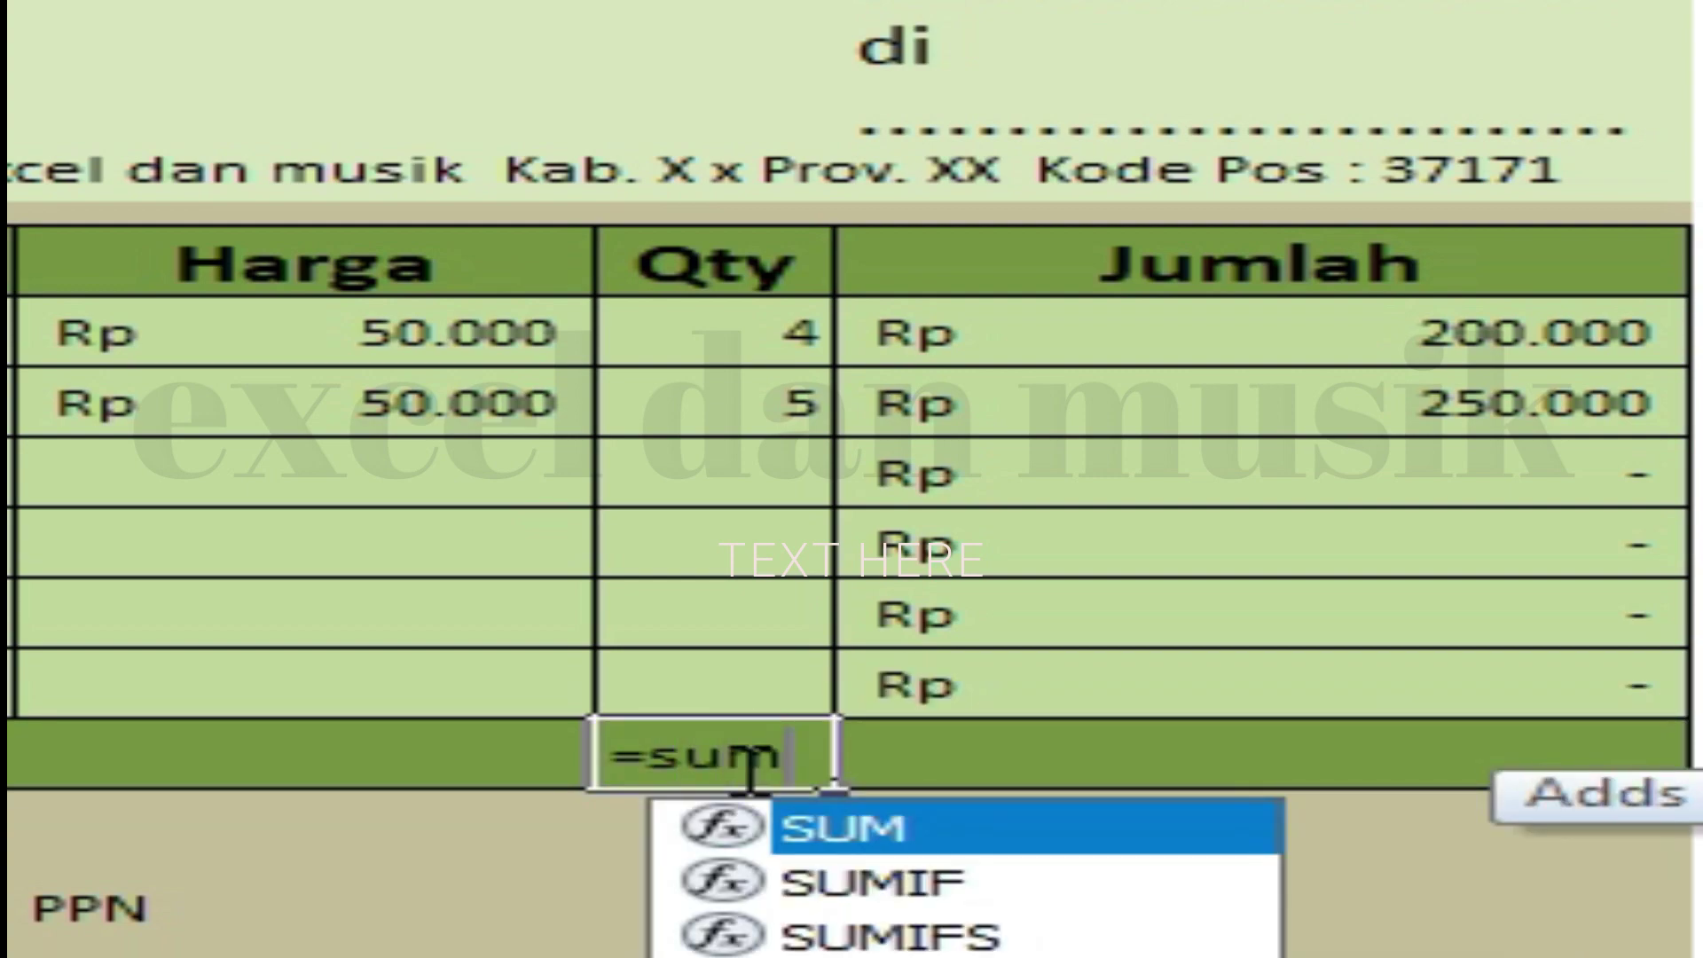
double_click(1011, 829)
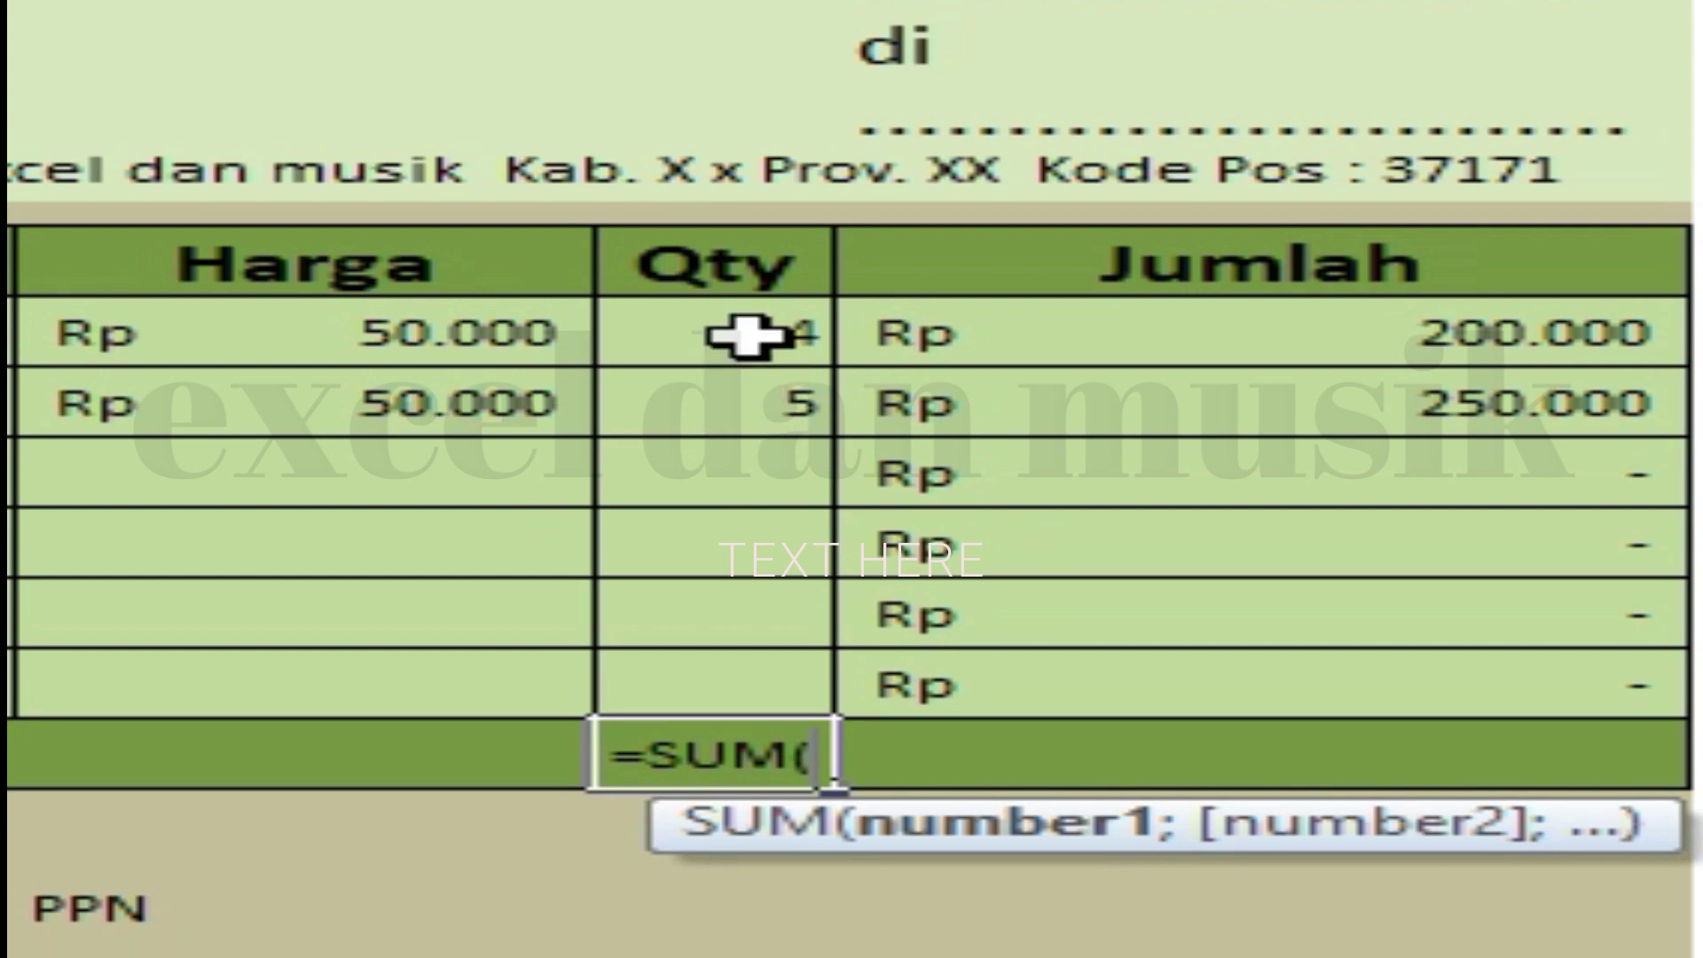
drag(748, 335, 760, 711)
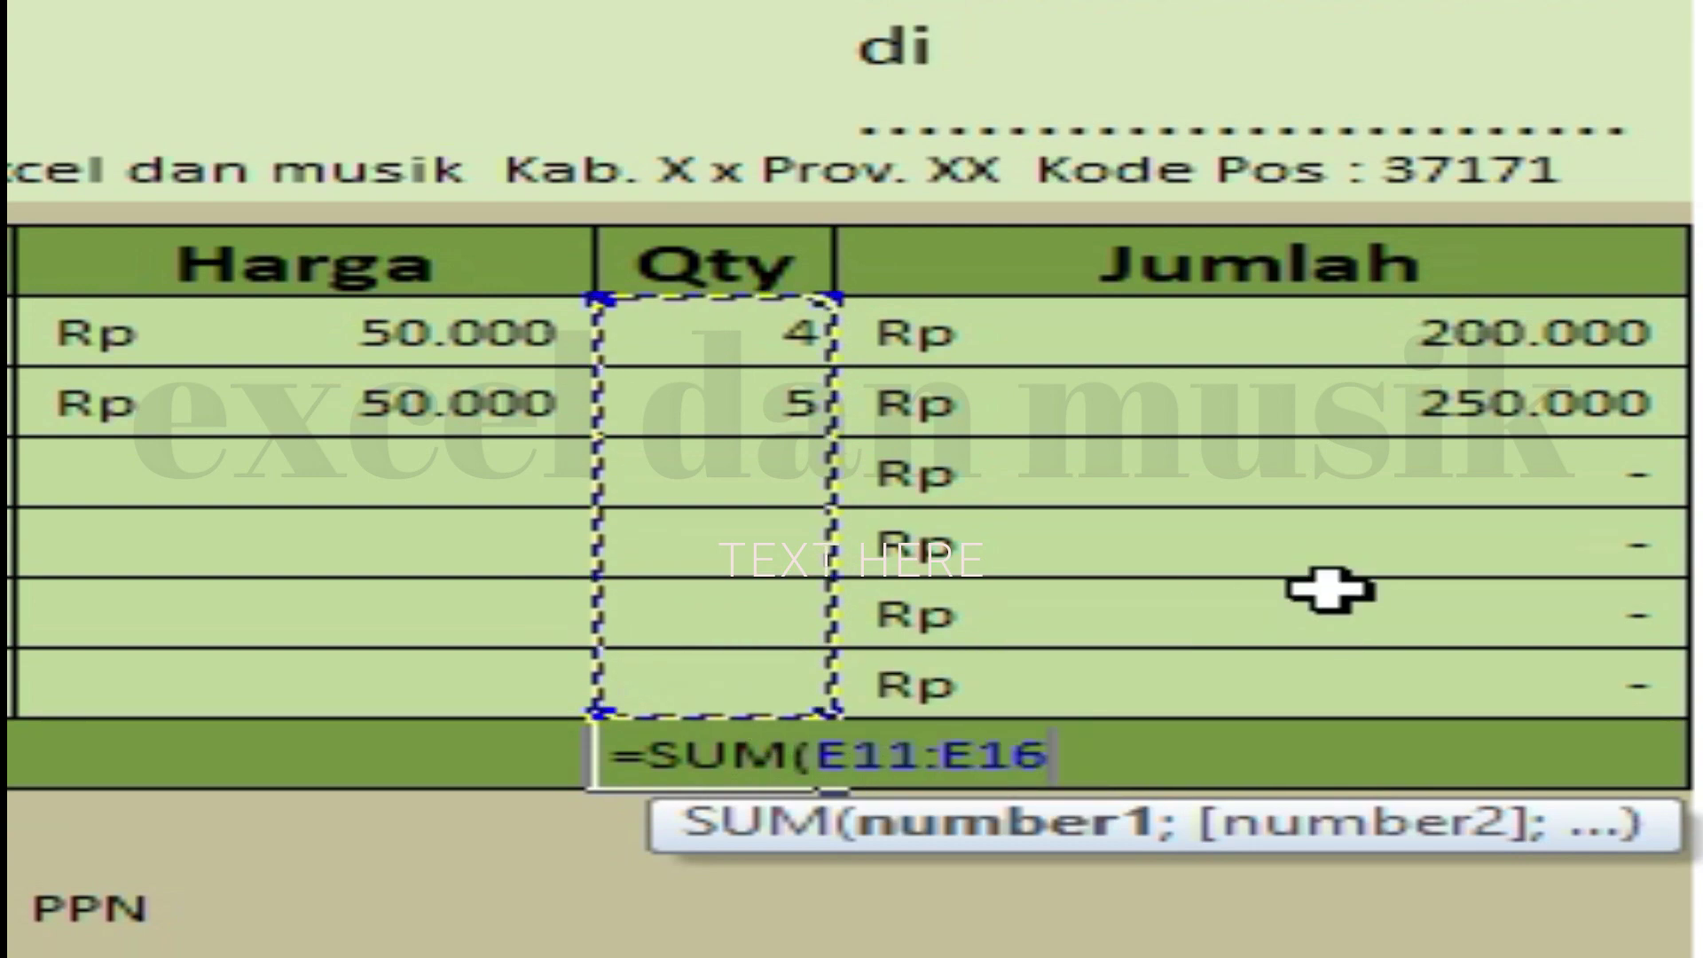
text())
key(Return)
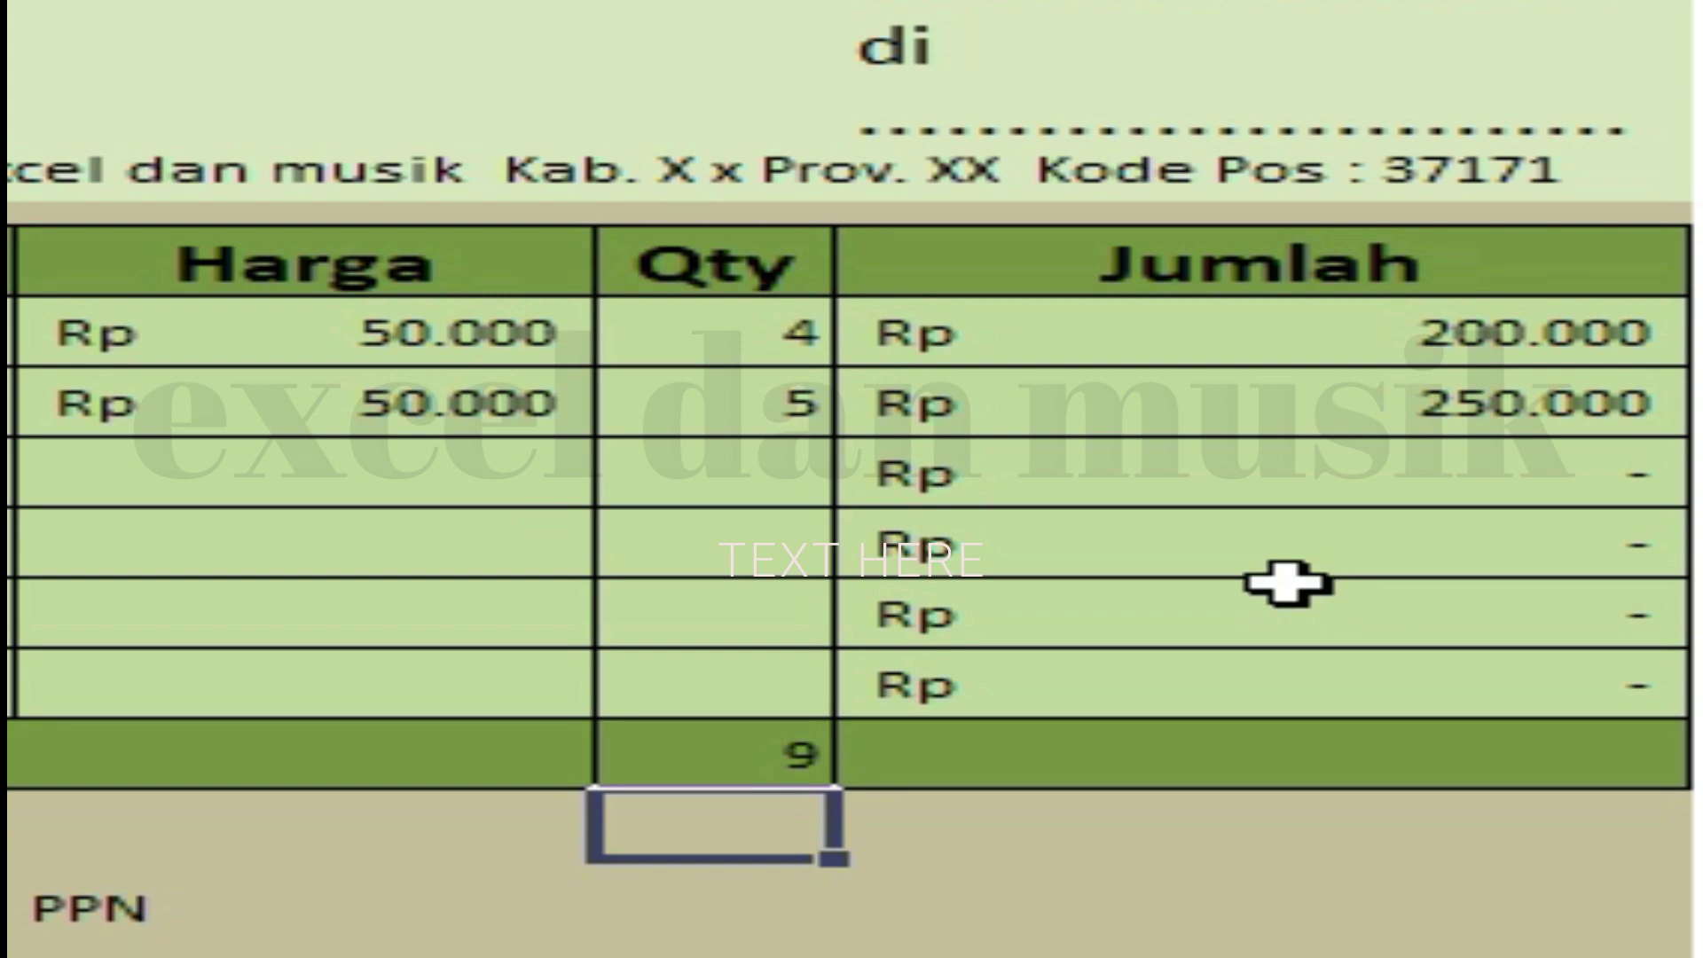
Total the Jumlah column in F17 of the Total Belanja row with =SUM(F11:F16).
click(1328, 761)
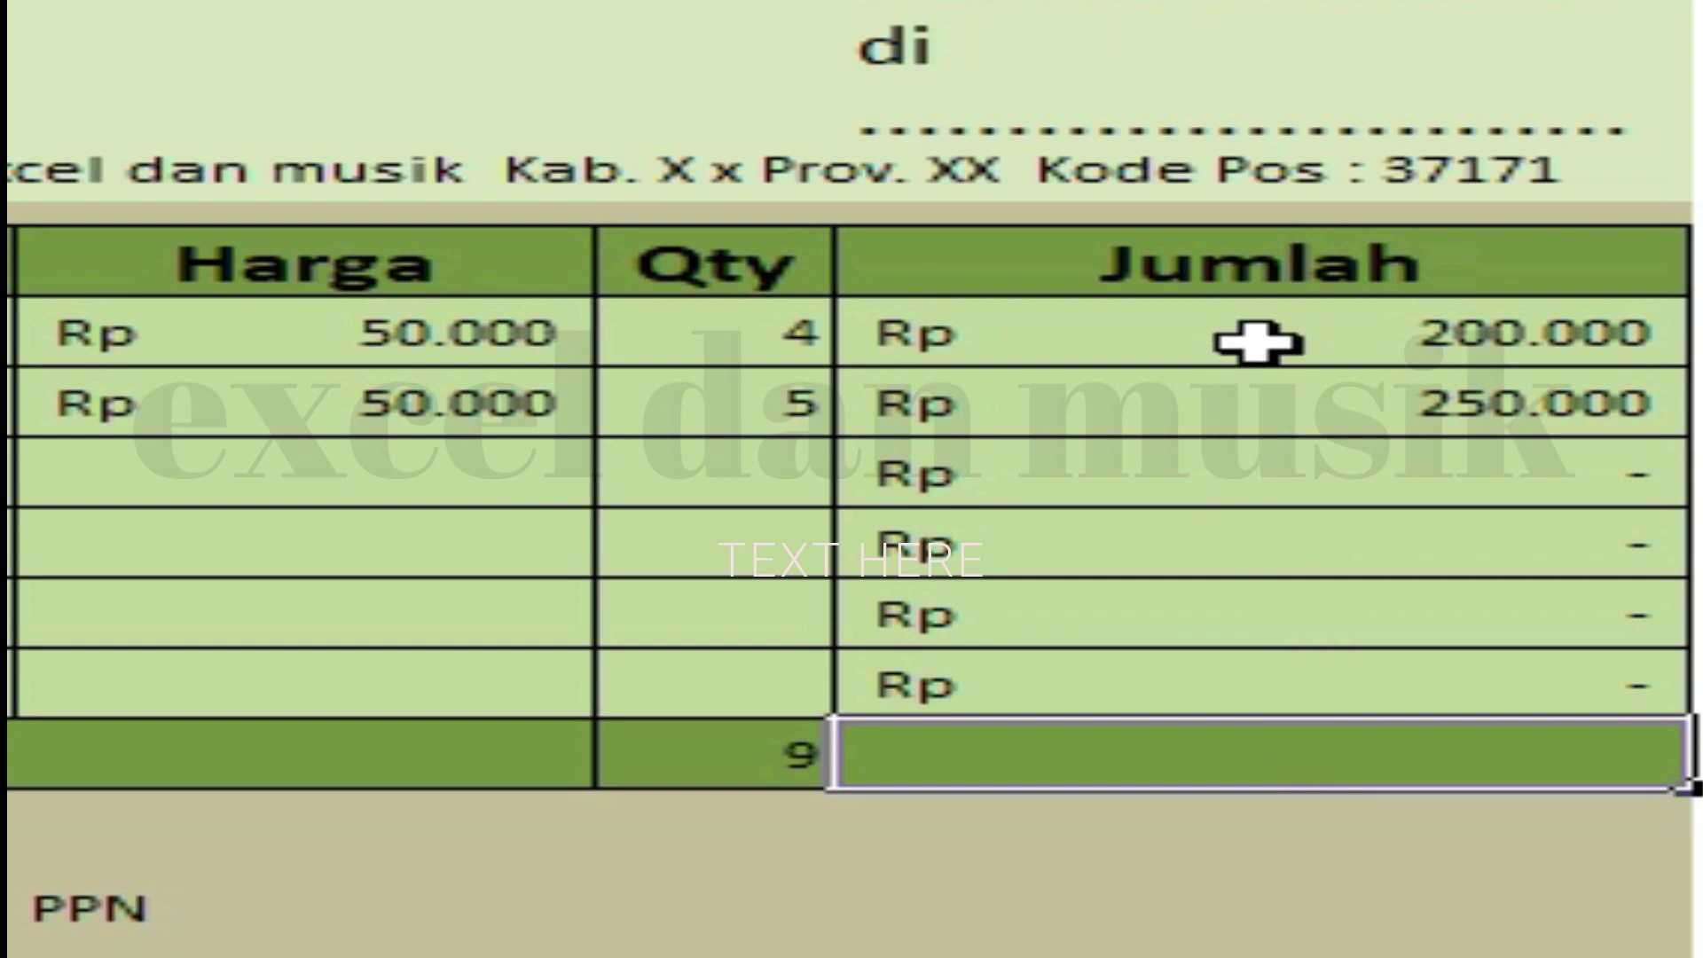
text(=sum)
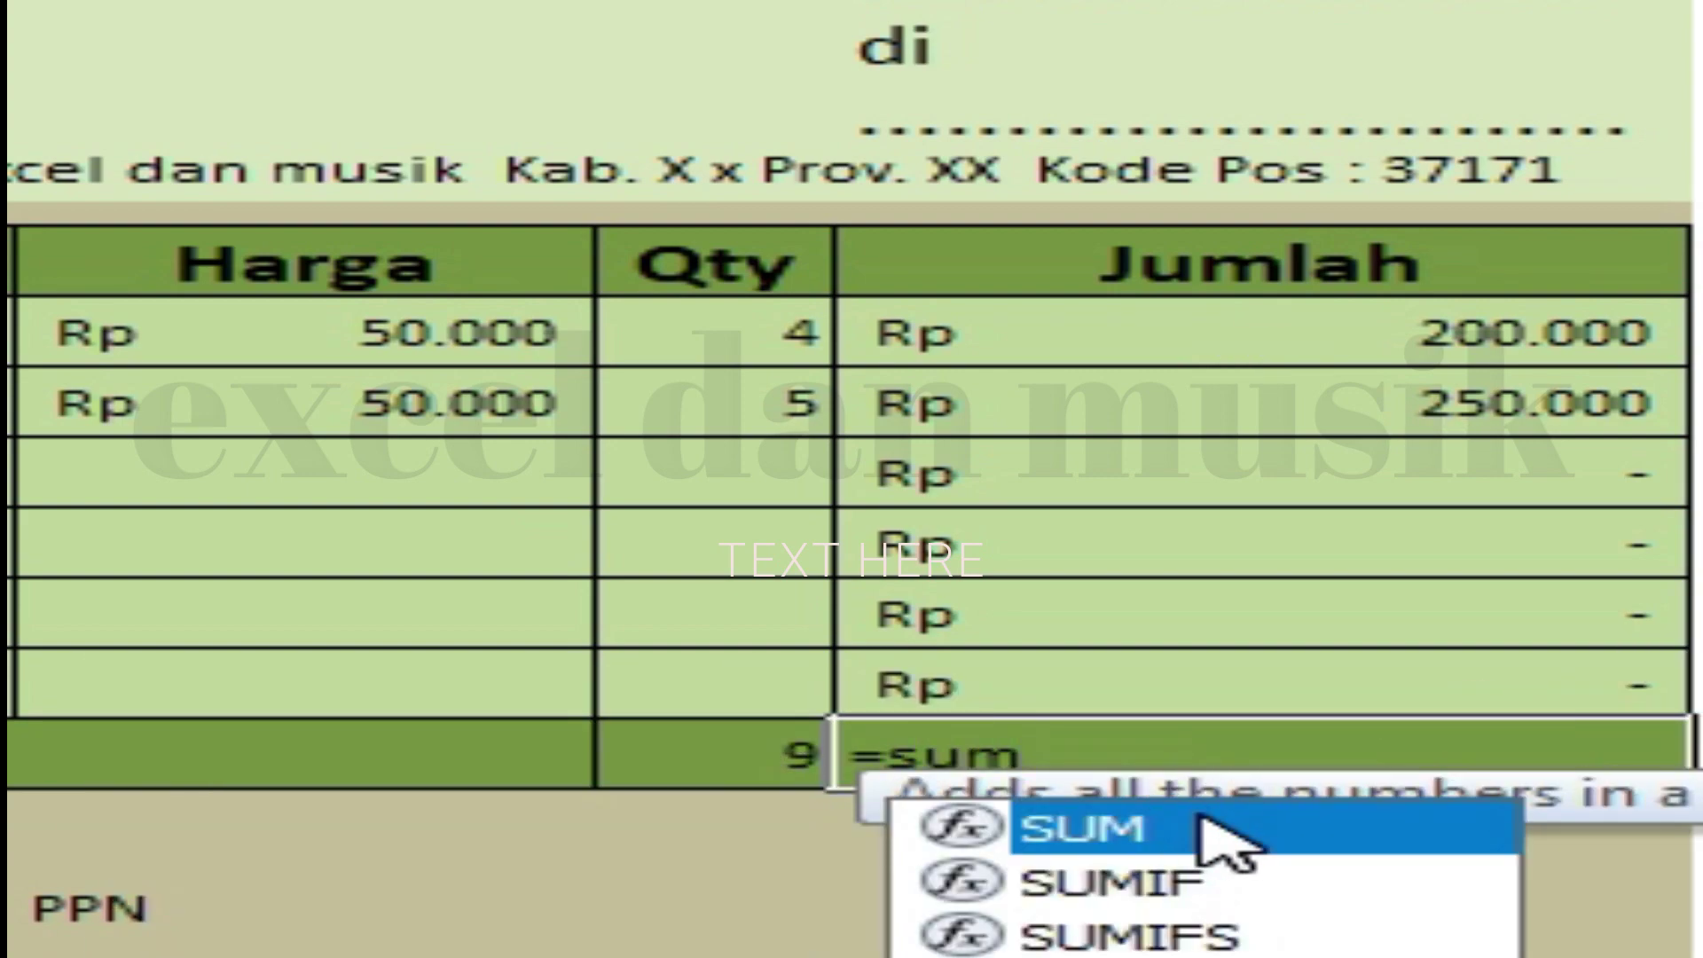
double_click(1224, 829)
drag(1418, 334, 1450, 683)
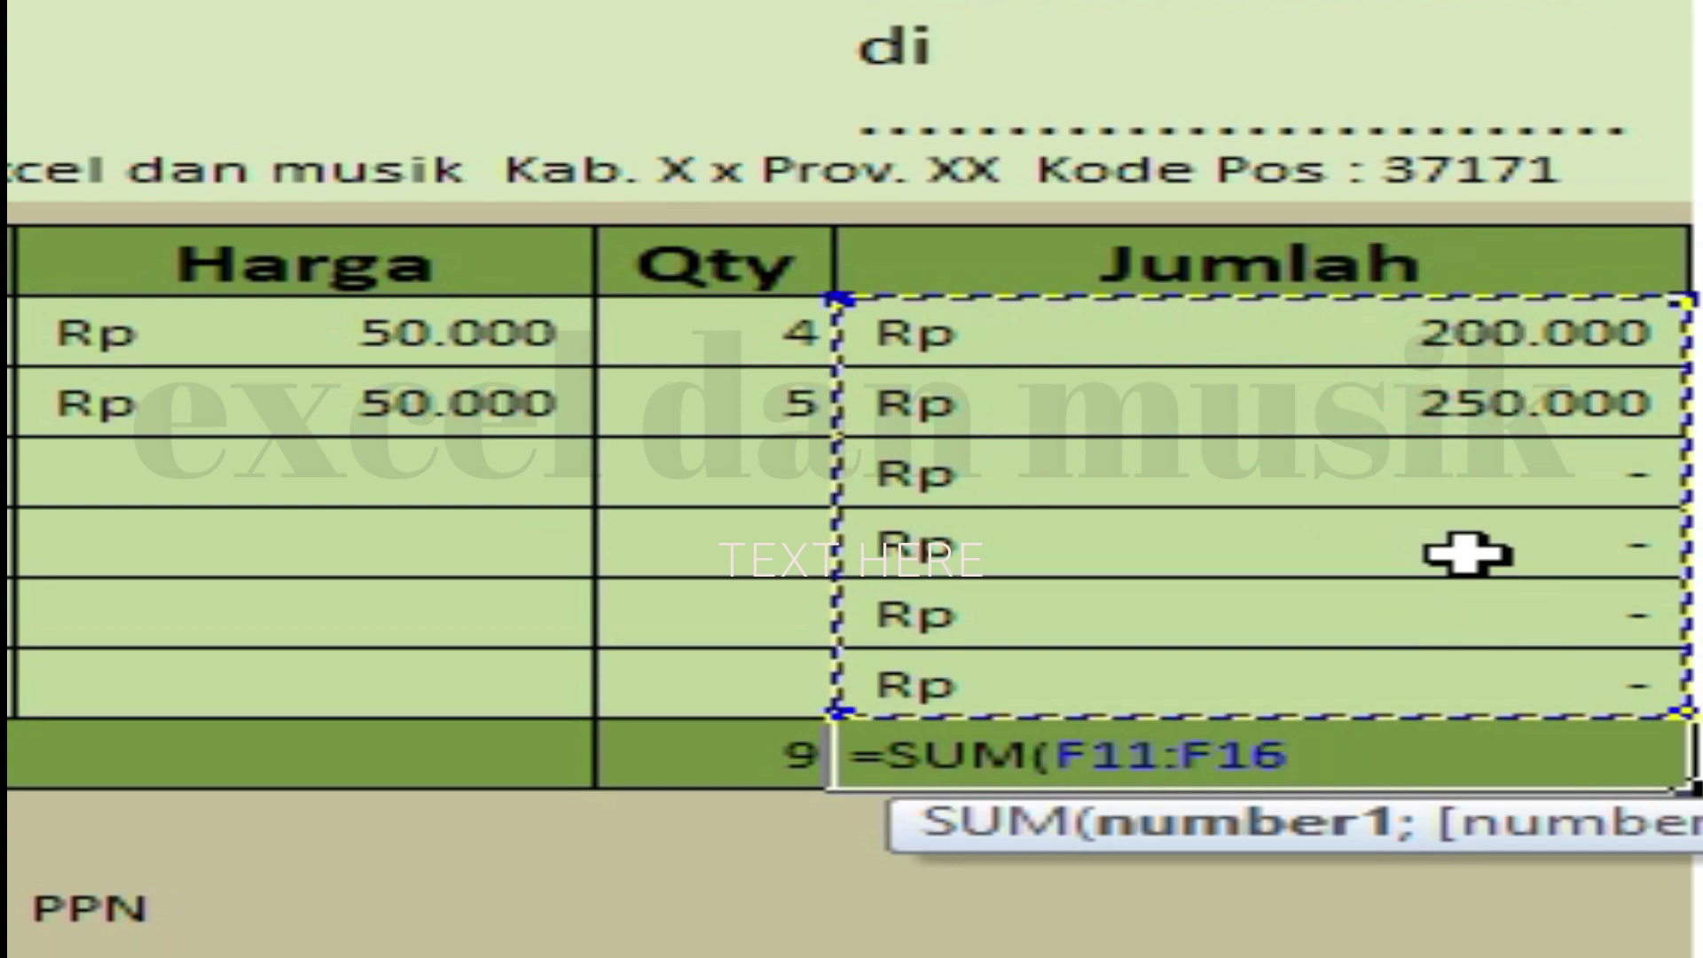
text())
key(Return)
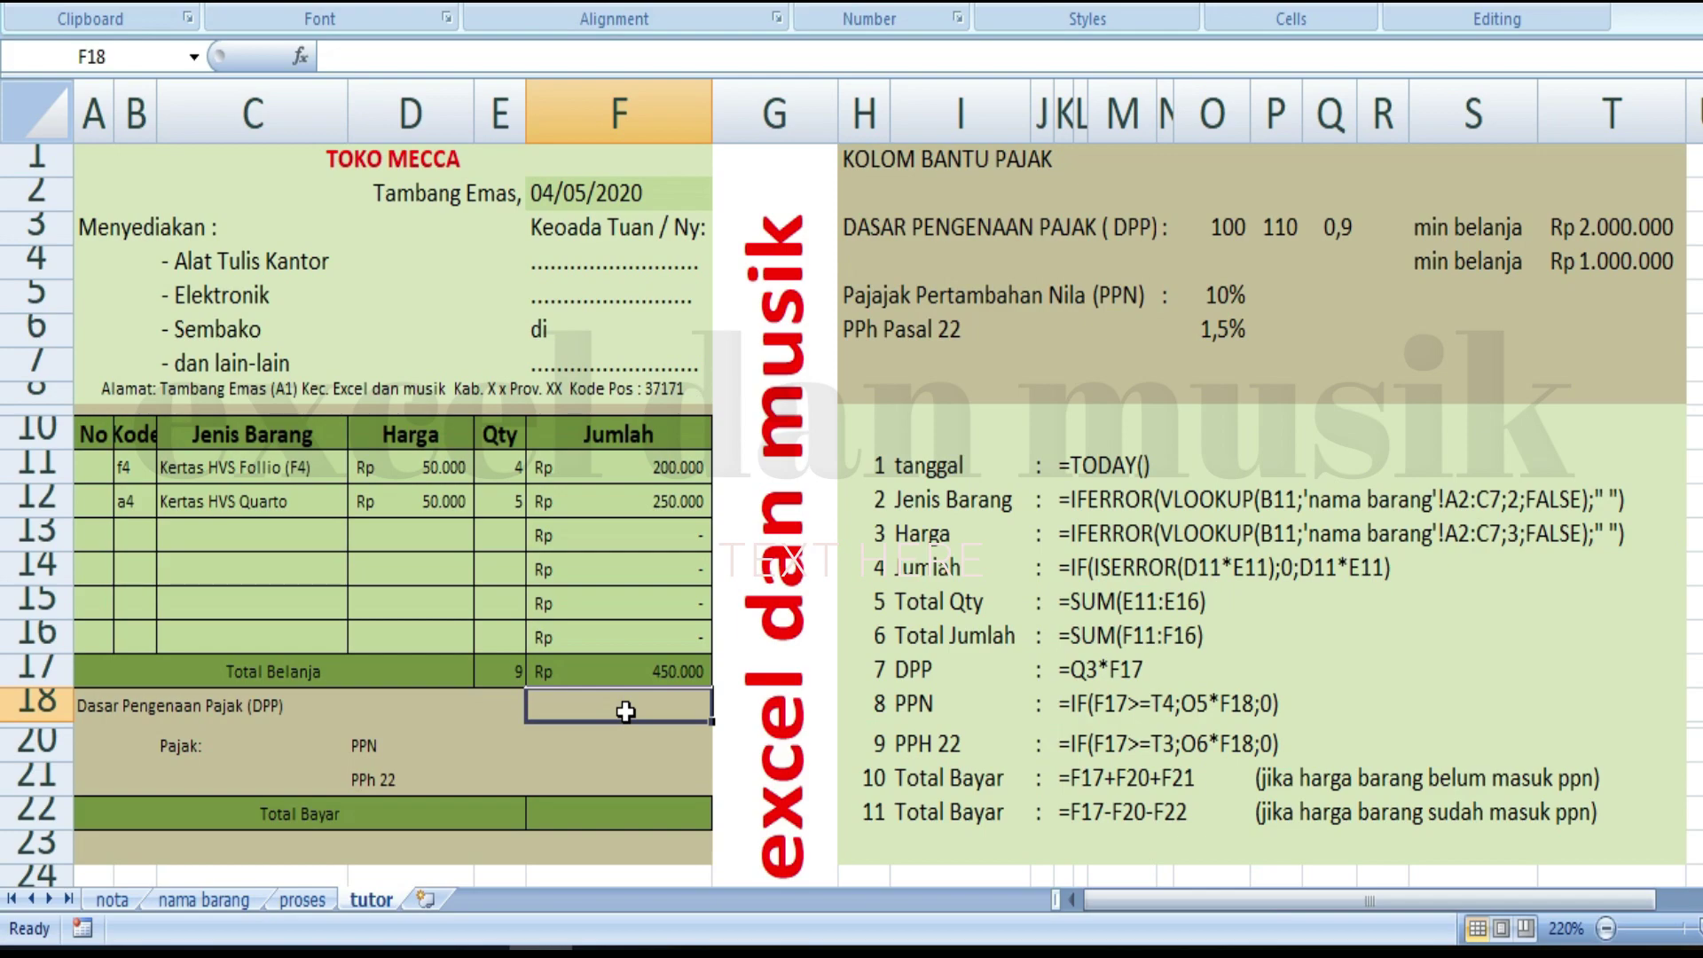
Calculate the Dasar Pengenaan Pajak (DPP) in F18 with =Q3*F17, and check the formula in the cell.
text(=)
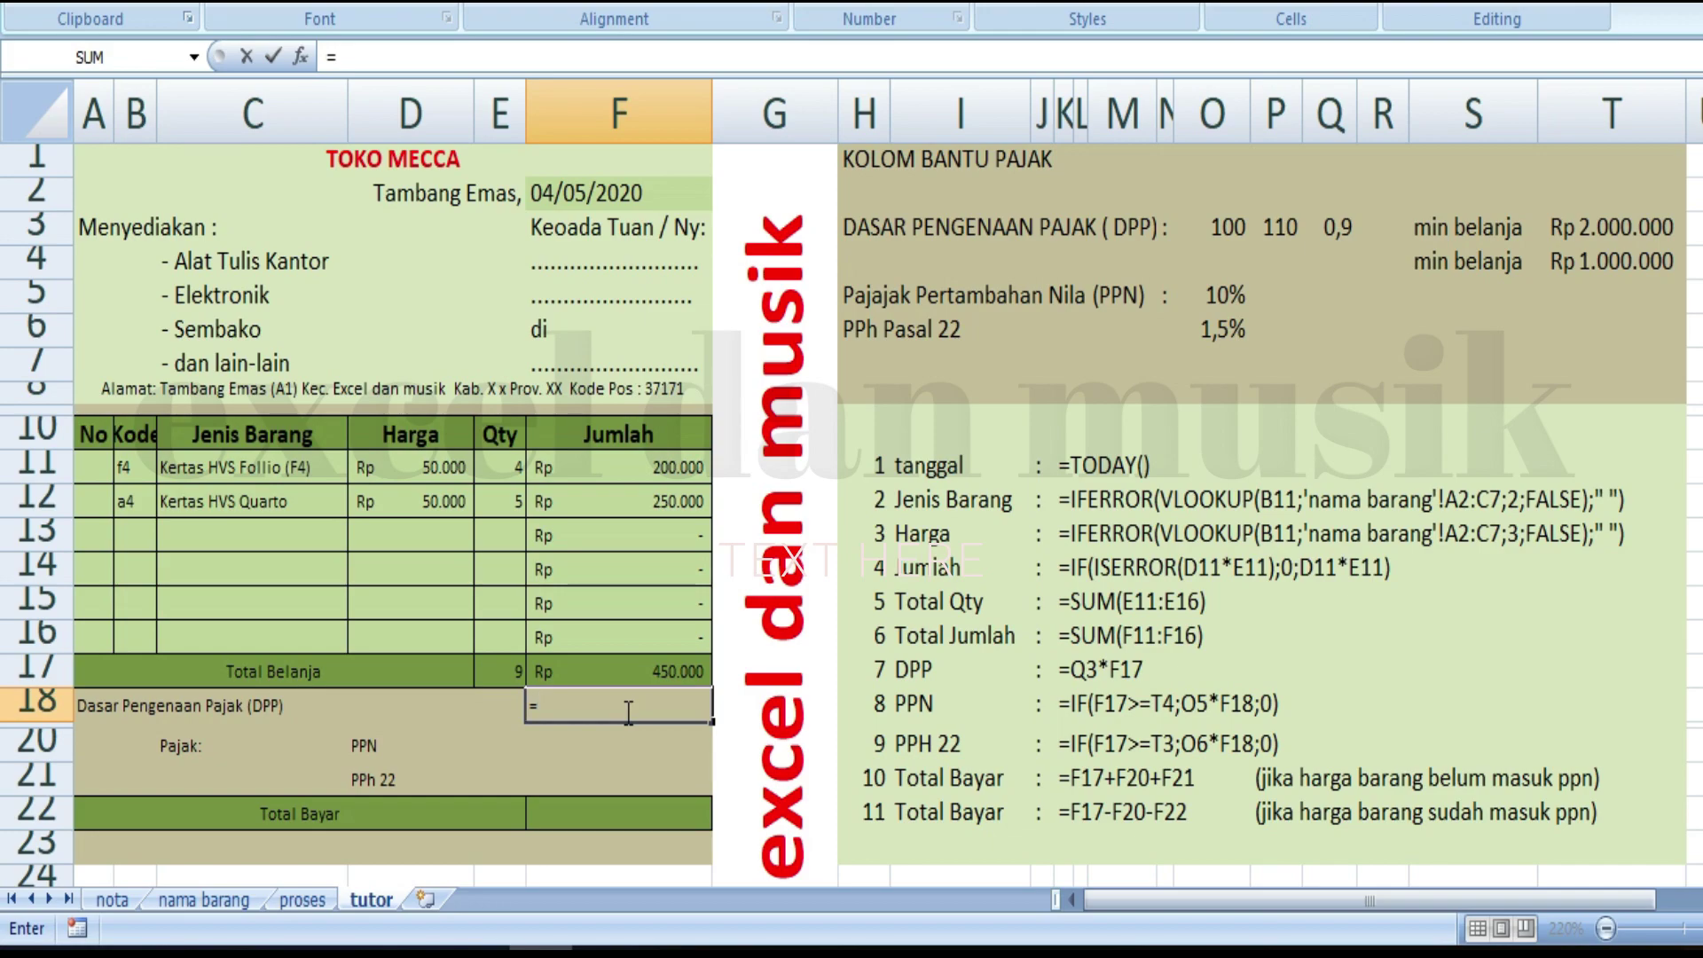
click(1336, 221)
text(*)
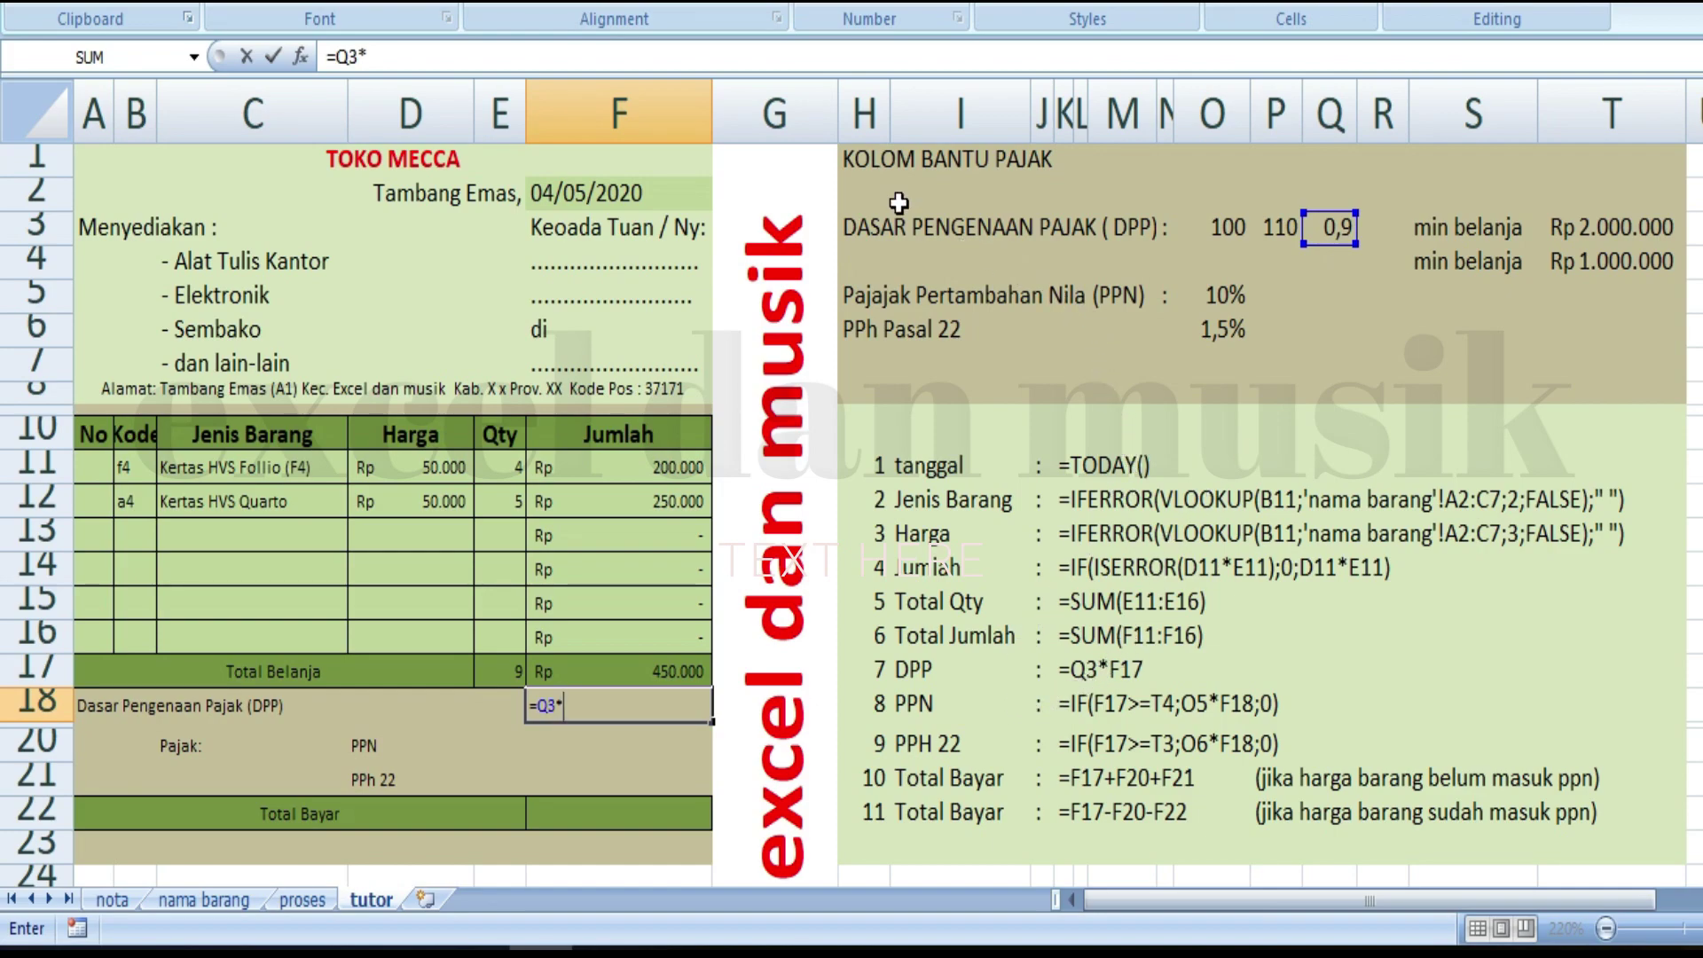
click(629, 676)
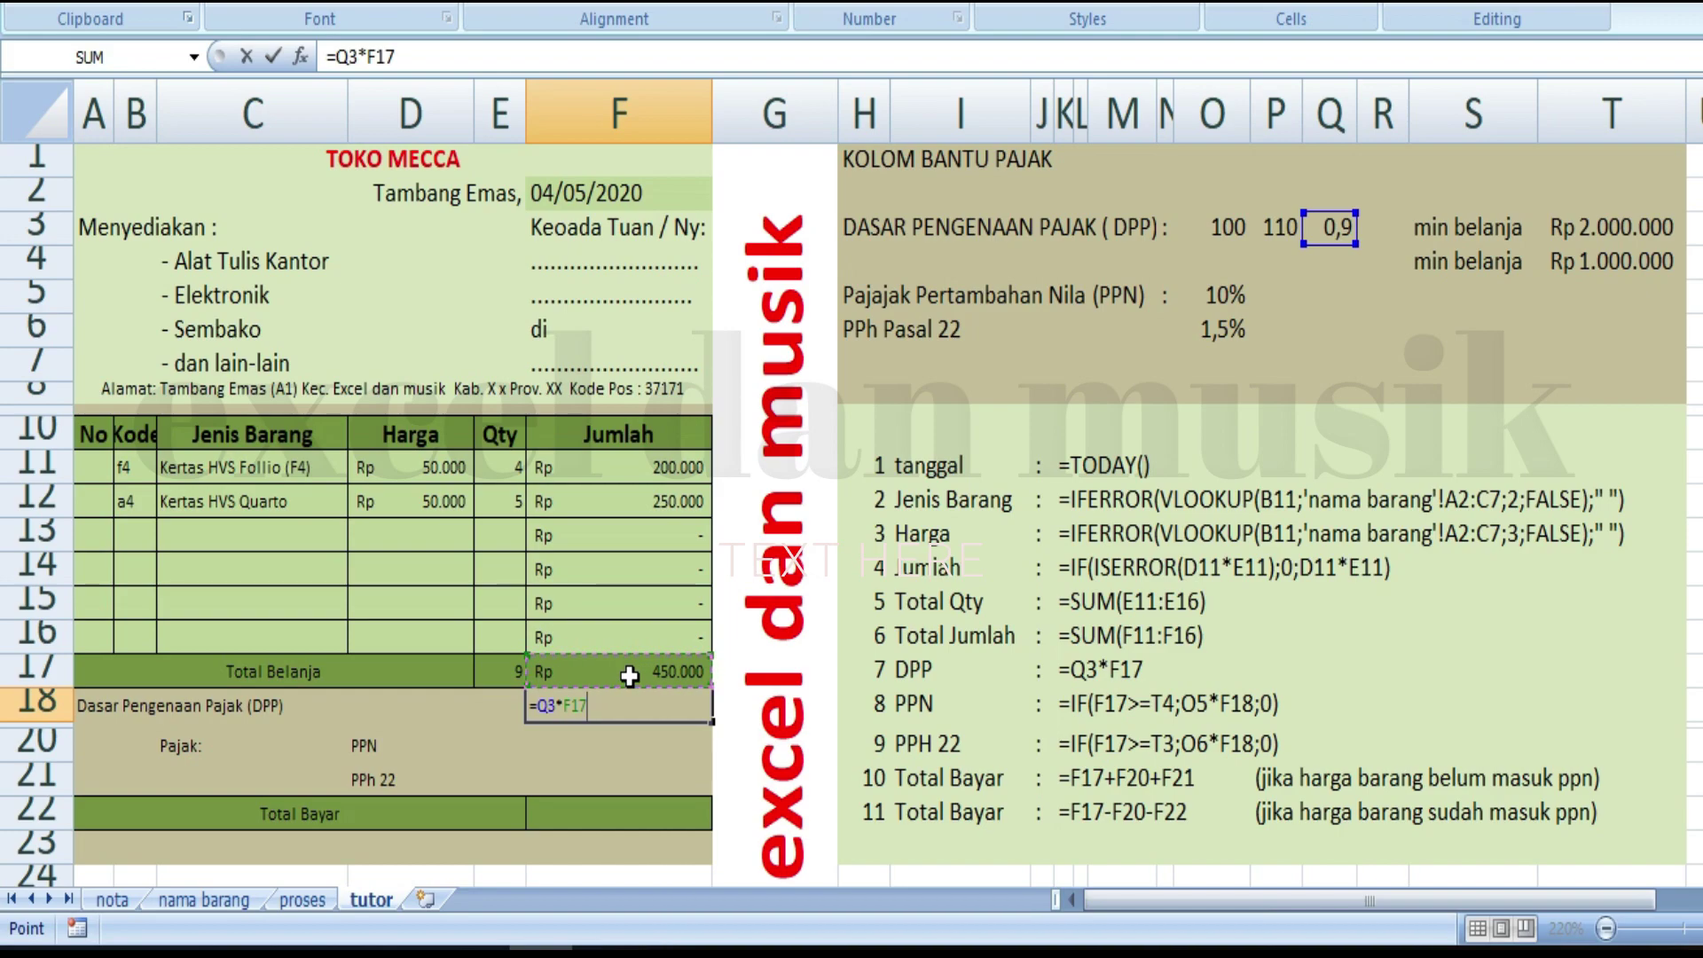
key(Return)
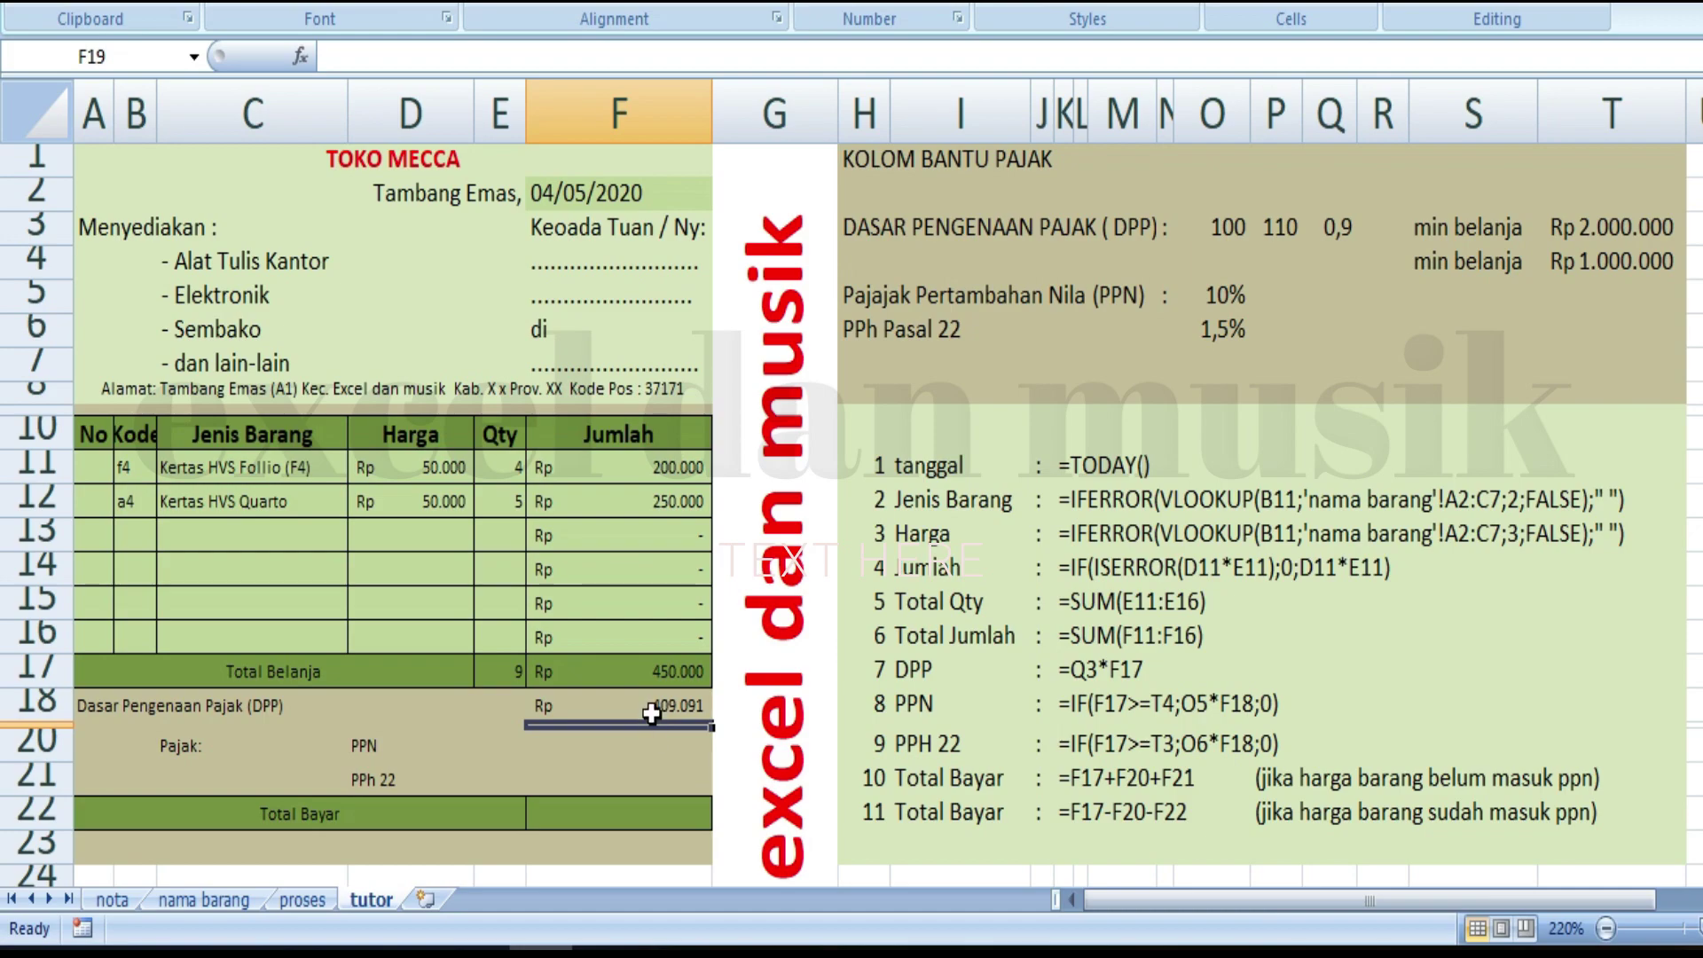
click(659, 705)
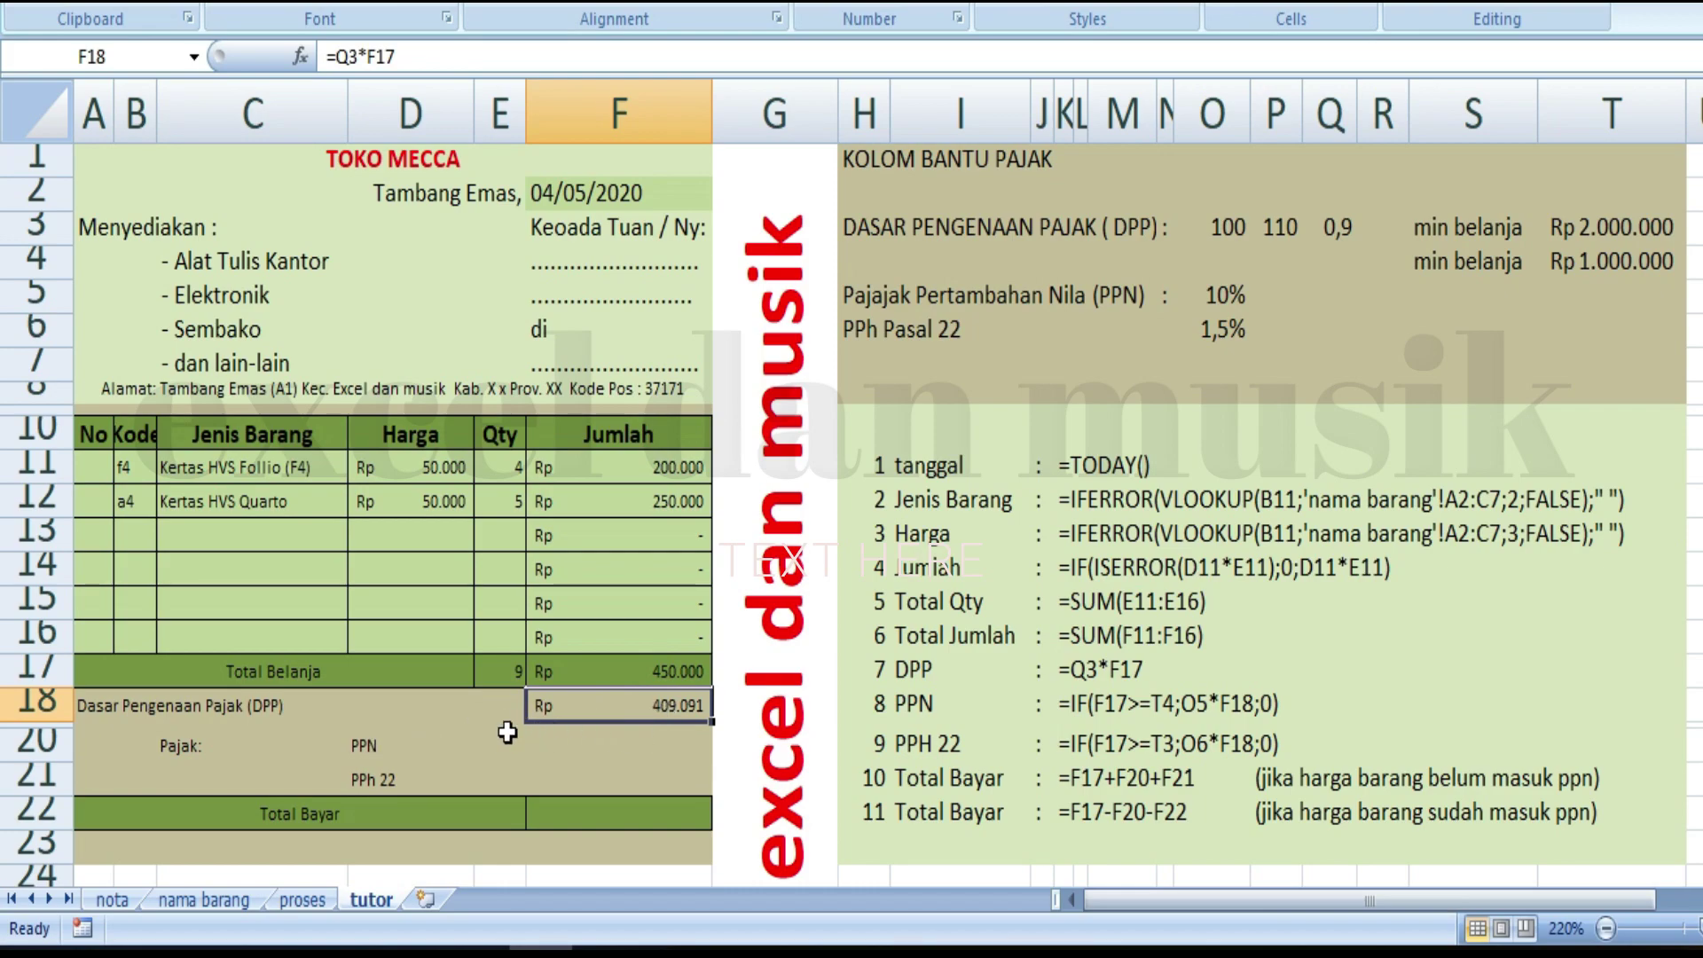
Start an IF formula for PPN in F20 with the logical test F17>=T4.
click(583, 750)
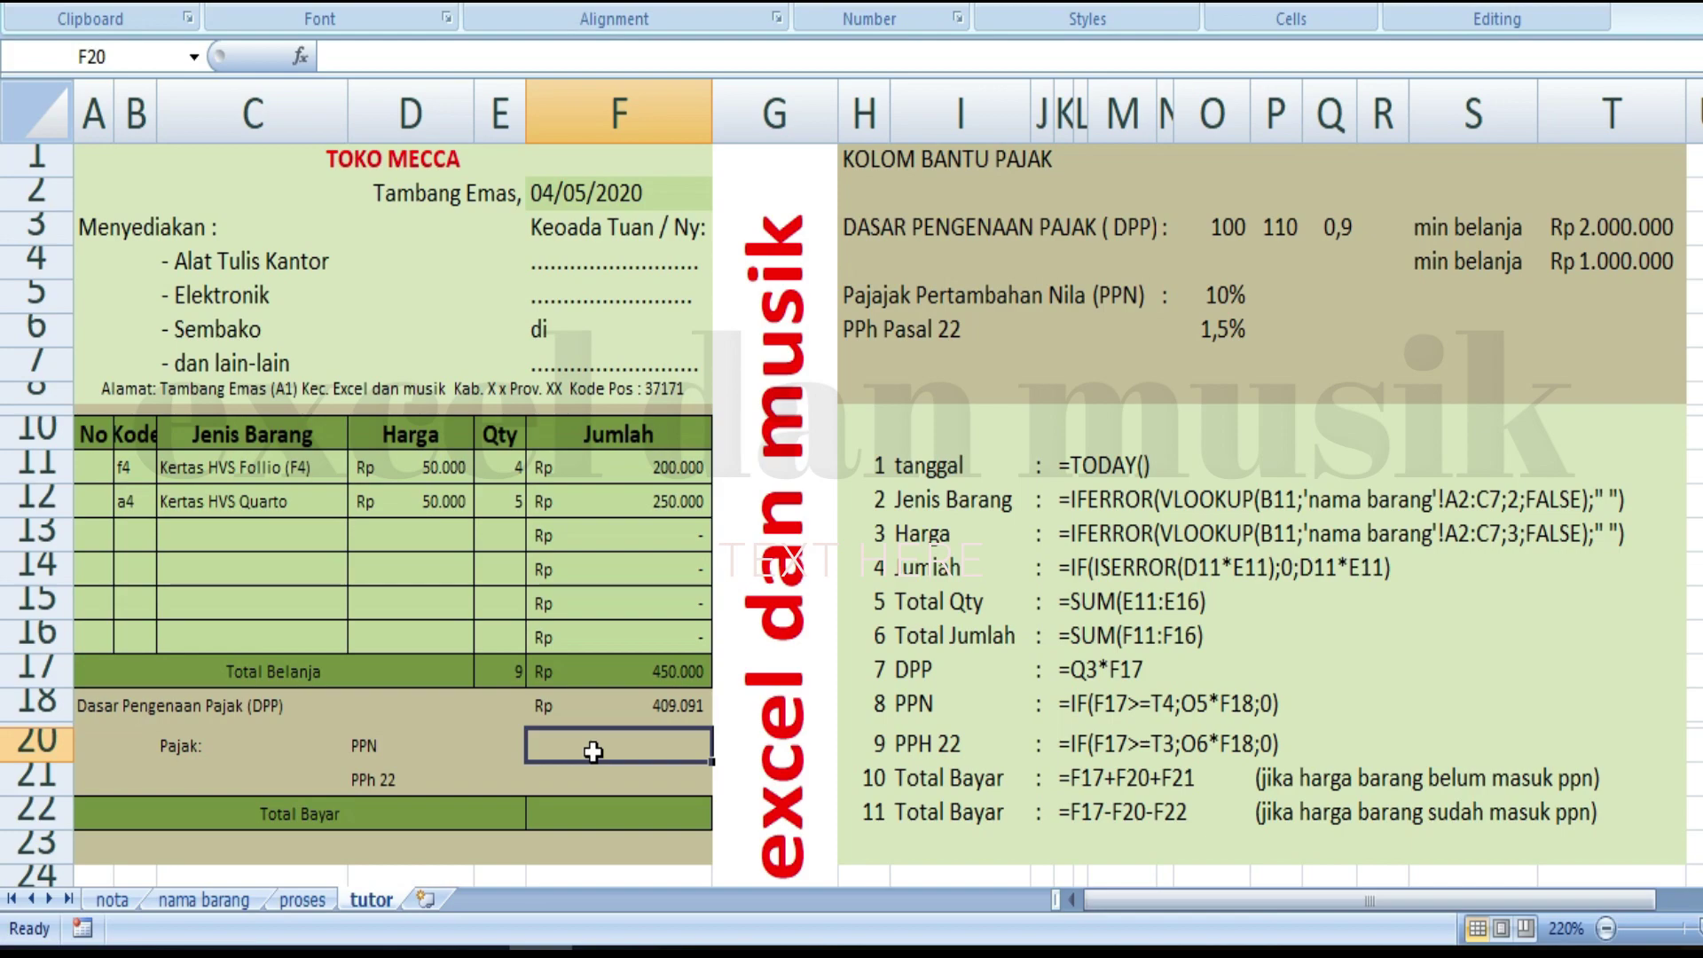
text(=)
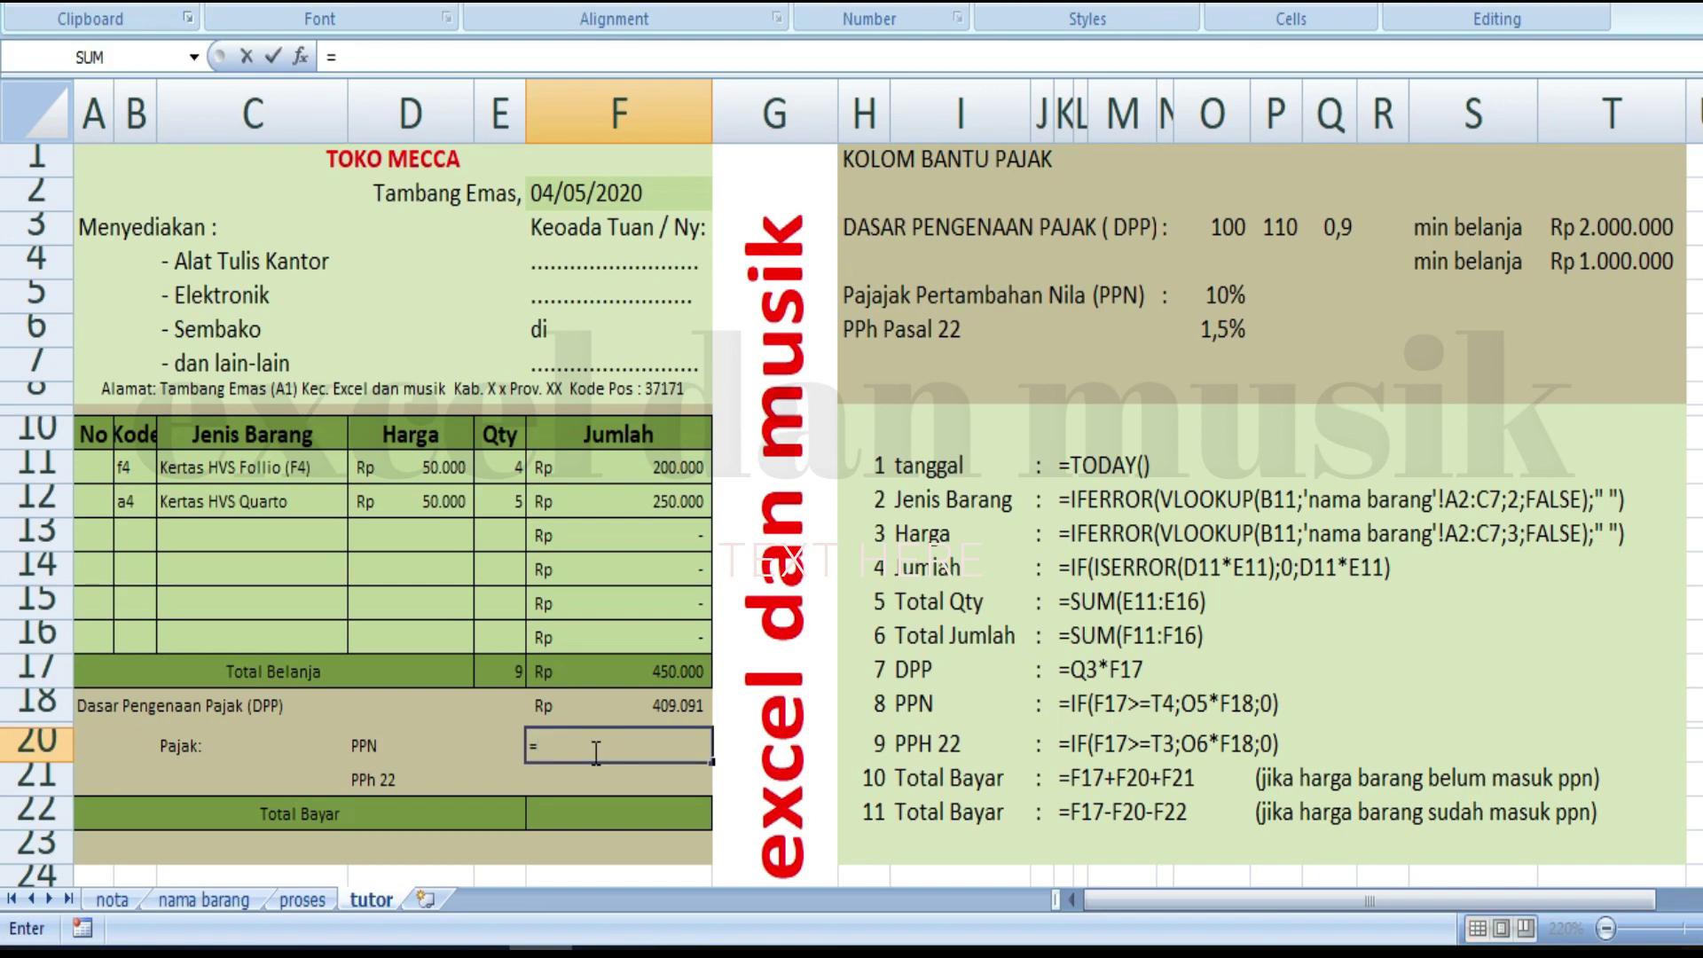
text(if)
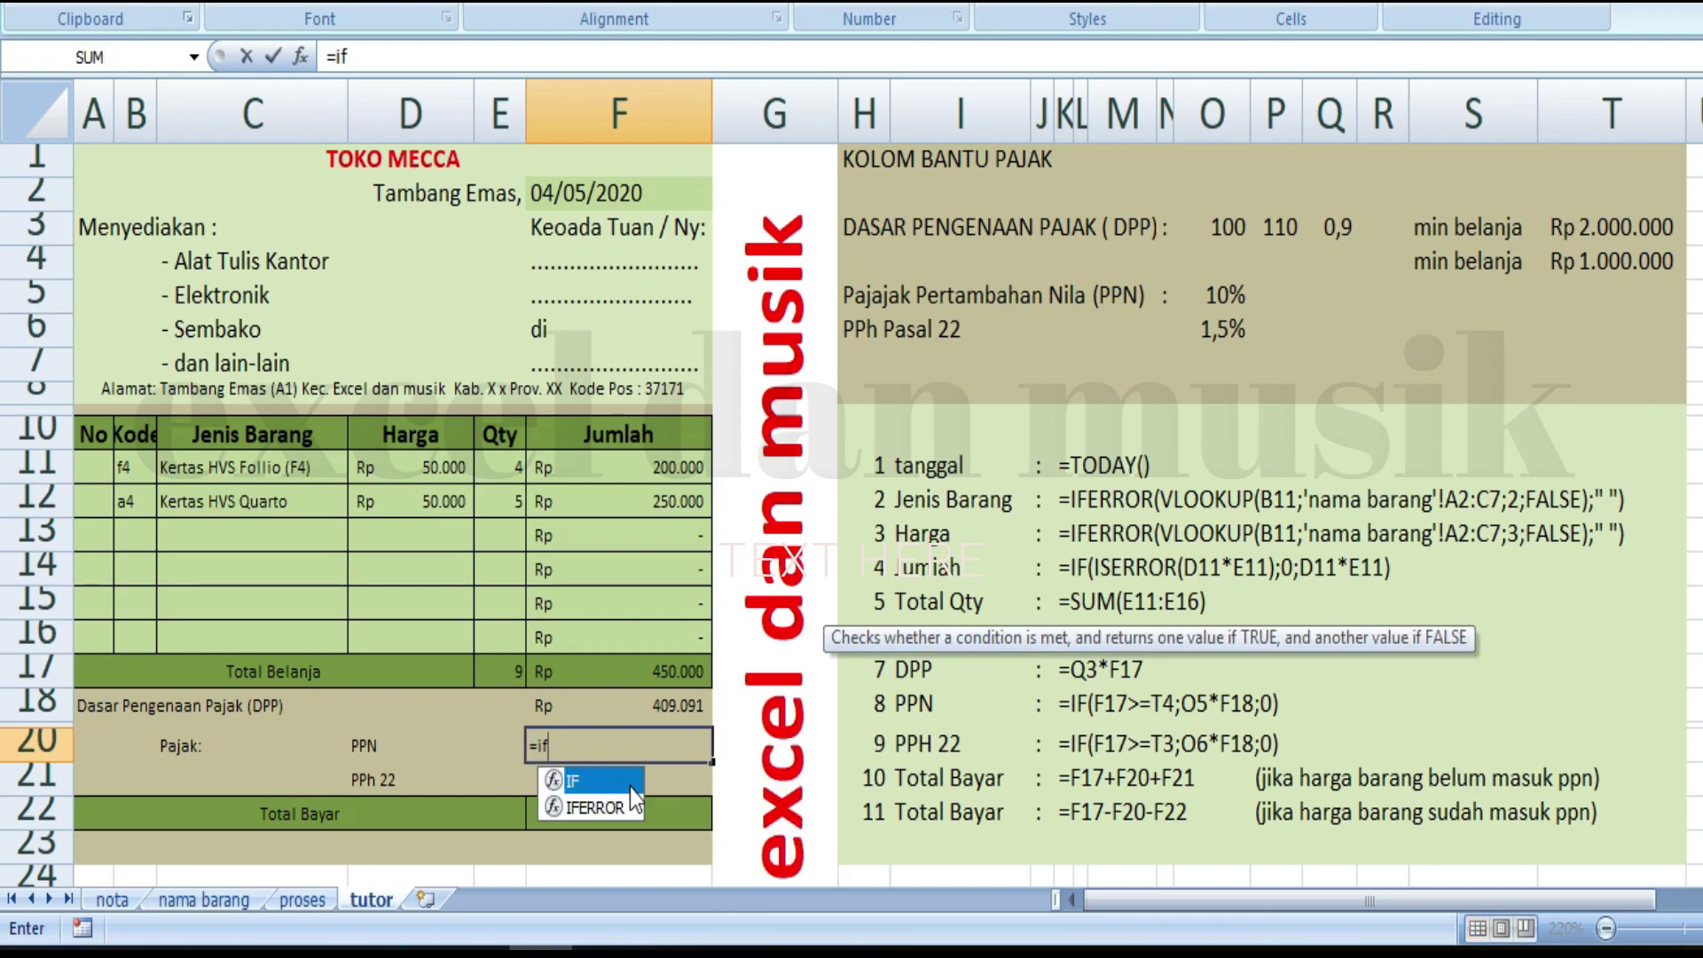
double_click(630, 785)
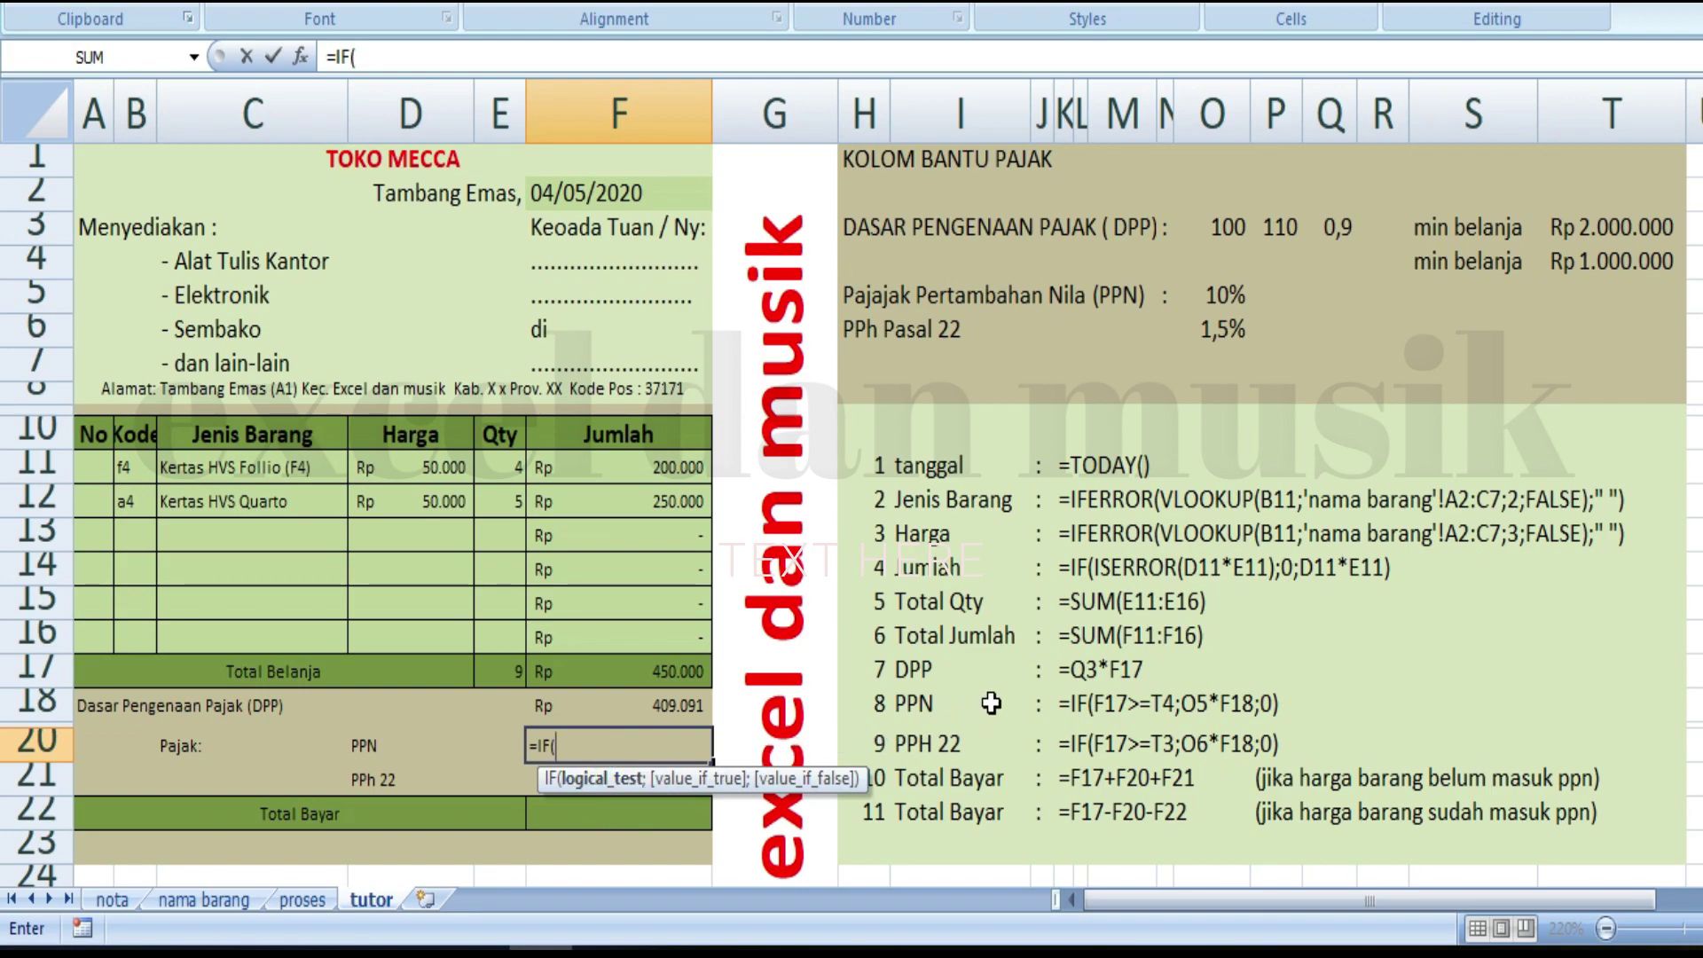
click(670, 676)
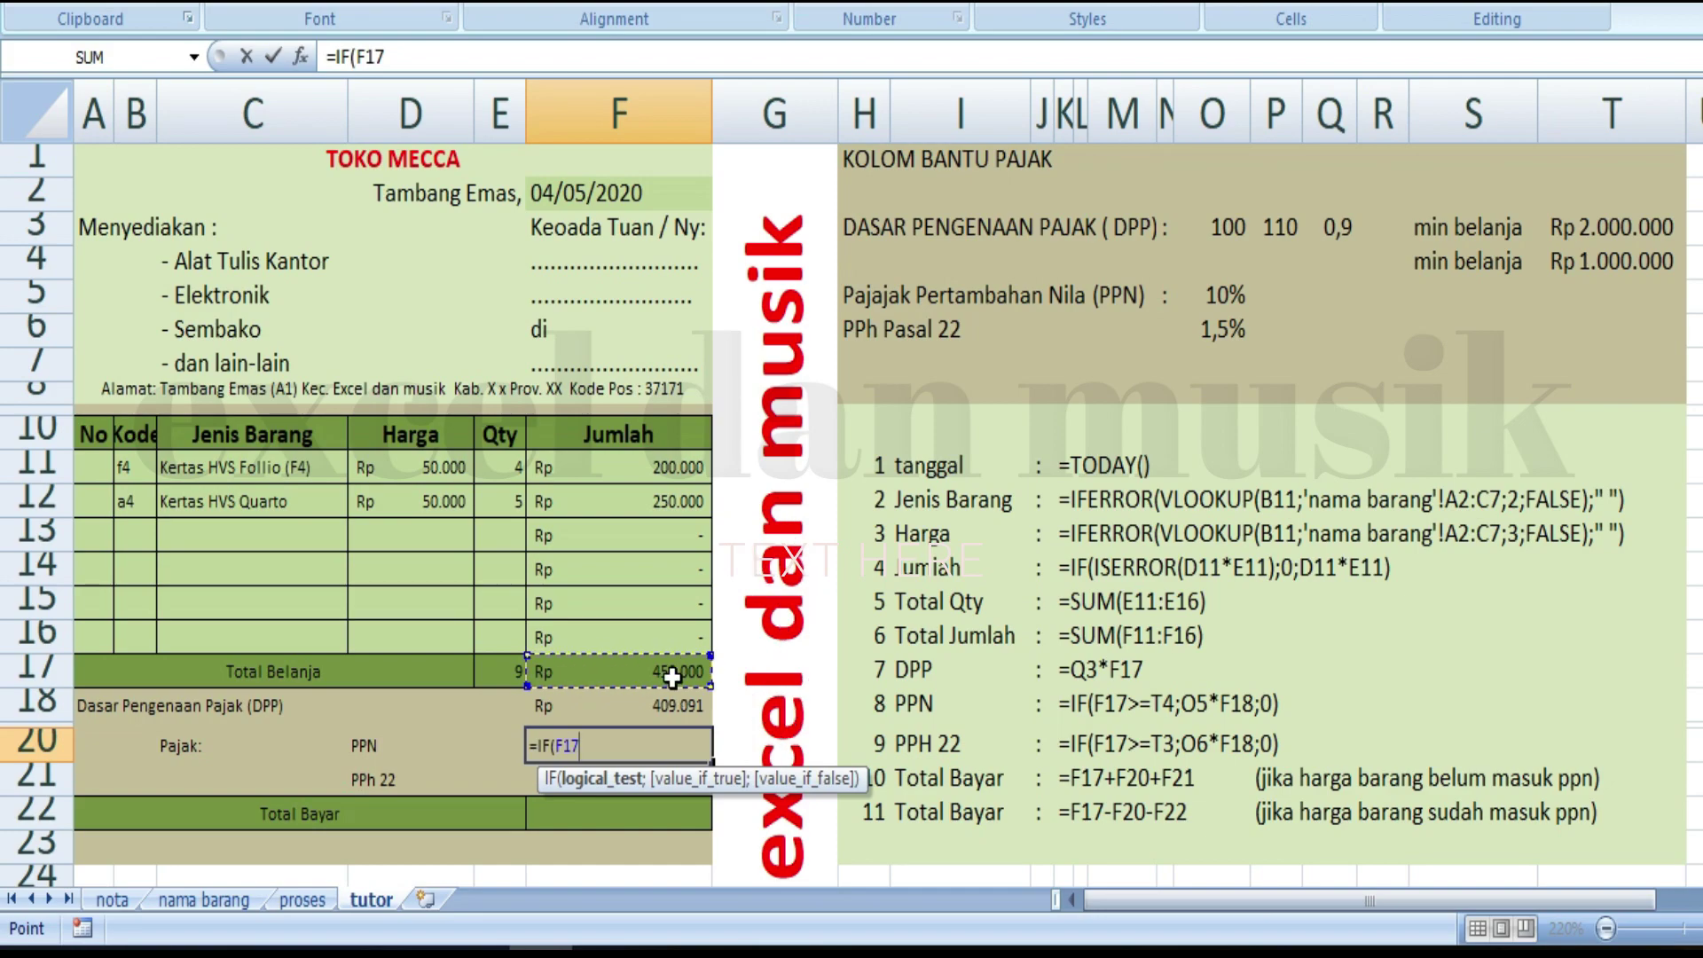
text(>=)
click(1584, 266)
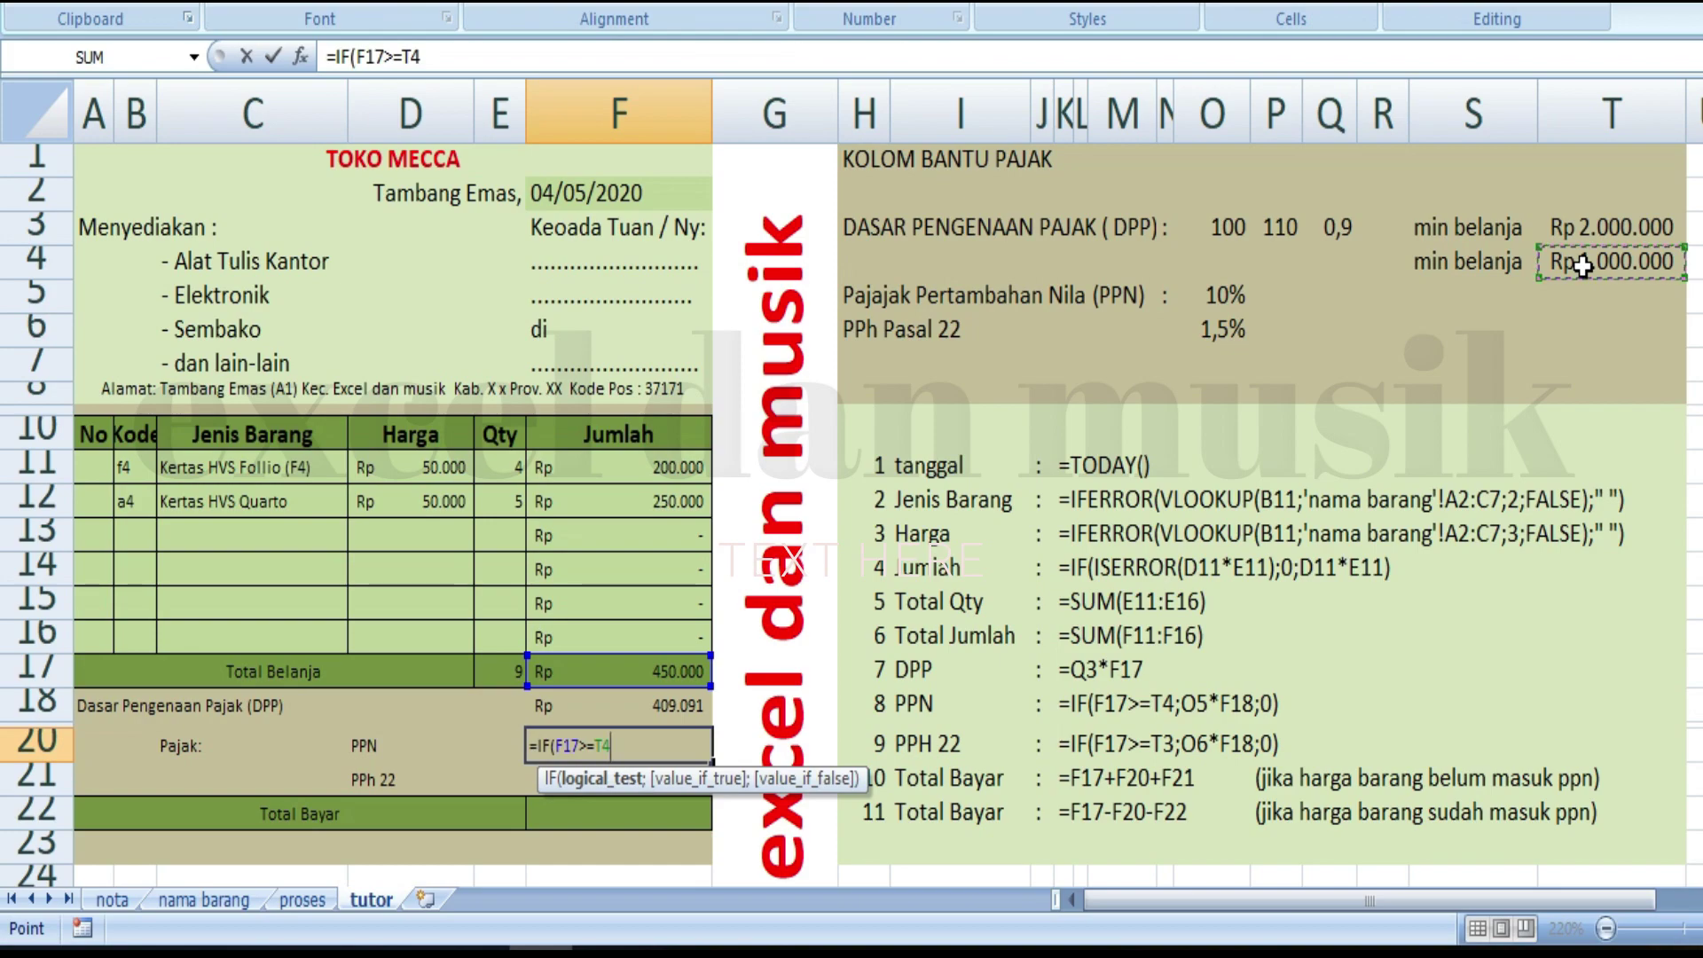
Complete the PPN formula in F20 with O5*F18 as the value if true and 0 as the value if false, and confirm it.
text(;)
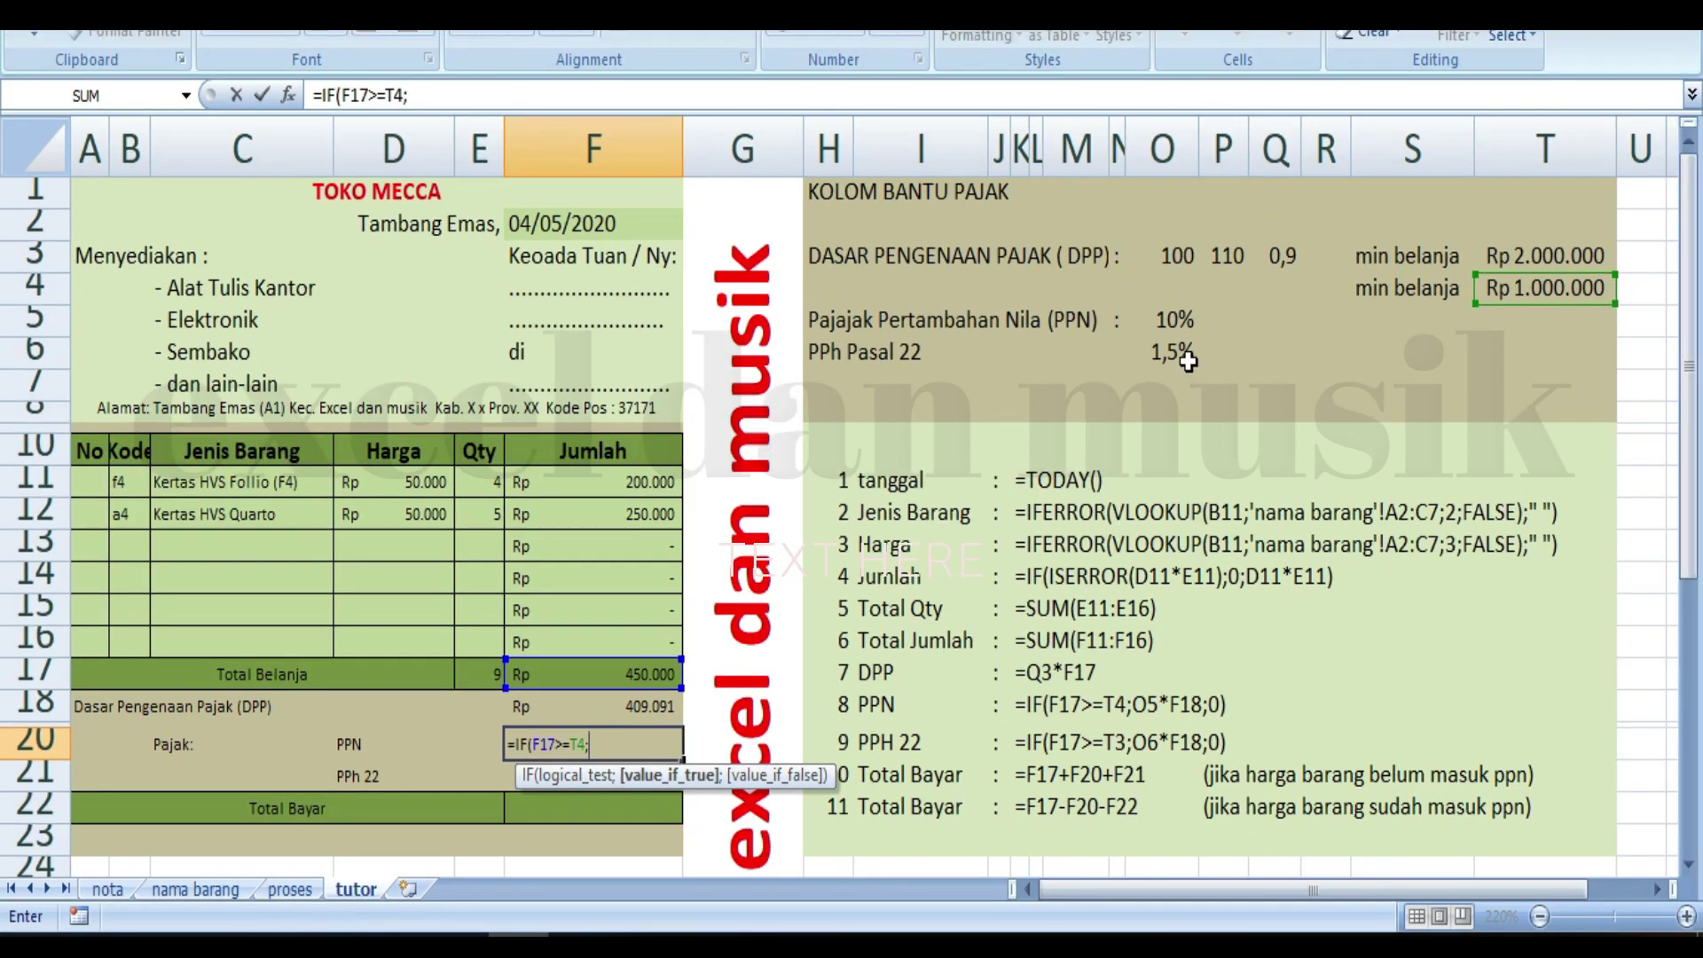
click(1176, 323)
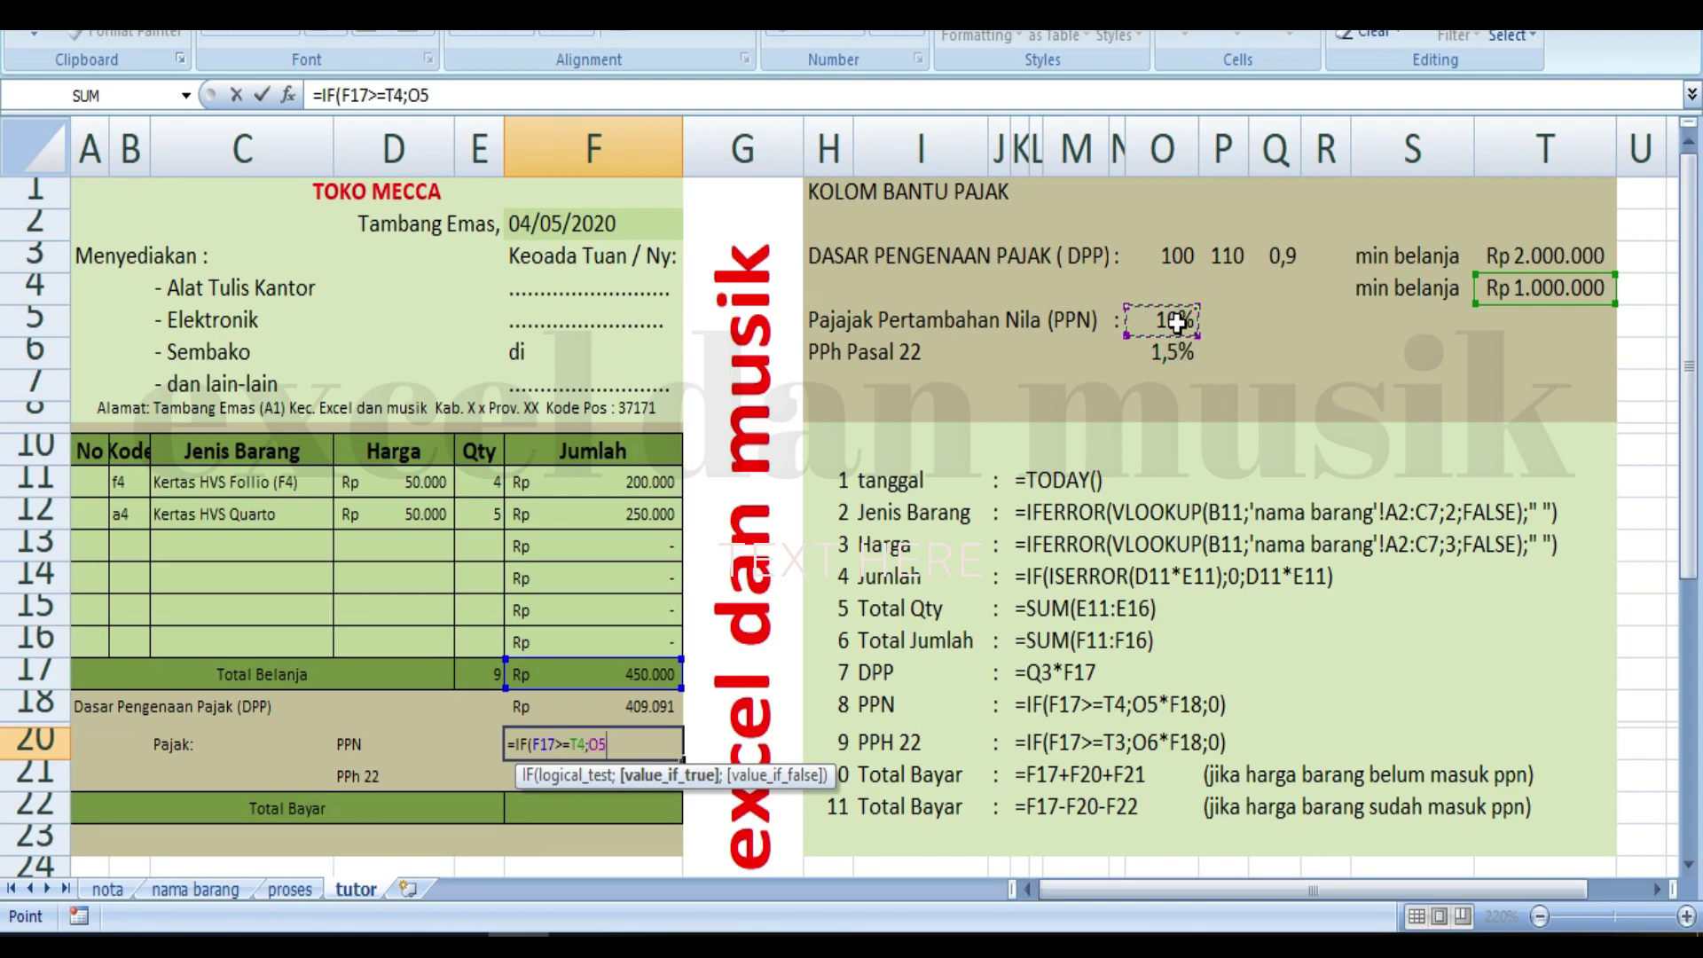
text(*)
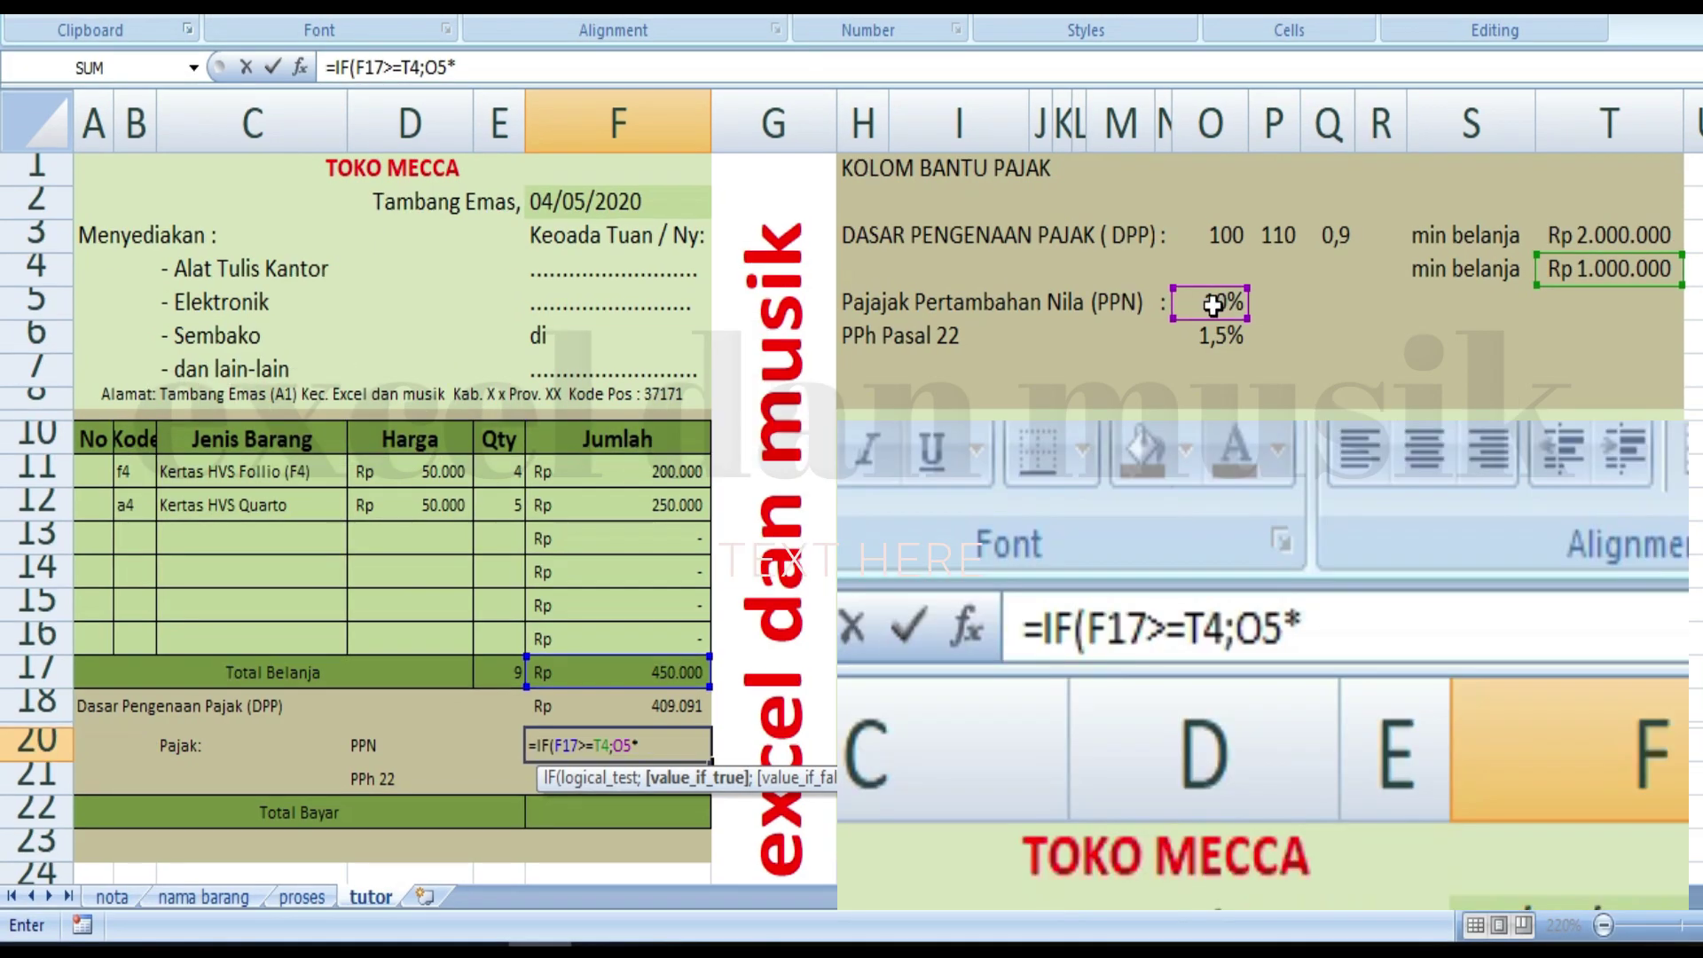
click(649, 711)
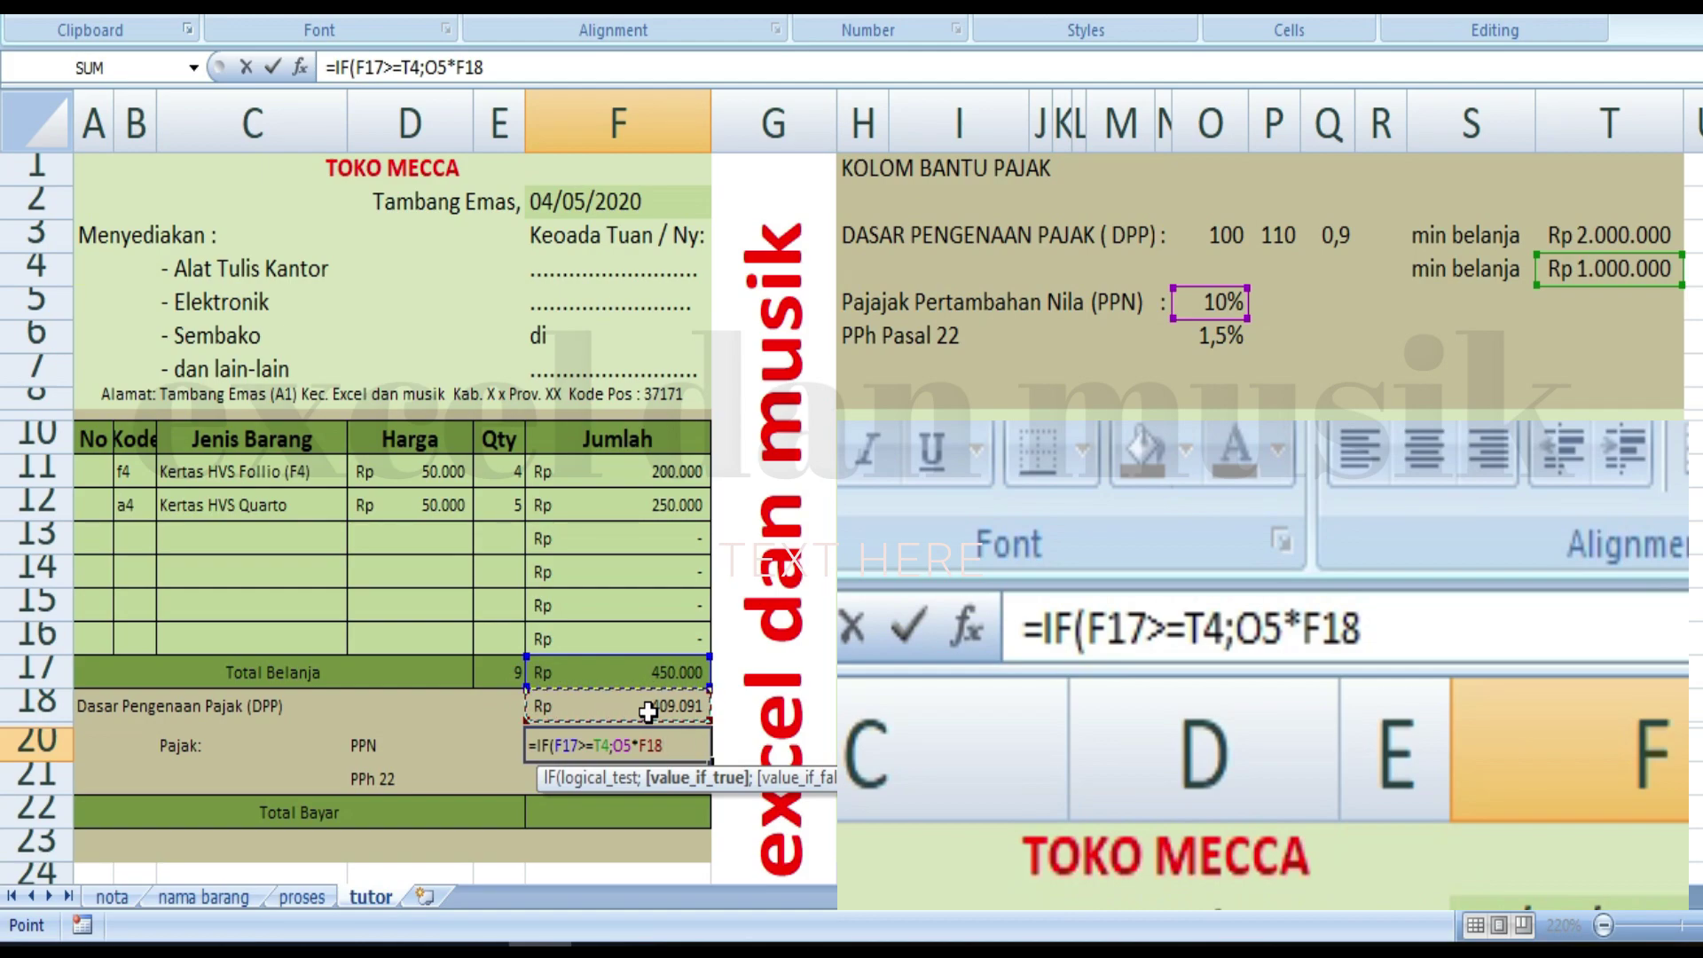
text(;)
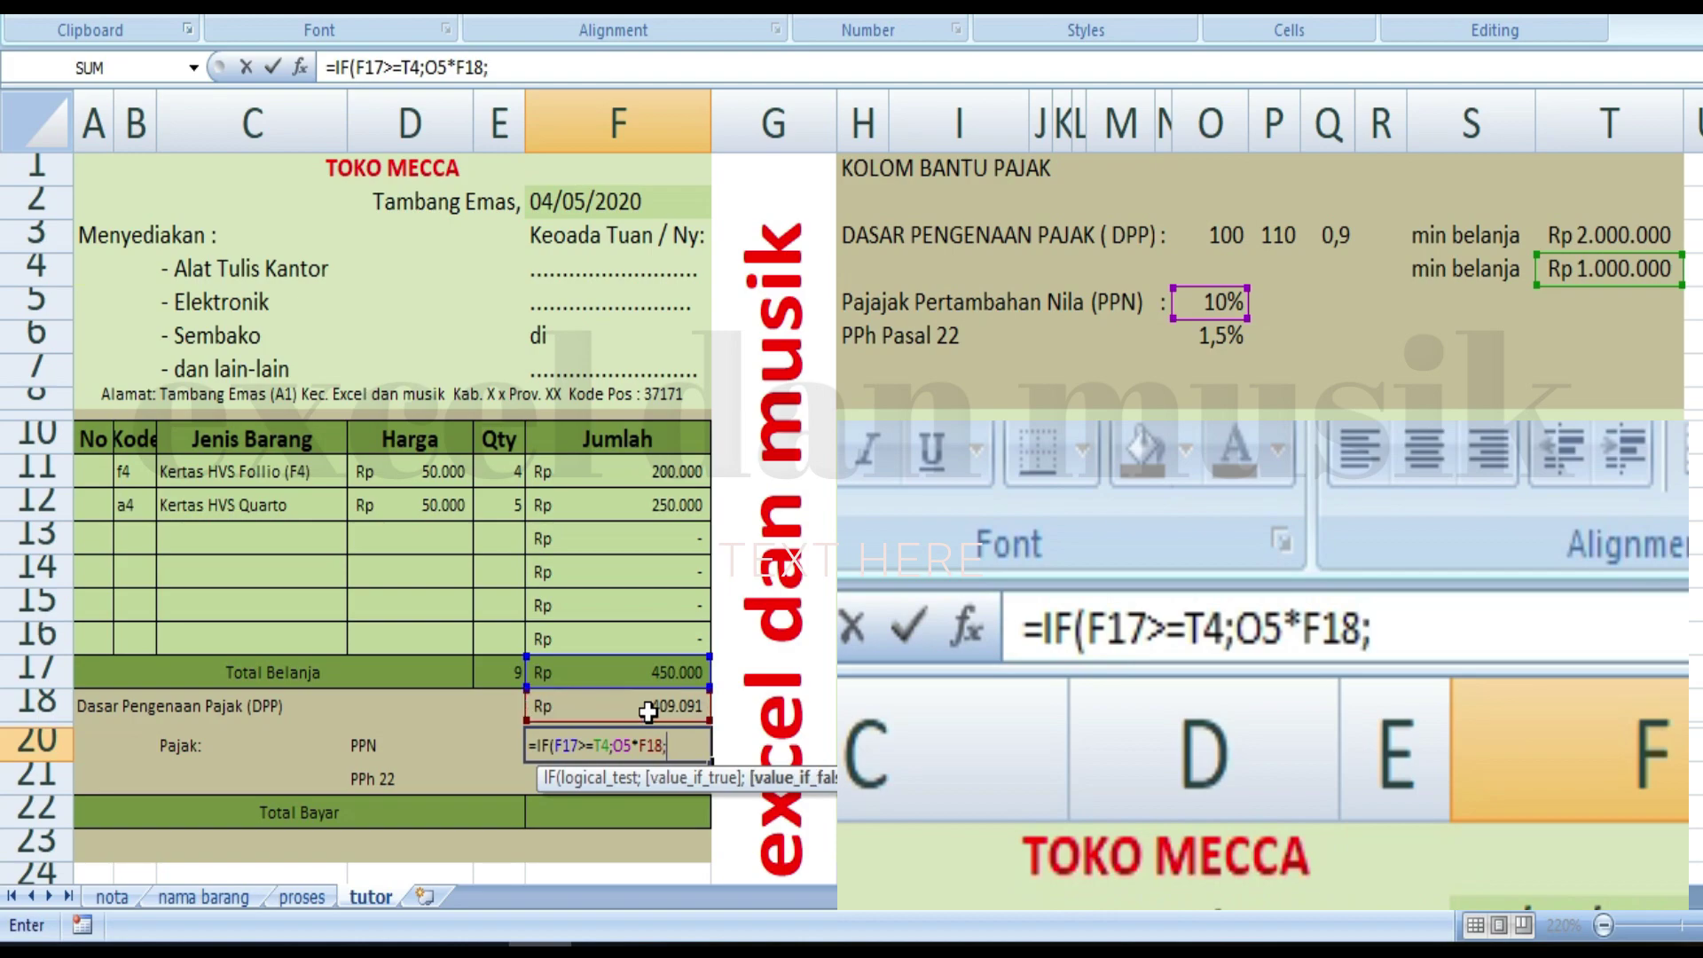
text(0))
key(Return)
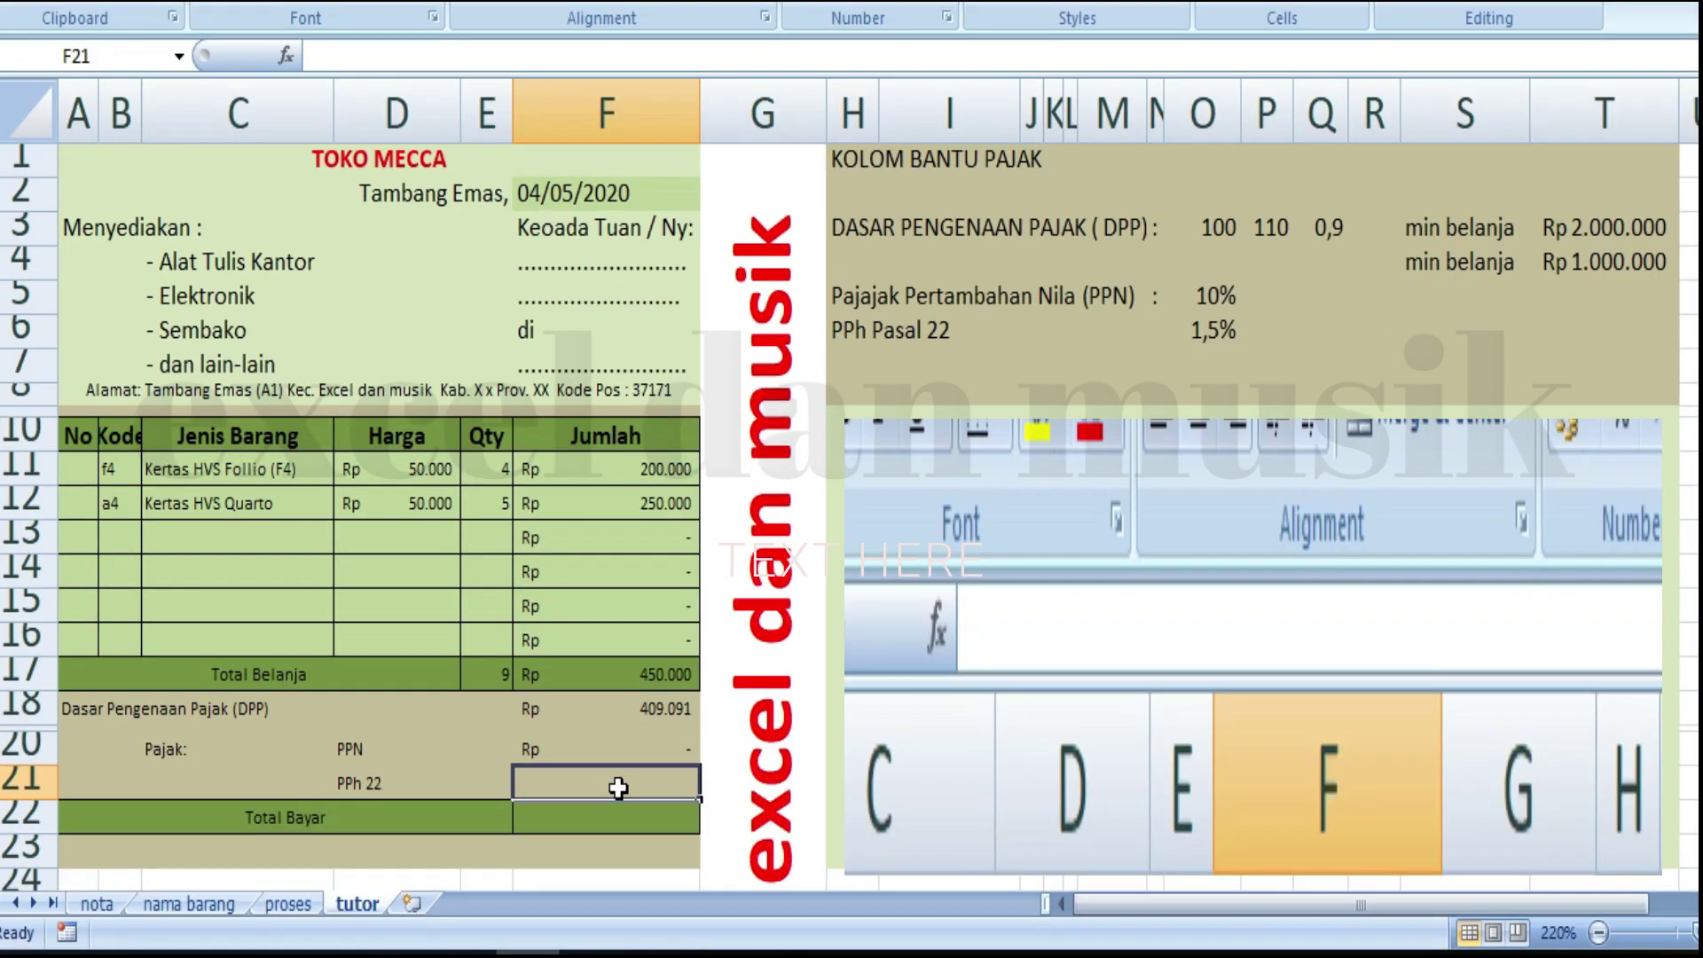
Start an IF formula for PPh 22 in F21 with the logical test F17>=T3.
text(=if)
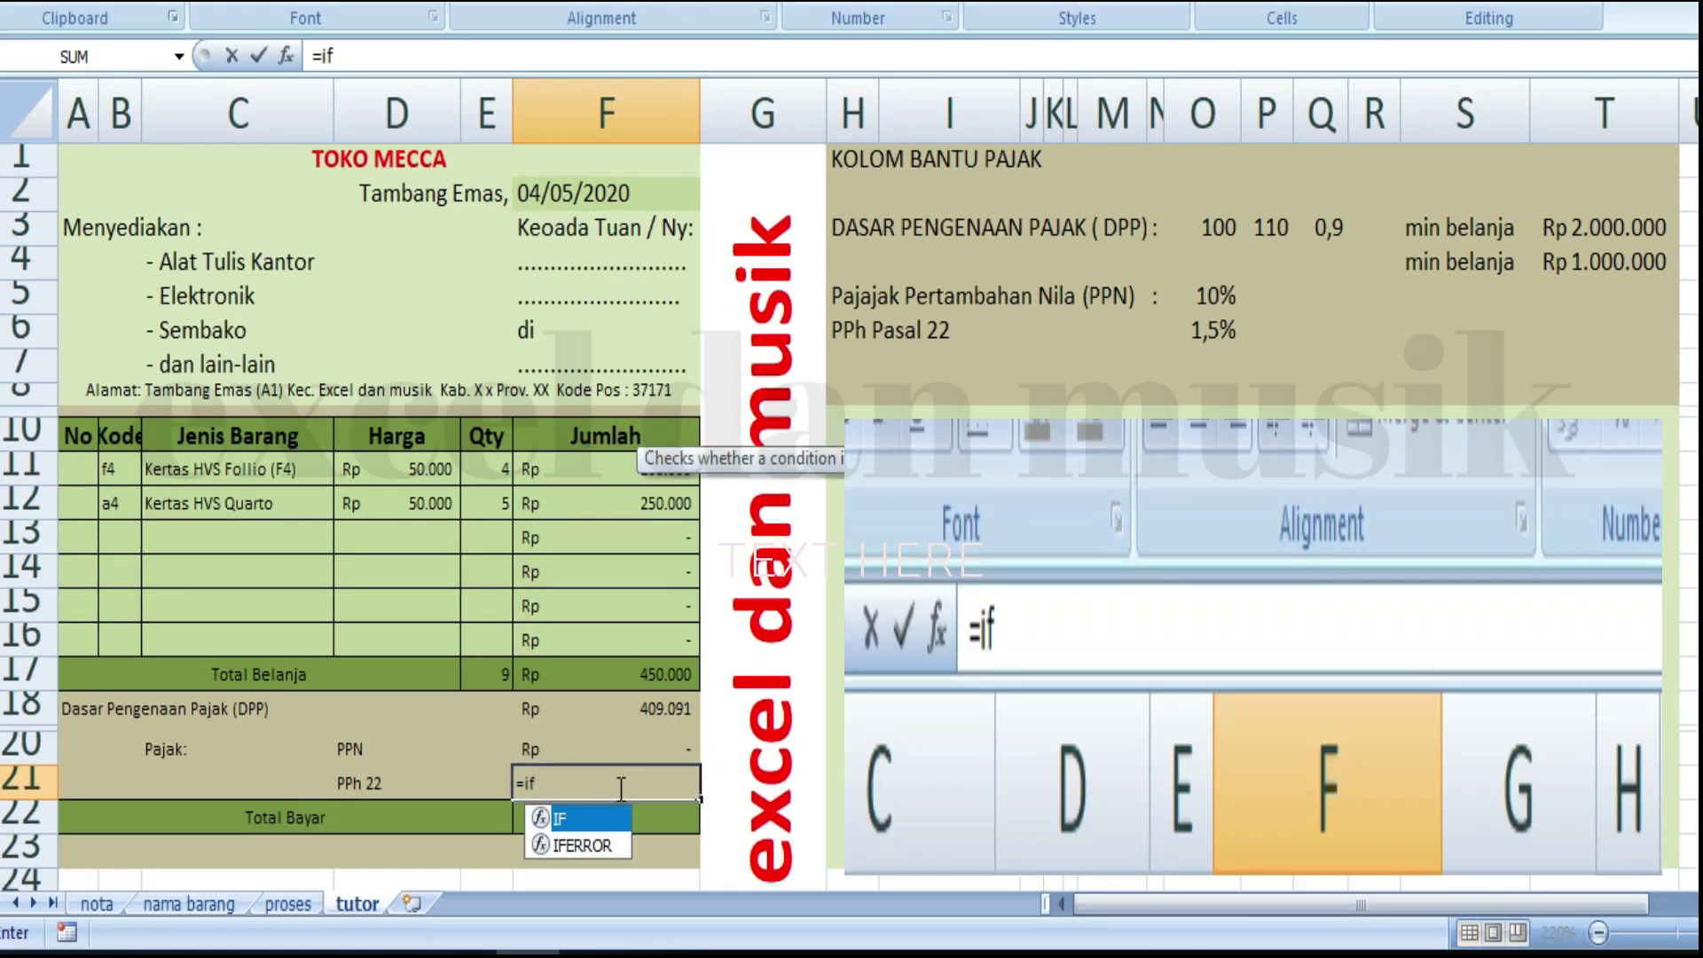
double_click(613, 823)
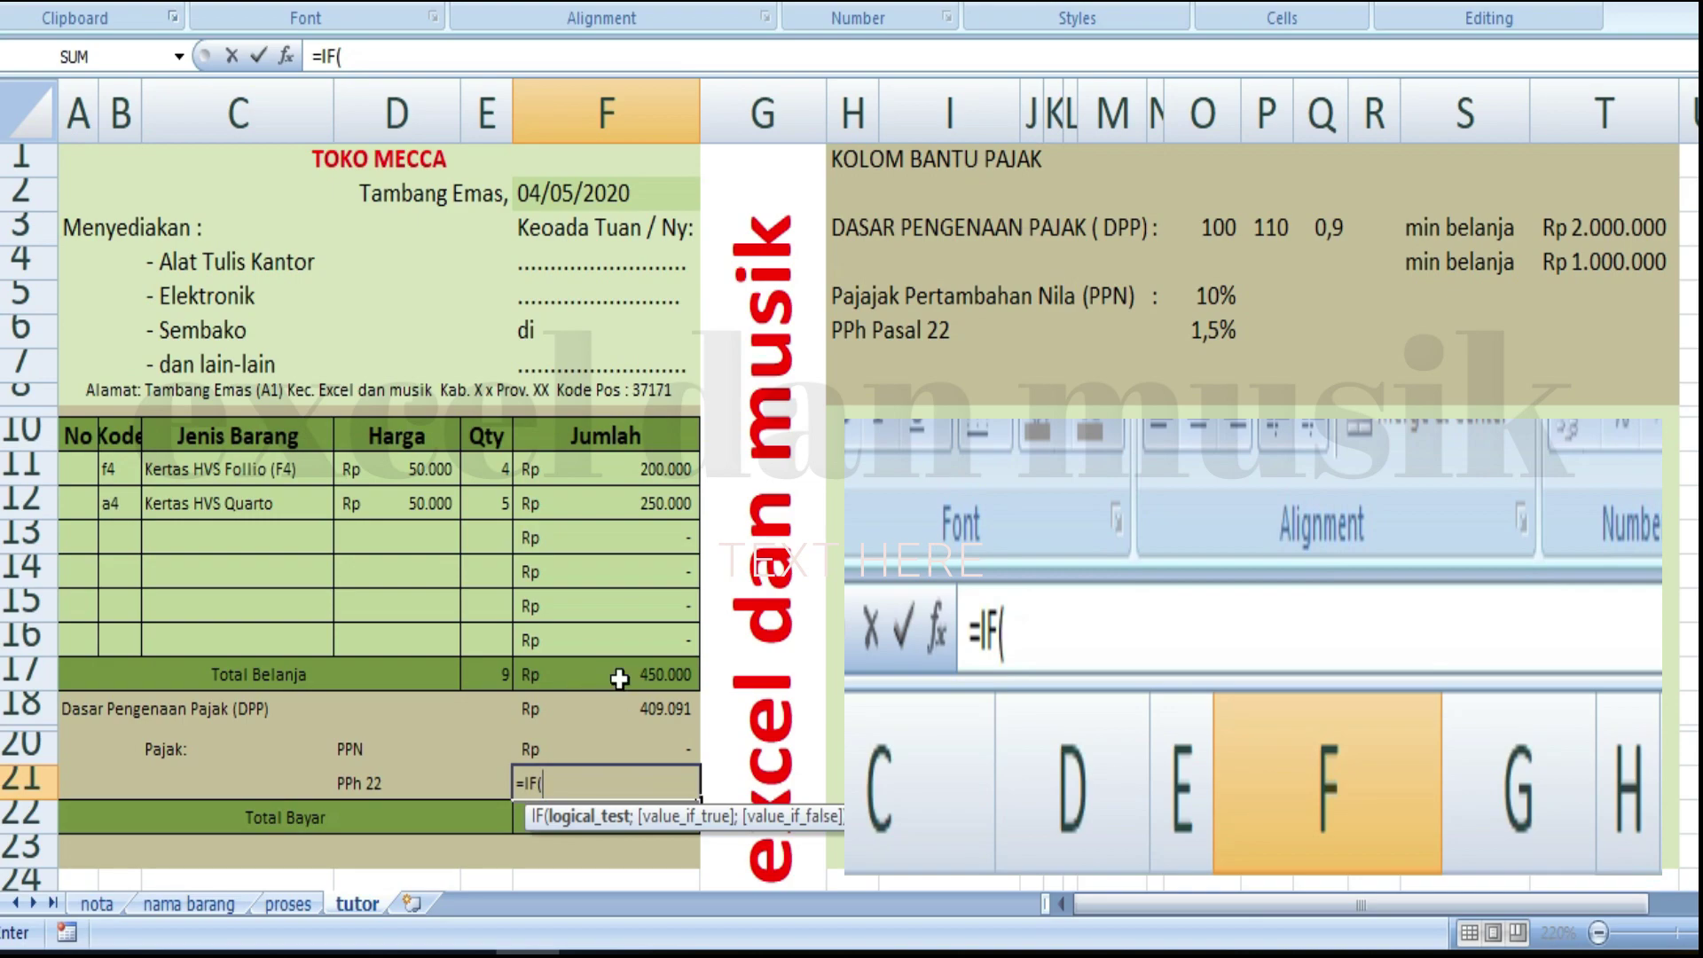
click(619, 685)
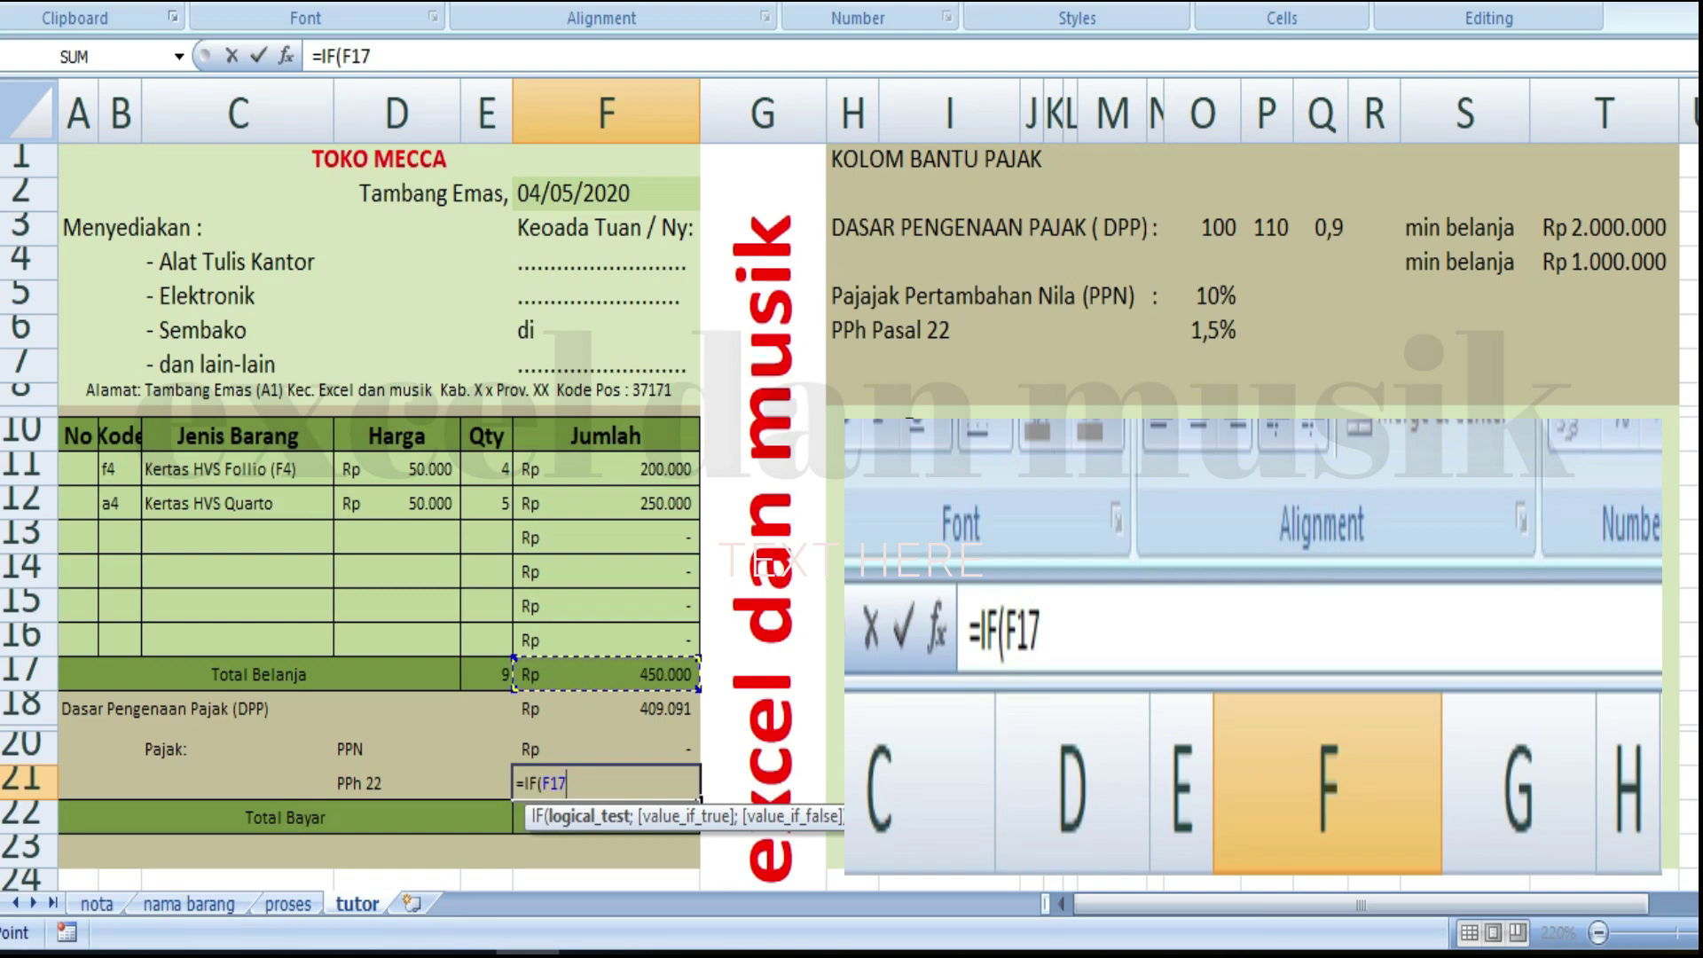
text(>=)
click(1599, 226)
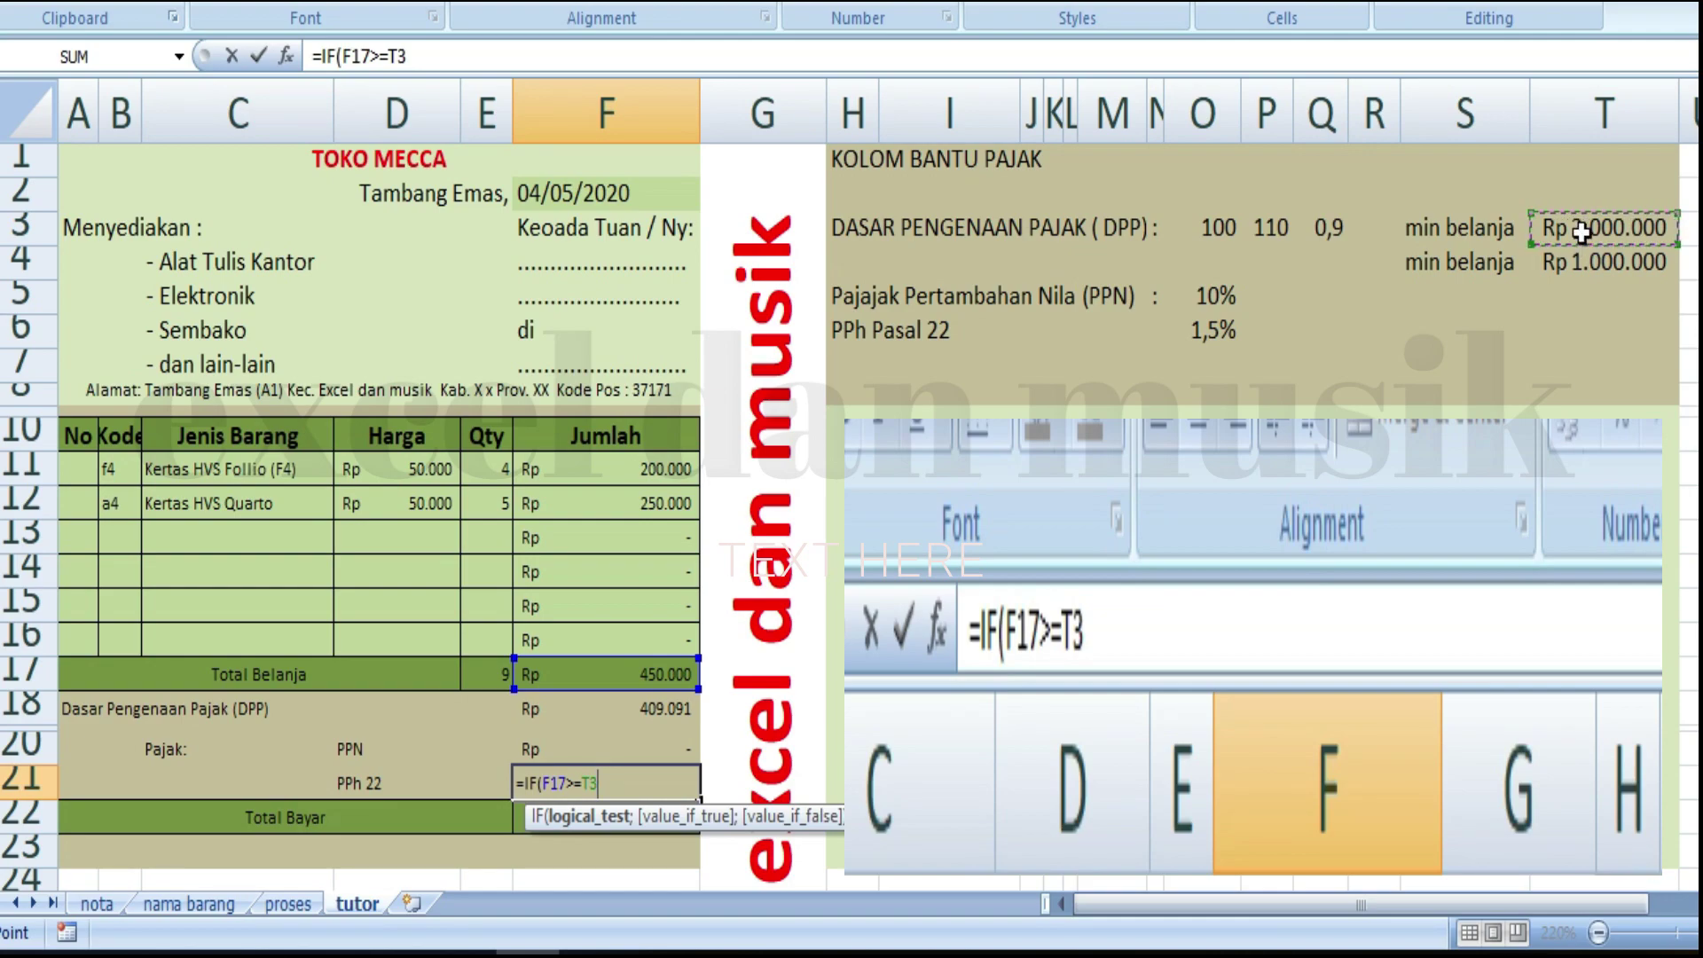
text(;)
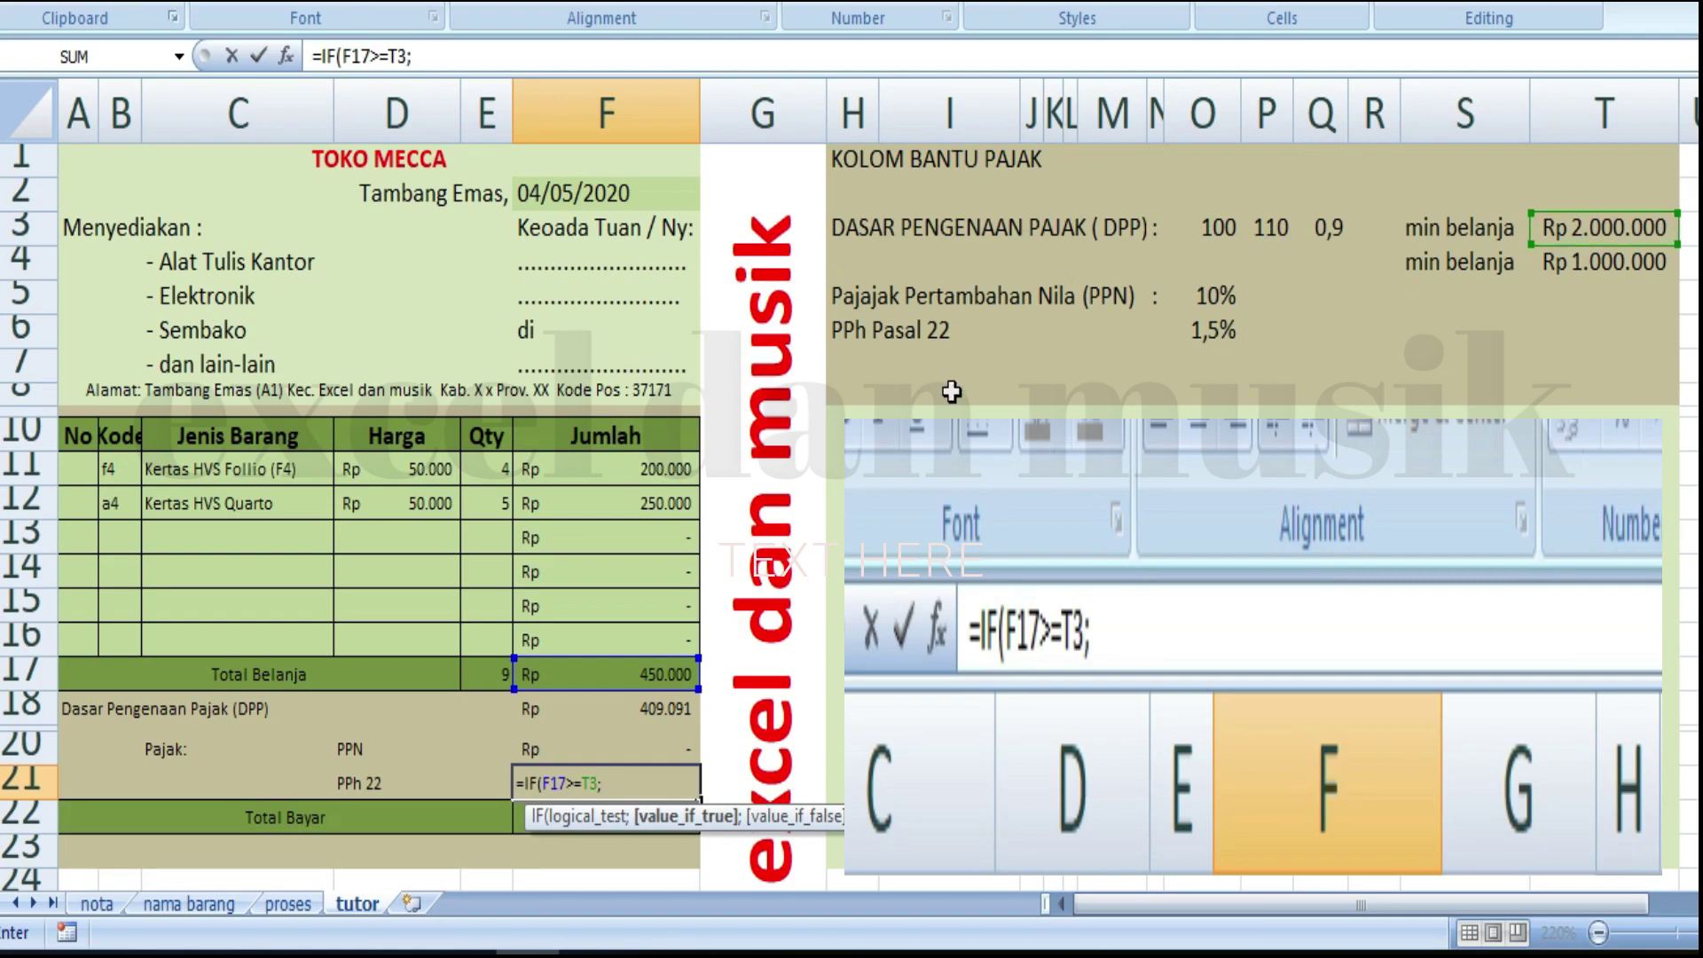
Complete the PPh 22 formula in F21 with O6*F18 as the value if true and 0 as the value if false.
click(1210, 332)
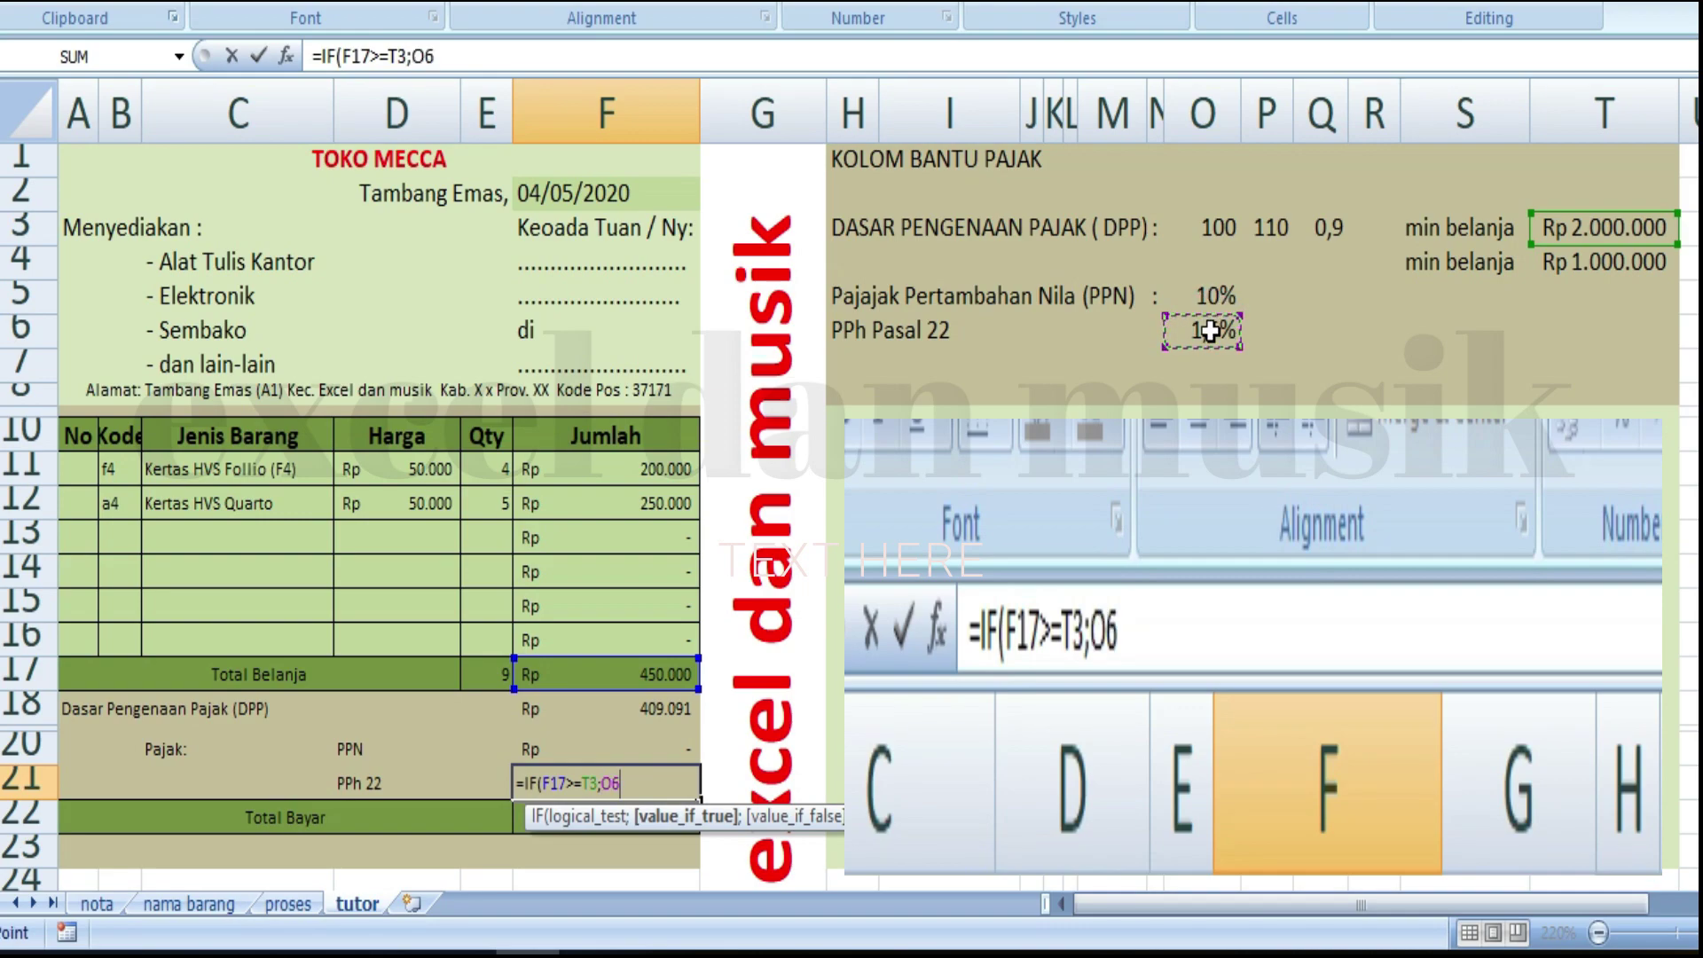
text(*)
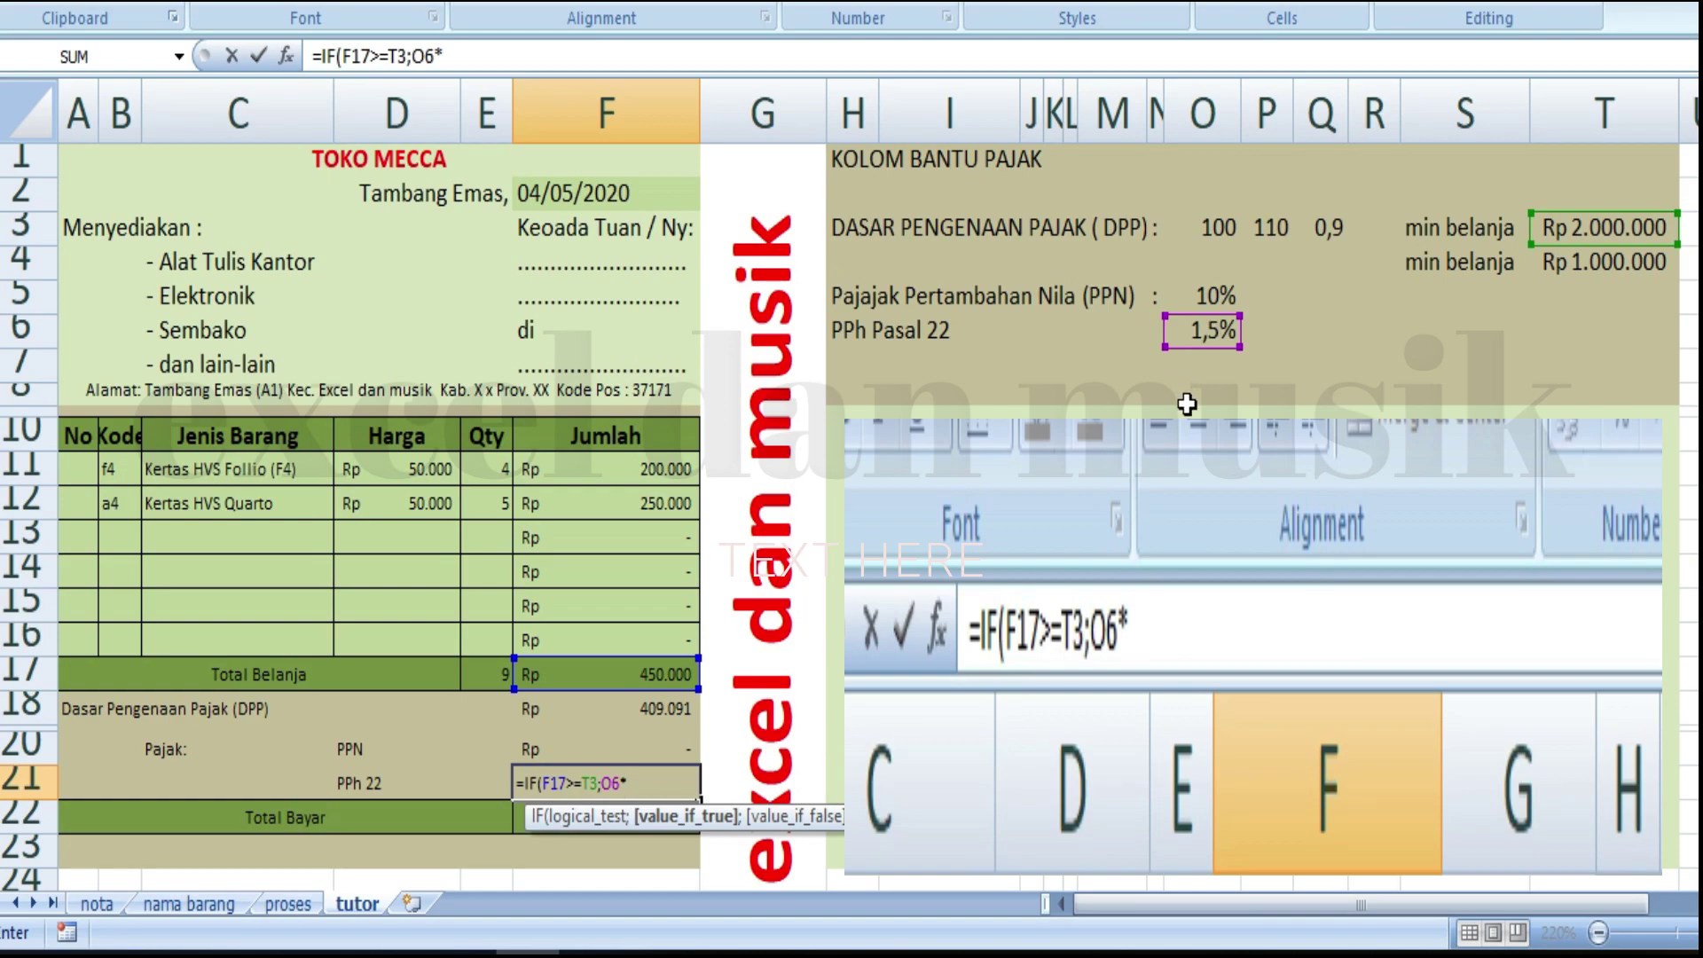
click(637, 715)
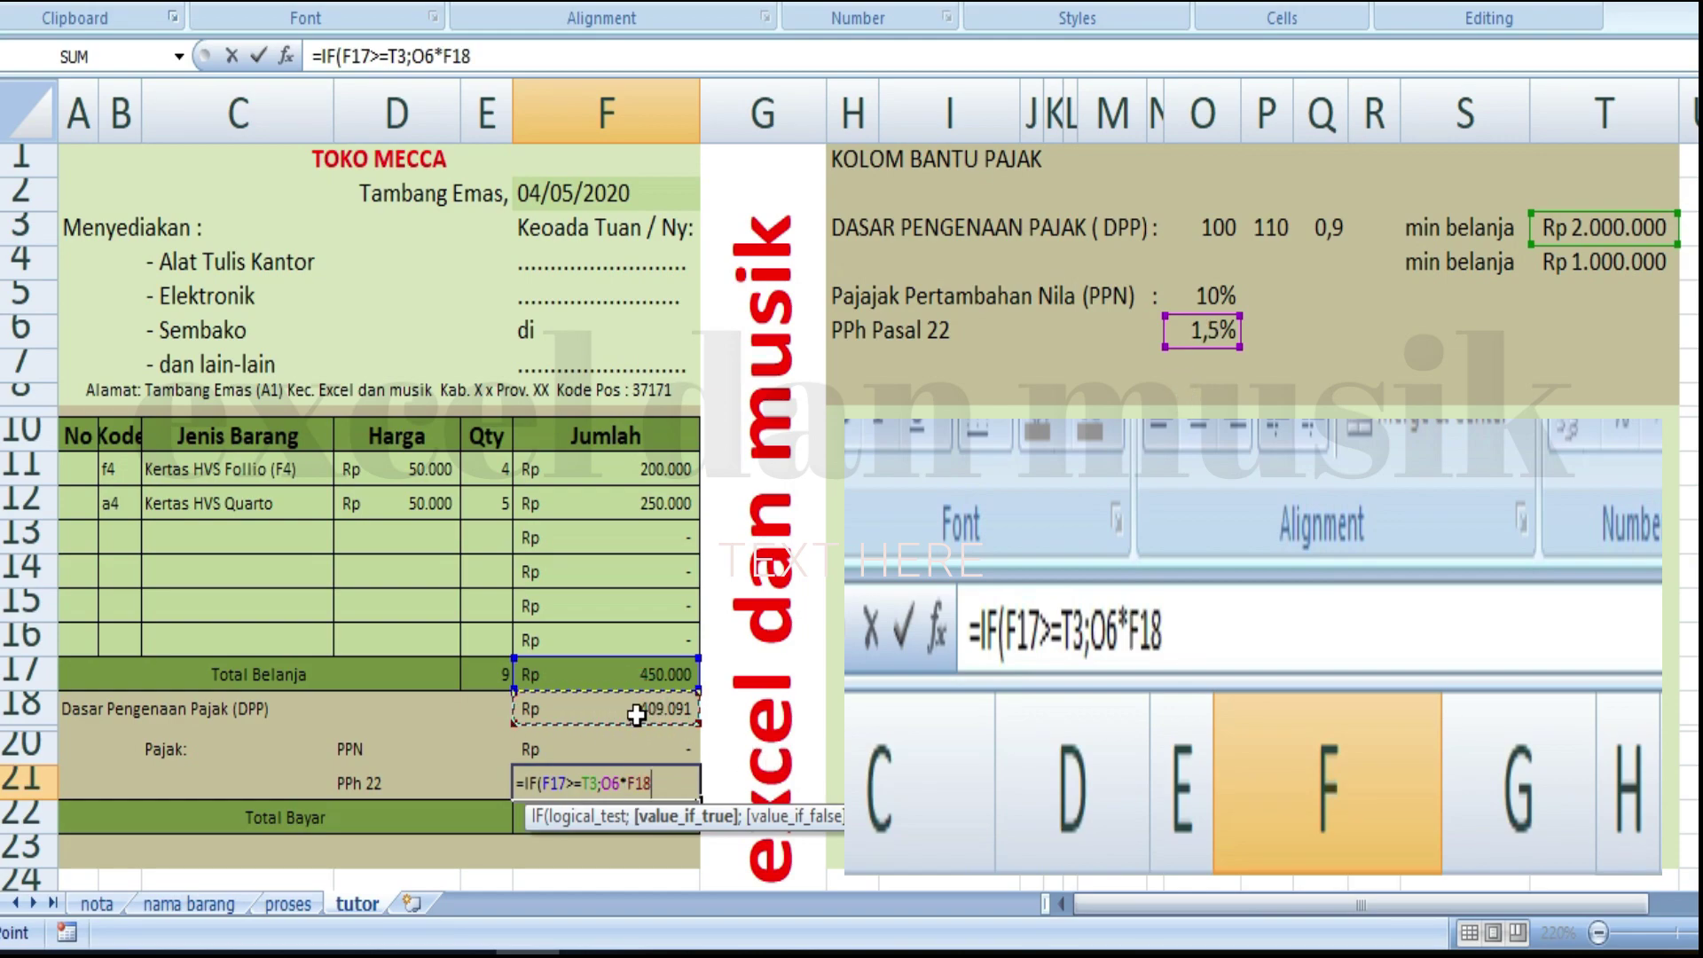
text(;)
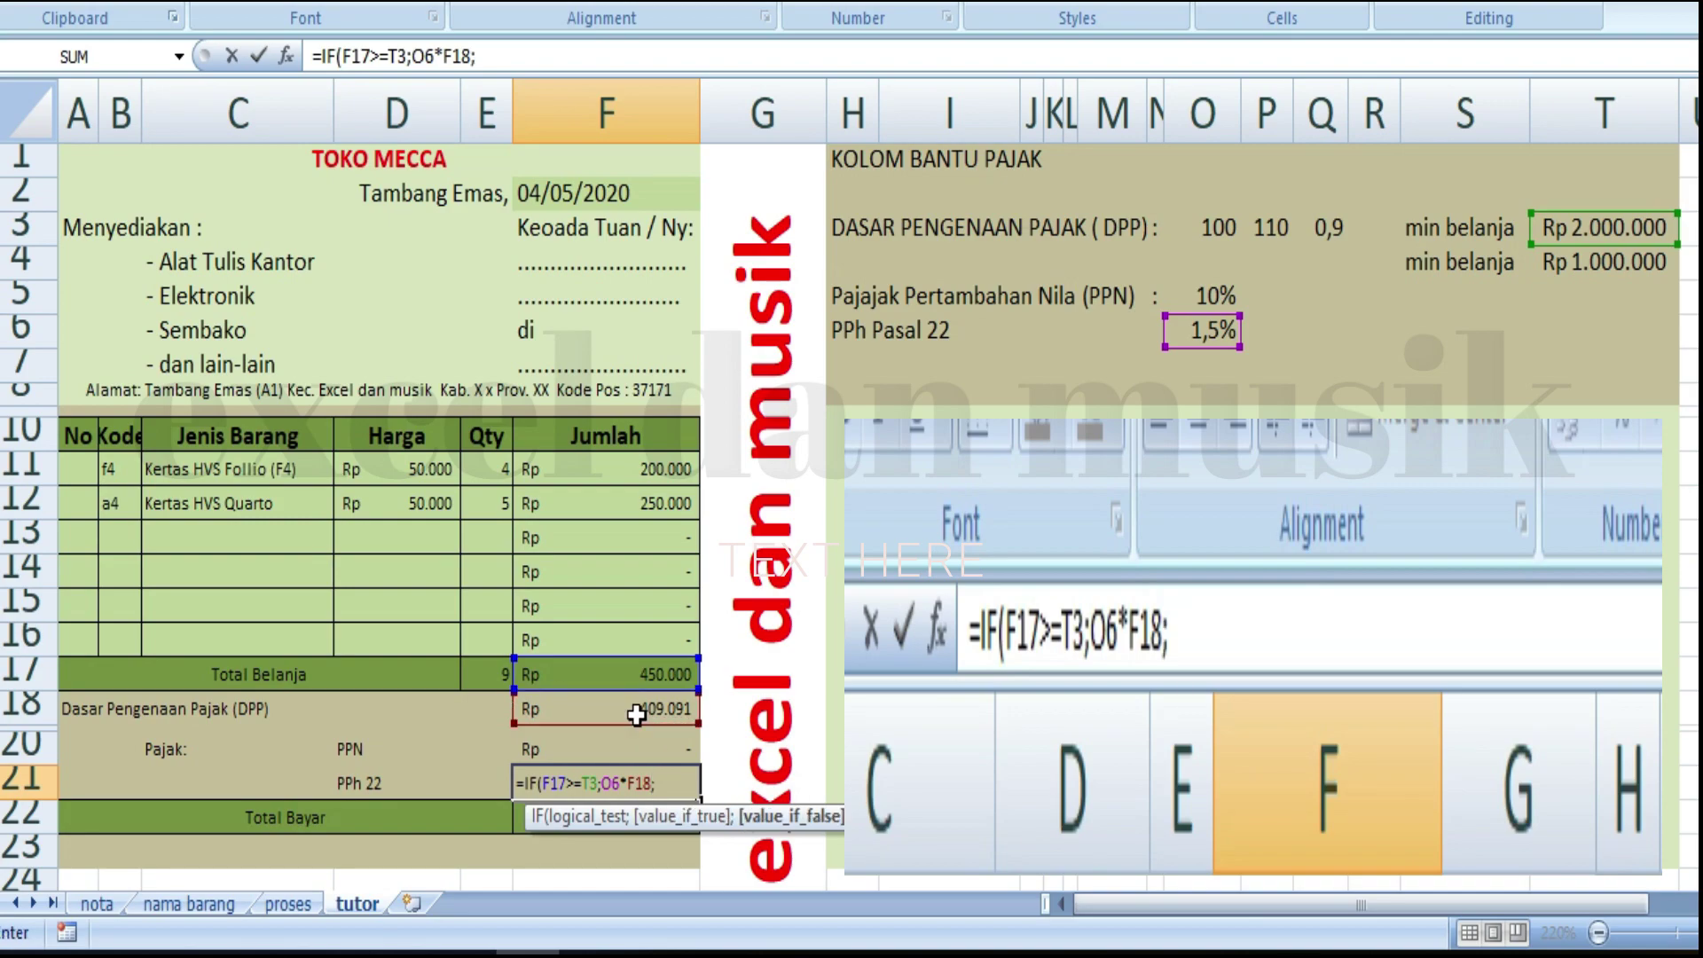
text(0))
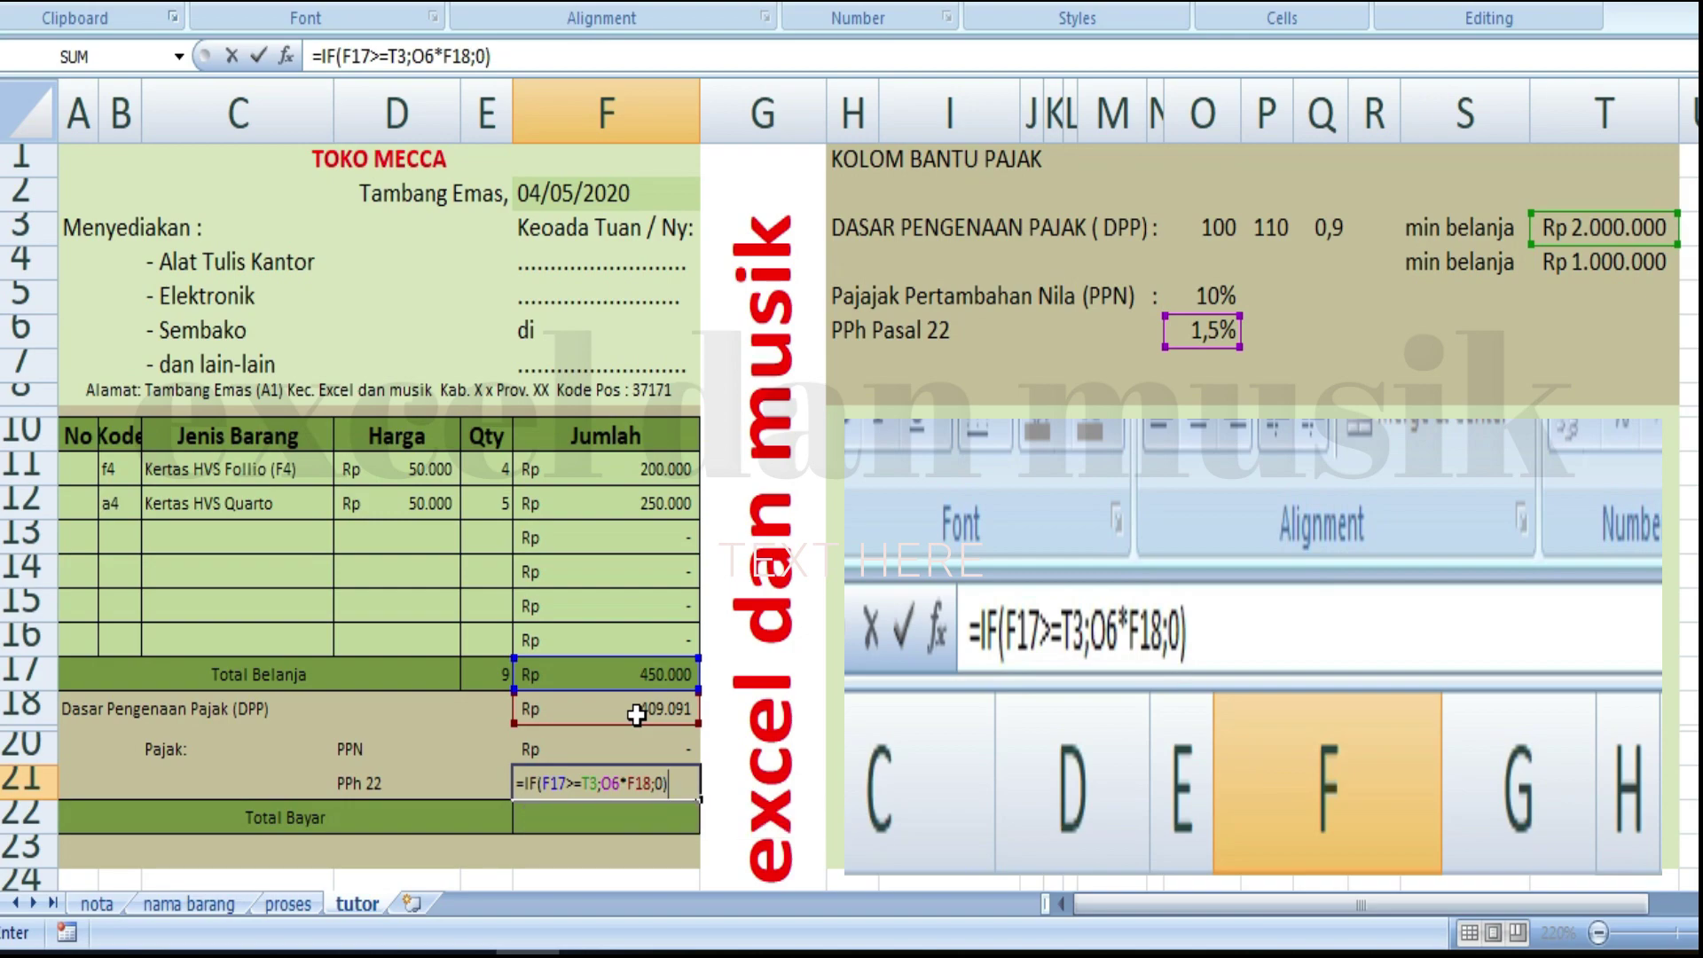
key(Return)
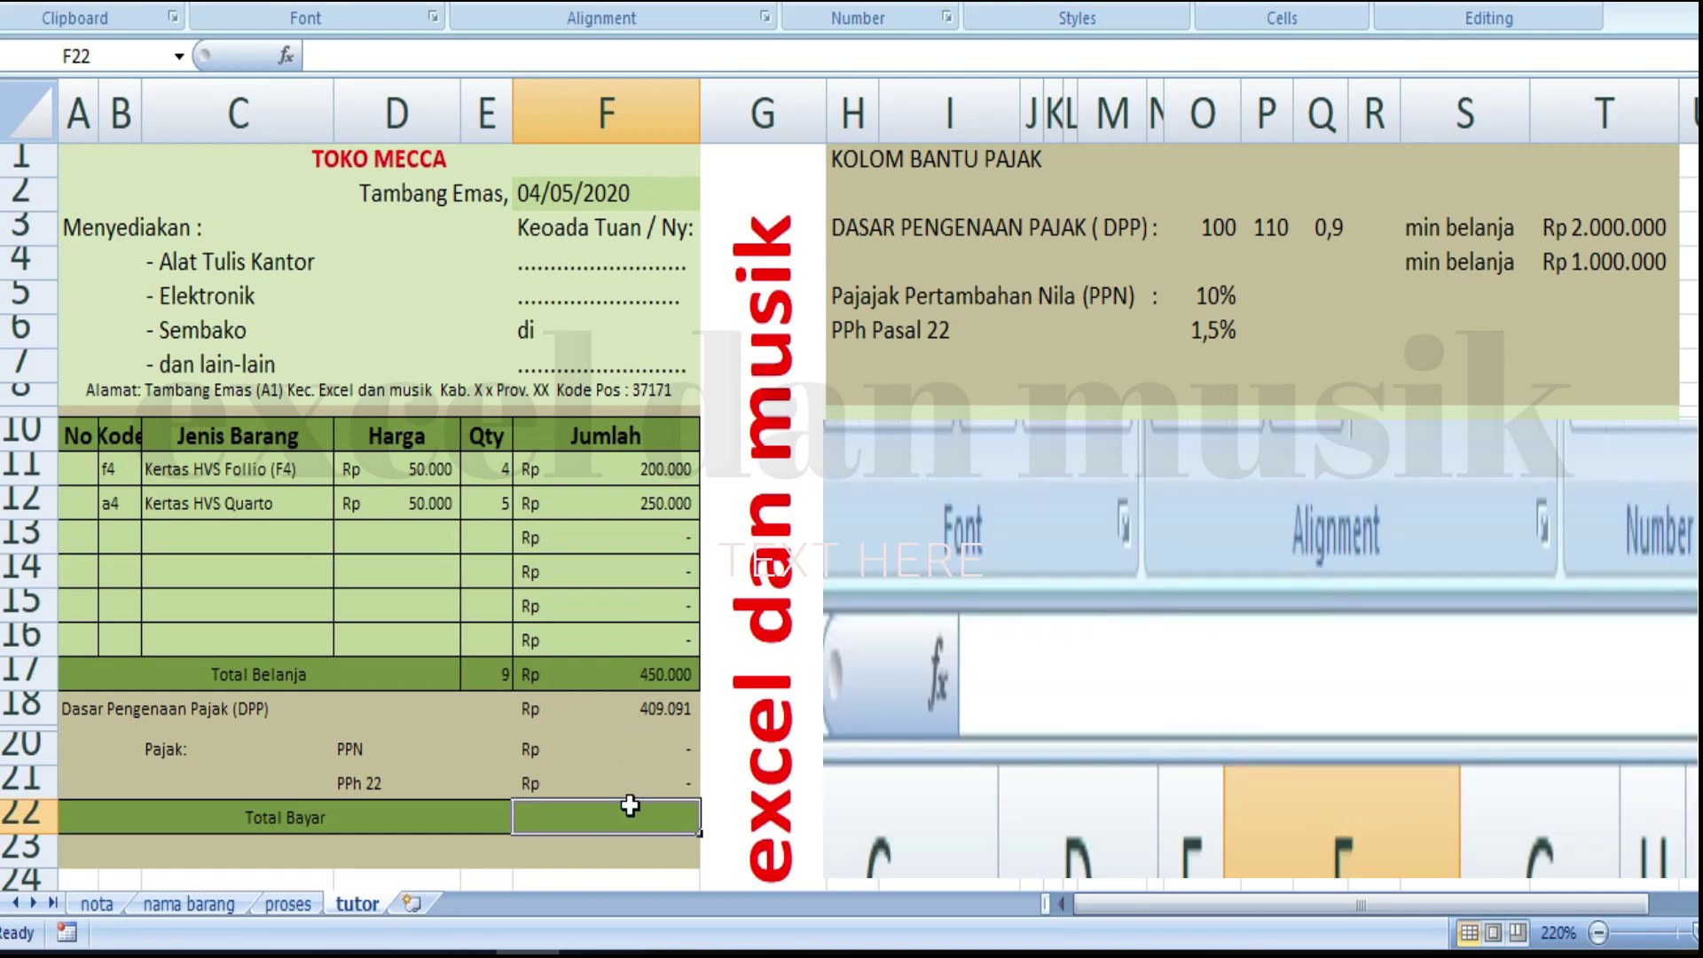
Calculate Total Bayar in F22 with =F17+F20+F21.
text(=)
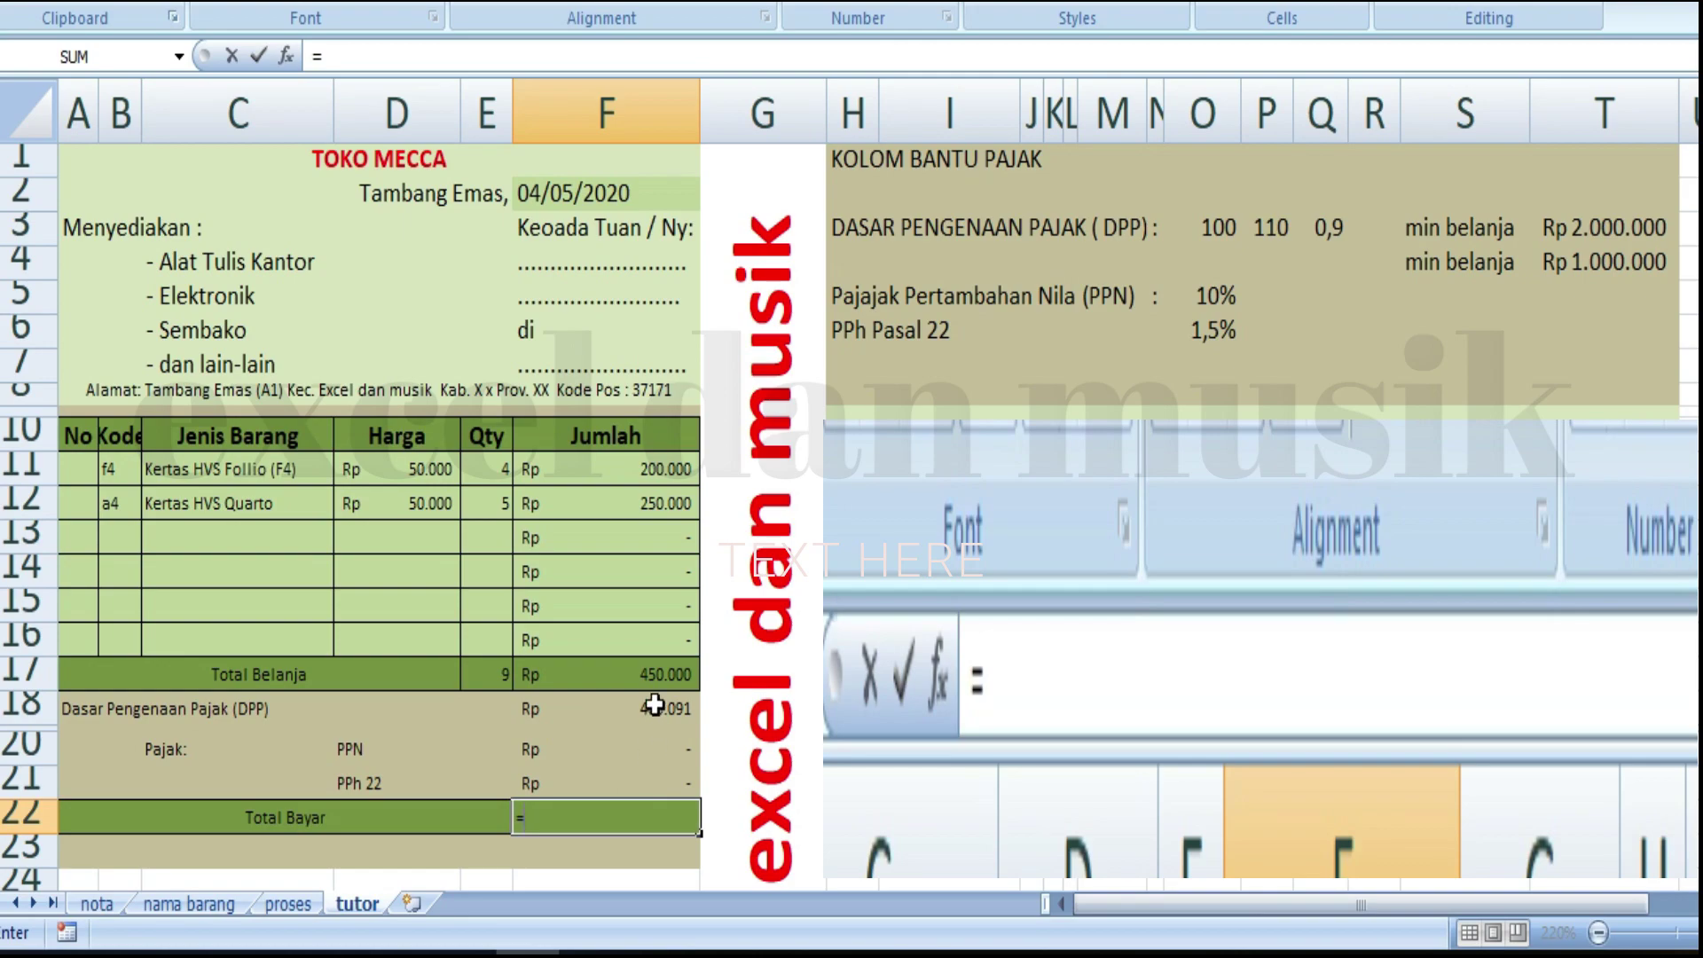
click(647, 676)
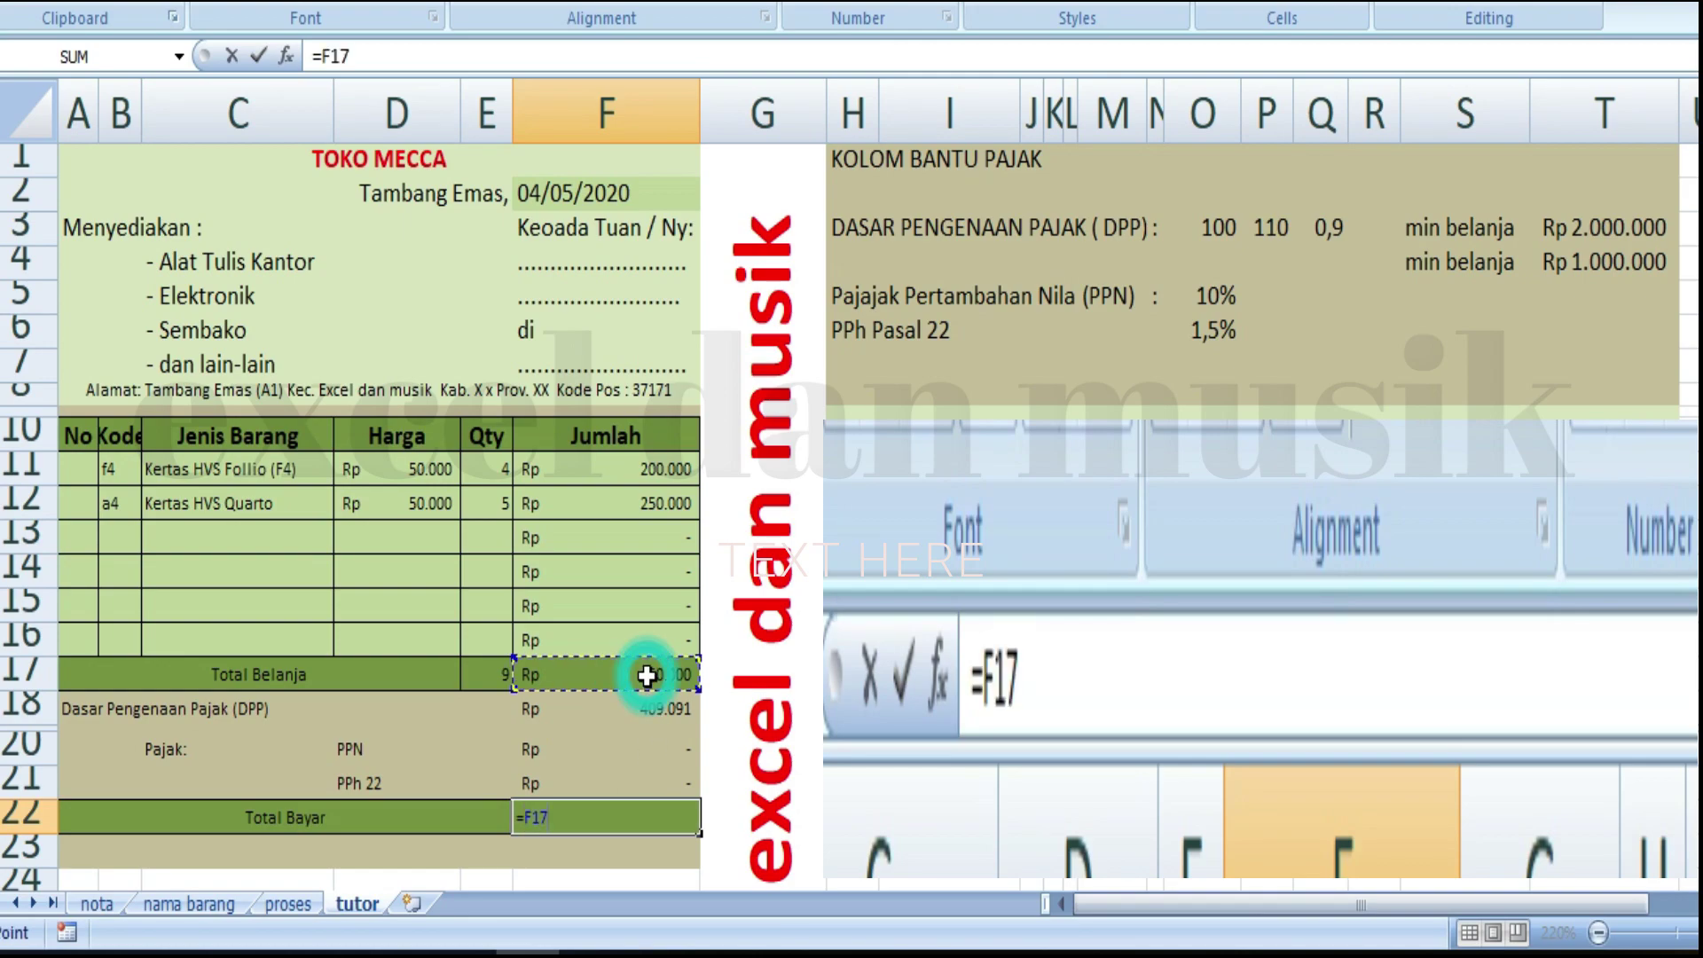
text(+)
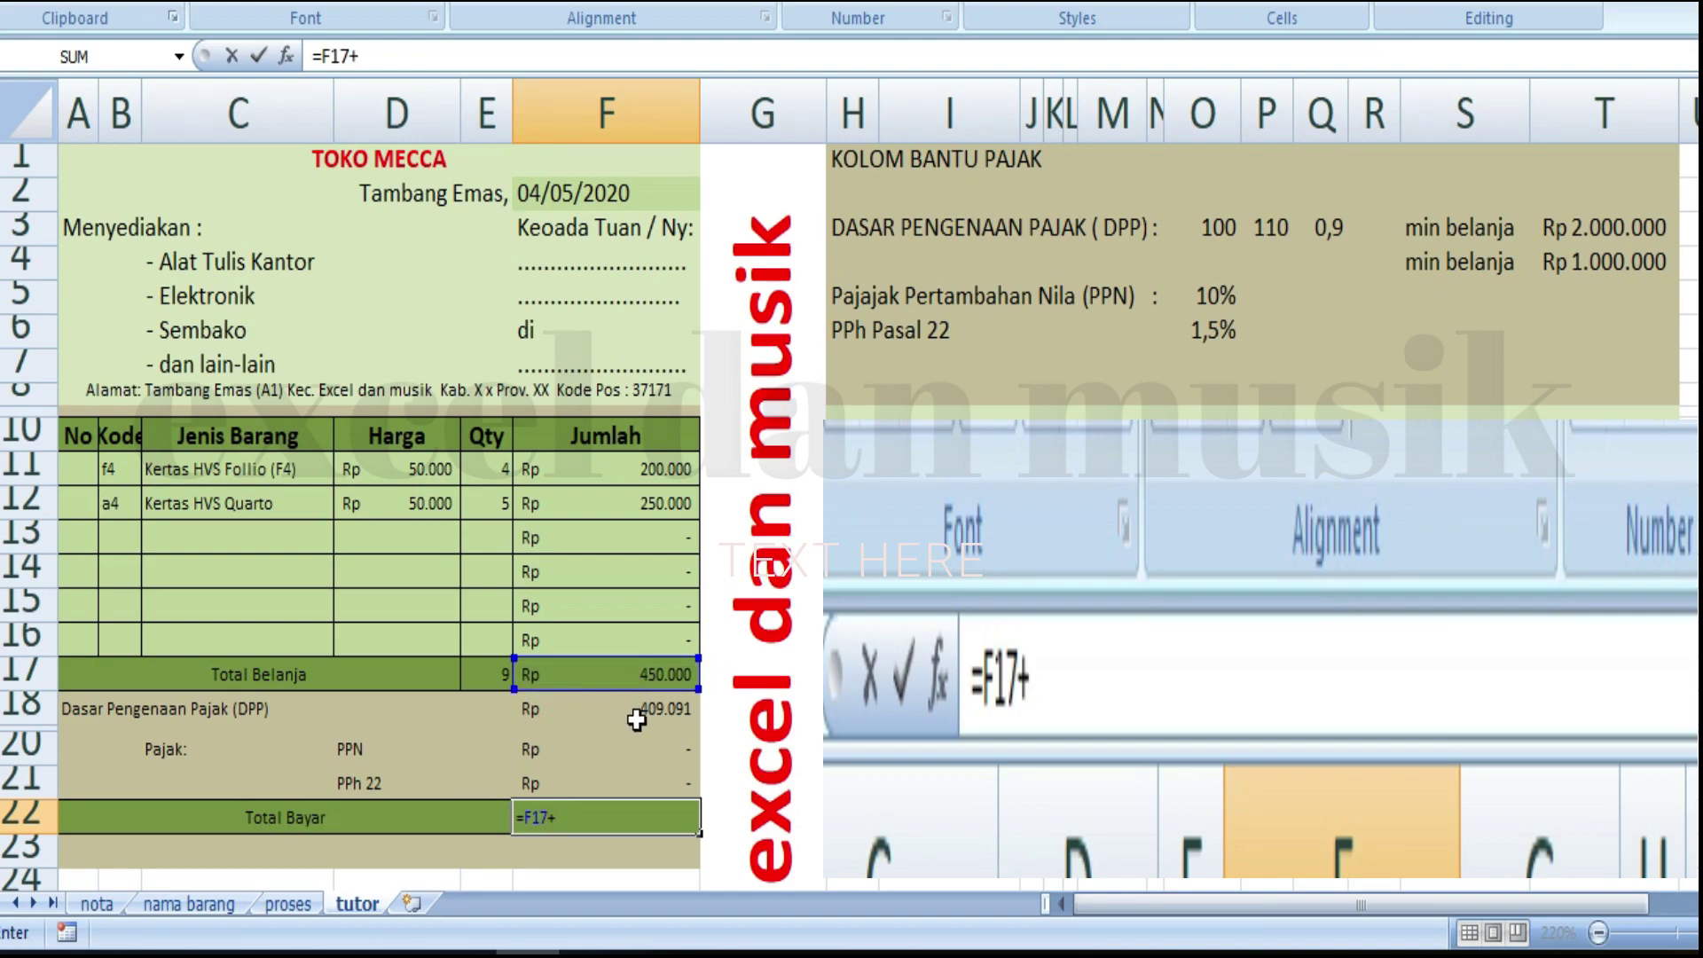
click(643, 754)
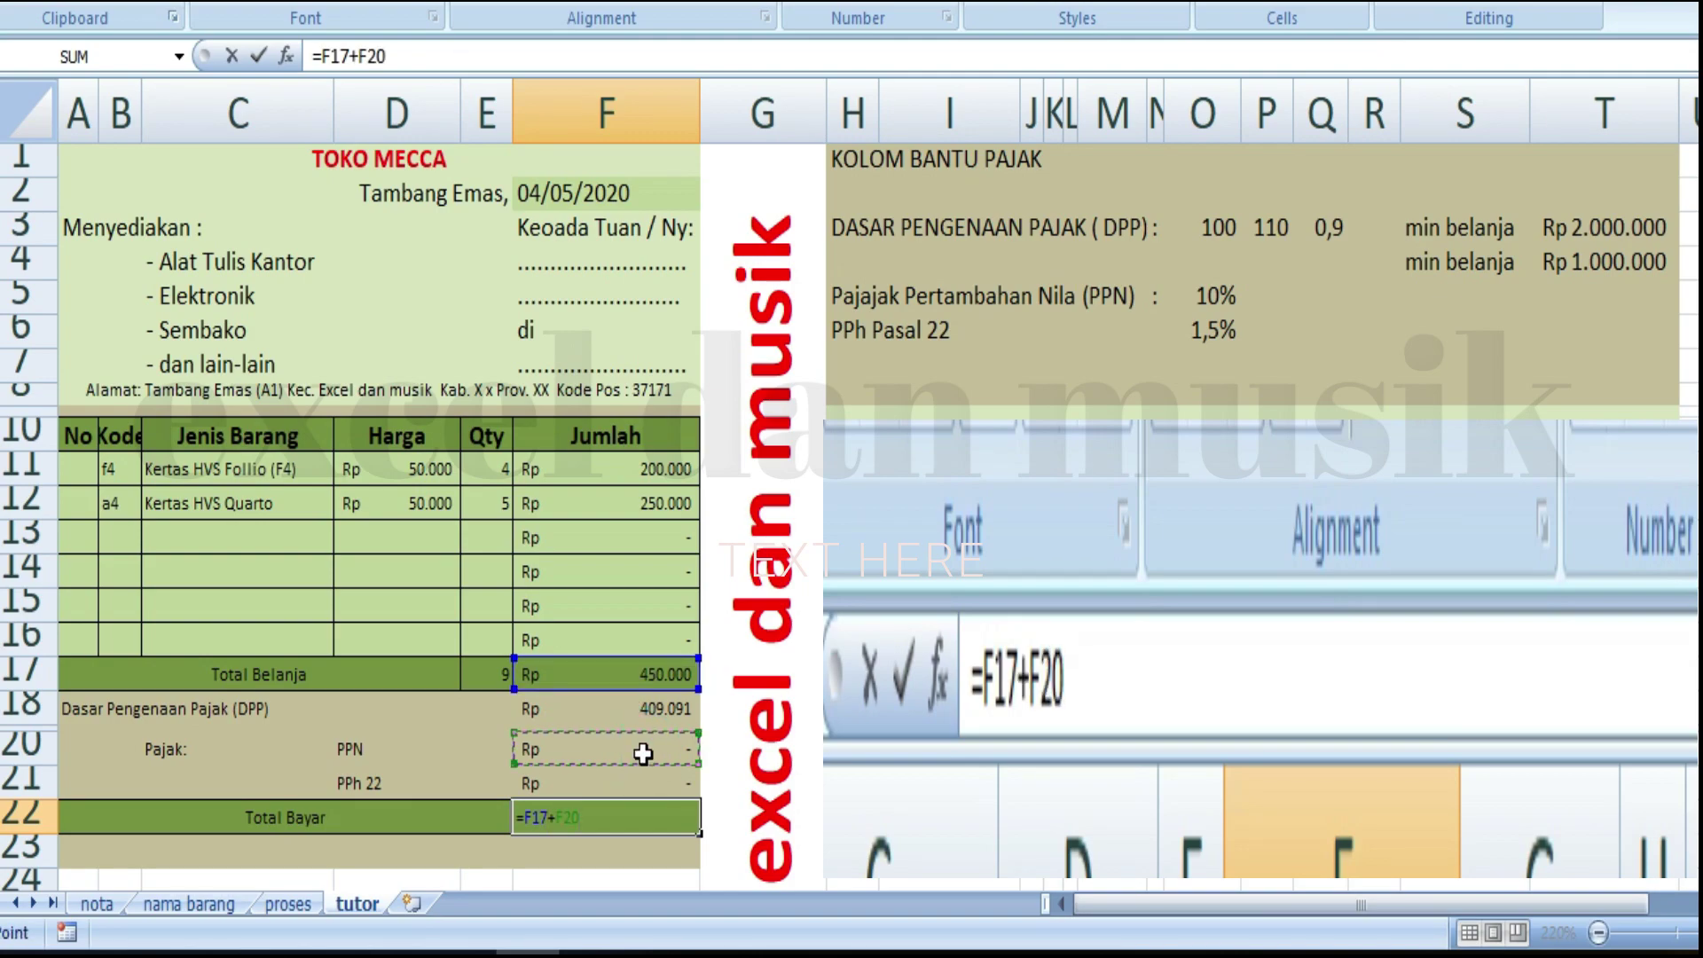
text(+)
click(643, 778)
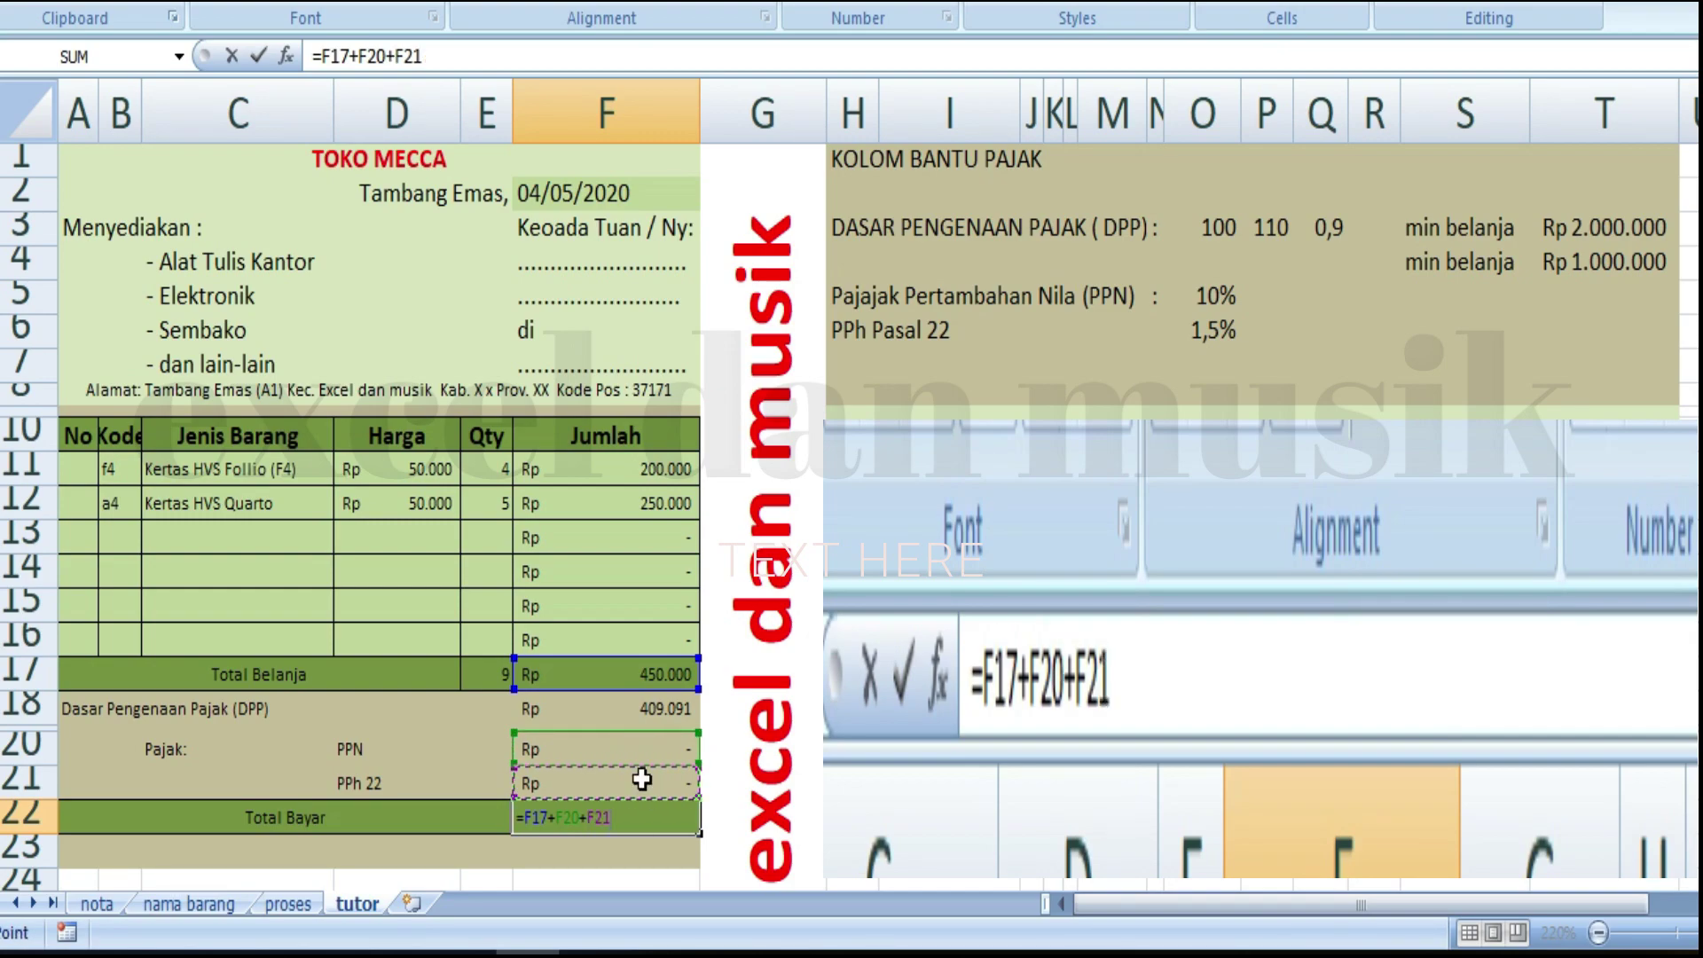
key(Return)
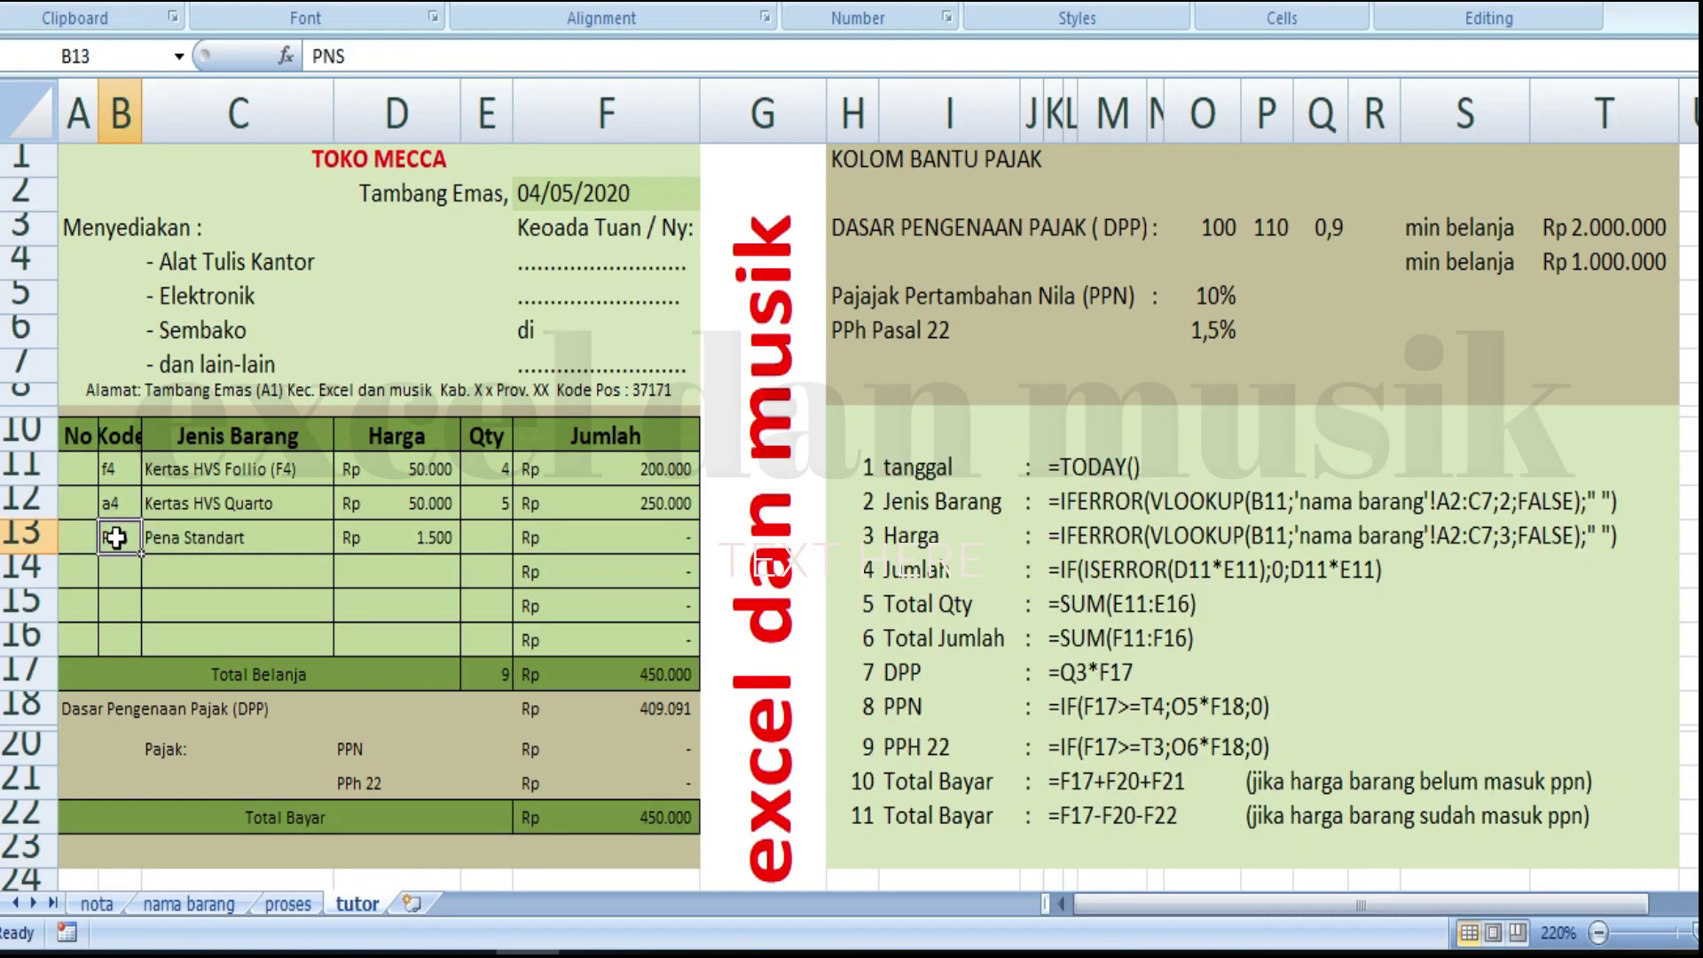
Clear the item code in B13 and look up the Pena Standart code in the nama barang sheet.
key(Delete)
click(169, 593)
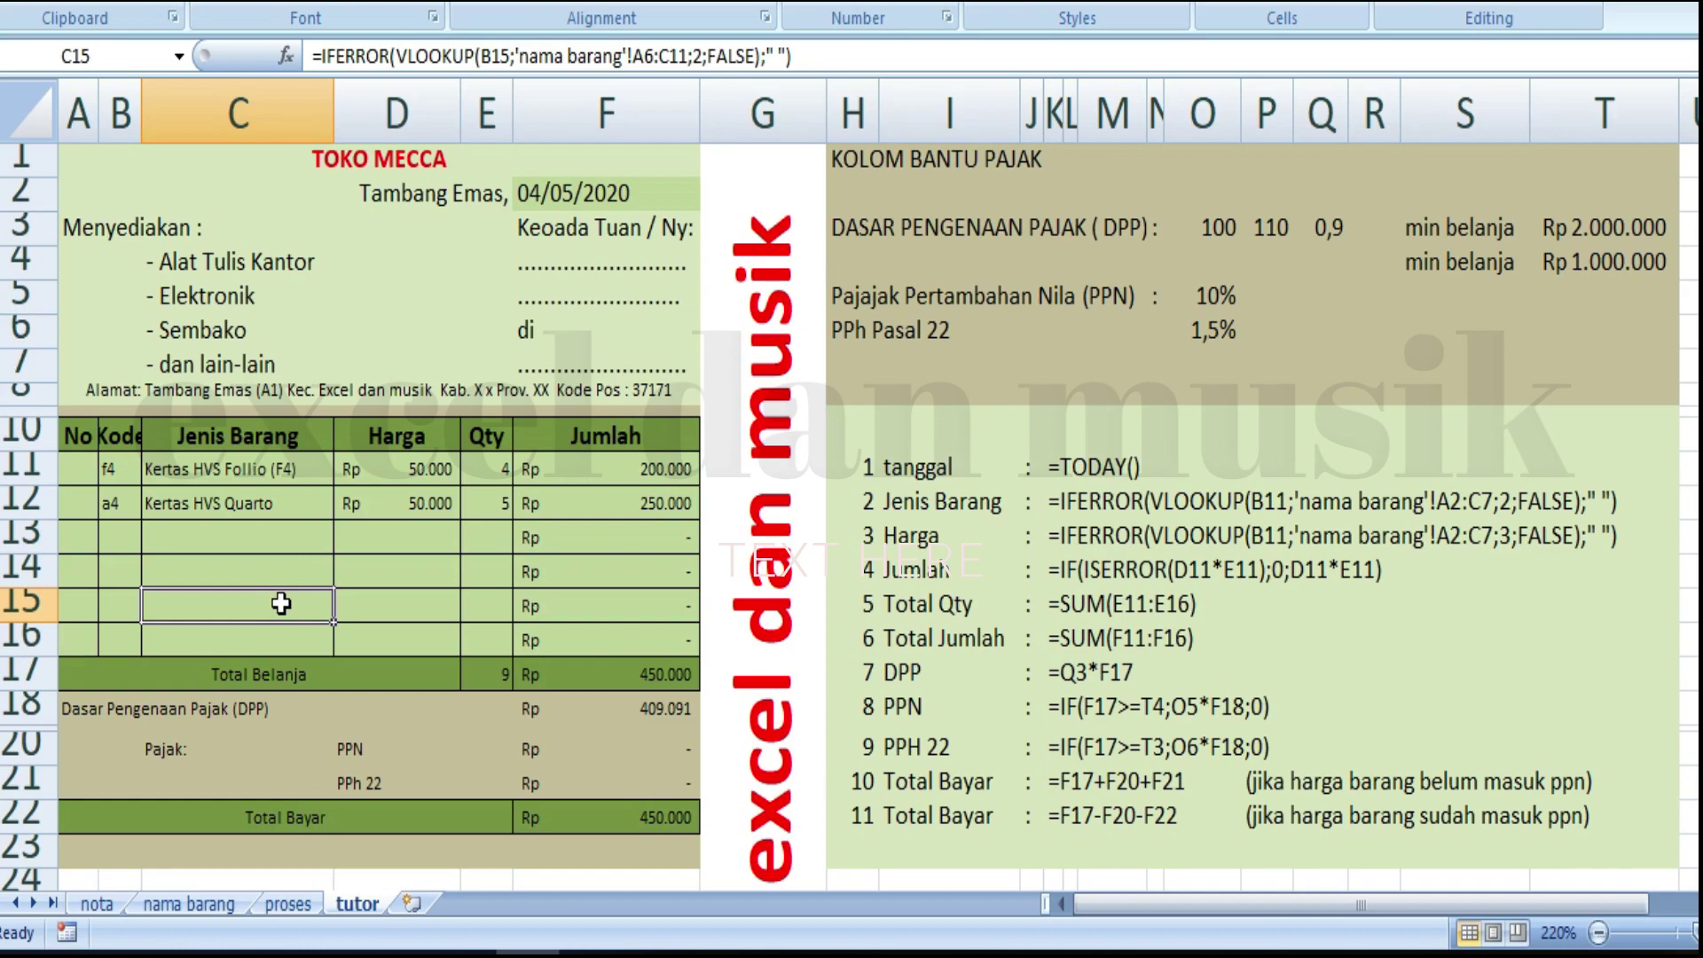
click(205, 912)
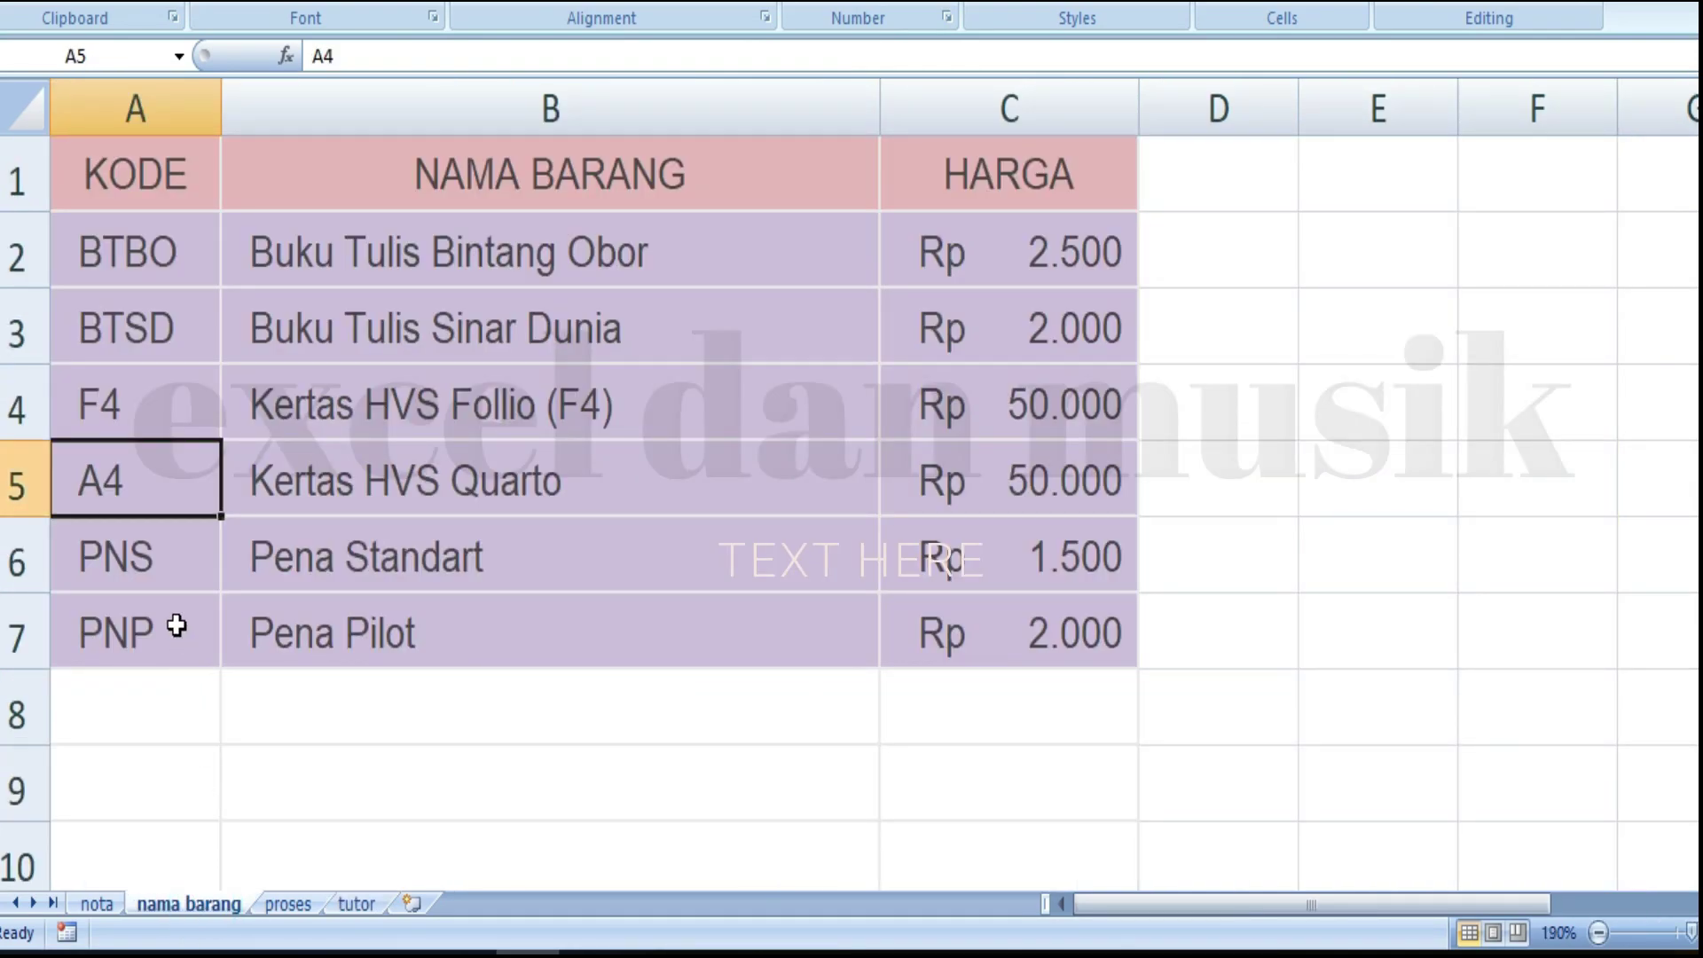
click(131, 574)
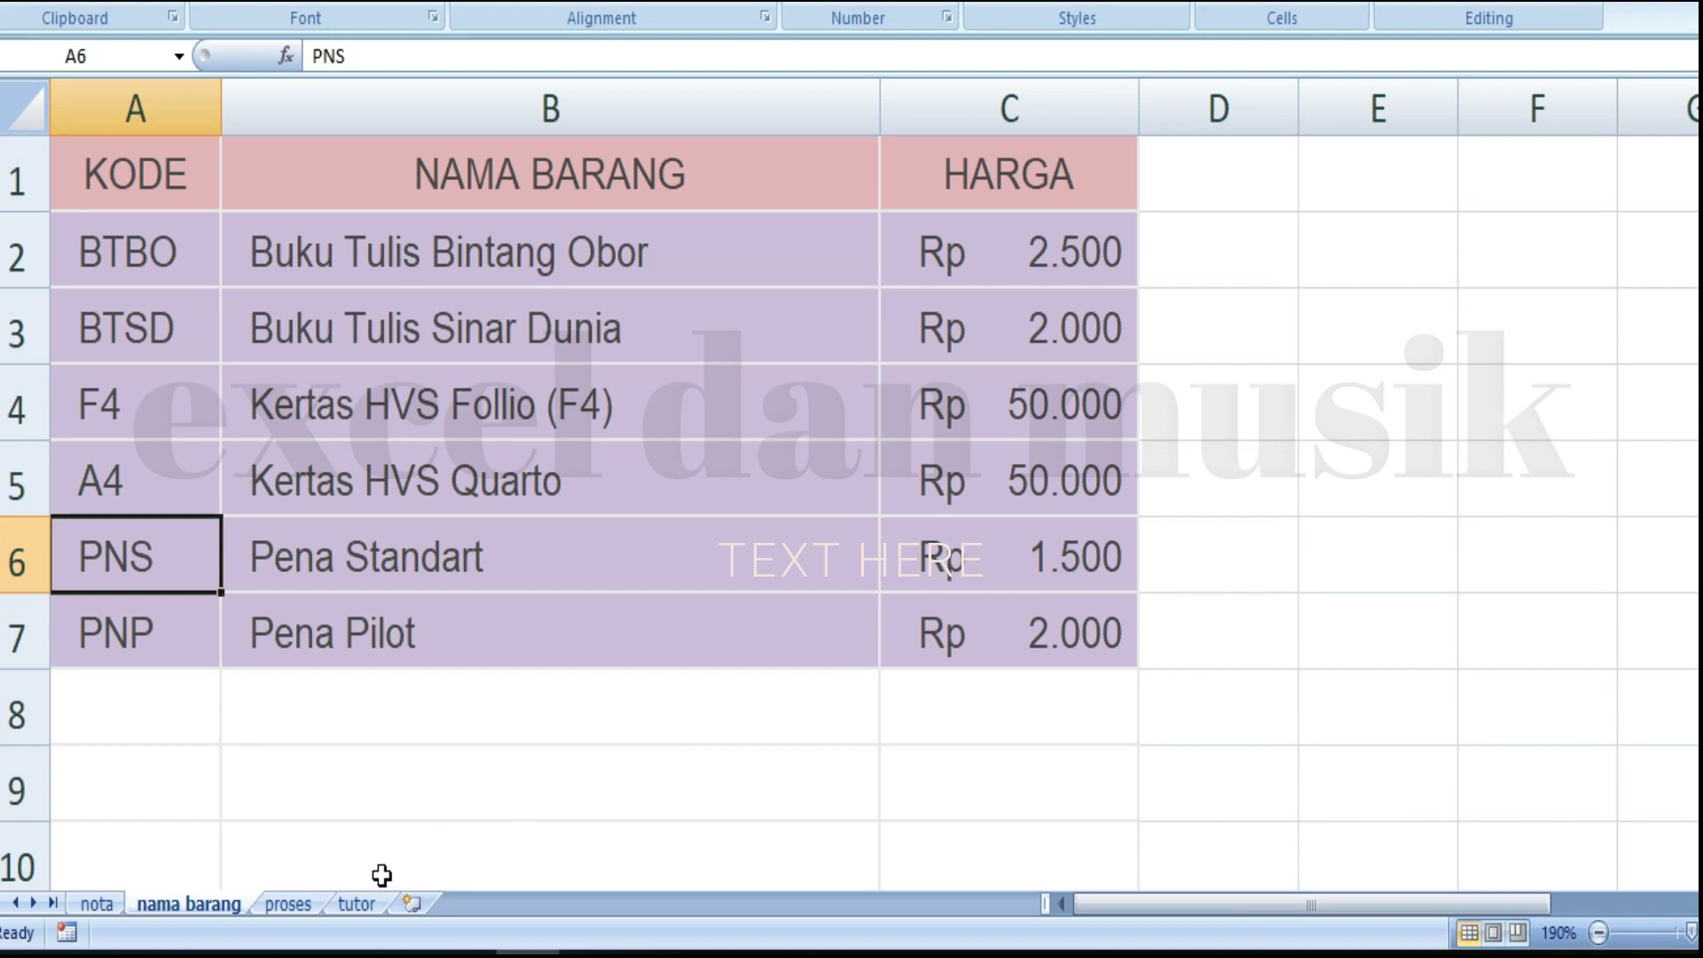
click(356, 905)
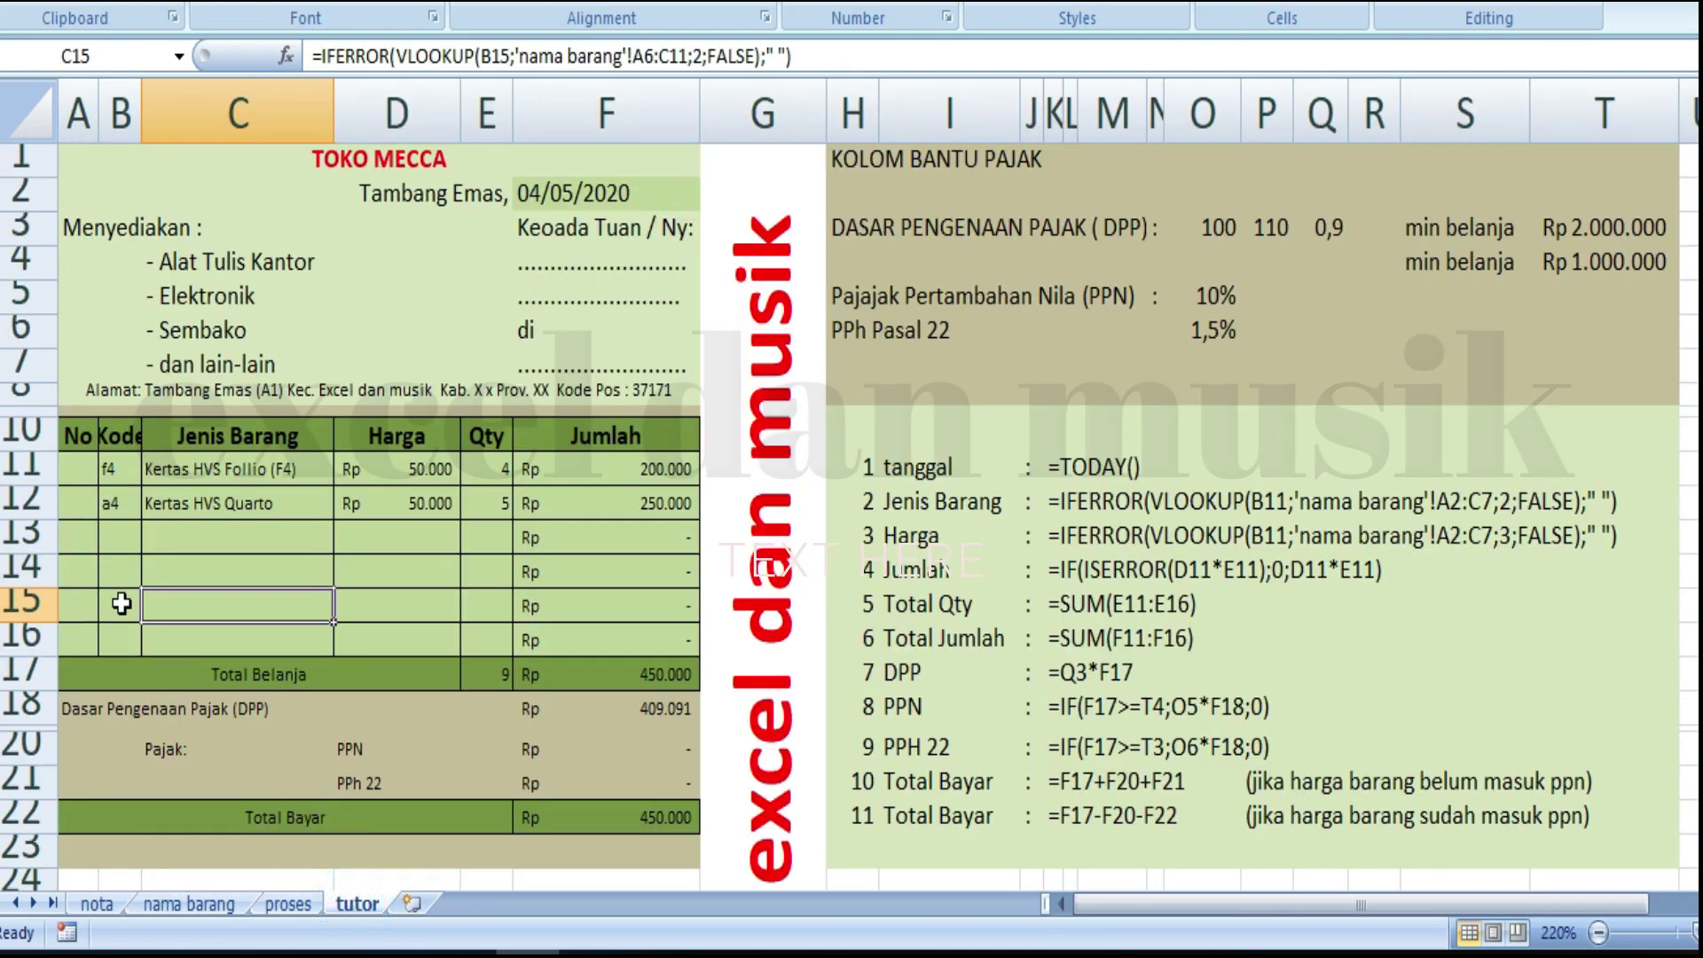
Enter the item code PNS in B13 of the tutor sheet's receipt.
click(116, 544)
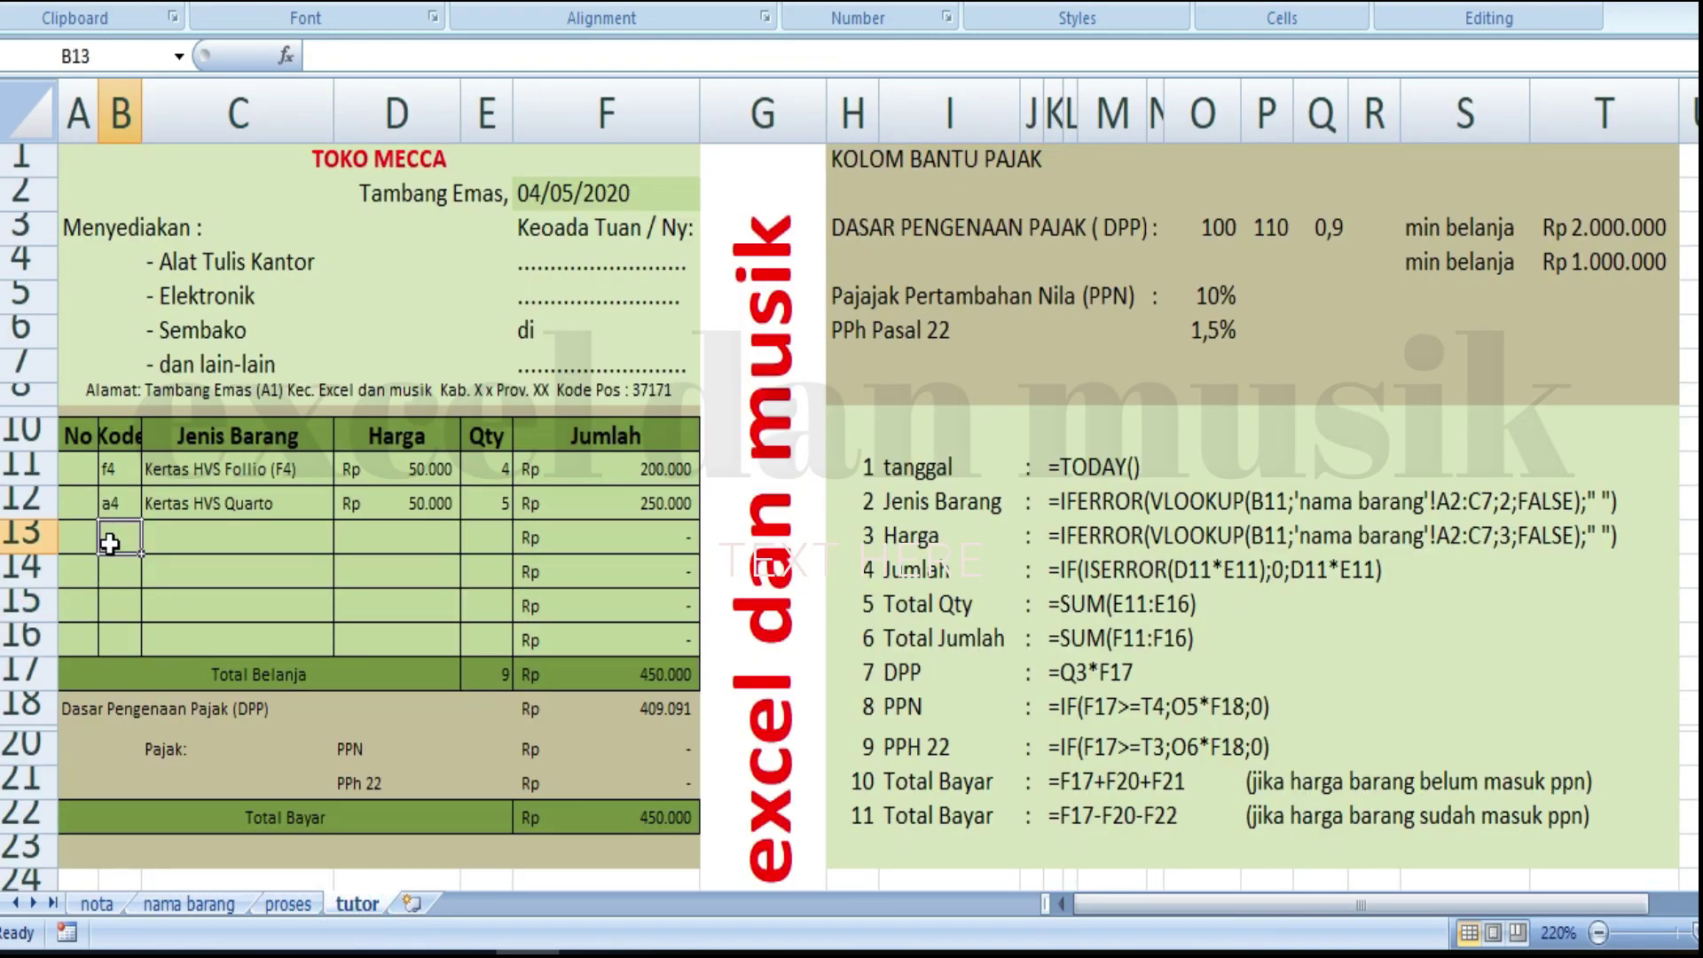
text(PNA)
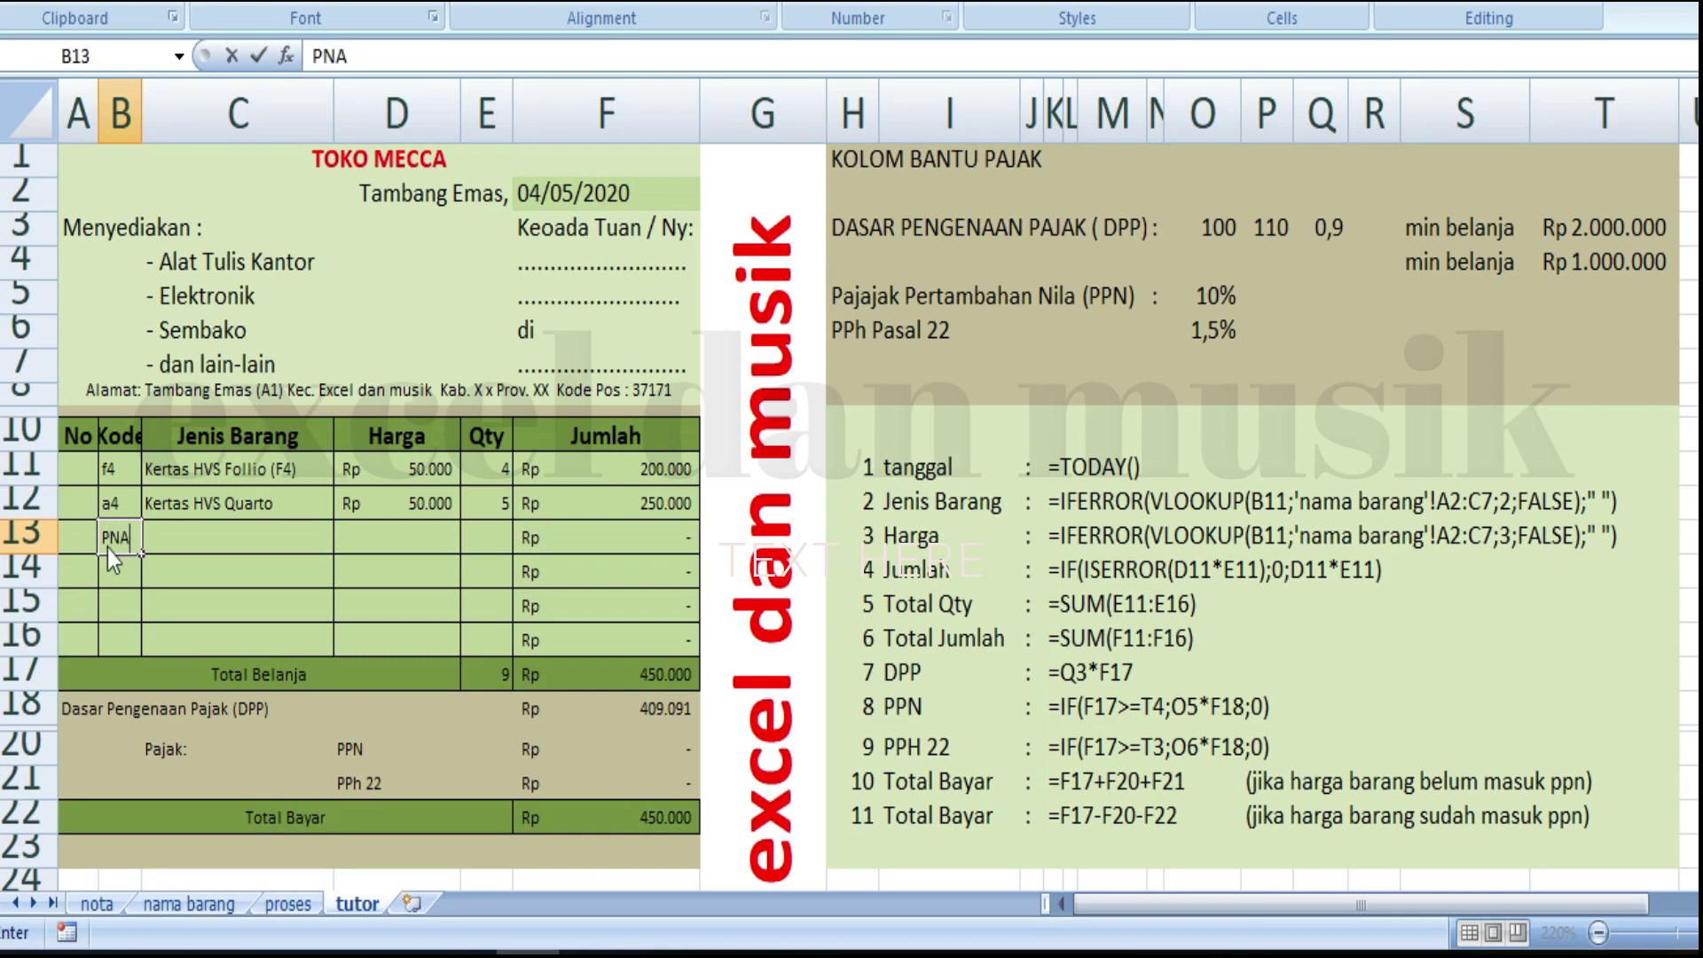
key(BackSpace)
text(S)
key(Return)
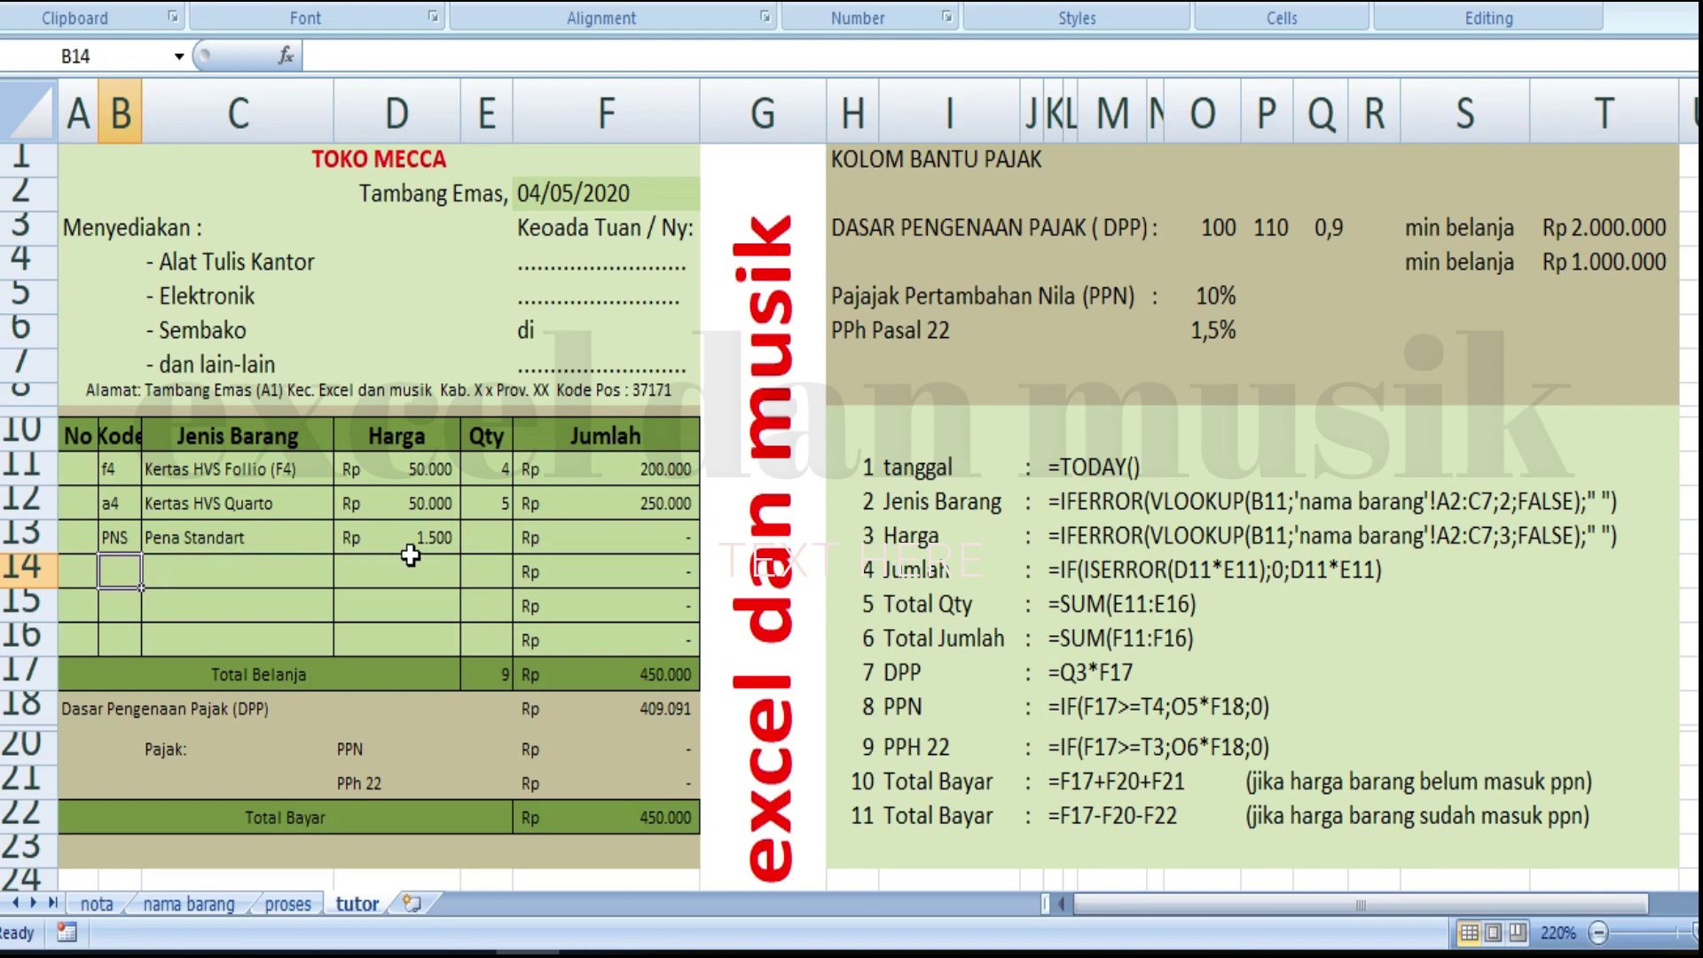
Enter a quantity of 12 for Pena Standart in E13 and check the Total Belanja cell.
click(480, 538)
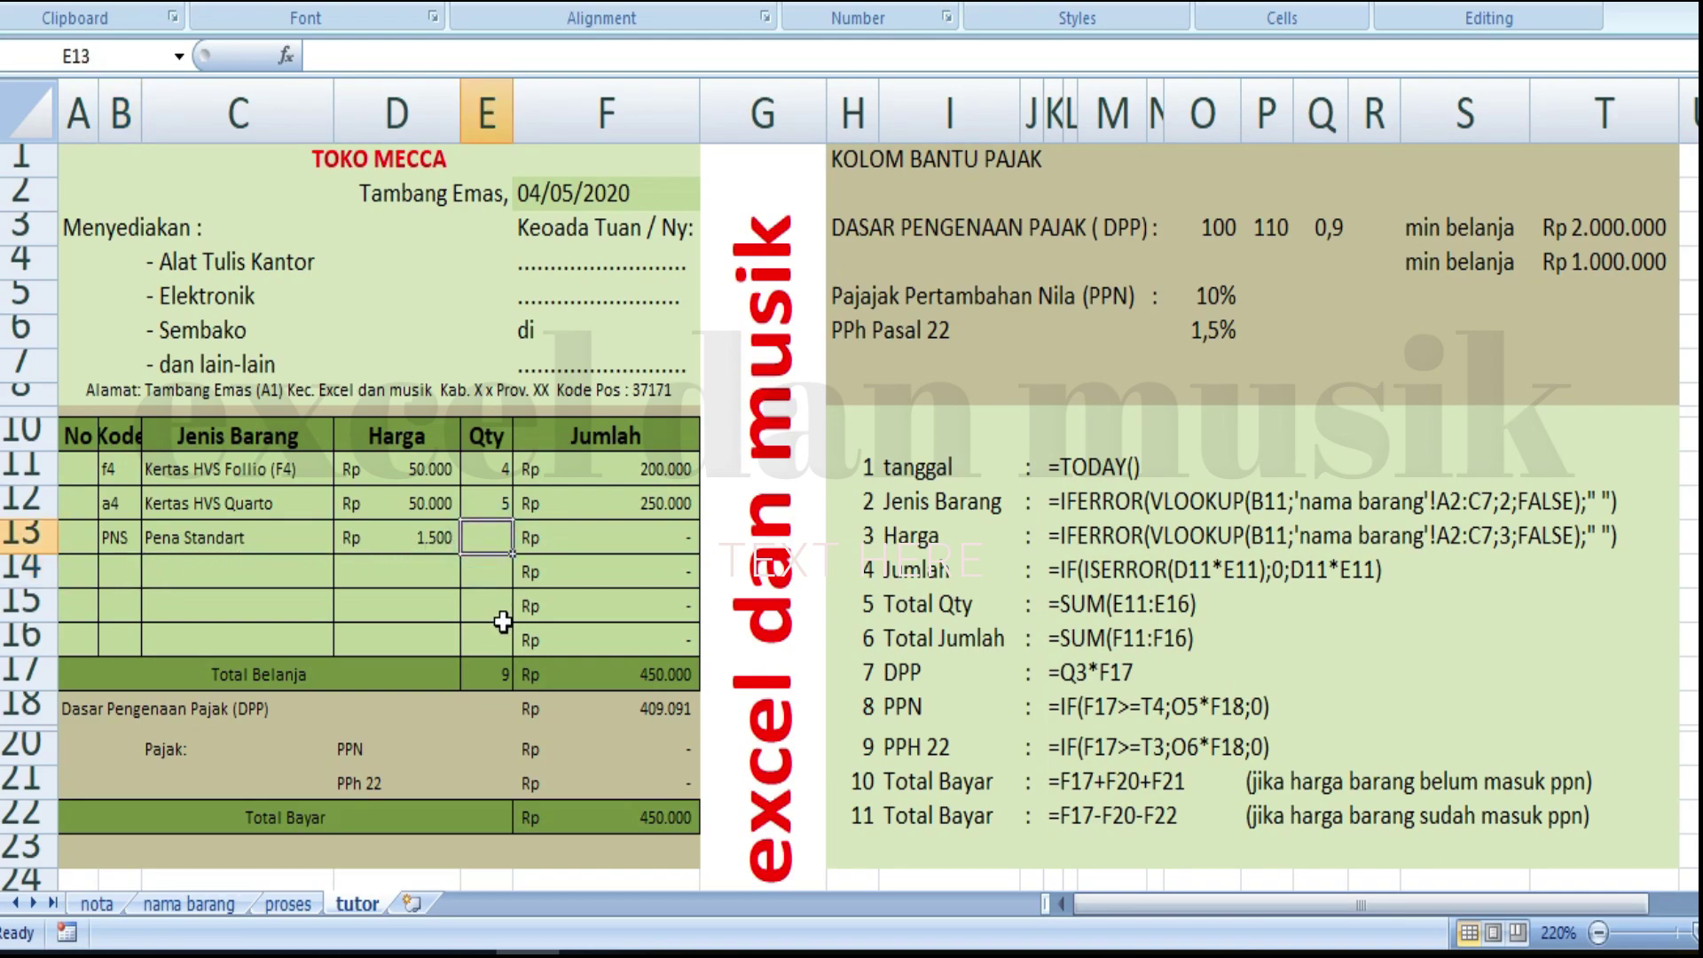
text(12)
click(494, 621)
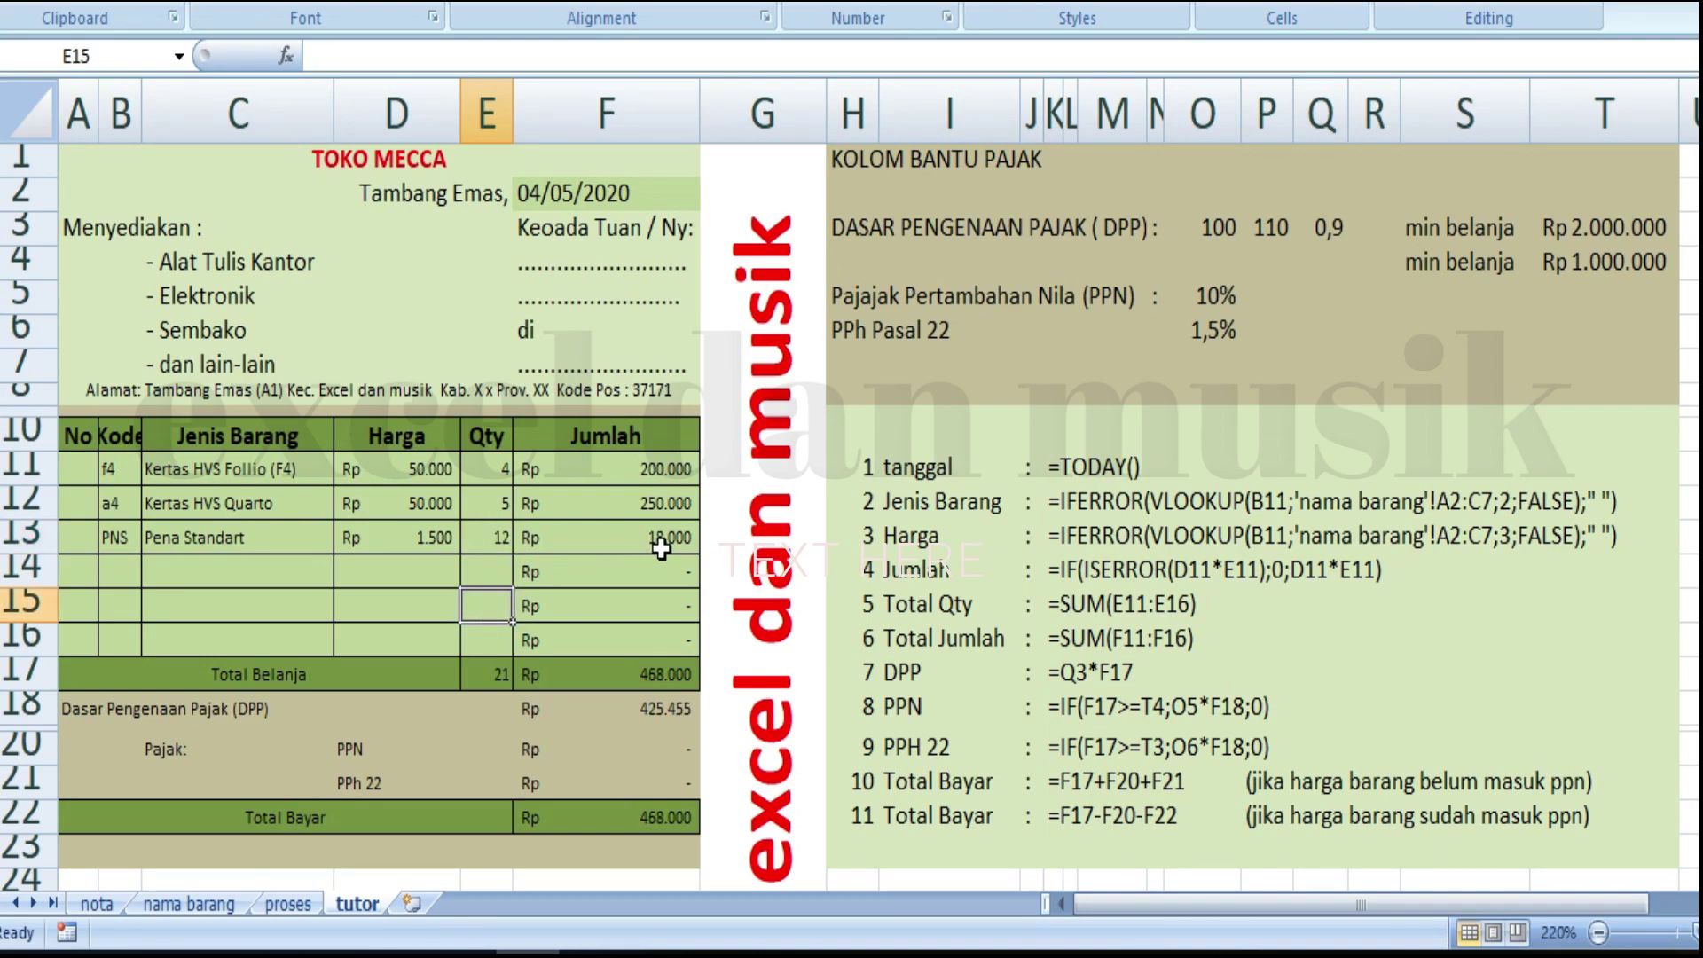
click(638, 672)
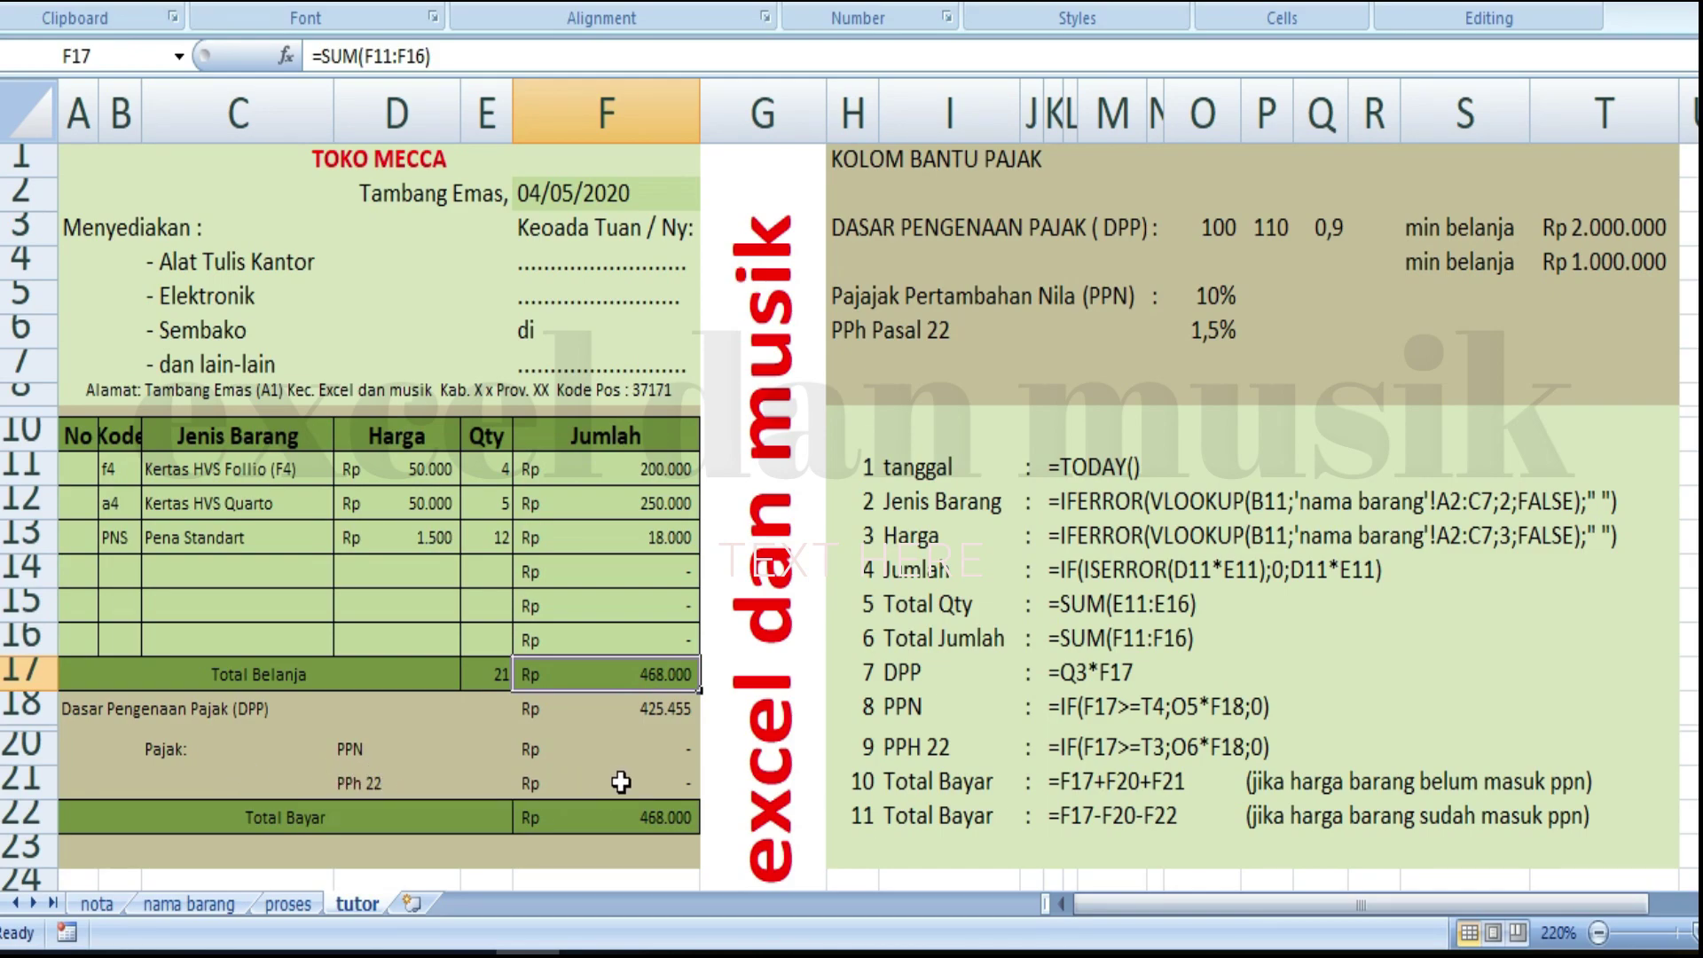
Set the quantity of Kertas HVS Quarto in E12 to 50 and check the PPN and PPh 22 cells.
click(491, 500)
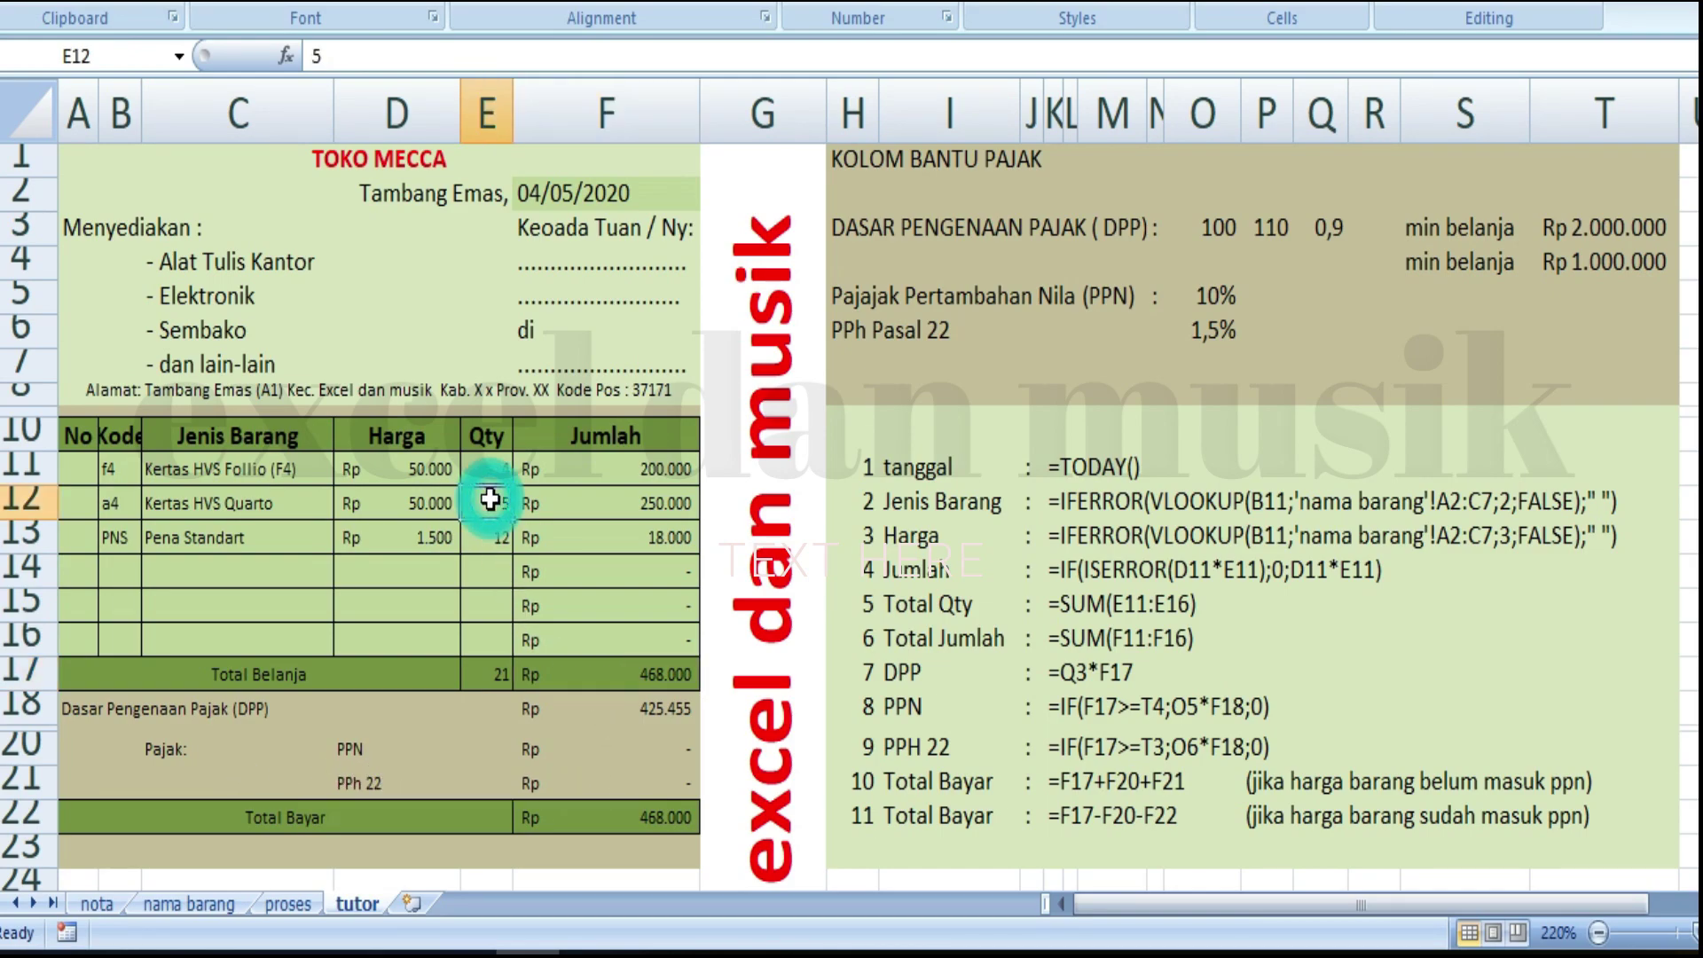
text(50)
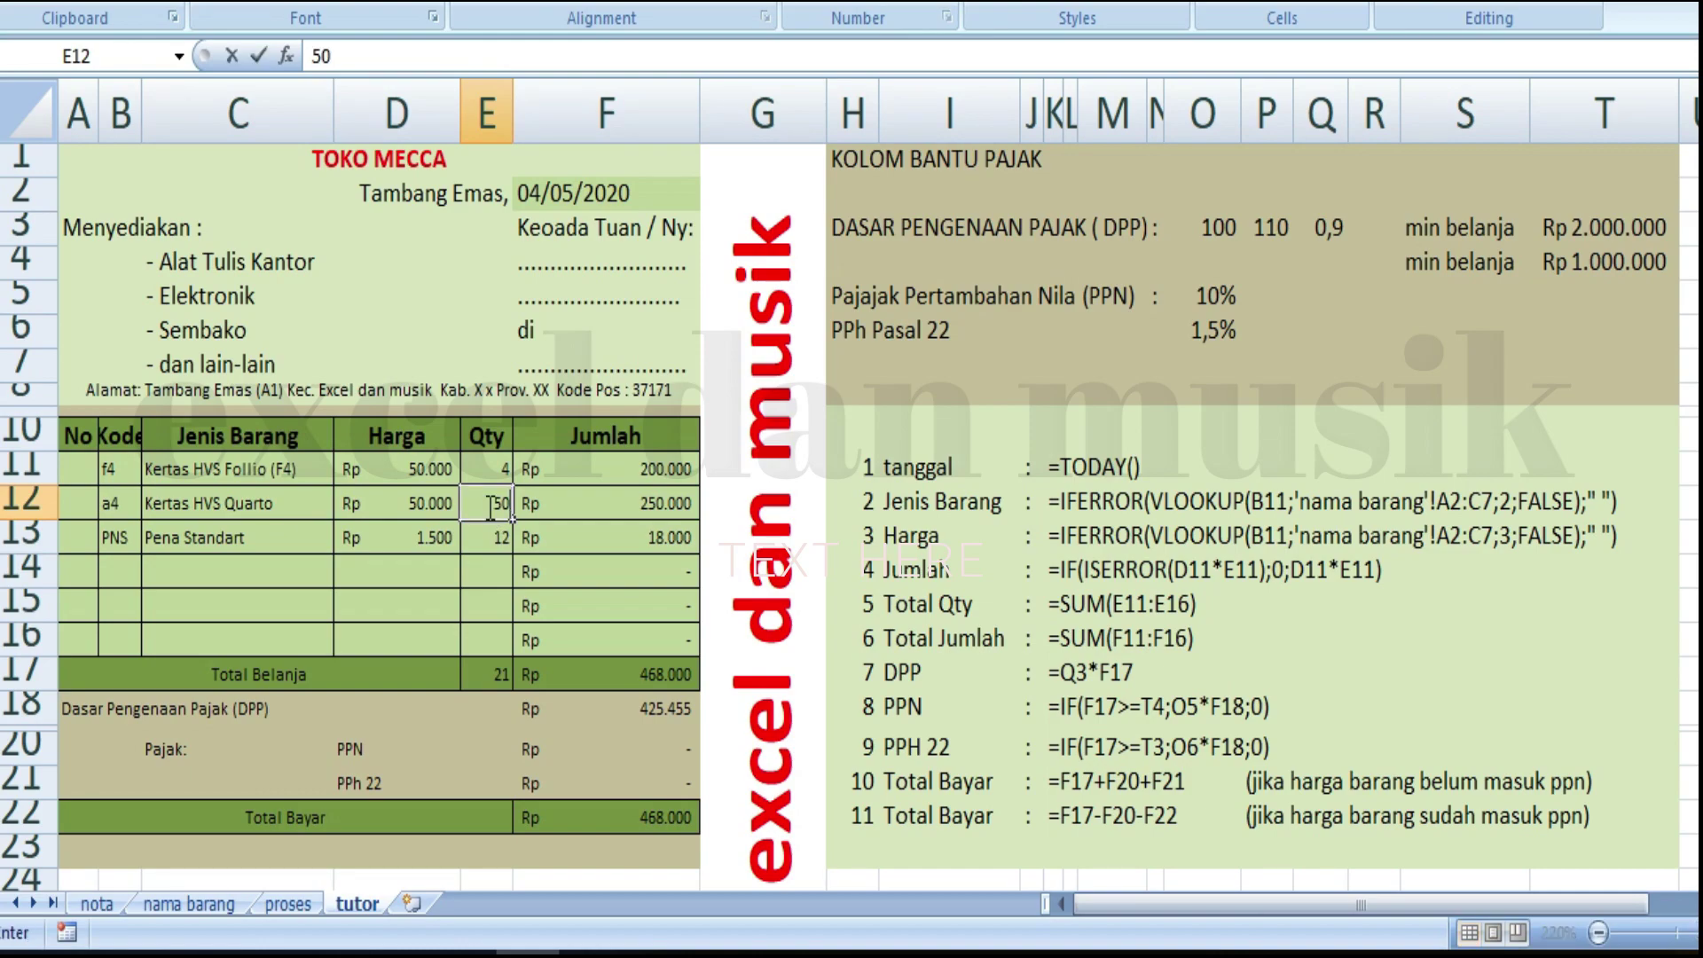
key(Return)
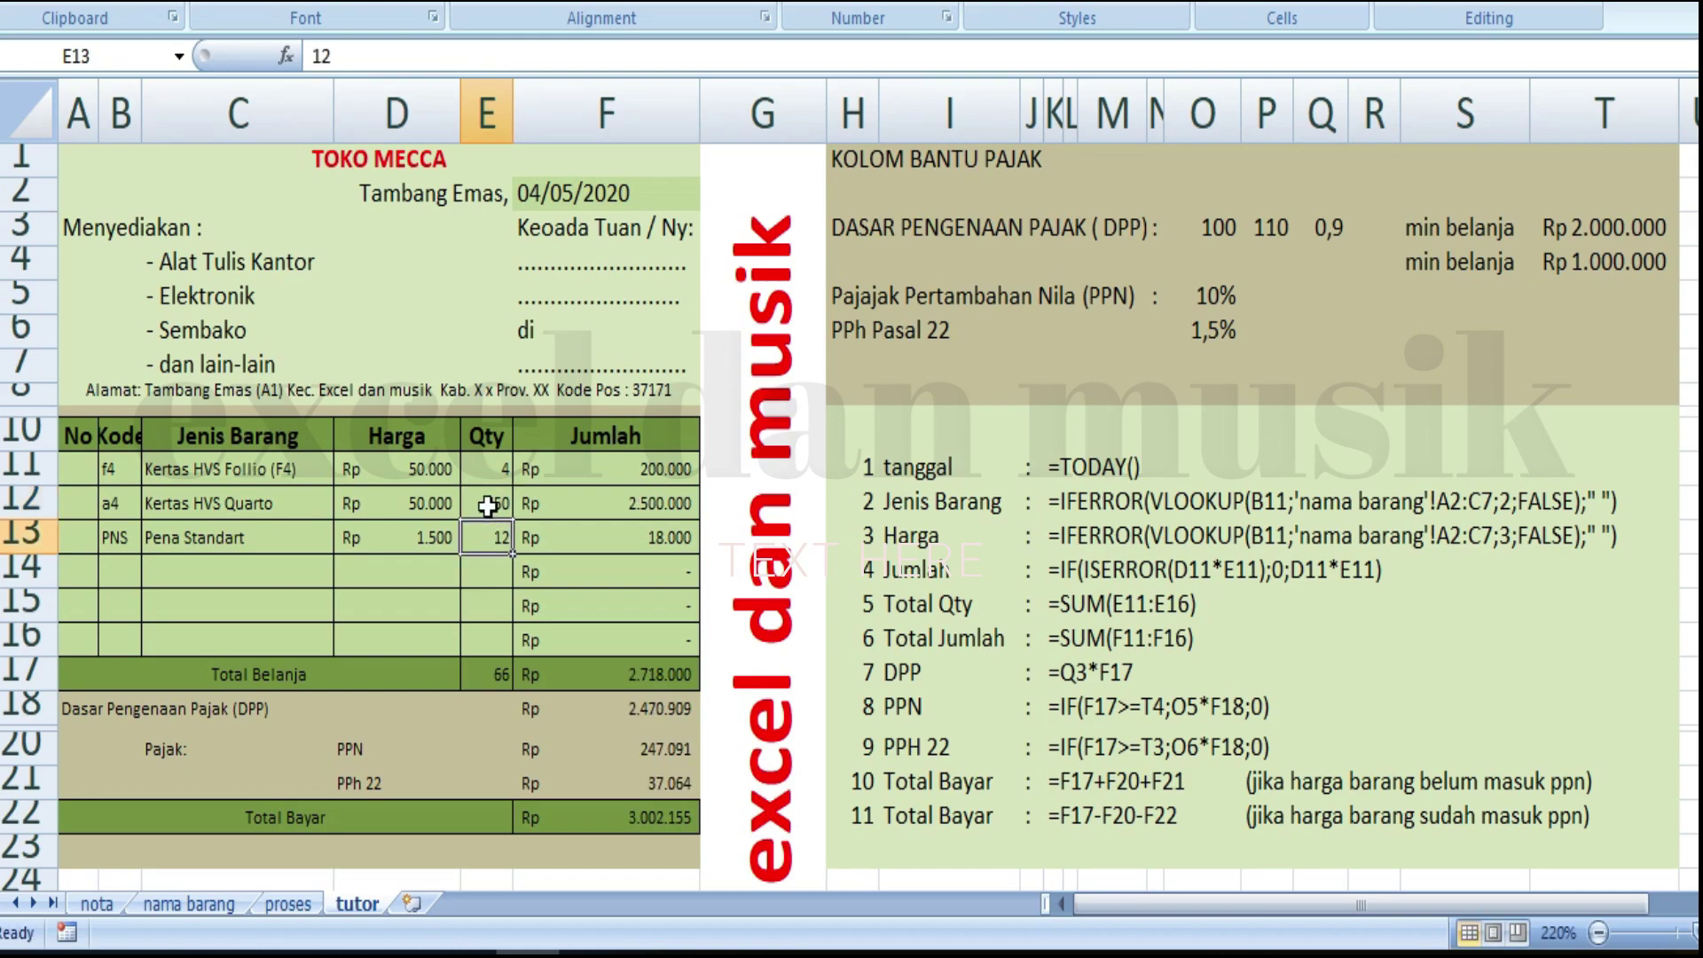
click(622, 750)
click(356, 782)
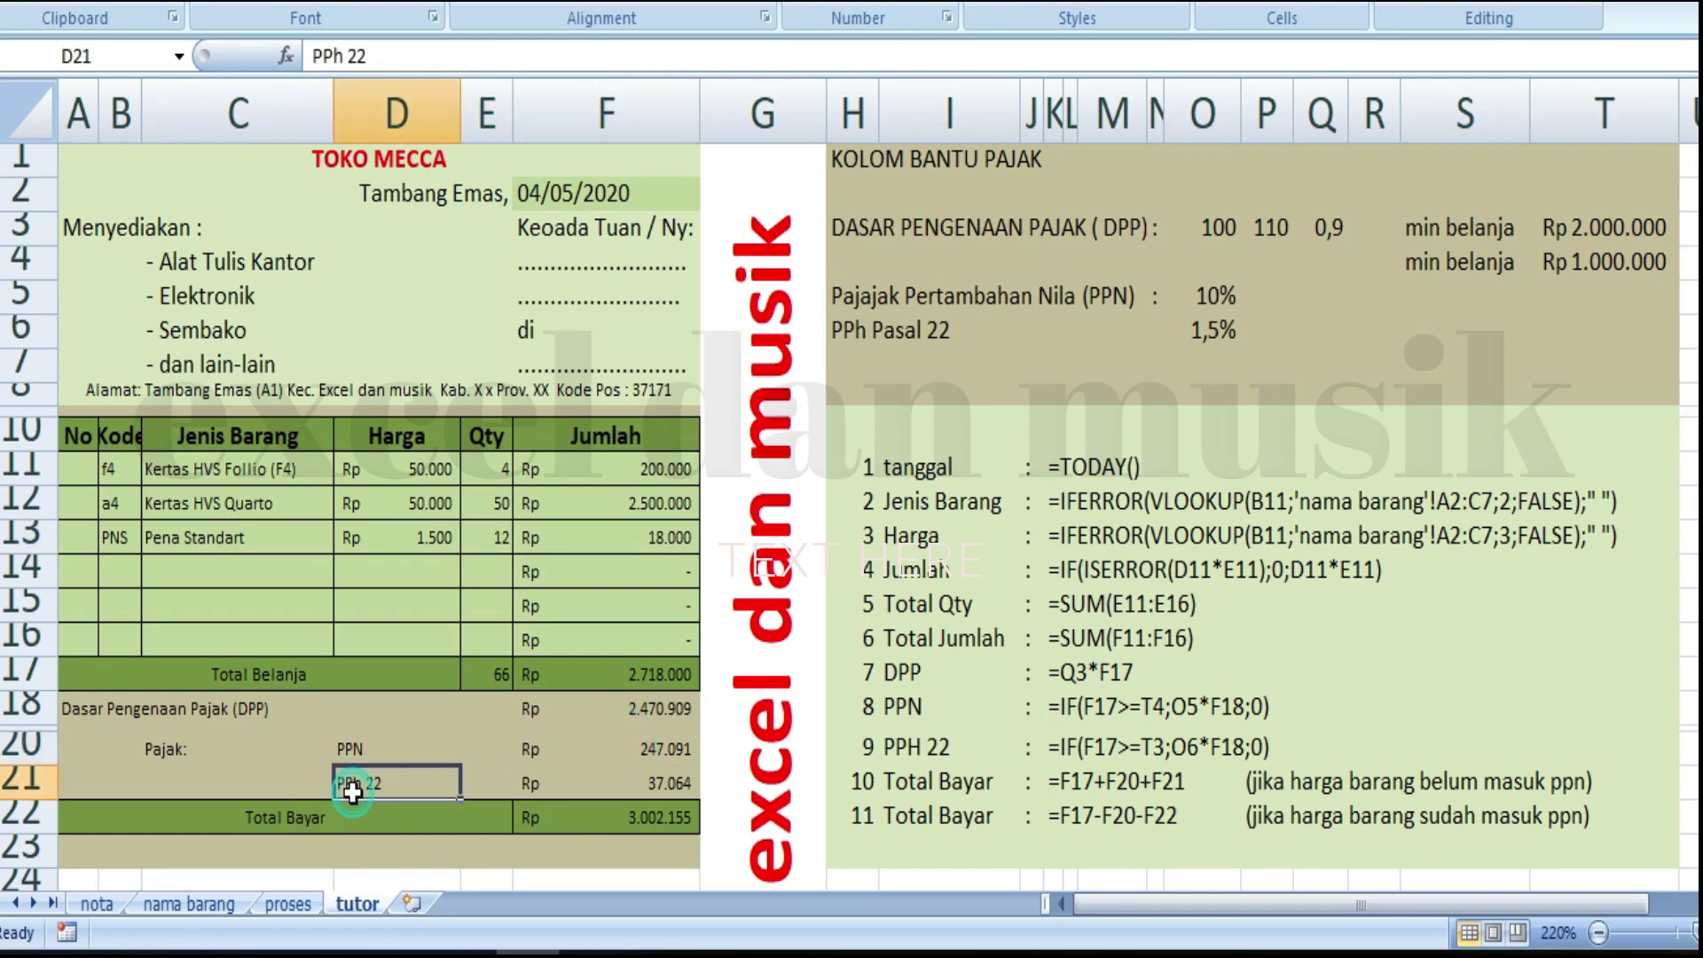
click(627, 780)
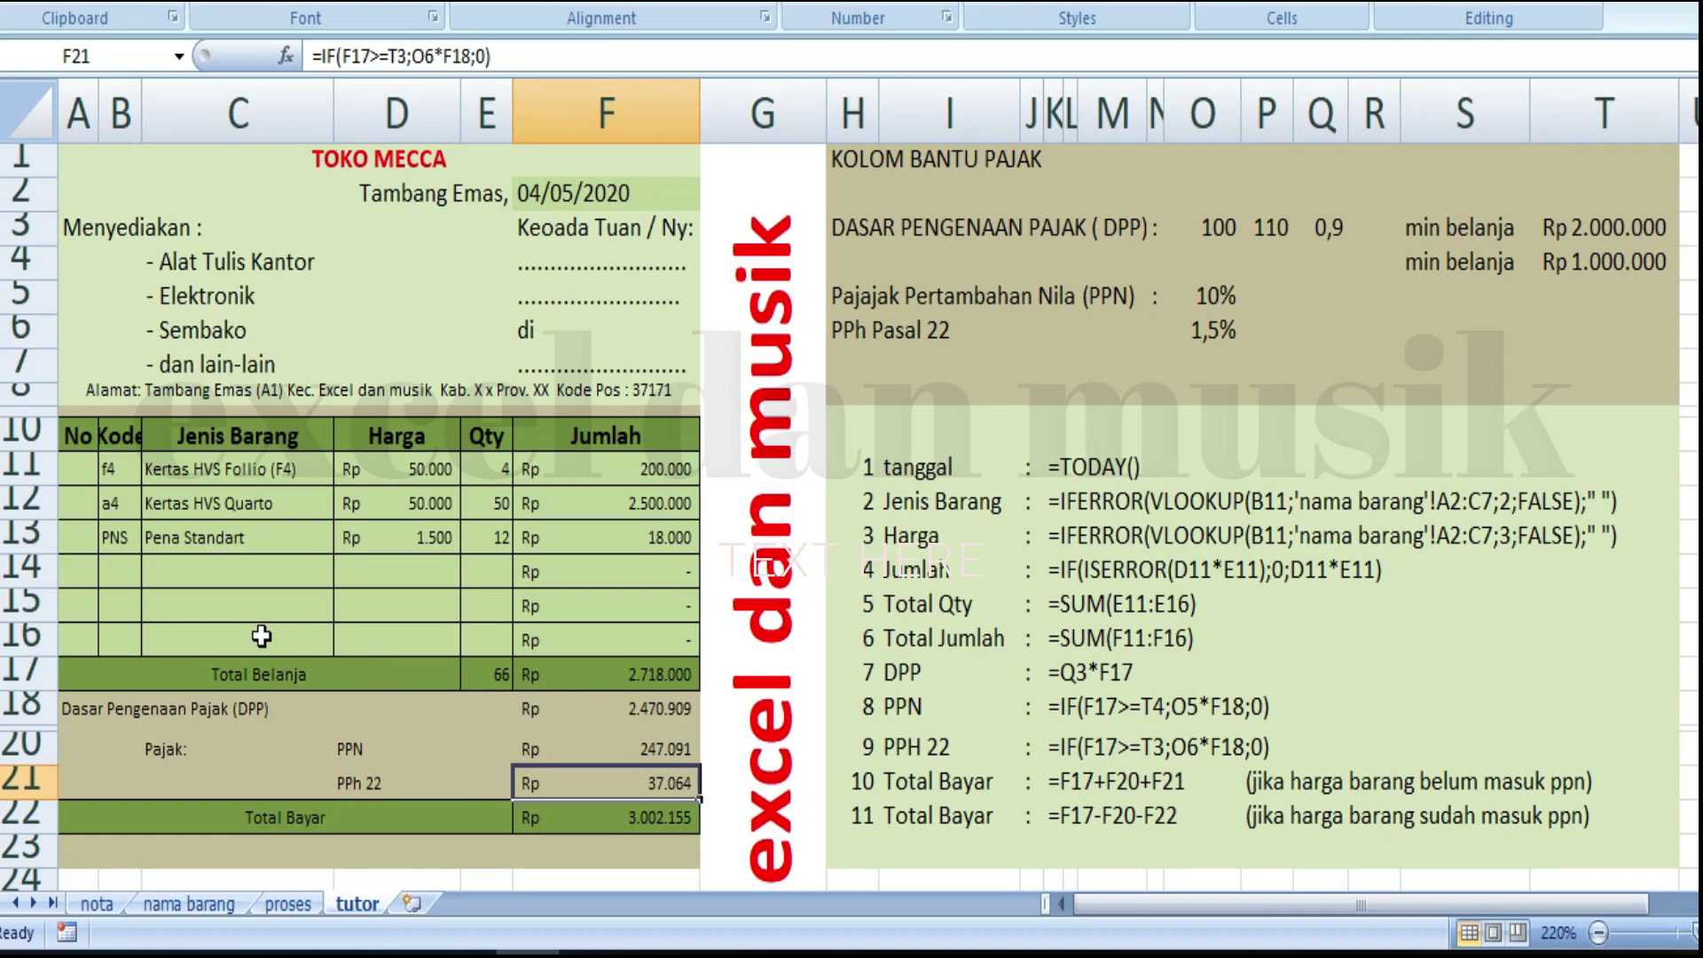
Hide the DPP row 18 and the helper columns G to T, and open the nota sheet.
right_click(41, 708)
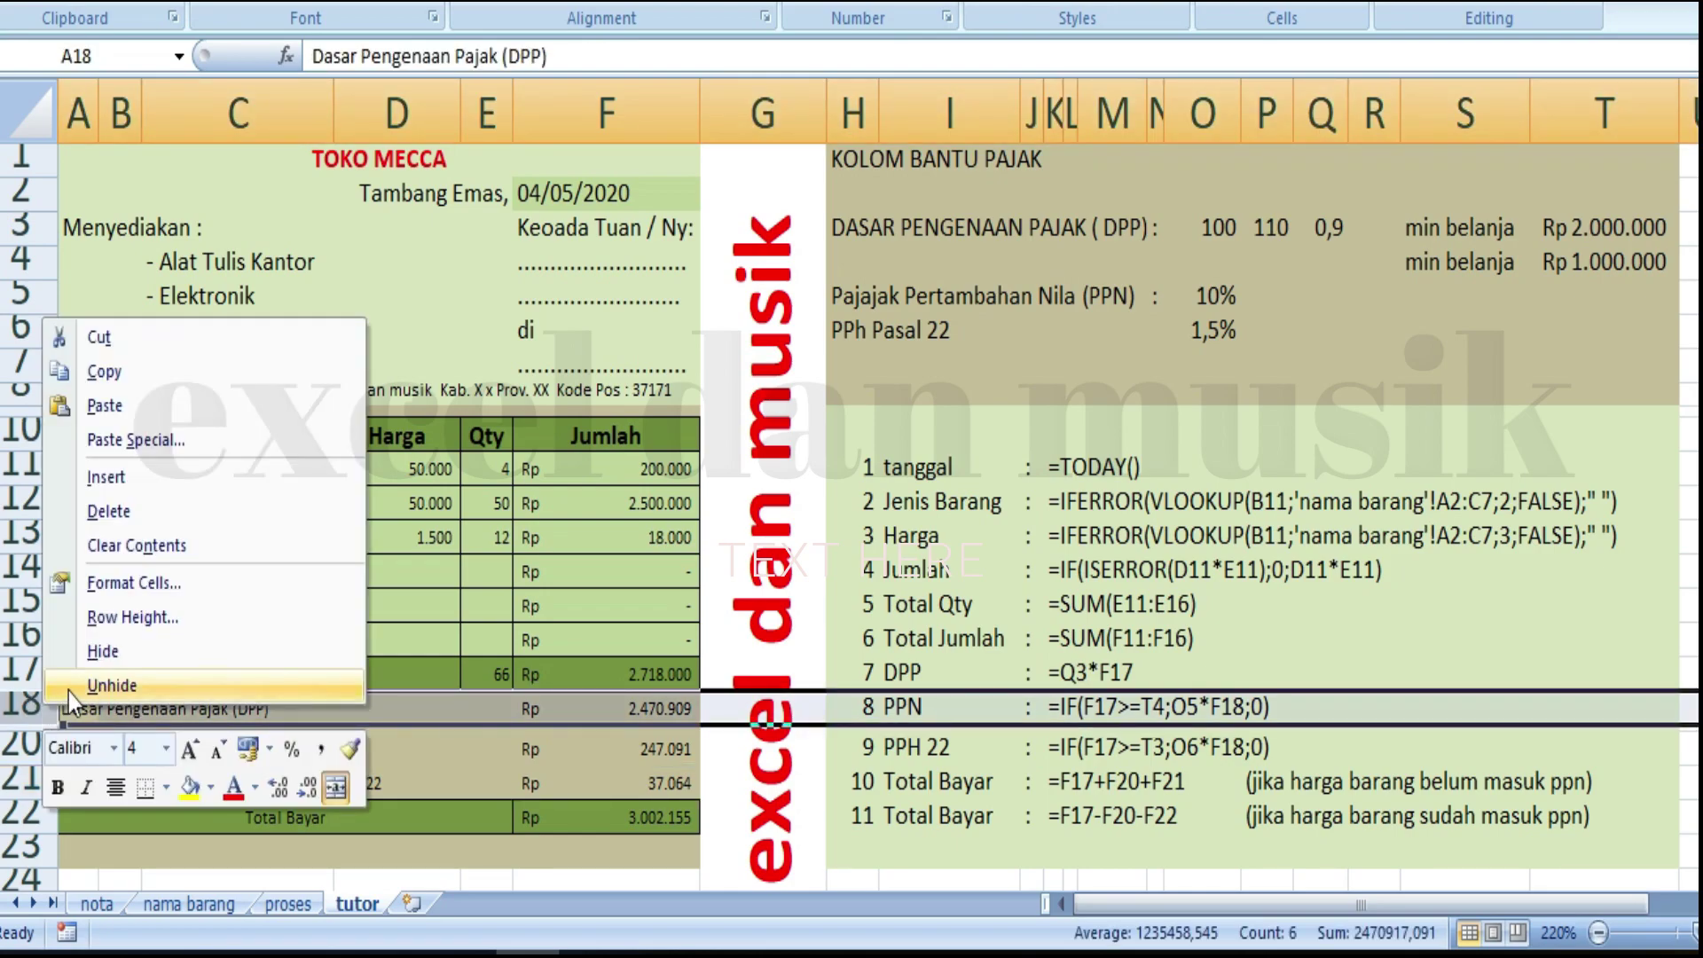
click(125, 659)
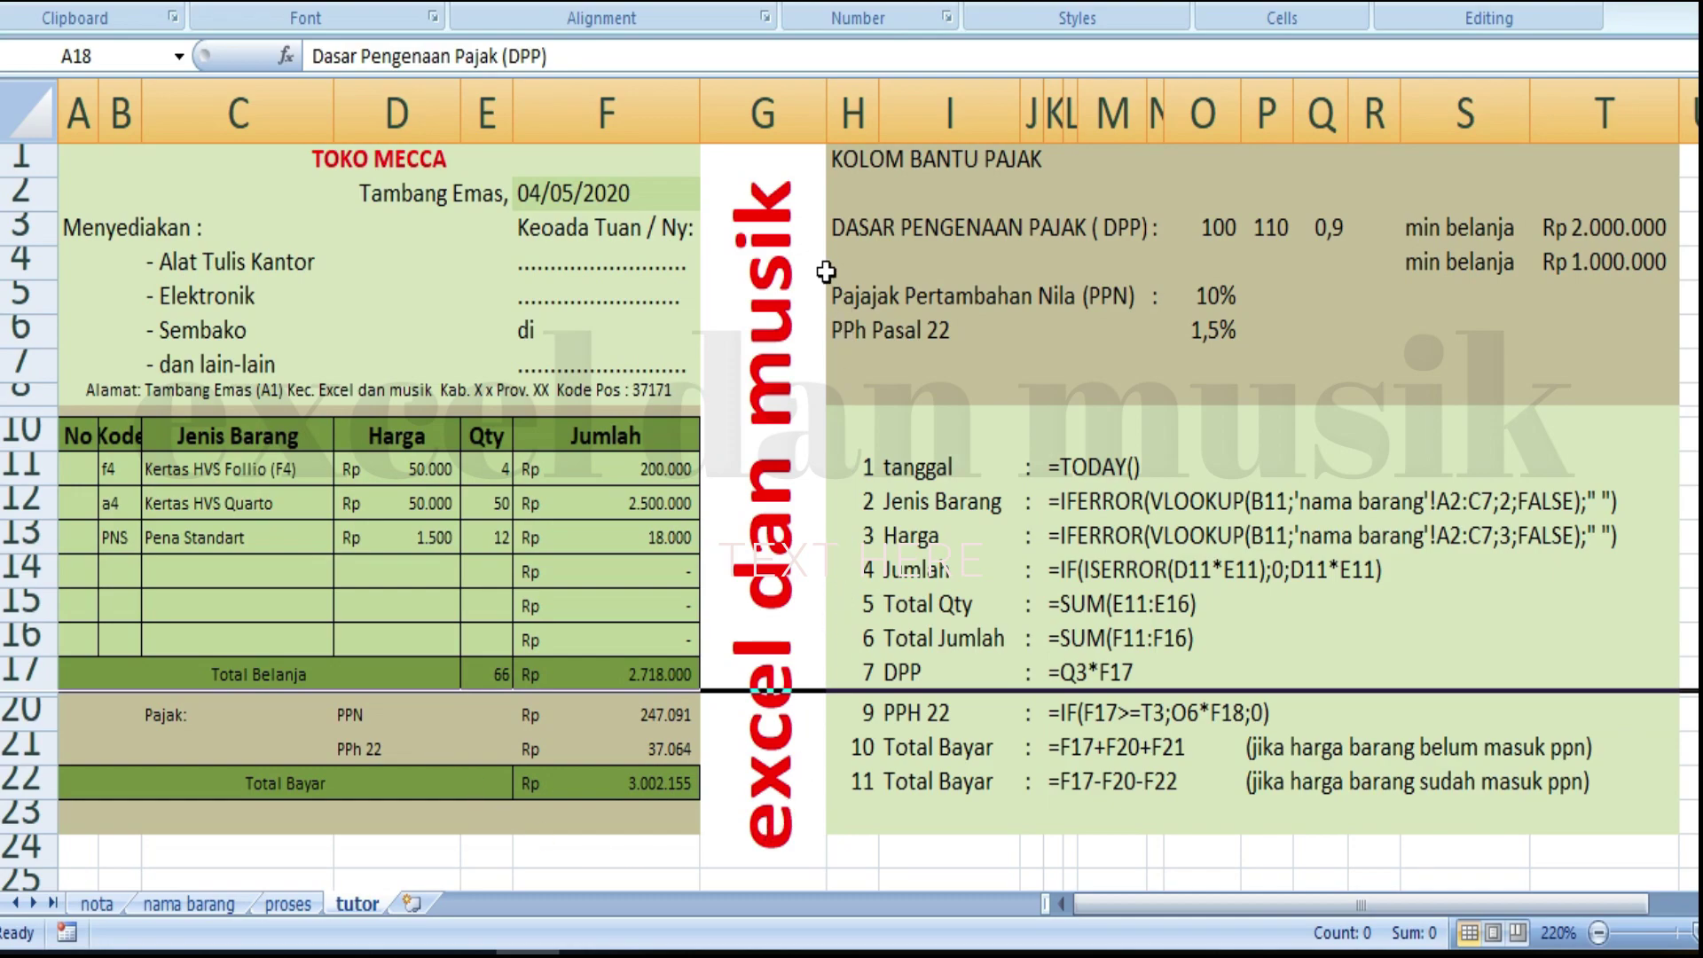
drag(763, 113, 1652, 116)
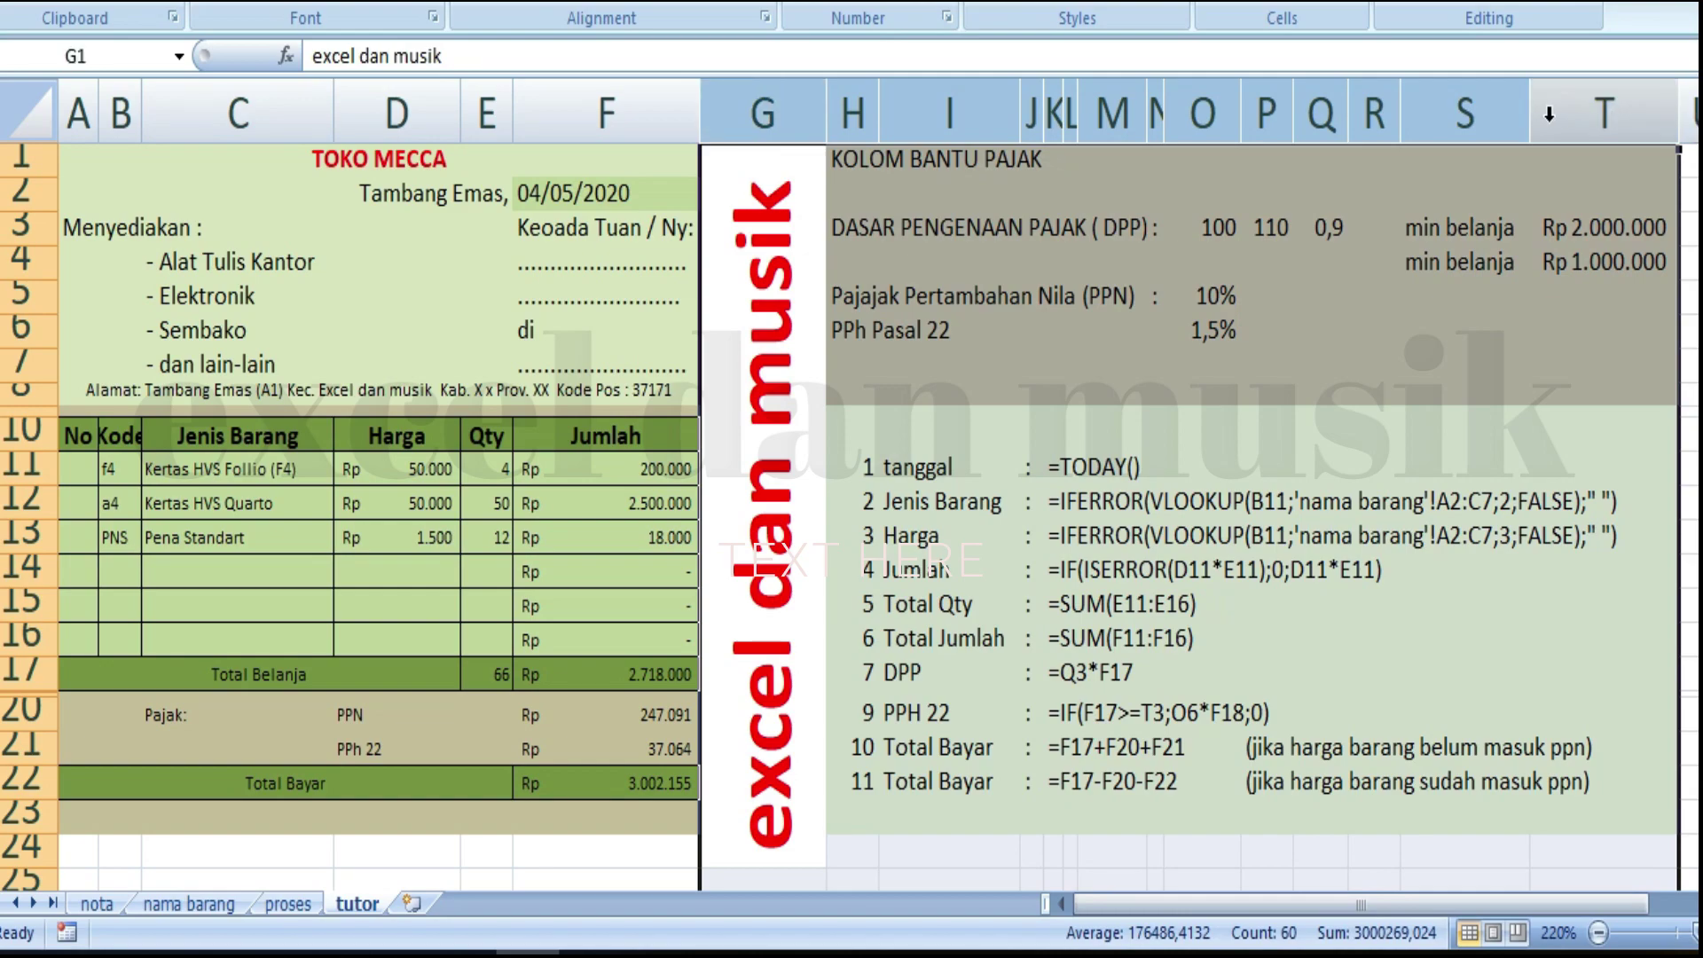
right_click(1459, 117)
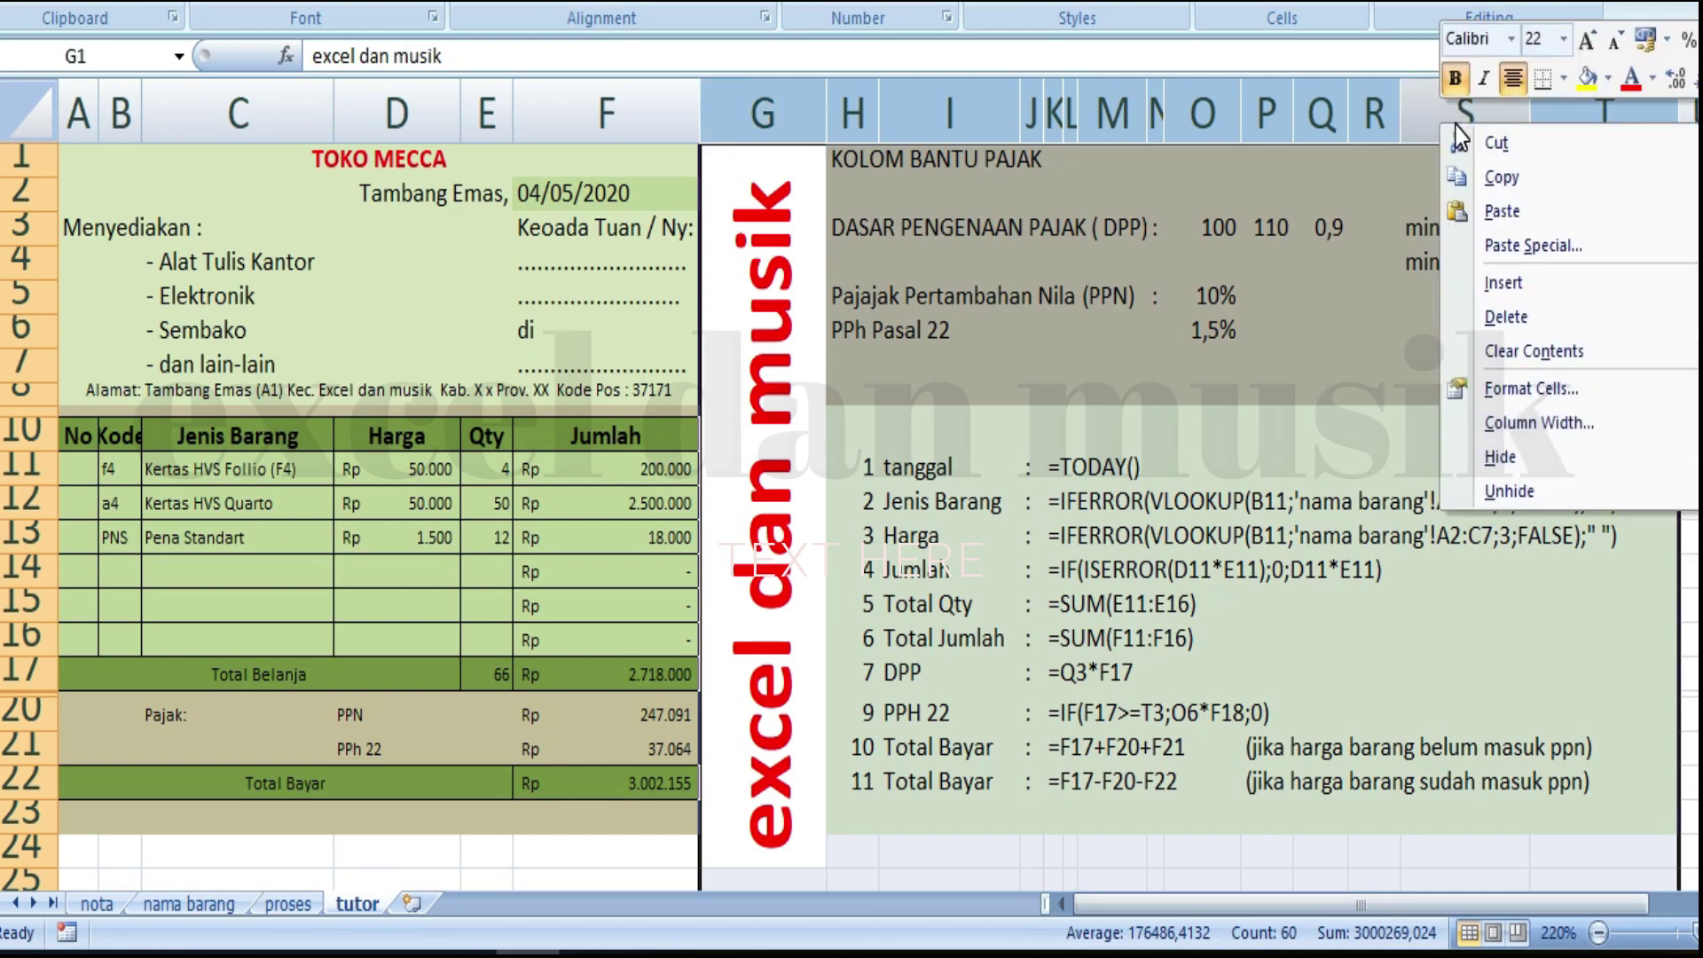
click(1532, 457)
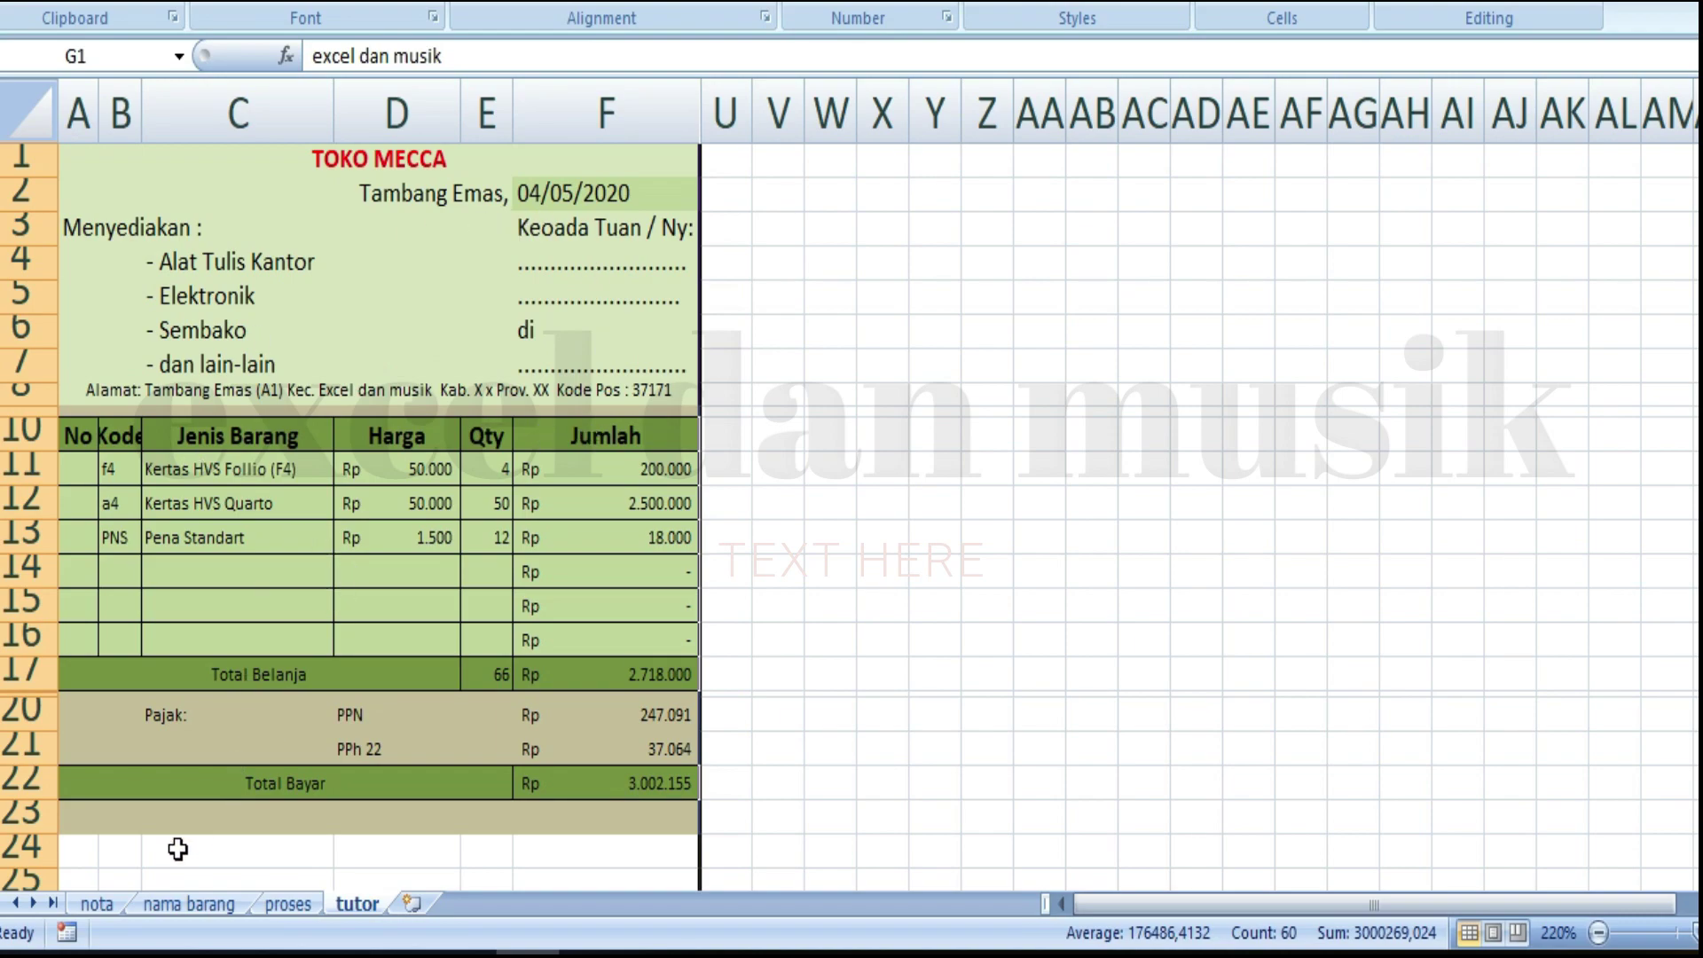
click(97, 904)
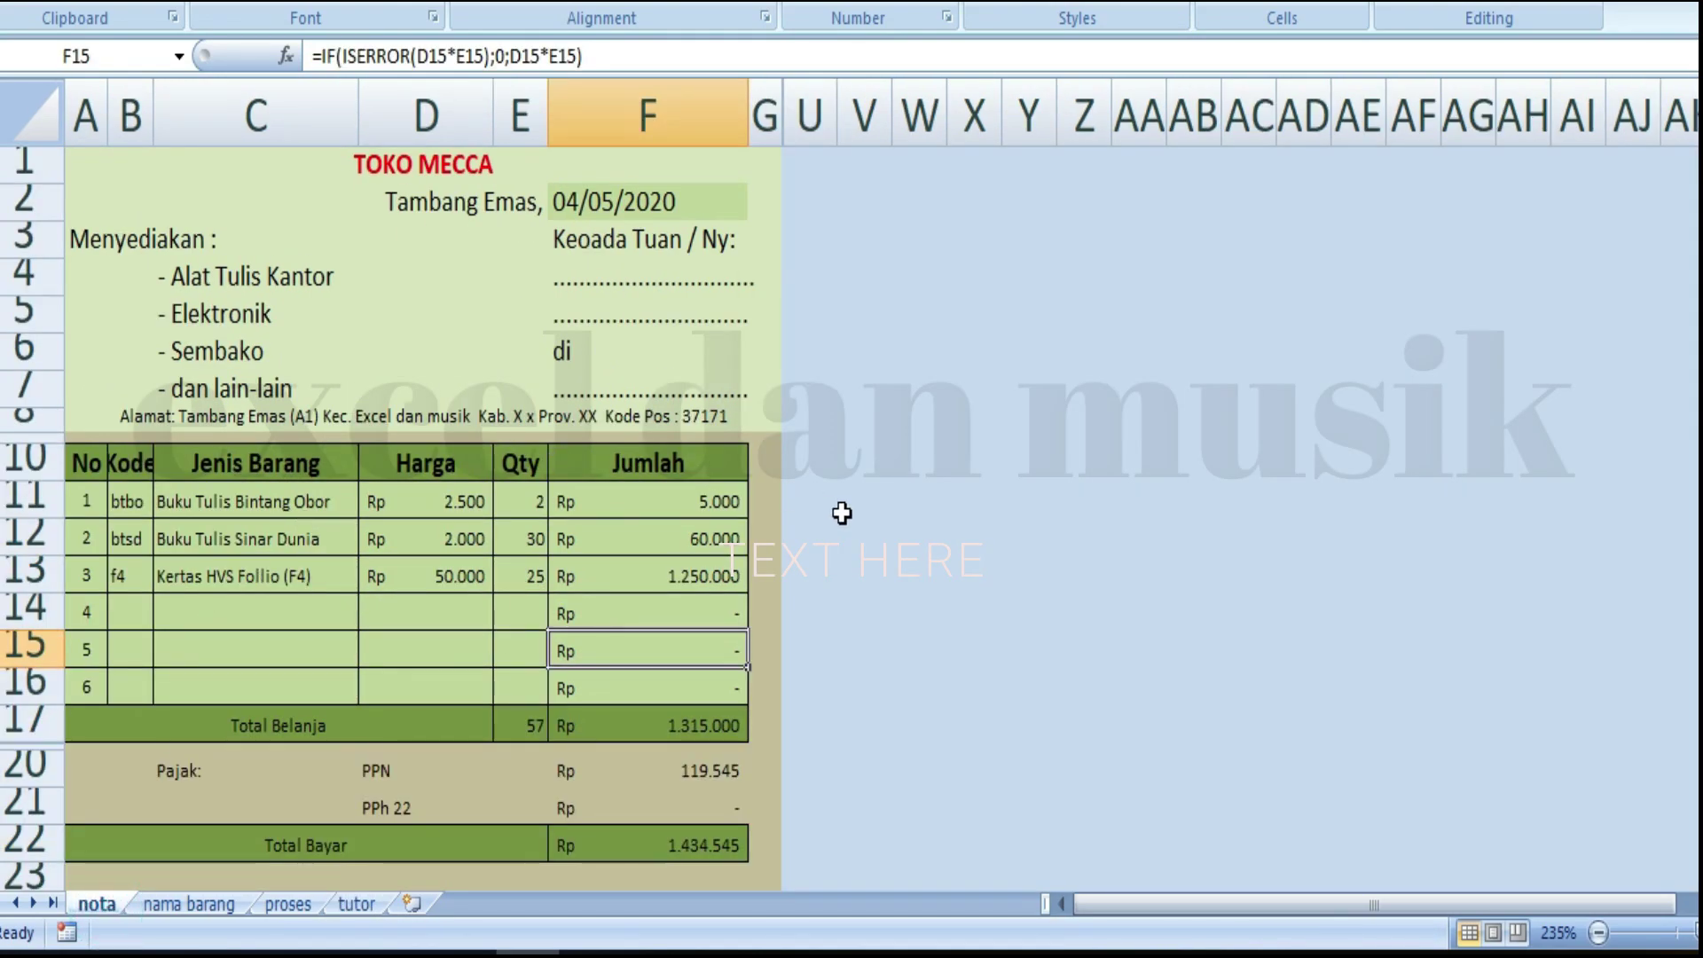